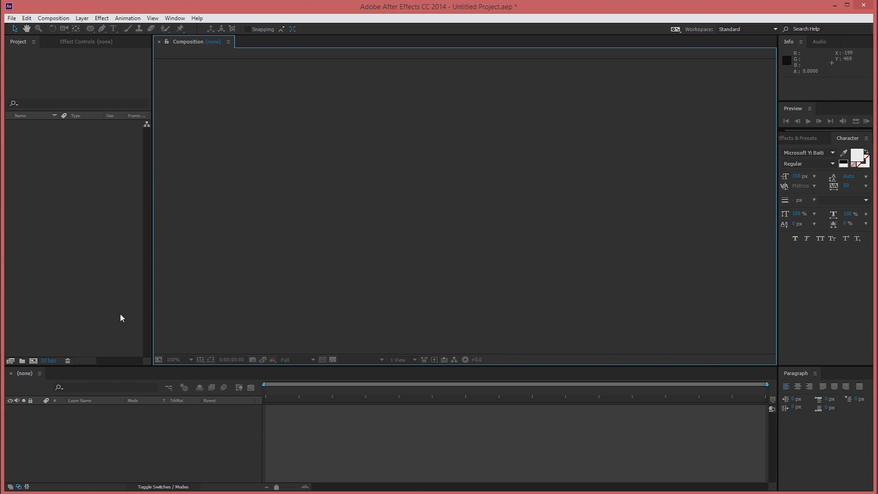
- Check the project's color depth and working space in the project settings and accept them
left_click(49, 361)
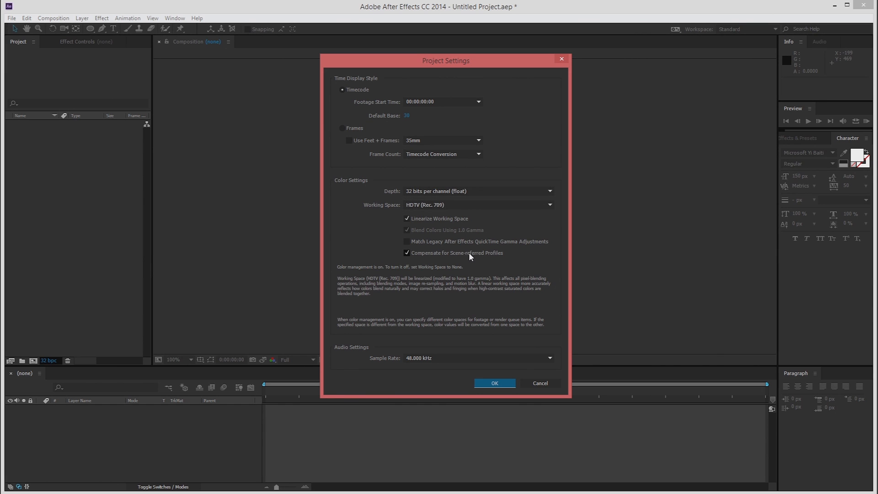
left_click(483, 192)
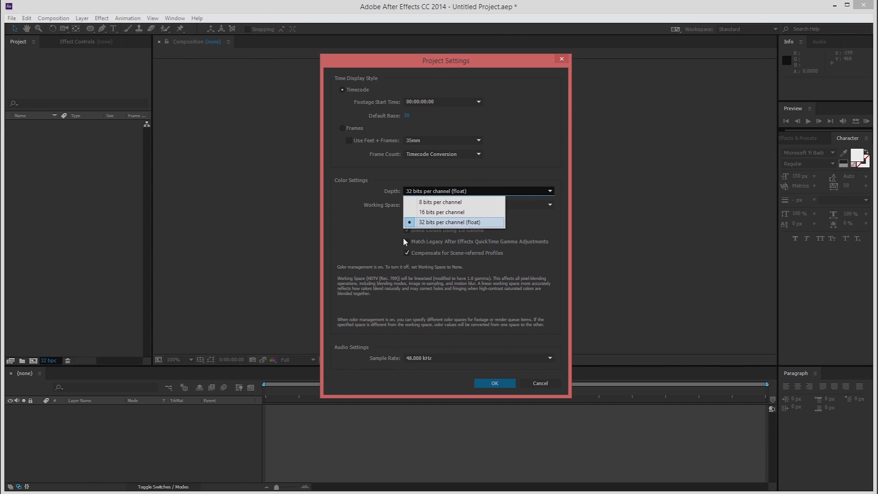
left_click(369, 240)
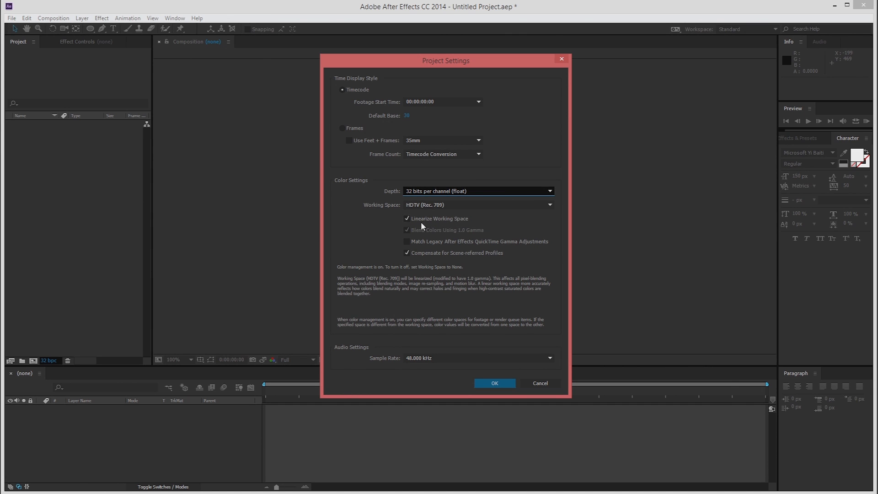
left_click(494, 383)
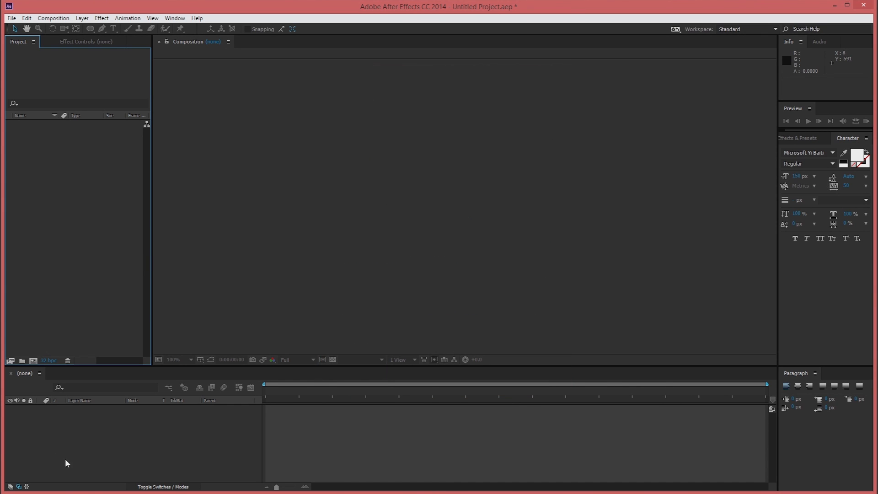
- Import clips 1 to 6 from the CG Tutorial folder and create a composition from 1.mov
left_click(27, 488)
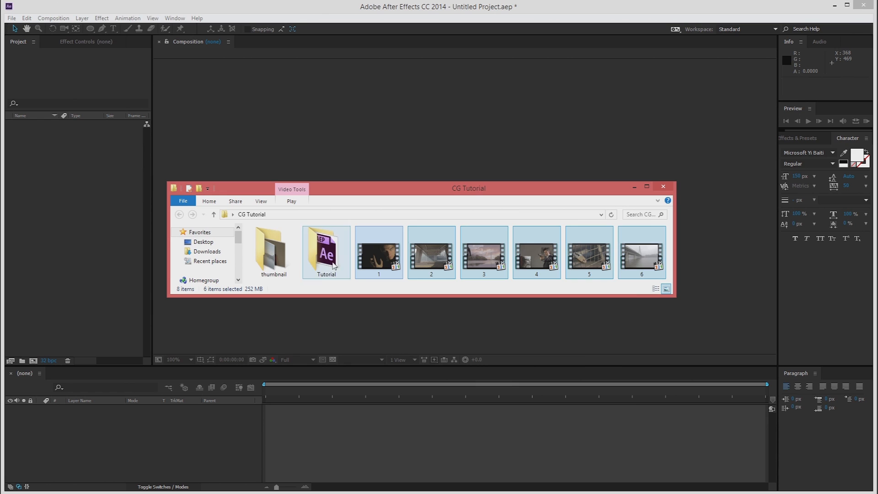
left_click_drag(385, 251, 101, 230)
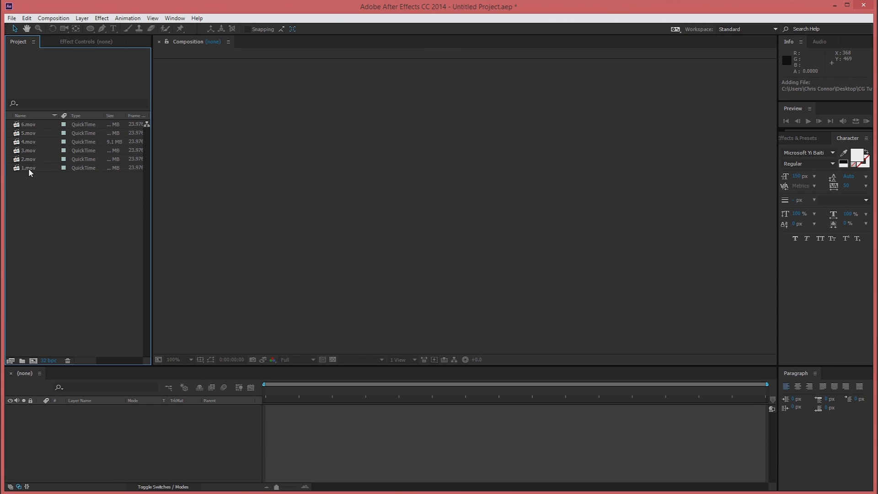
left_click_drag(30, 166, 33, 360)
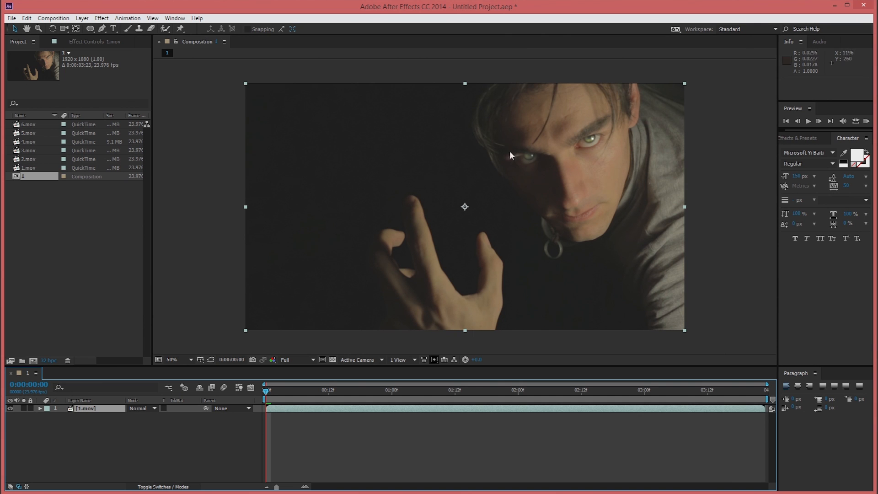
- Scrub through the clip at several points and set the current time to 0:00:01:15
left_click(397, 390)
left_click_drag(410, 392, 392, 389)
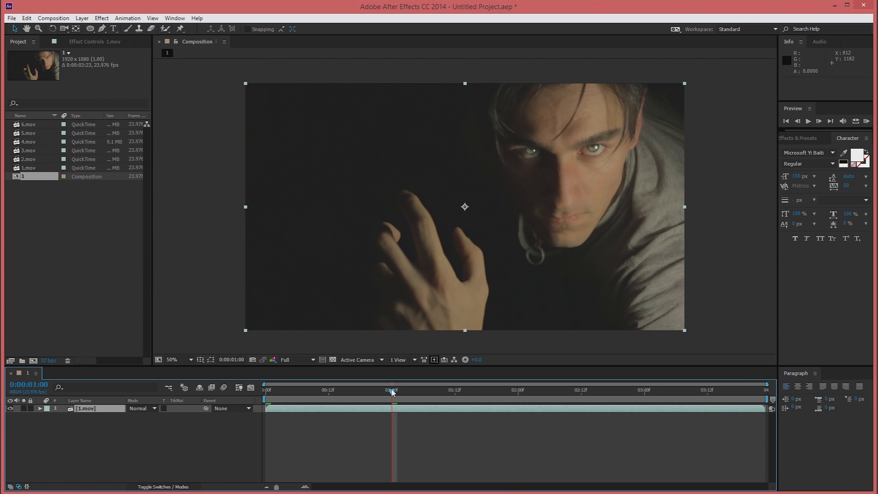
left_click_drag(392, 391, 537, 410)
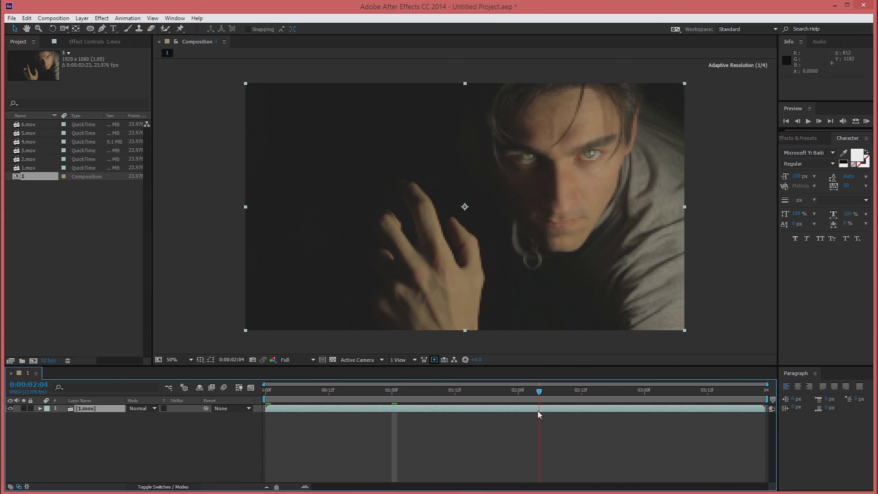
left_click(471, 391)
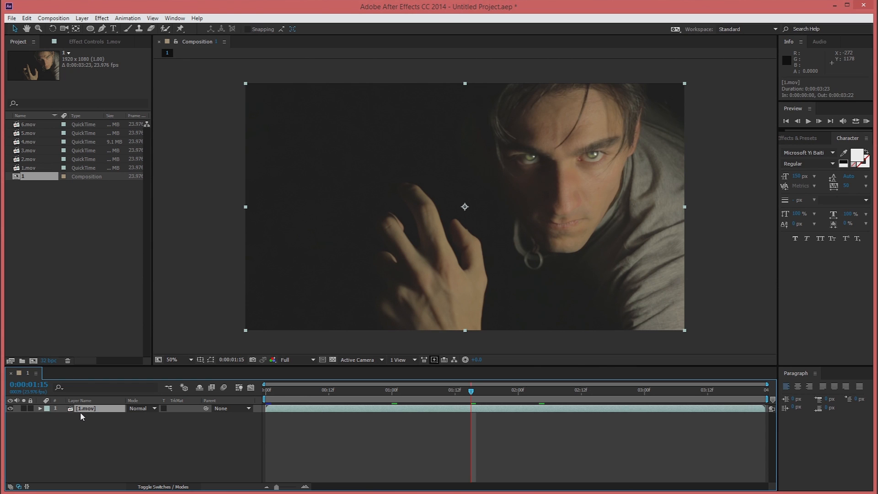
- Duplicate the 1.mov layer and apply the Tint color correction effect to the upper copy
key("ctrl+d")
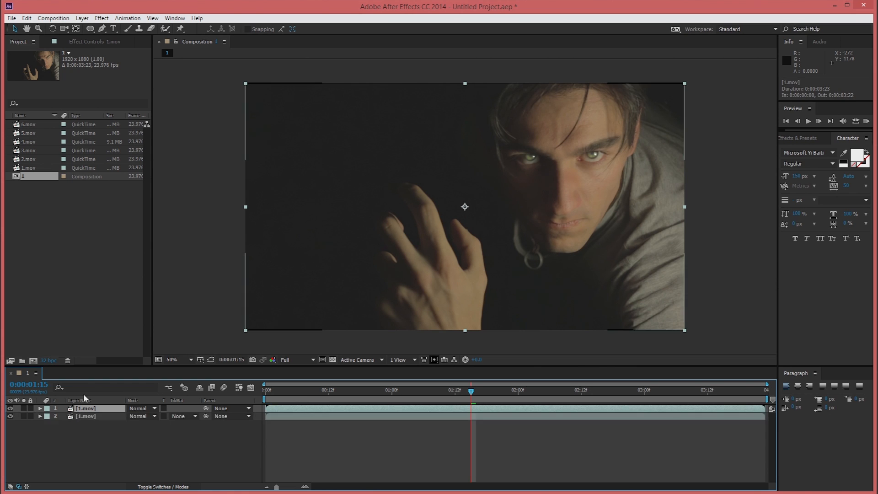
left_click(100, 18)
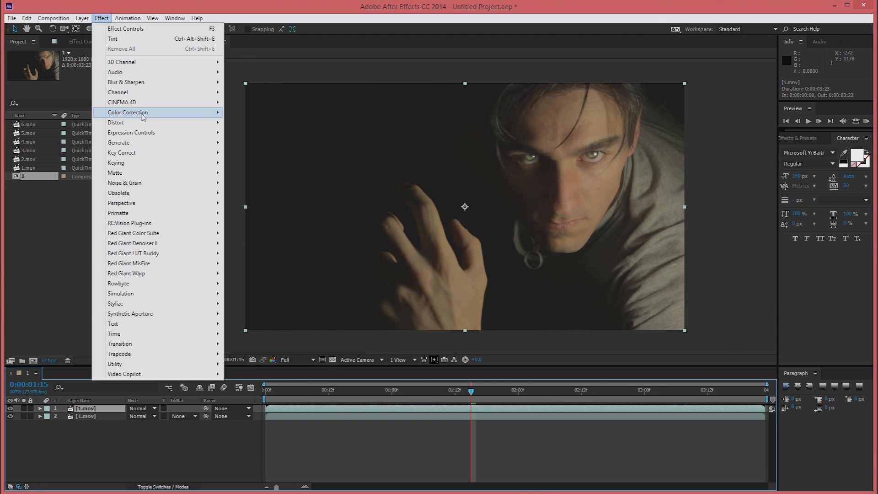
mouse_move(143, 114)
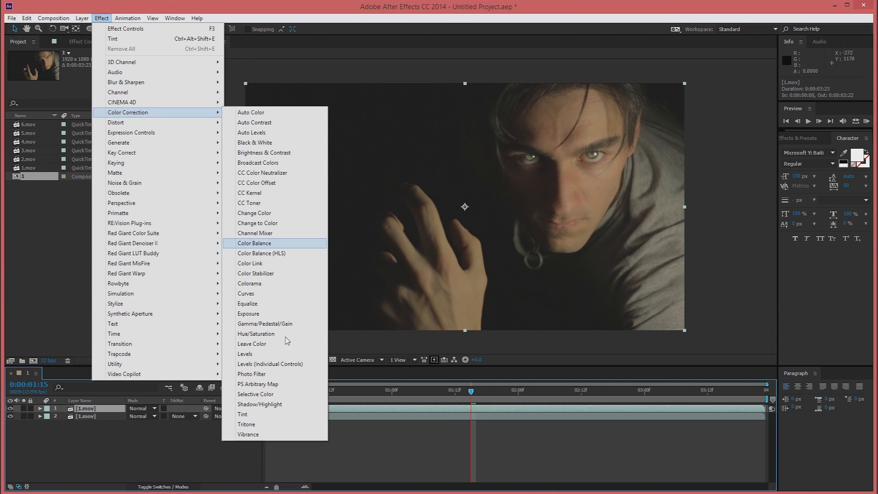
left_click(281, 414)
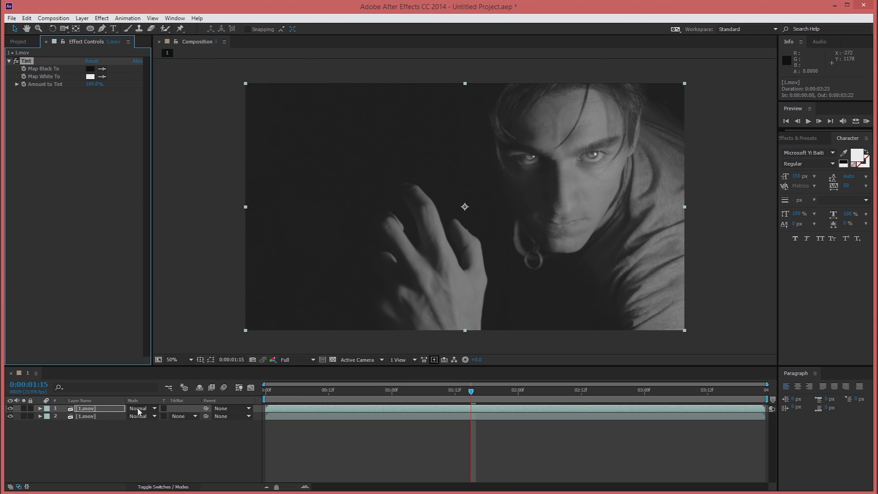
- Set the blending mode of the tinted upper 1.mov layer to Soft Light
left_click(137, 487)
left_click(137, 487)
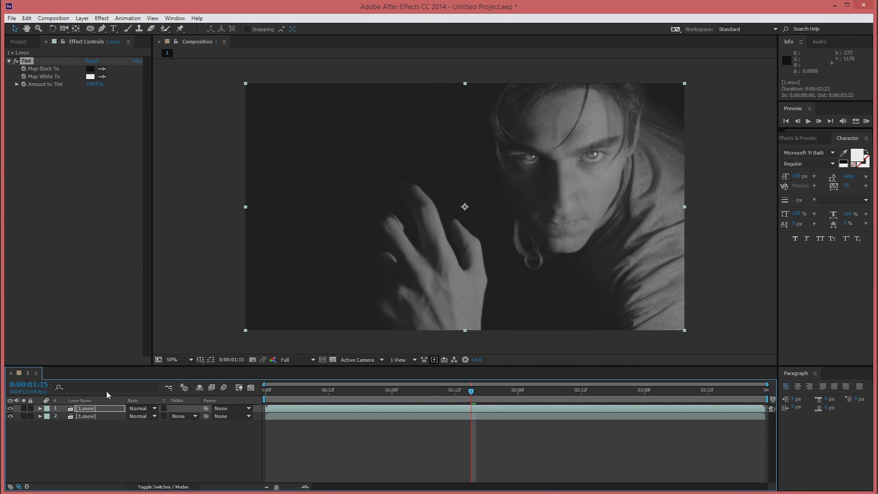
left_click(147, 410)
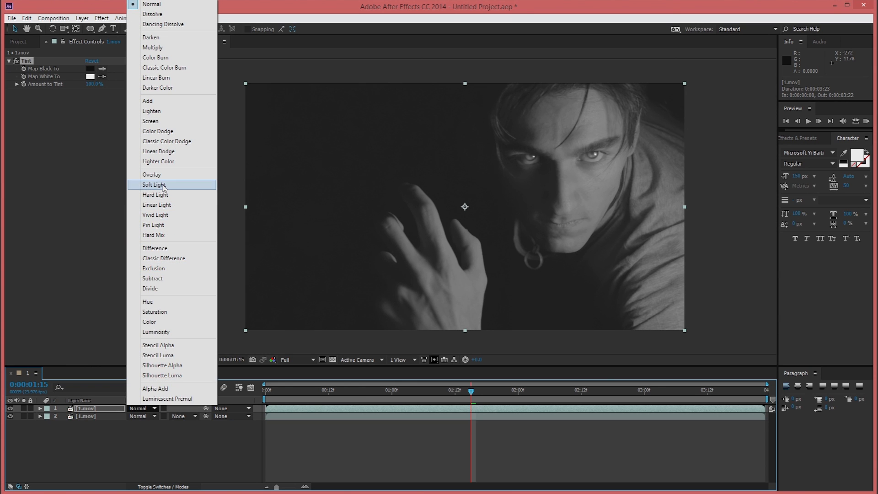
left_click(154, 185)
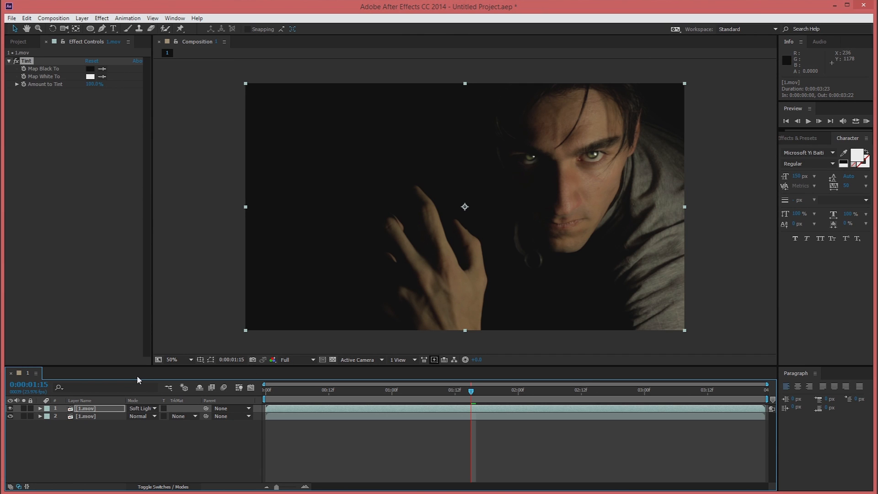
- Reveal the opacity of the Soft Light layer and set it to 65%
key("t")
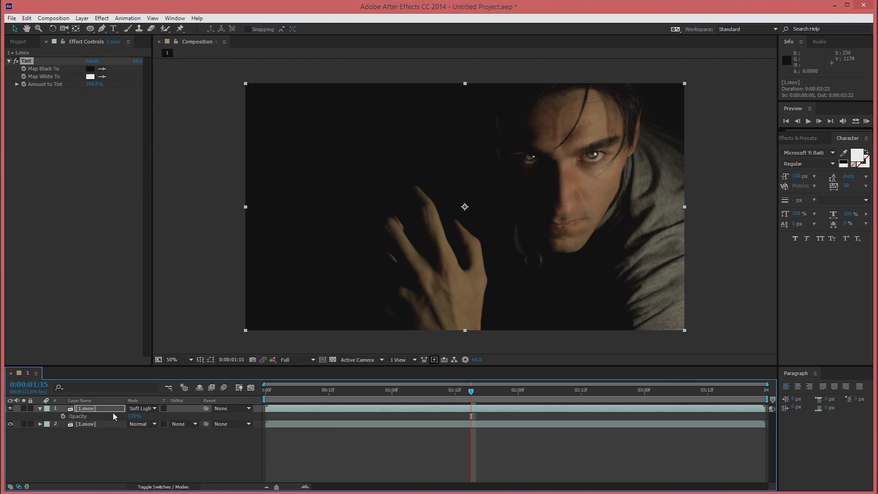
left_click(134, 416)
type("65")
key("Return")
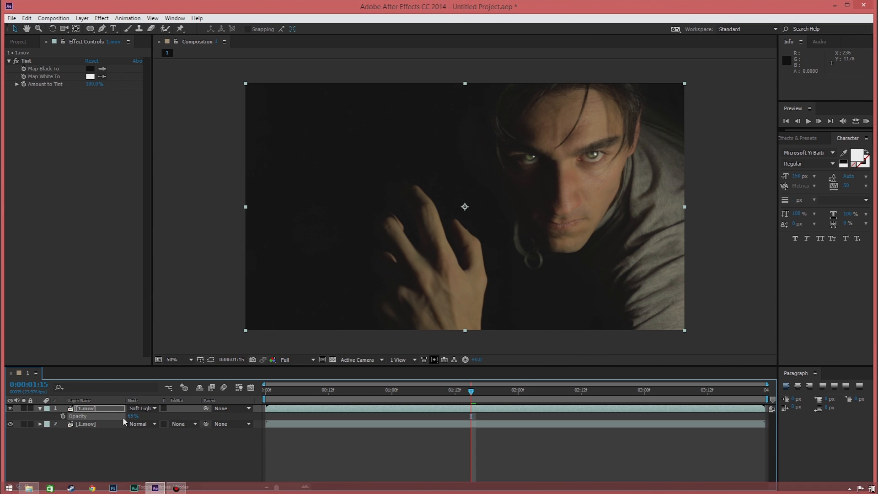
- Set the Soft Light layer's opacity to 75% and collapse the layer's properties
key("period")
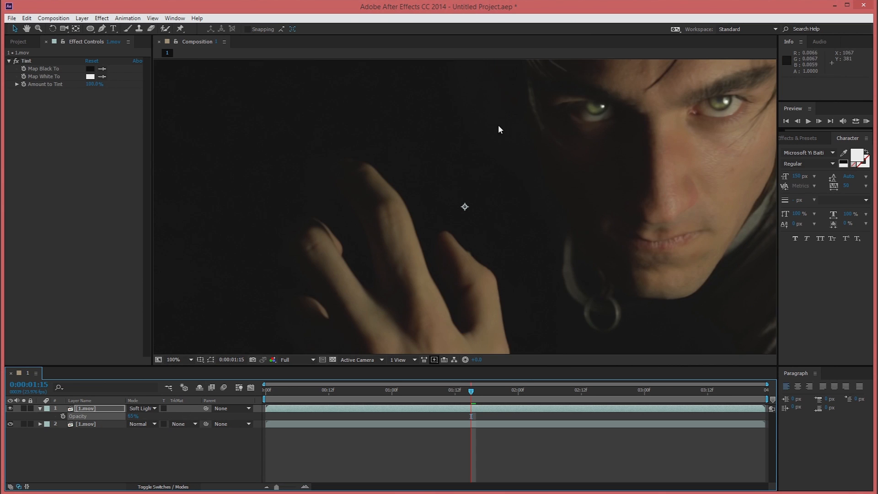
left_click_drag(516, 112, 547, 226)
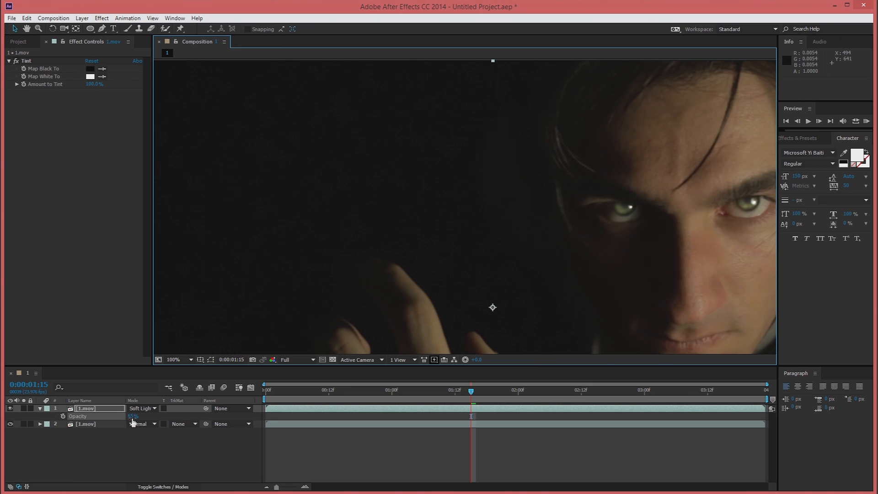
left_click(133, 416)
type("75")
key("Return")
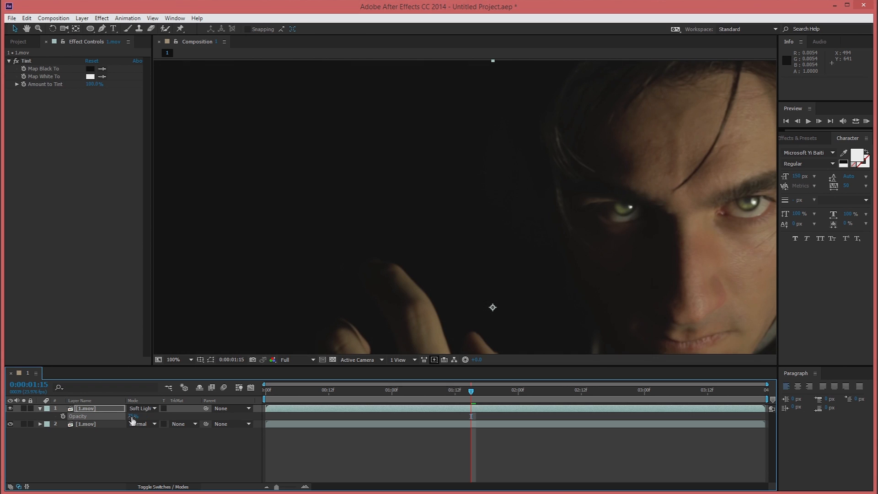
scroll(628, 264, "down", 2)
left_click_drag(608, 264, 604, 193)
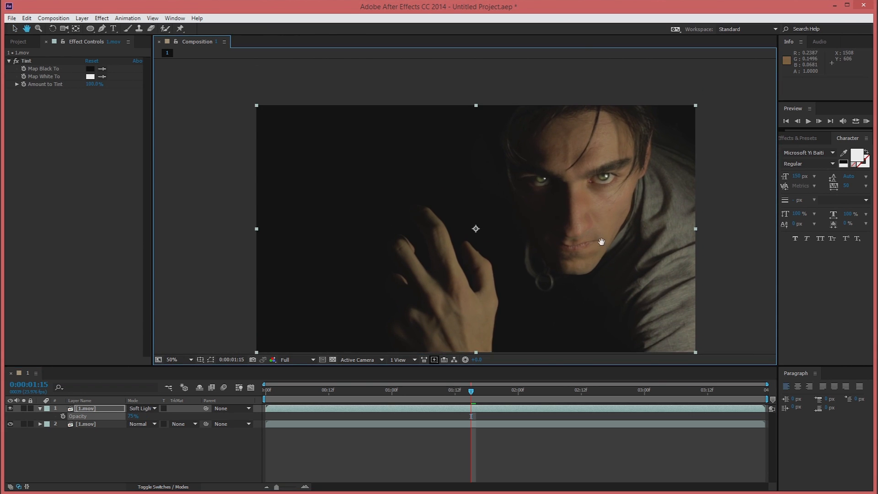
left_click_drag(599, 241, 592, 216)
key("v")
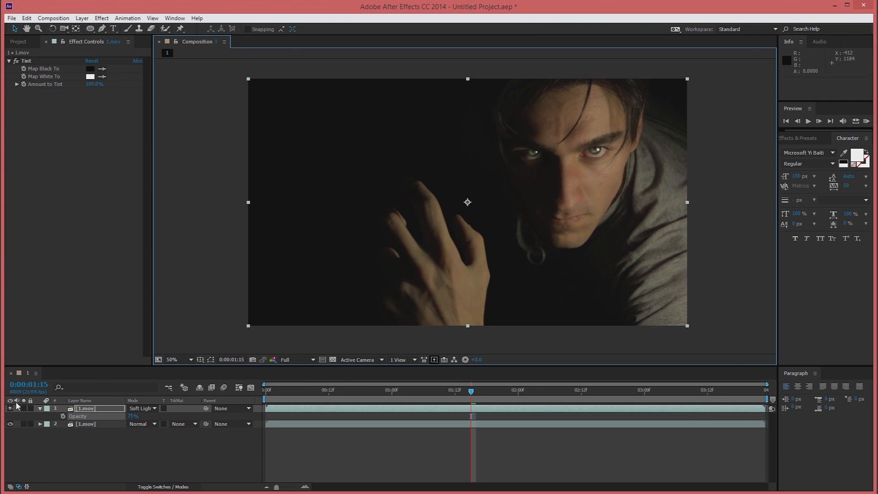
left_click(41, 409)
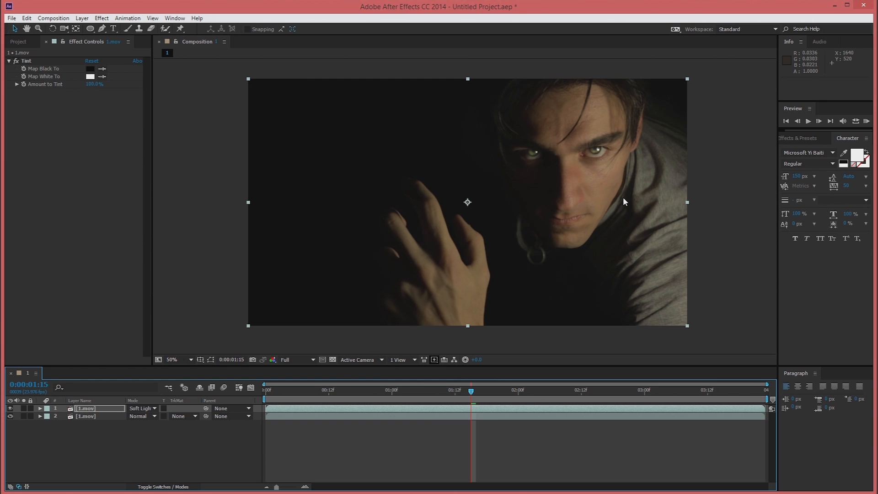
- Add a new adjustment layer above both clip layers and rename it Shrapness
left_click_drag(629, 157, 562, 180)
key("period")
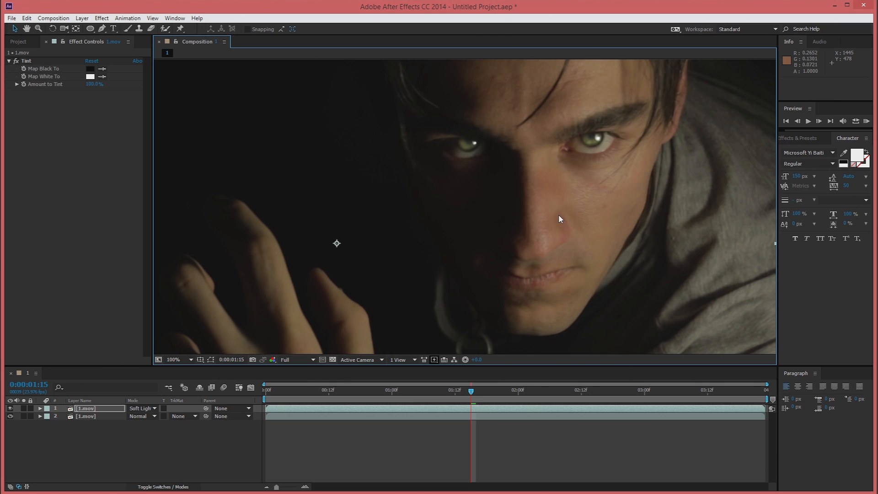
left_click(85, 21)
mouse_move(105, 29)
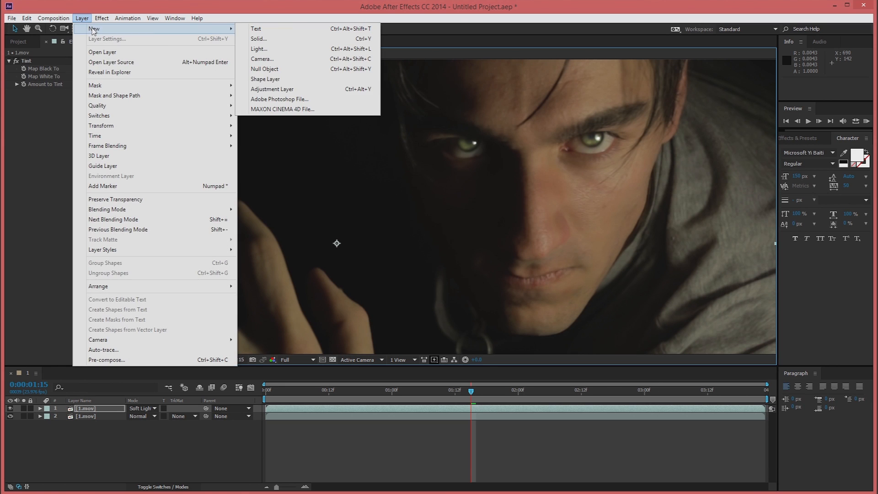
left_click(312, 89)
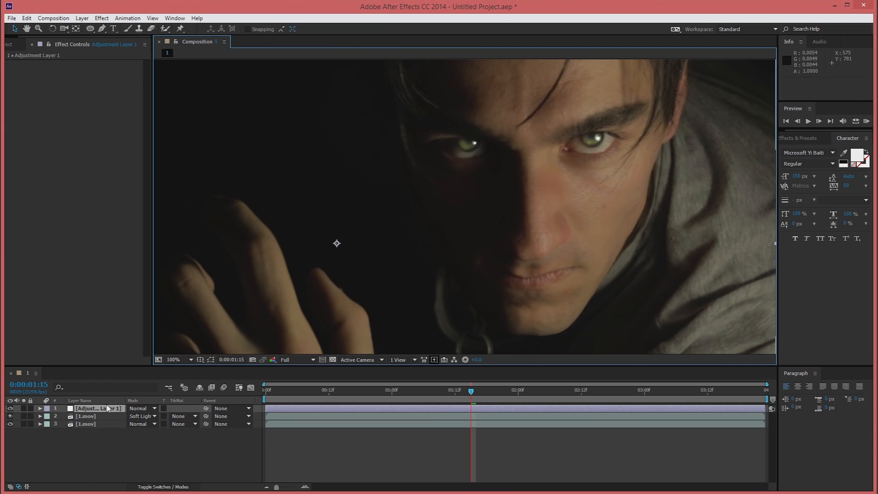
right_click(108, 407)
left_click(130, 405)
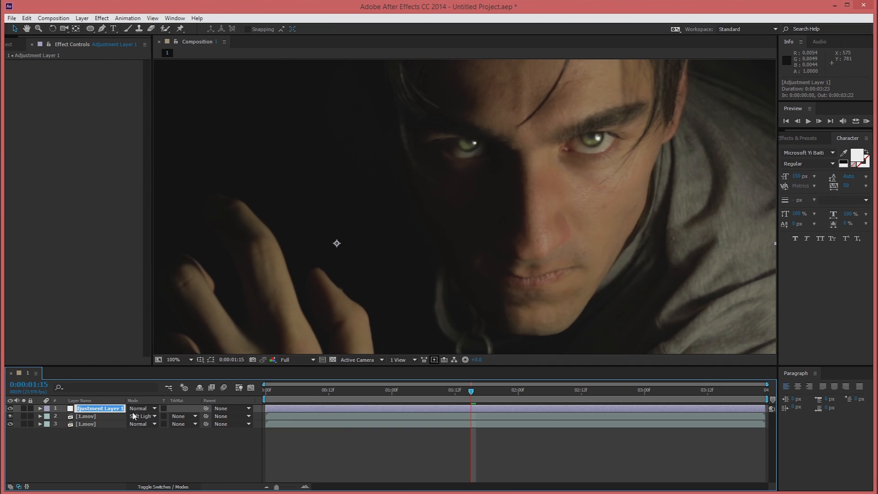
type("Shrapness")
left_click(100, 458)
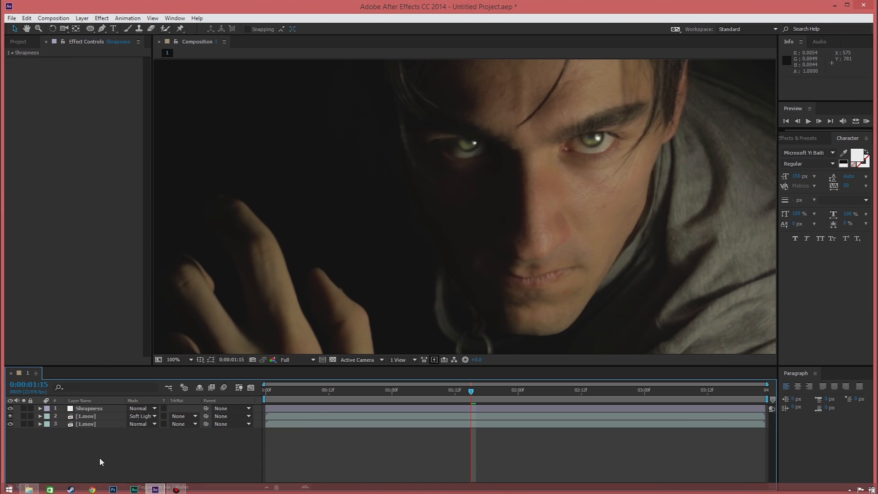
- Apply the Unsharp Mask effect to the Shrapness adjustment layer and inspect the face up close
left_click(99, 411)
scroll(428, 194, "down", 1)
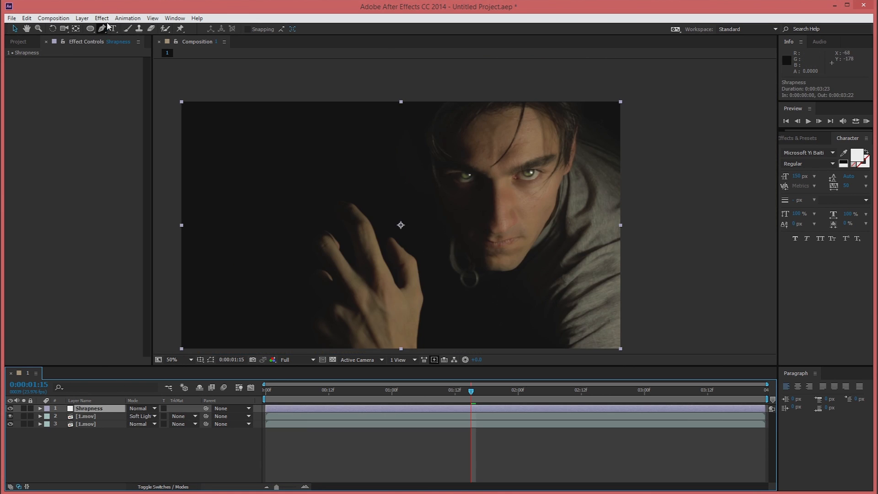
left_click(102, 18)
mouse_move(144, 85)
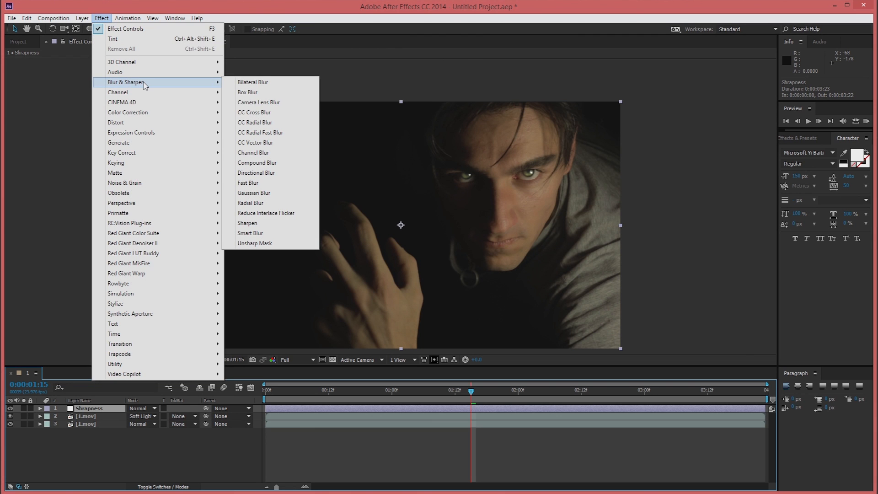
left_click(266, 246)
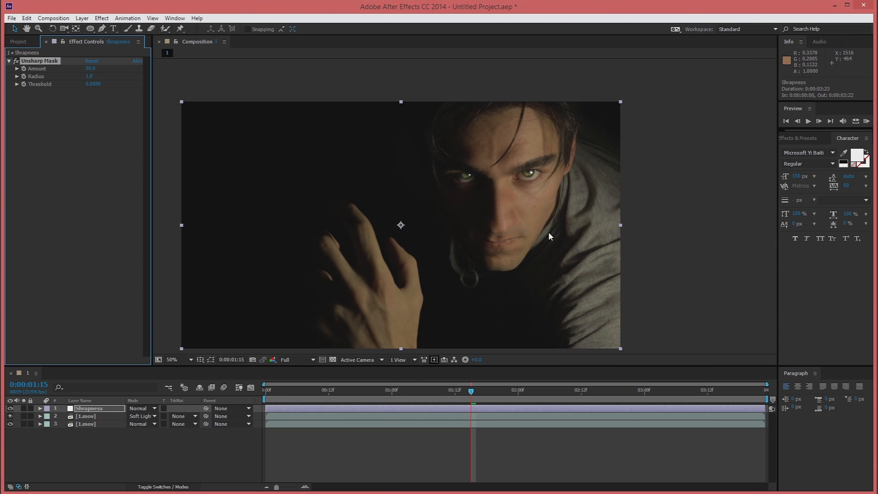
left_click_drag(520, 197, 531, 189)
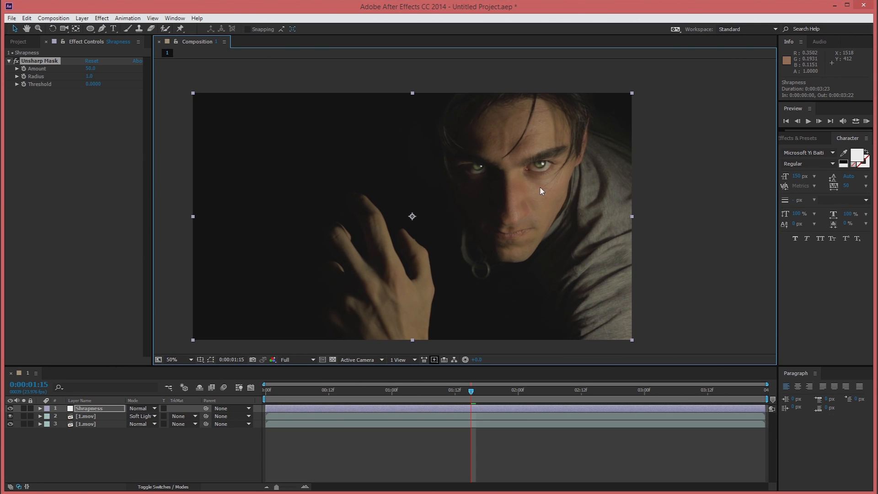
scroll(540, 188, "up", 1)
left_click_drag(590, 99, 587, 114)
key("v")
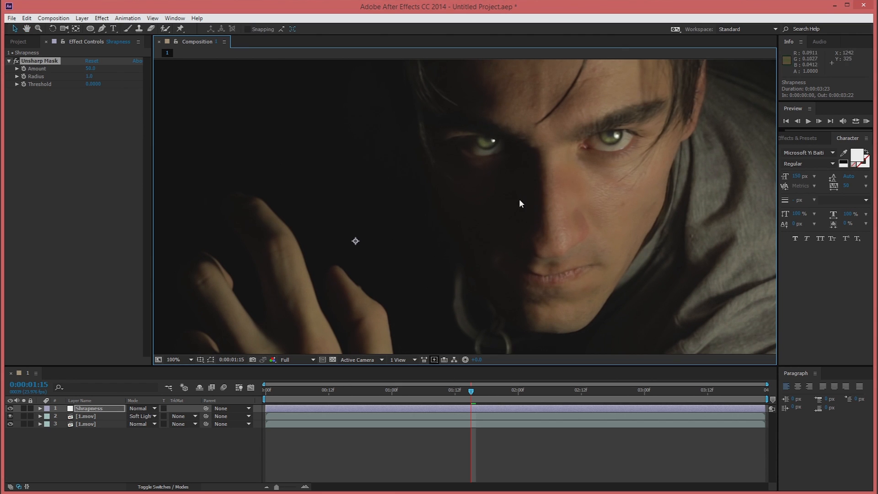
- Set the Unsharp Mask amount to 250 and compare the image with the effect off and on
left_click(91, 68)
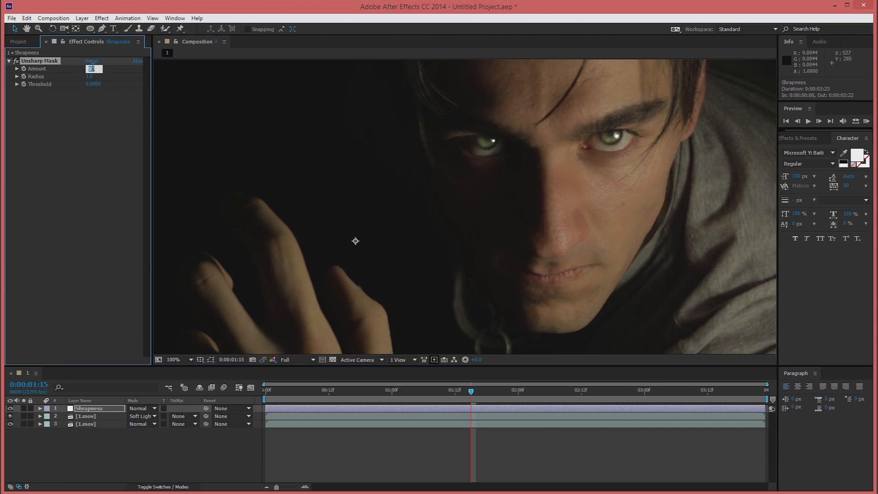
type("25")
key("Return")
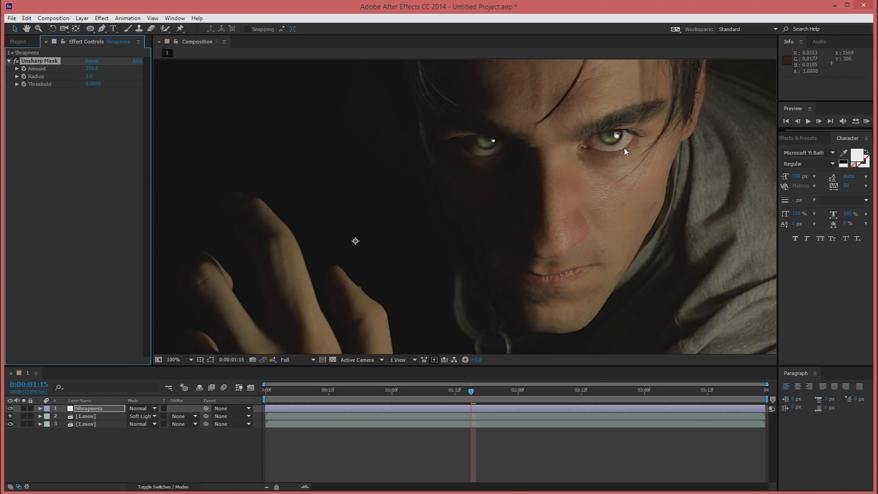
left_click(17, 61)
left_click(17, 61)
- Duplicate the Unsharp Mask effect and set the copy's radius to 0.5 and its amount to 175
key("ctrl+d")
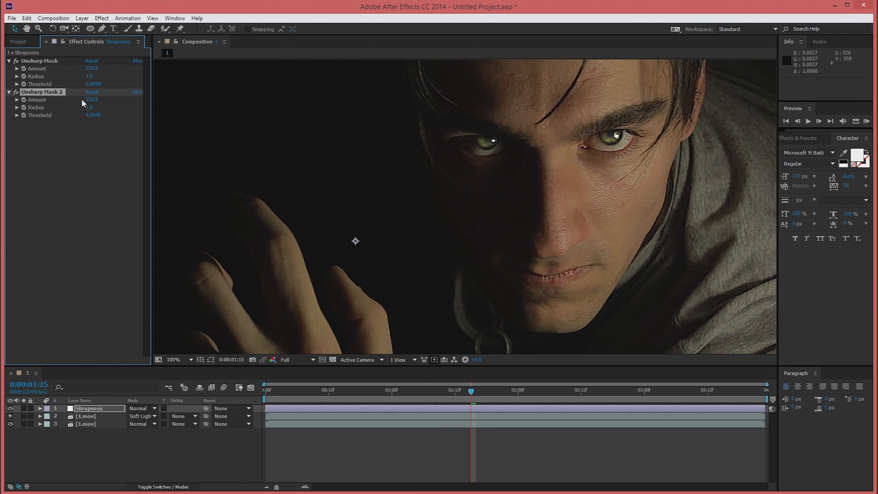
left_click(91, 108)
type(".5")
key("Return")
left_click(89, 101)
type("175")
key("Return")
- Compare the graded shot with the original clip and with the Shrapness layer hidden, and examine the sharpened face up close
key("comma")
key("h")
left_click_drag(452, 204, 509, 184)
key("v")
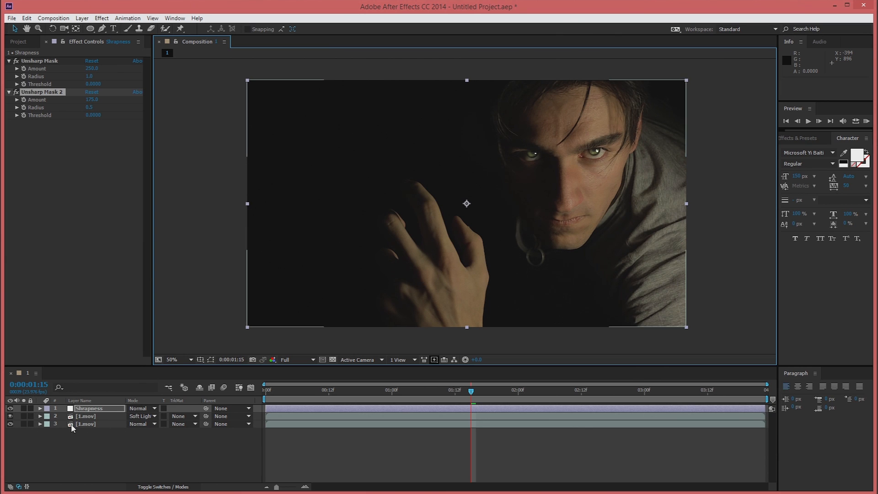
left_click(25, 425)
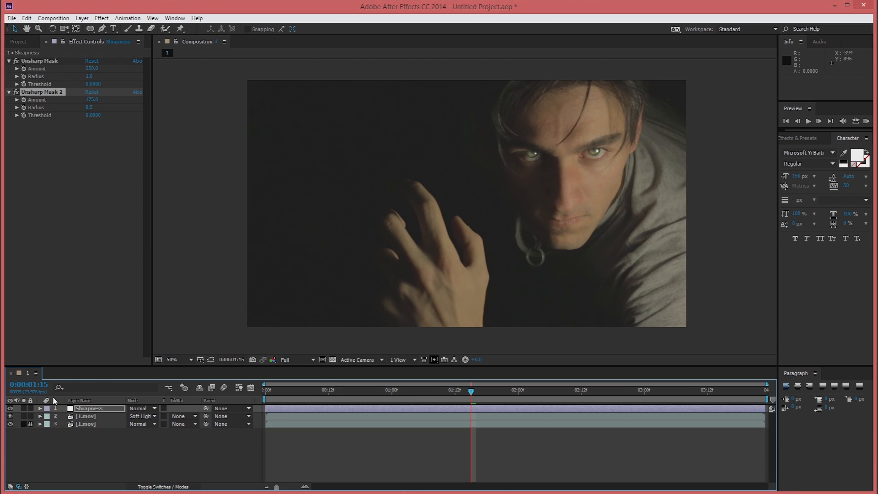
left_click(24, 423)
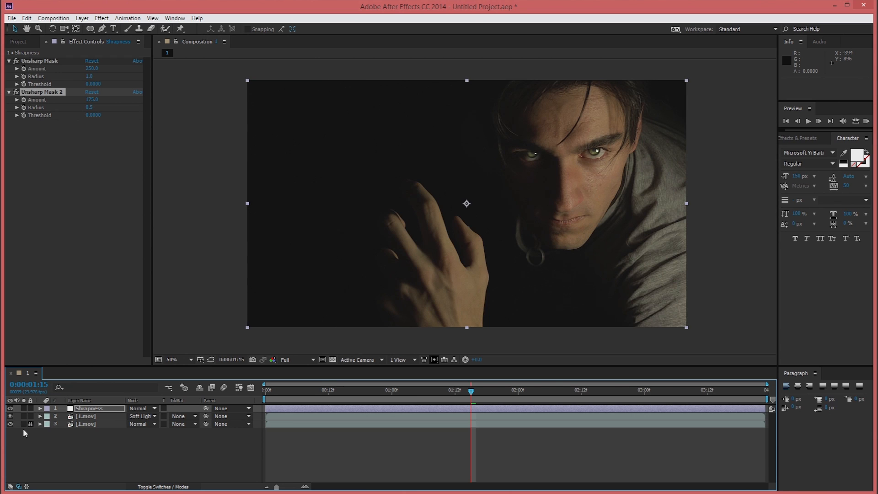
left_click(11, 408)
left_click(10, 409)
scroll(603, 151, "up", 1)
key("space")
left_click_drag(674, 105, 539, 167)
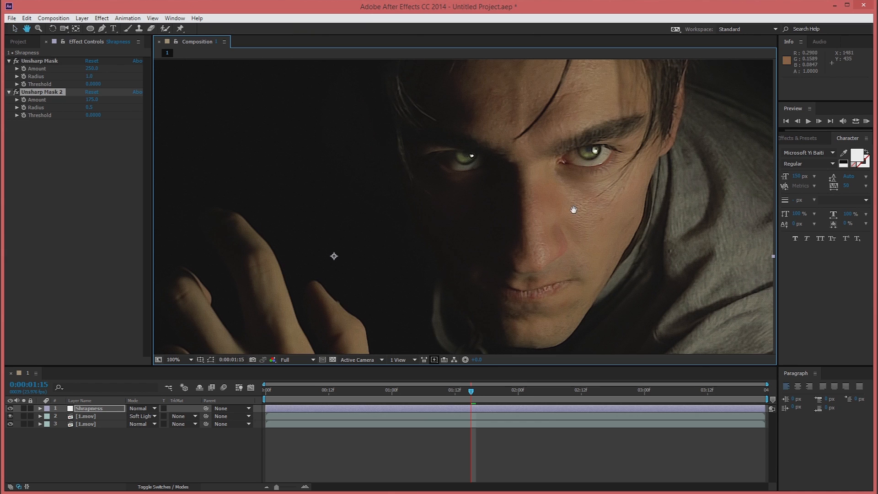
left_click_drag(571, 204, 566, 194)
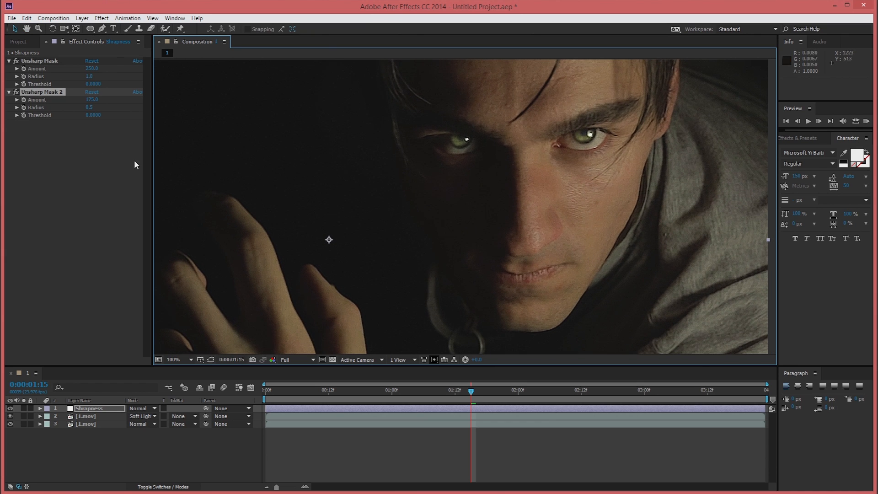
- Collapse the settings of both Unsharp Mask effects on the Shrapness layer and view the whole frame
left_click(9, 61)
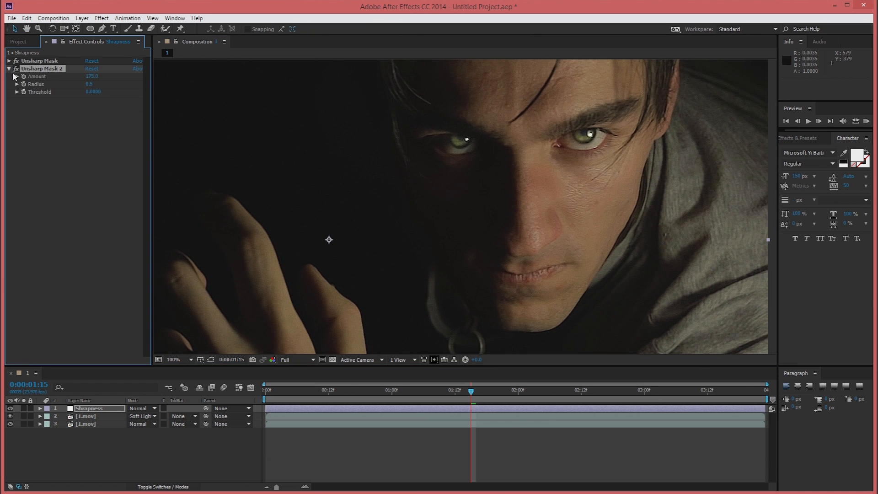
left_click(9, 69)
key("comma")
left_click_drag(399, 210, 439, 190)
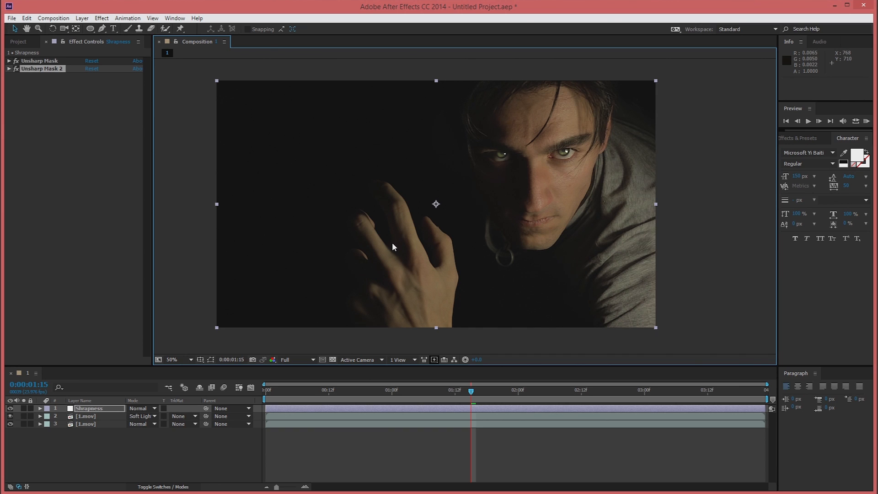
key("space")
left_click_drag(533, 178, 550, 175)
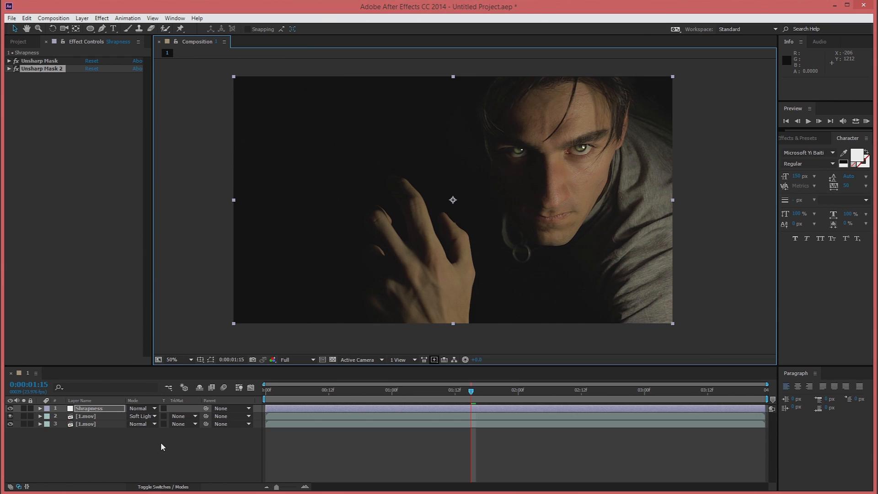
- Add a new adjustment layer above the Shrapness layer and rename it HDR PASS
left_click(127, 435)
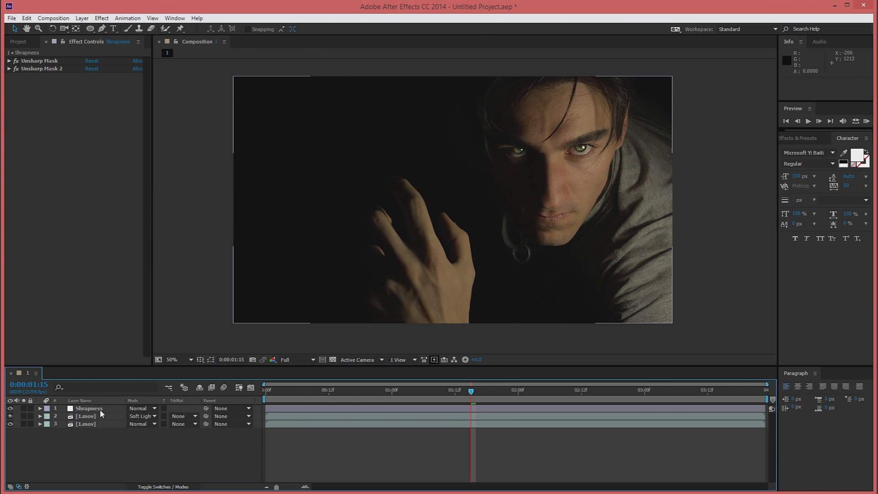
key("ctrl+alt+y")
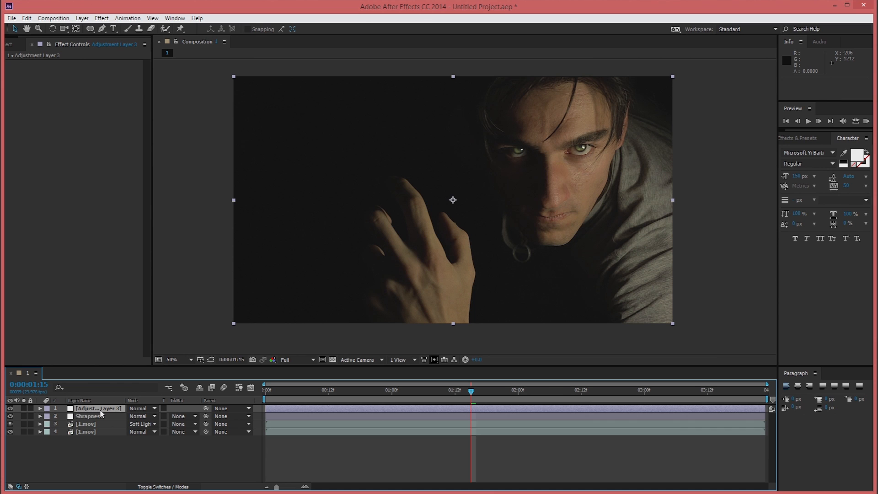
right_click(101, 411)
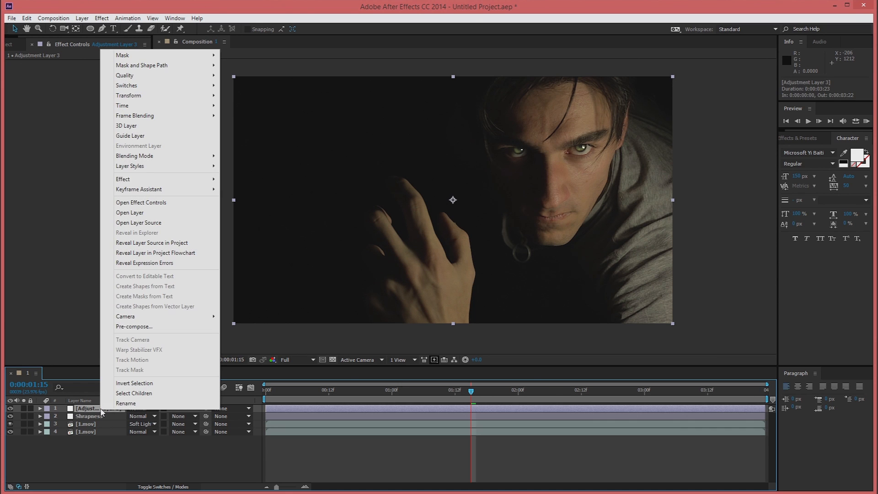
left_click(131, 411)
type("HDR")
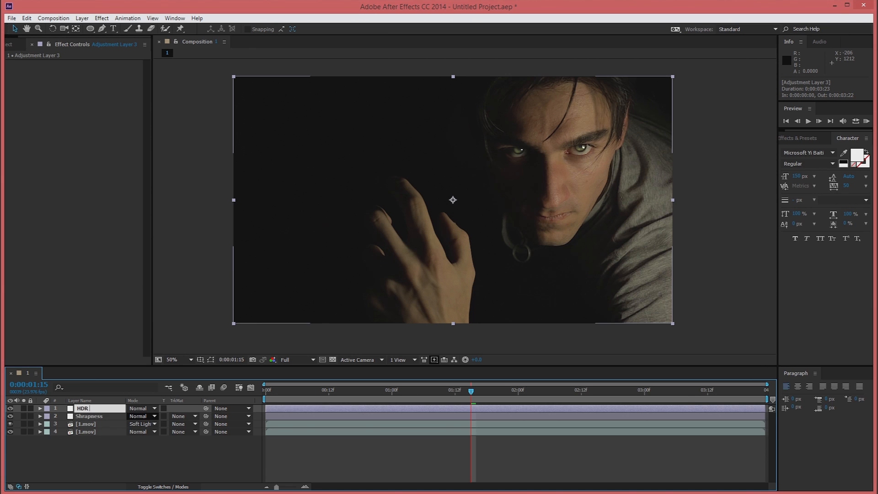
type(" PASS")
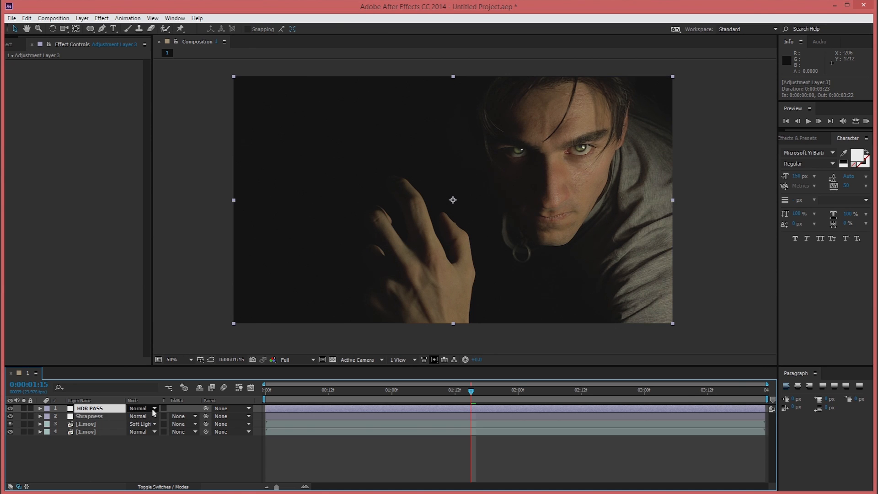
- Set the HDR PASS layer's blending mode to Lighten and apply Unsharp Mask to it with a radius of 25
left_click(136, 409)
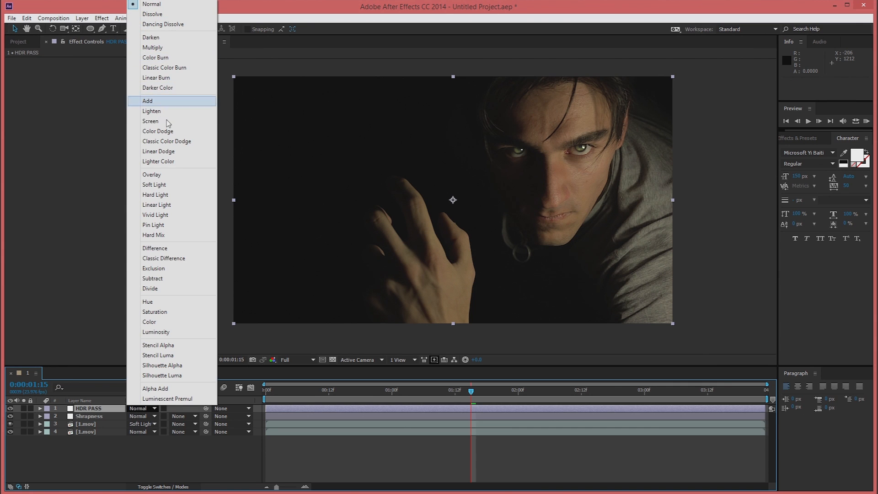
left_click(208, 111)
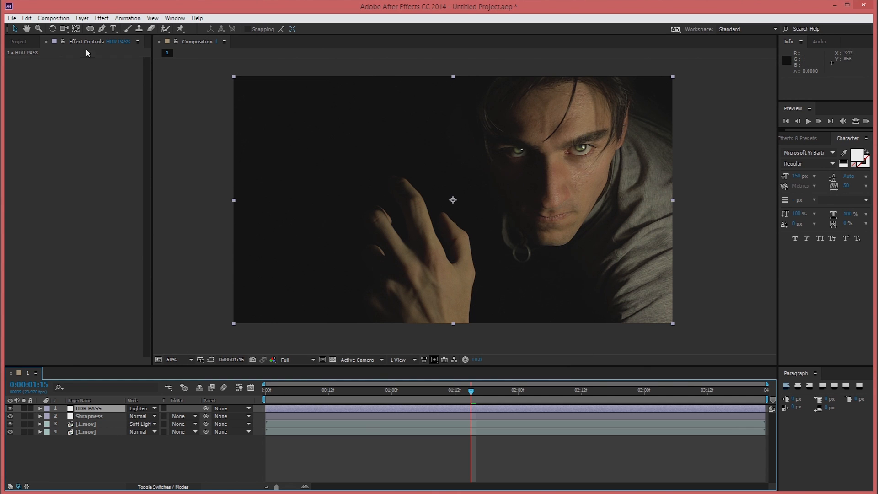
left_click(101, 19)
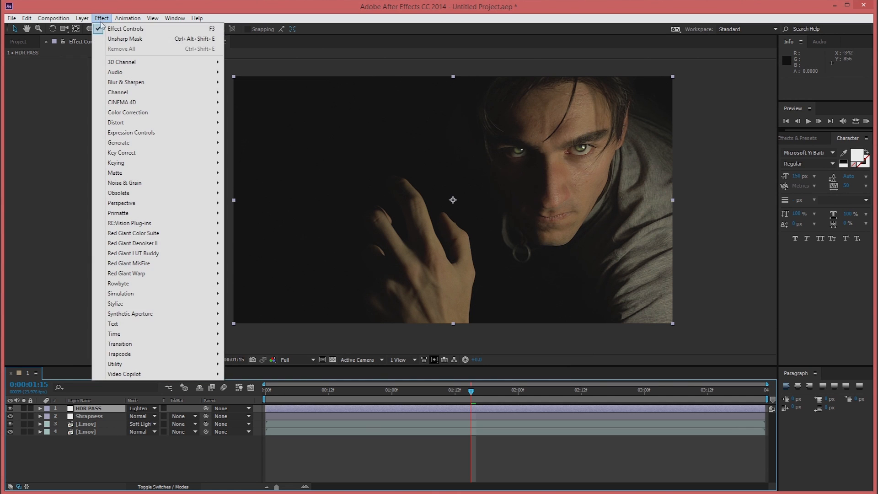
left_click(130, 40)
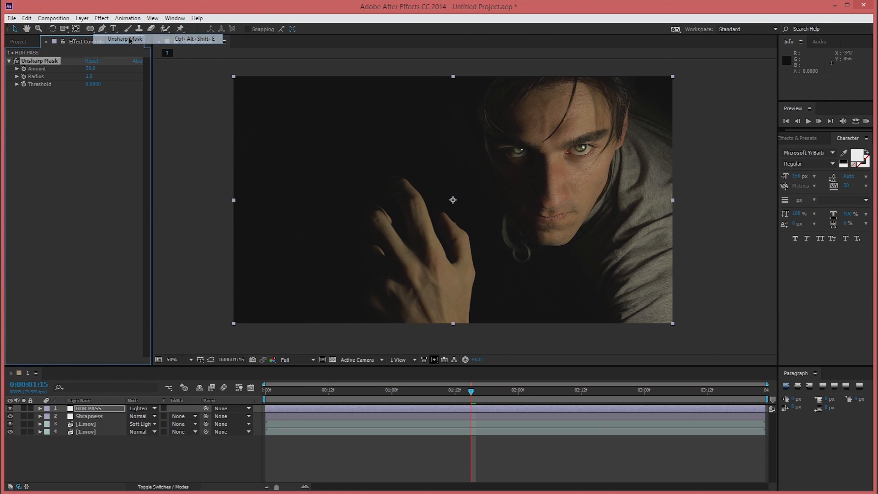
left_click(89, 76)
type("25")
key("Return")
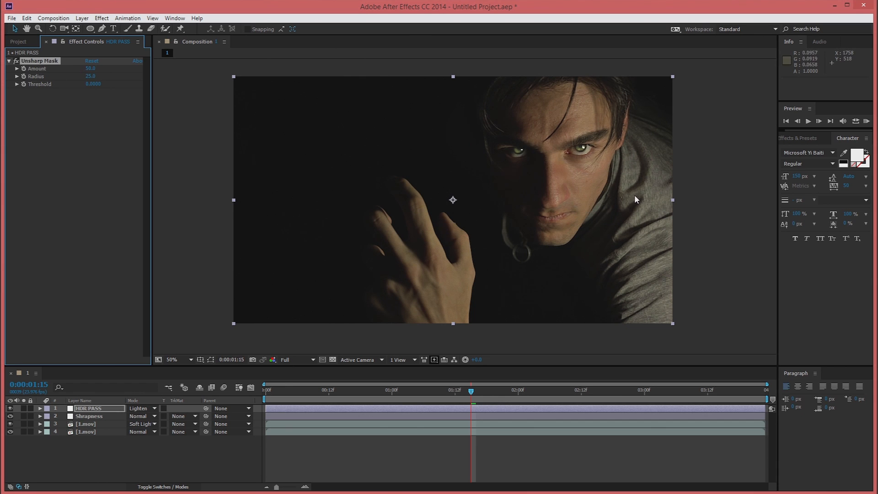
- Try an Unsharp Mask amount of 100 on the HDR PASS layer and compare the image with the effect off and on
left_click(90, 68)
type("1")
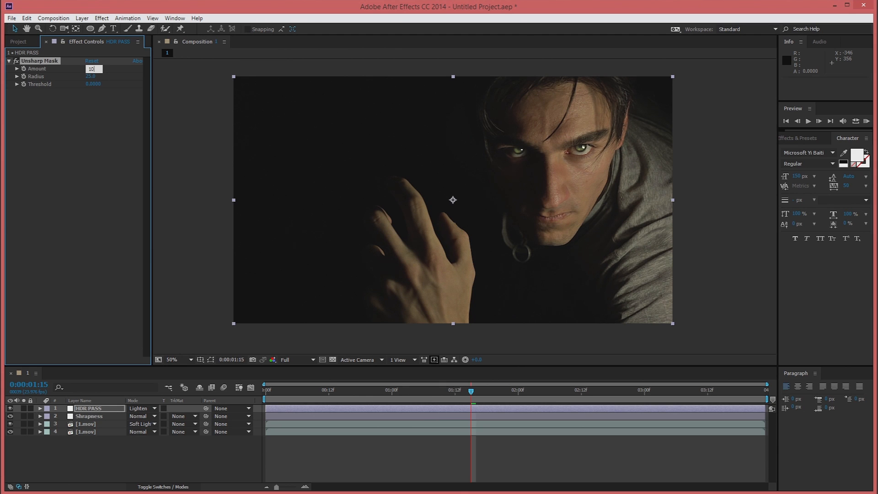
type("00")
key("Return")
left_click(16, 61)
left_click(16, 61)
left_click(16, 61)
left_click(15, 60)
- Set the HDR PASS layer's Unsharp Mask amount to 50 and deselect the layer
left_click(92, 68)
type("50")
key("Return")
left_click(212, 464)
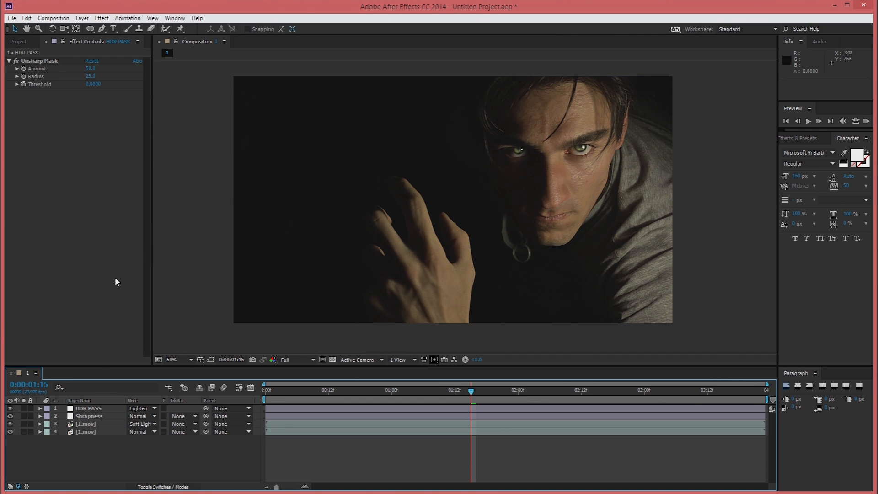
- Add another adjustment layer above HDR PASS and rename it Color Grade
left_click(82, 18)
mouse_move(92, 29)
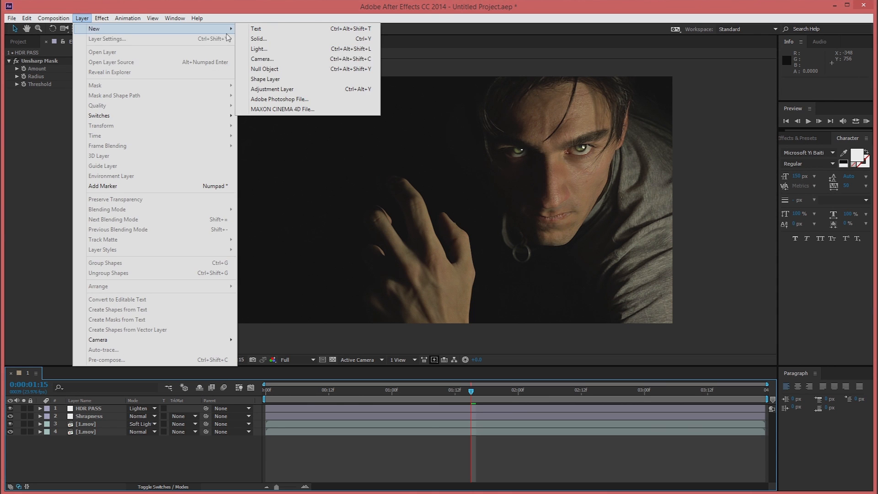
left_click(275, 88)
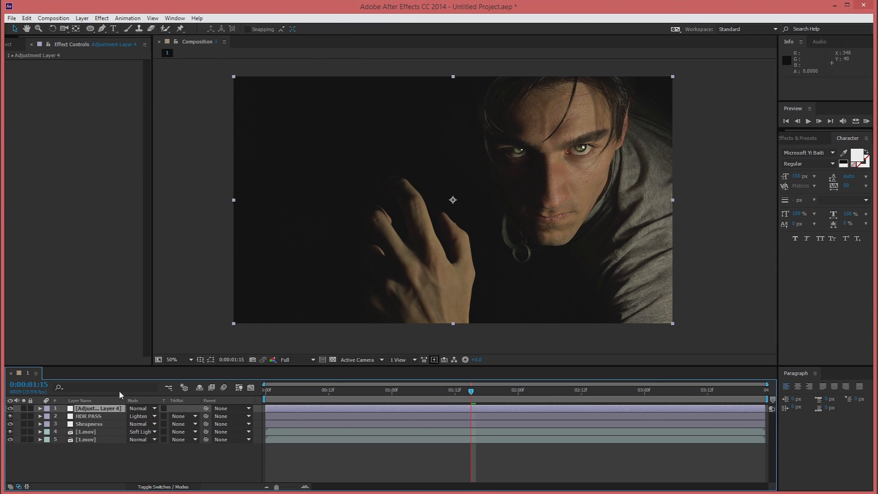
right_click(109, 410)
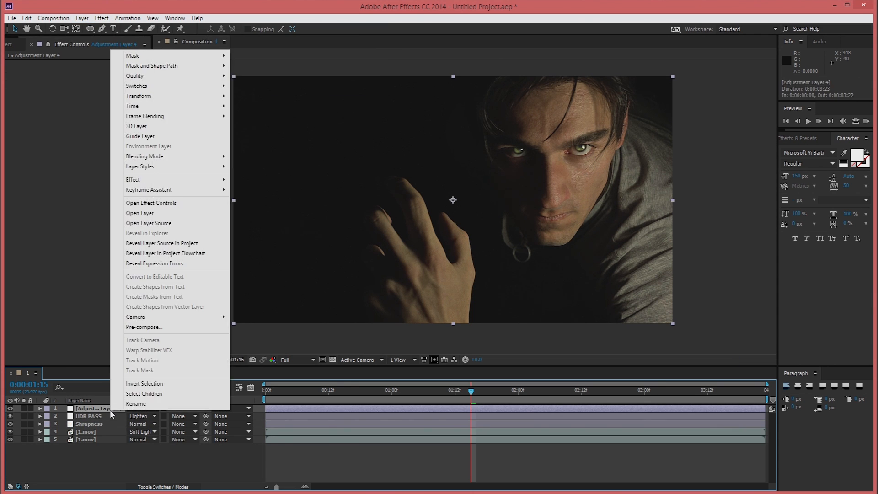
left_click(149, 405)
type("Co")
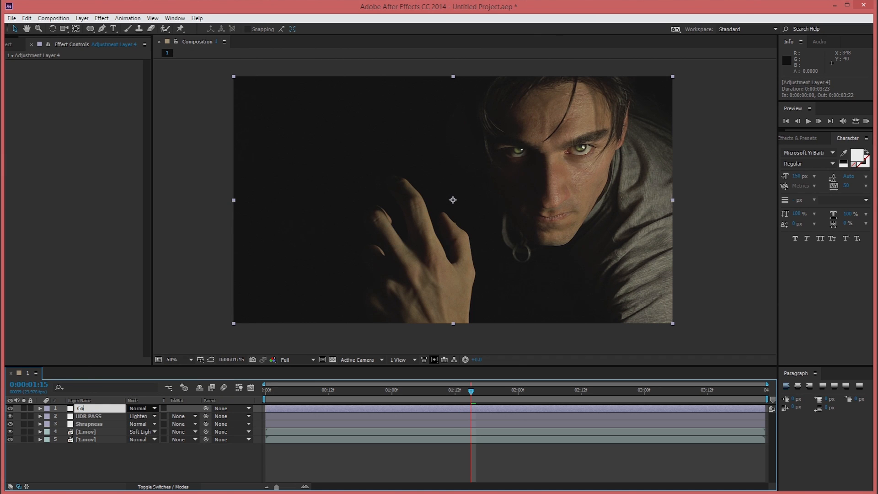
type("lor Grade")
key("Return")
left_click(94, 460)
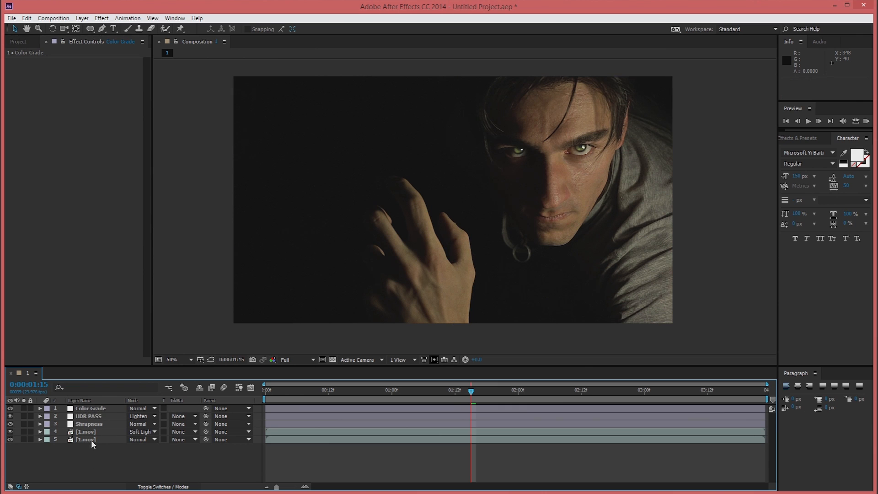
- Apply the Hue/Saturation effect to the Color Grade layer and set the master saturation to 25
left_click(85, 411)
left_click(101, 18)
mouse_move(137, 112)
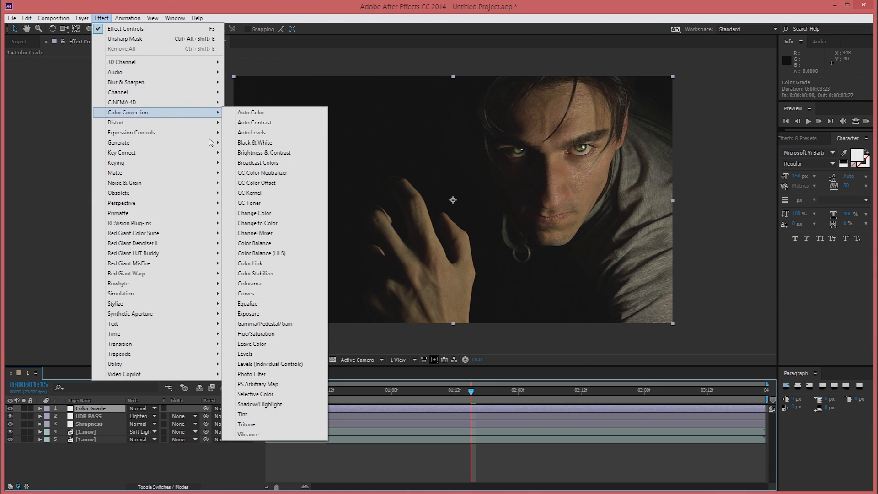
left_click(273, 334)
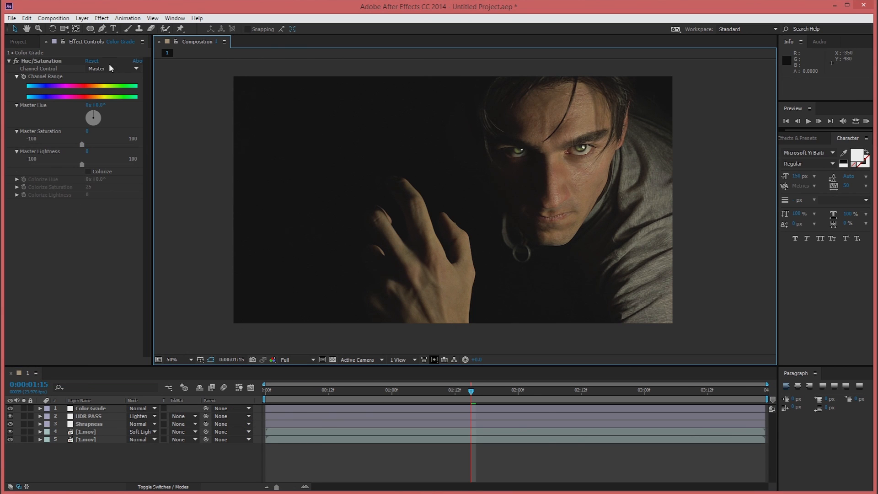
left_click(87, 132)
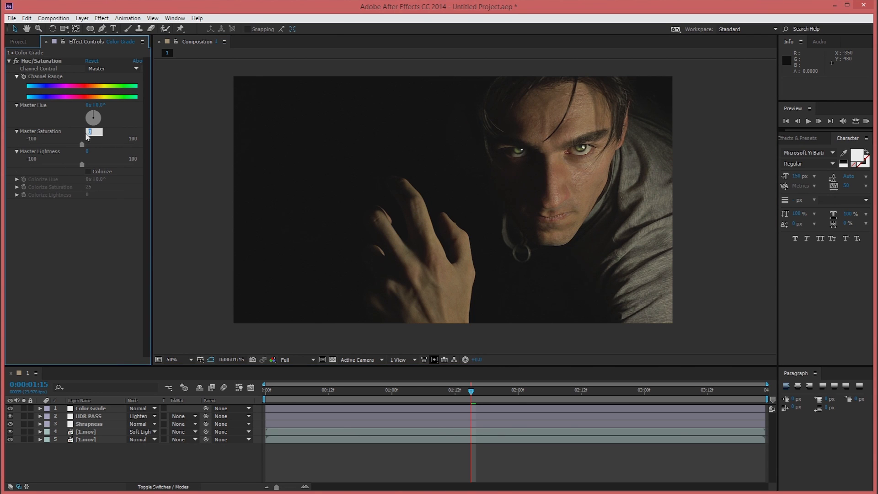
type("25")
key("Return")
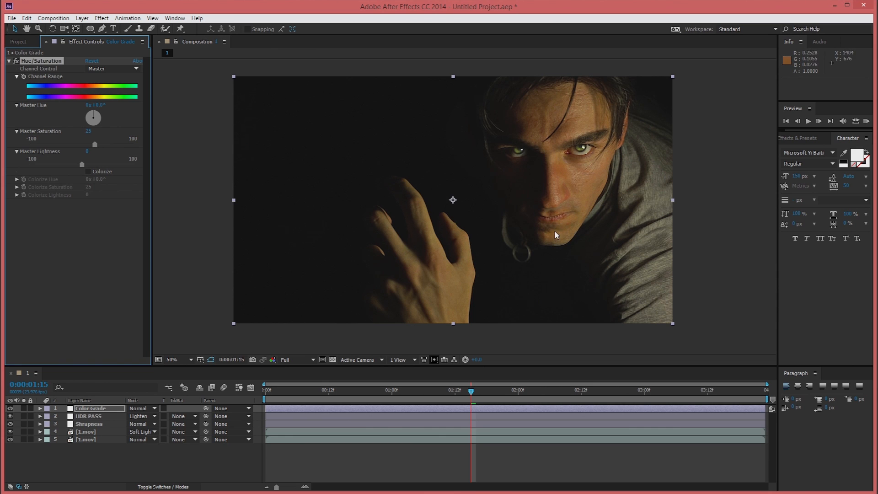
- Switch the Hue/Saturation effect to the Reds channel and set the red saturation to -50
left_click(98, 69)
left_click(108, 87)
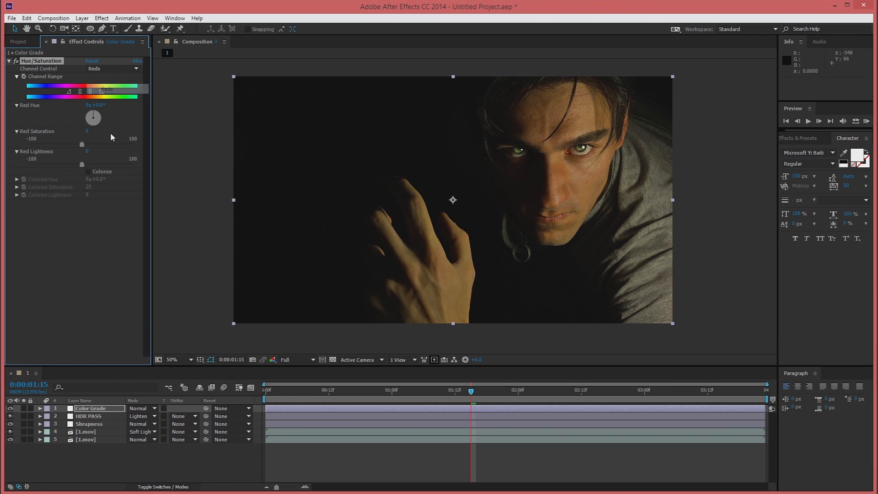
left_click(87, 133)
type("-50")
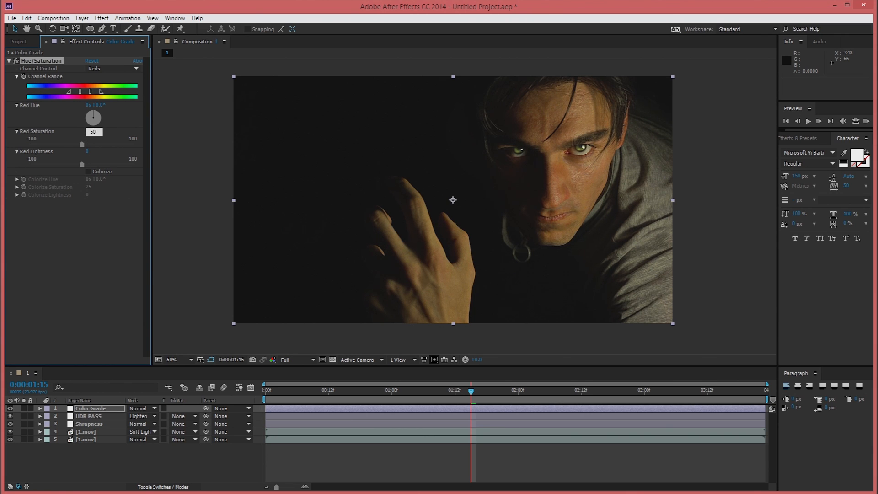
key("Return")
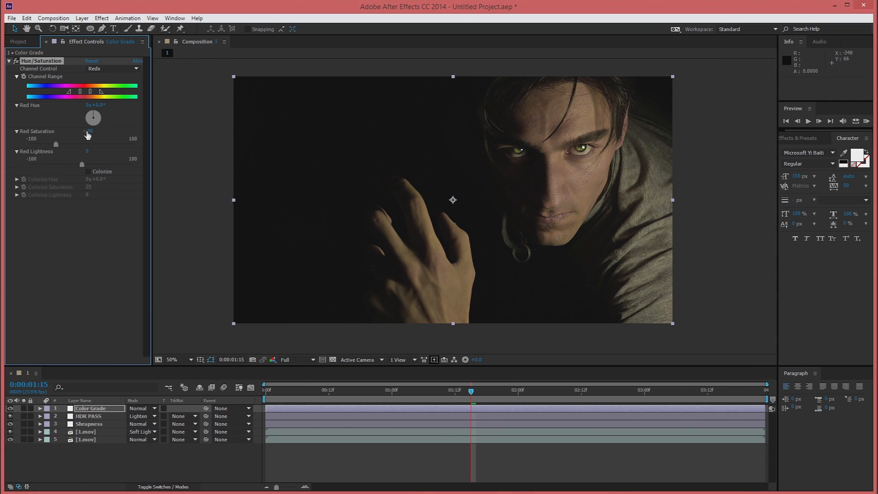
- Switch the Color Grade layer's Hue/Saturation effect to the Yellows channel and set the yellow lightness to 25
left_click(117, 68)
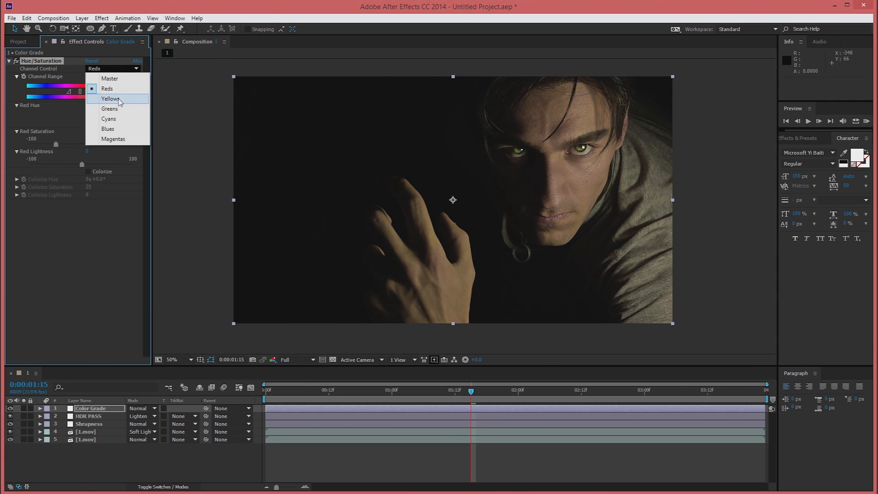
left_click(119, 99)
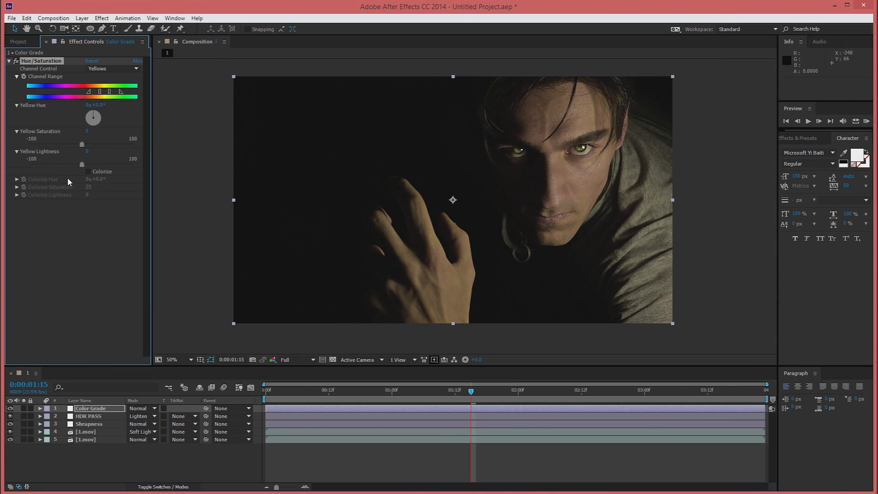
left_click(88, 151)
type("25")
key("Return")
left_click(87, 152)
key("Return")
left_click(9, 61)
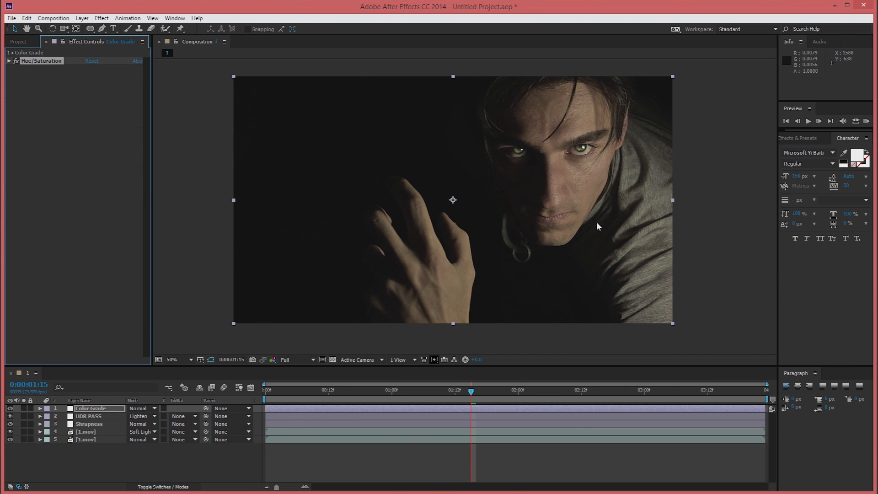
- Apply the Exposure effect to the Color Grade layer with a master exposure of 0.25 and compare the grade with the soloed original clip
left_click(101, 19)
mouse_move(141, 113)
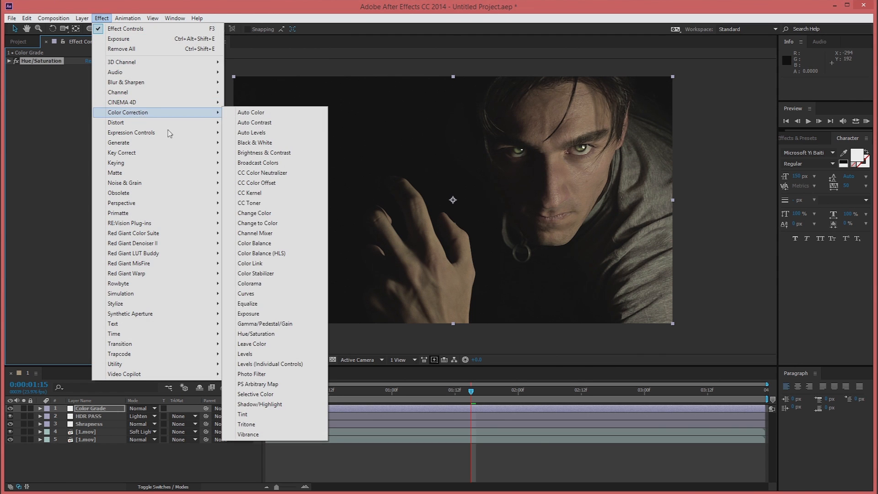
left_click(277, 314)
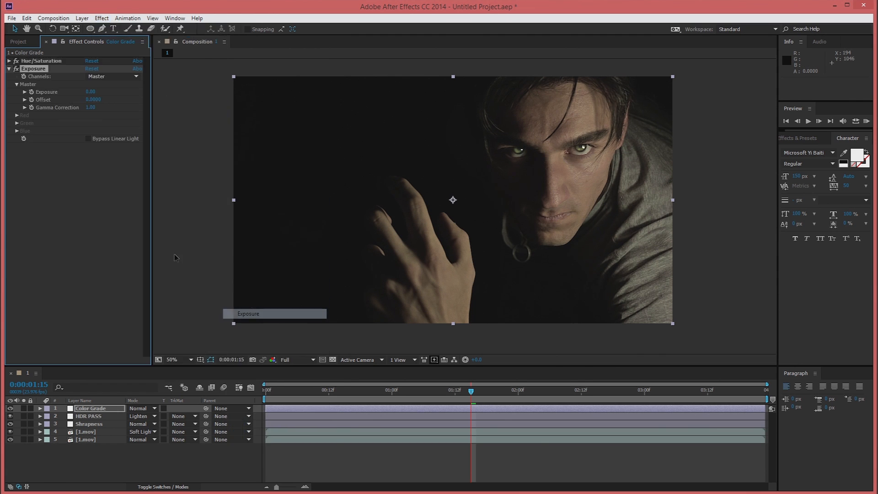
left_click(94, 93)
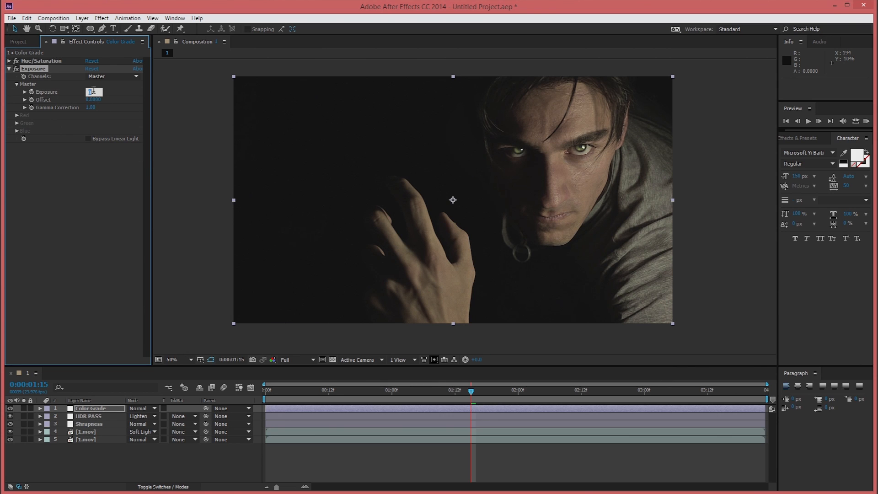
type(".25")
key("Return")
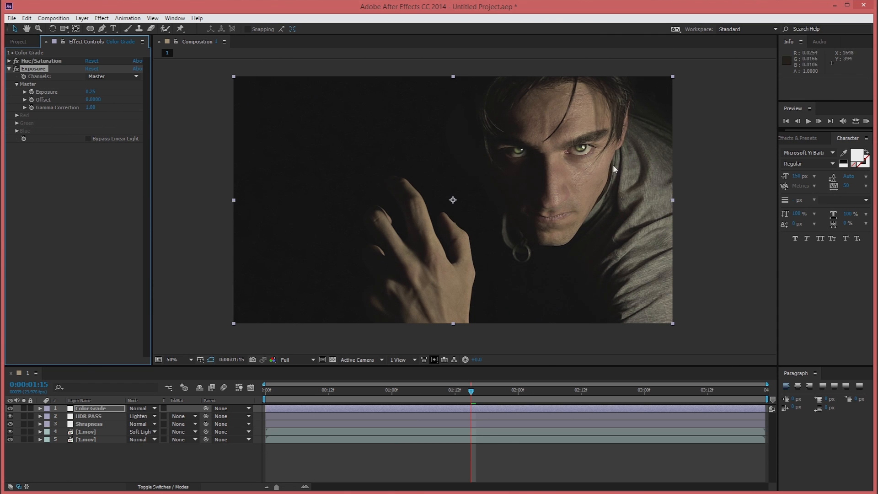
left_click(9, 69)
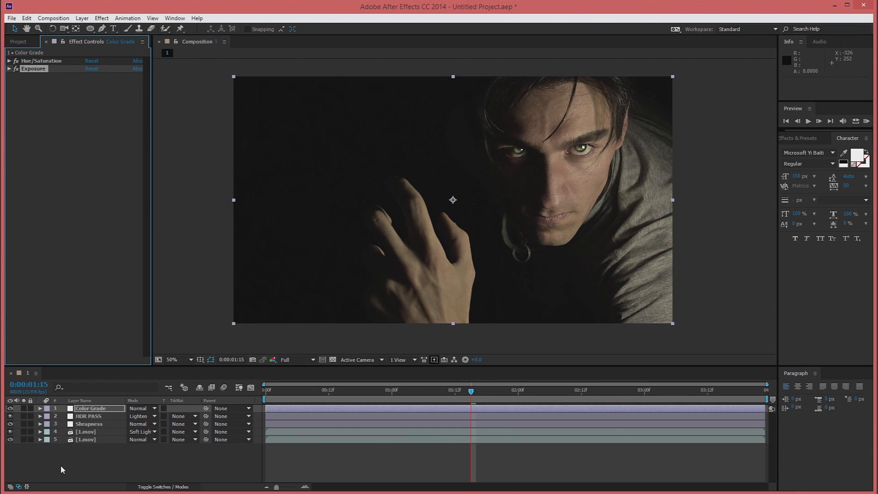
left_click(23, 439)
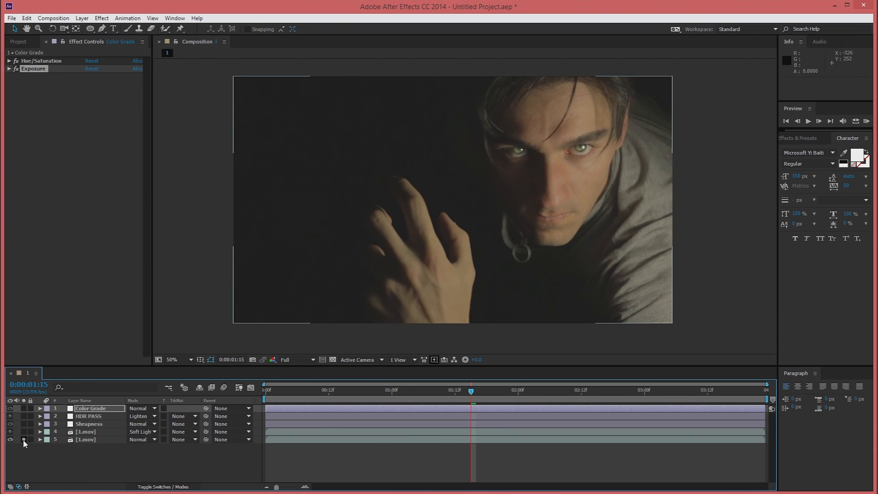
left_click(24, 439)
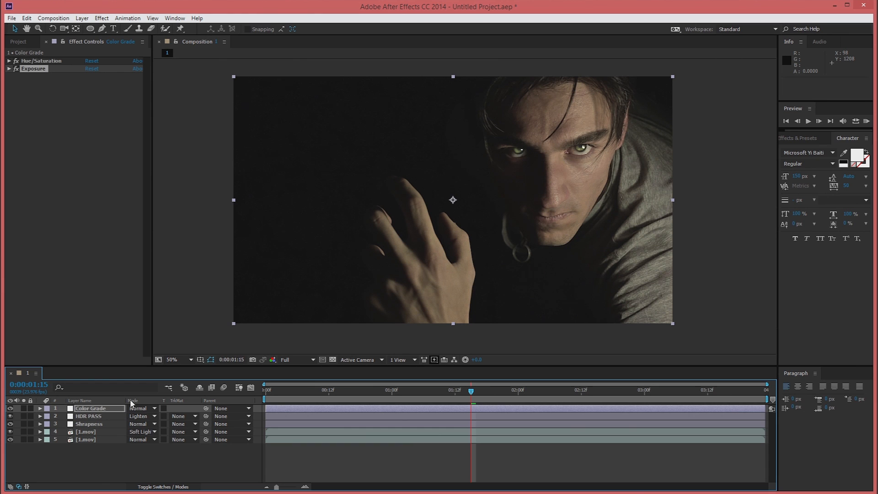
- Add a new adjustment layer above Color Grade and rename it Extra
left_click(83, 20)
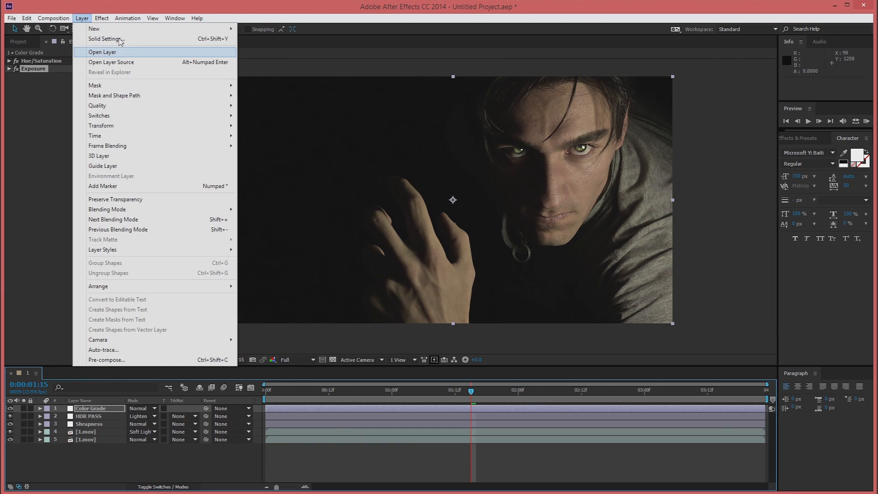
mouse_move(102, 29)
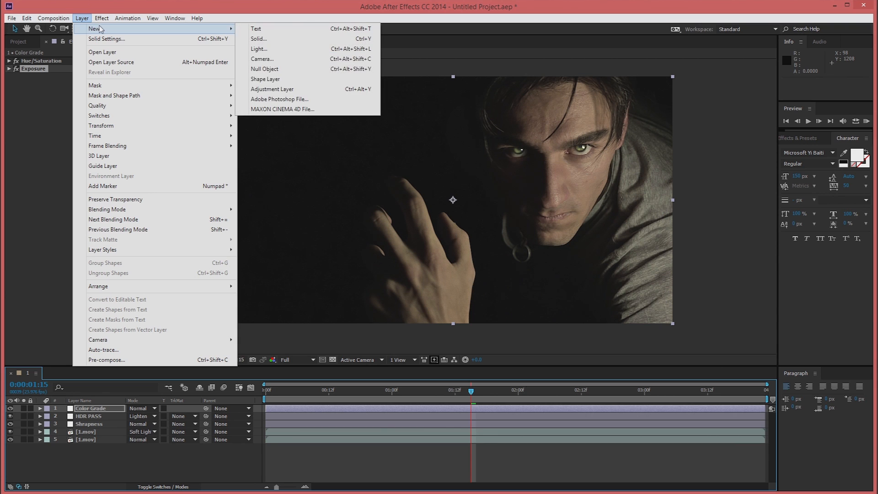
left_click(280, 90)
right_click(112, 408)
left_click(151, 402)
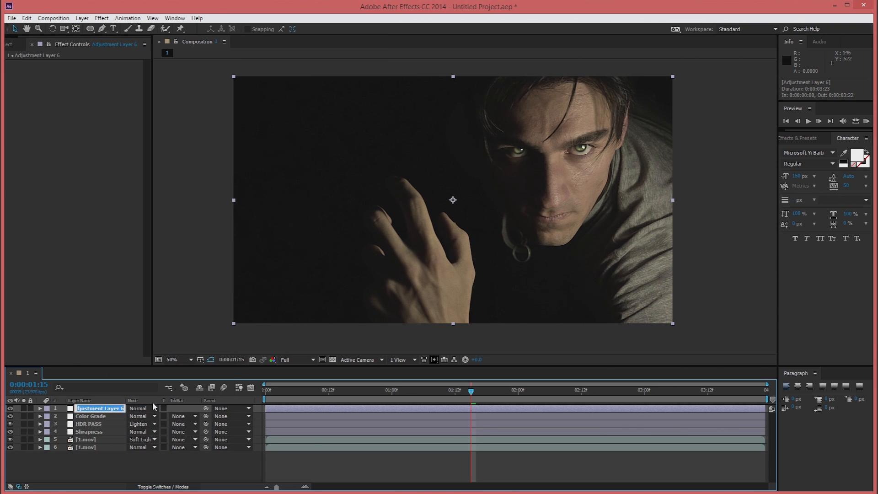
type("Extra")
left_click(79, 466)
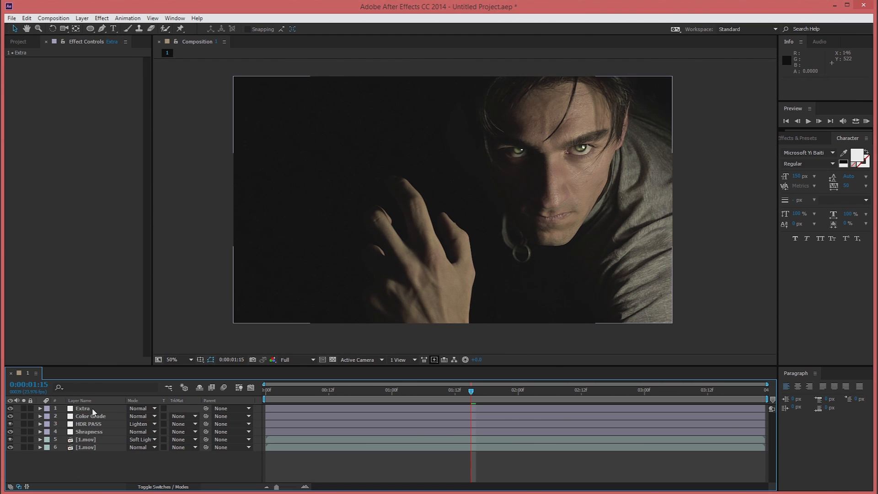
- Add an elliptical mask that fills the whole frame to the Extra layer
left_click(93, 410)
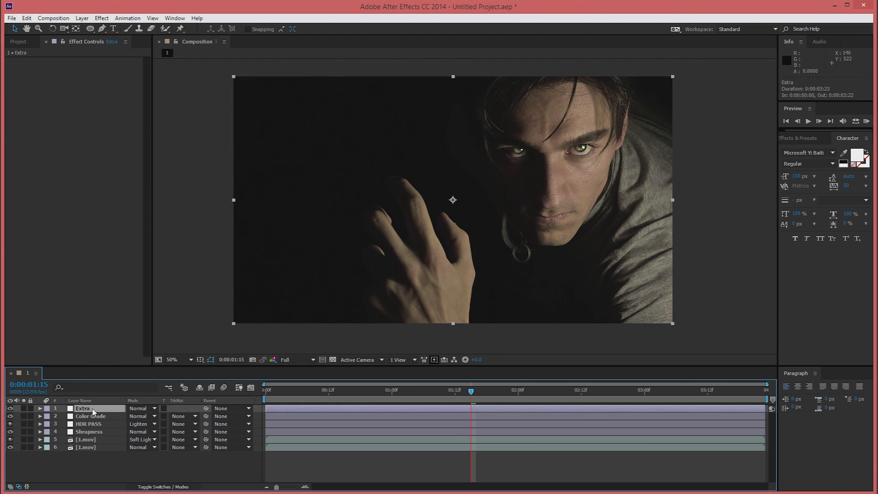
left_click(90, 29)
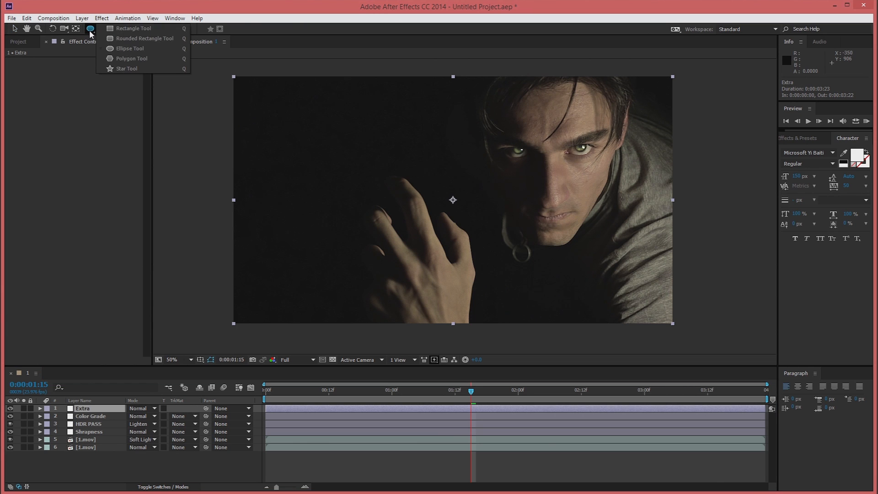
left_click(138, 50)
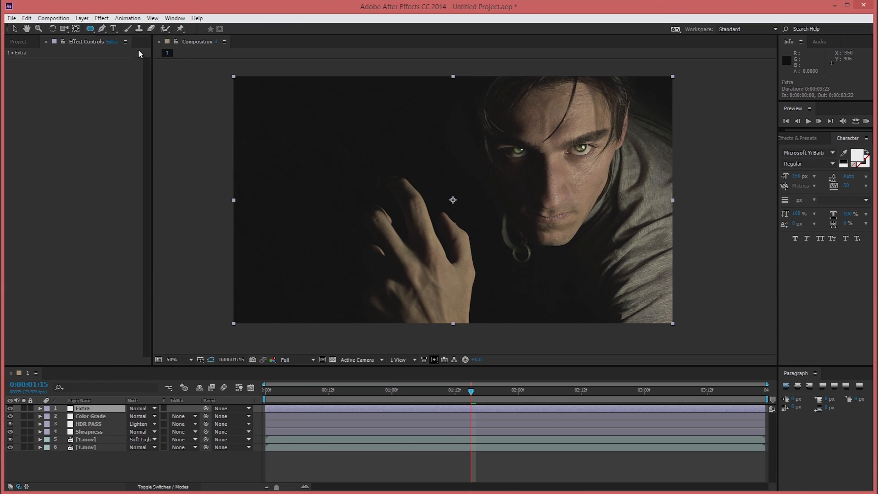
double_click(90, 29)
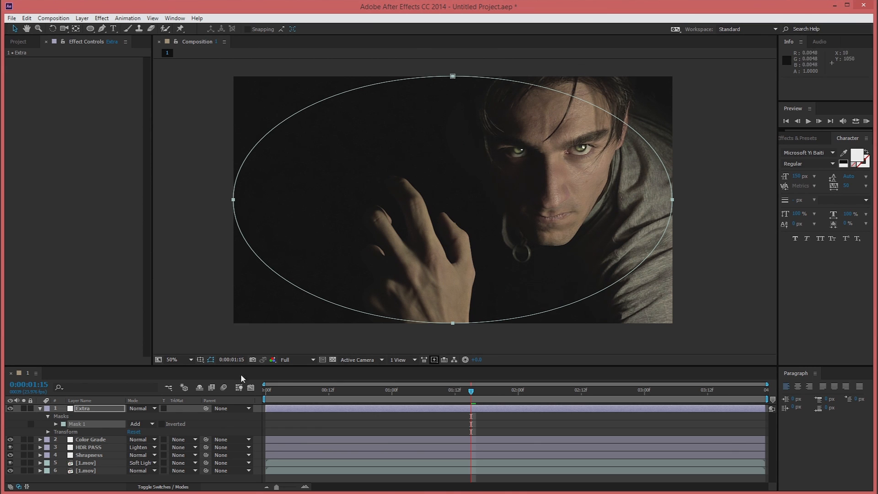
left_click(211, 360)
left_click(211, 361)
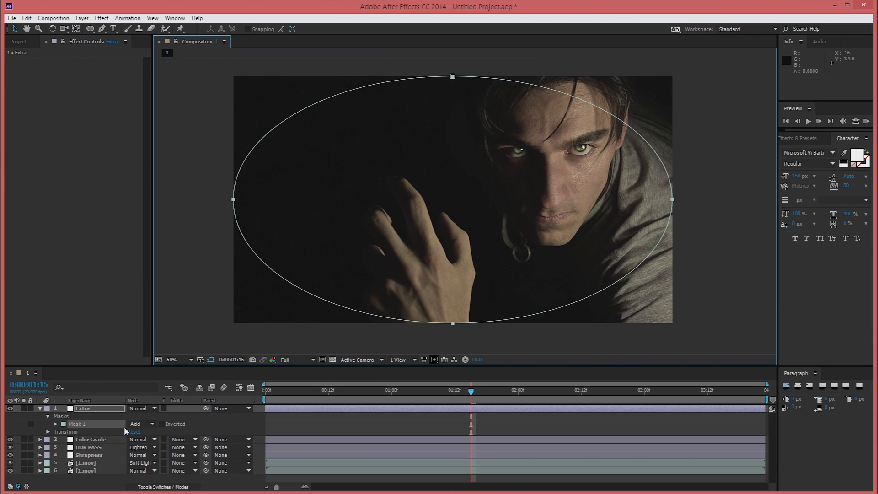
- Set the Extra layer's mask mode to Subtract and hide the mask outline in the composition view
left_click(149, 427)
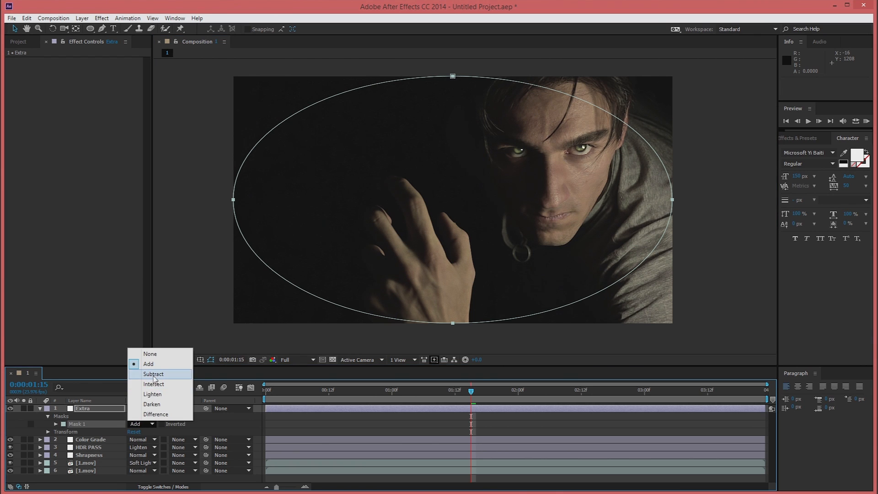
left_click(157, 374)
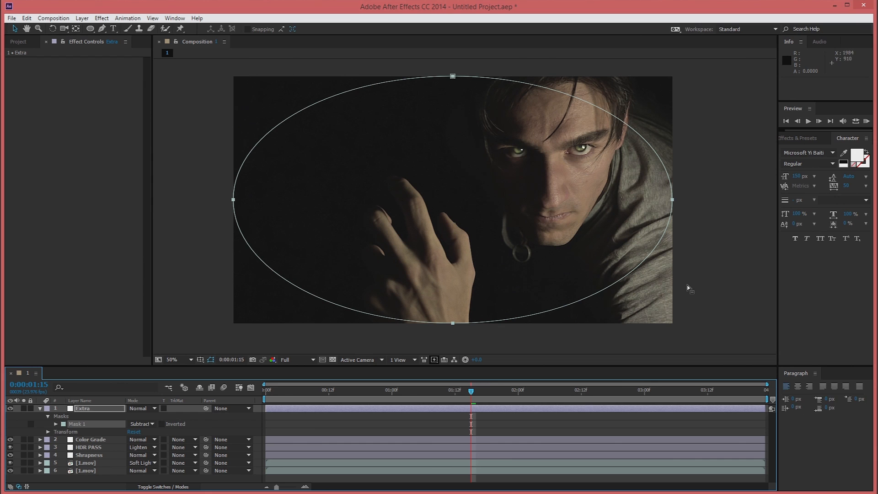
left_click(40, 408)
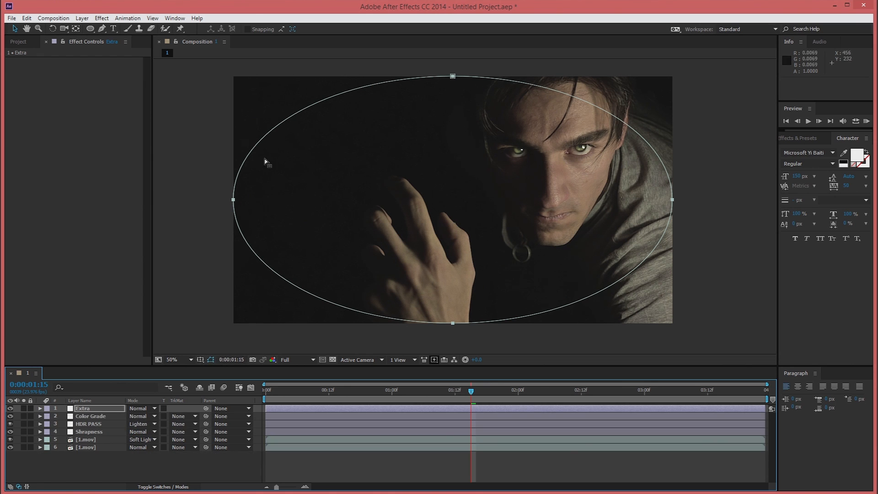
left_click(211, 360)
- Apply the Curves effect to the Extra layer and pull the middle of the RGB curve down to darken the frame edges
left_click(88, 410)
left_click(101, 18)
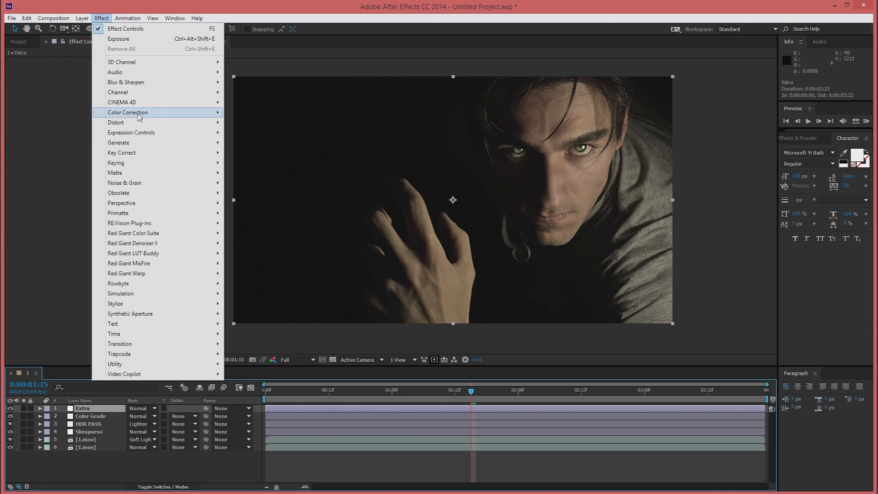
mouse_move(139, 115)
left_click(270, 295)
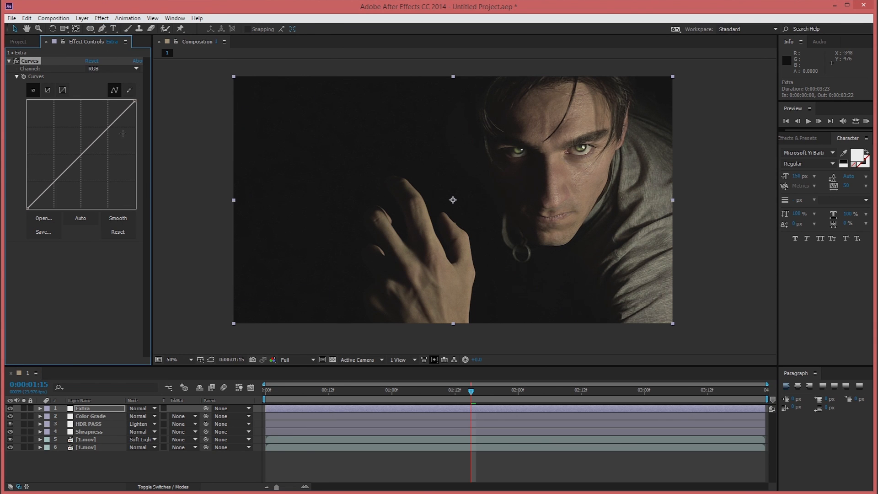
left_click_drag(82, 156, 94, 168)
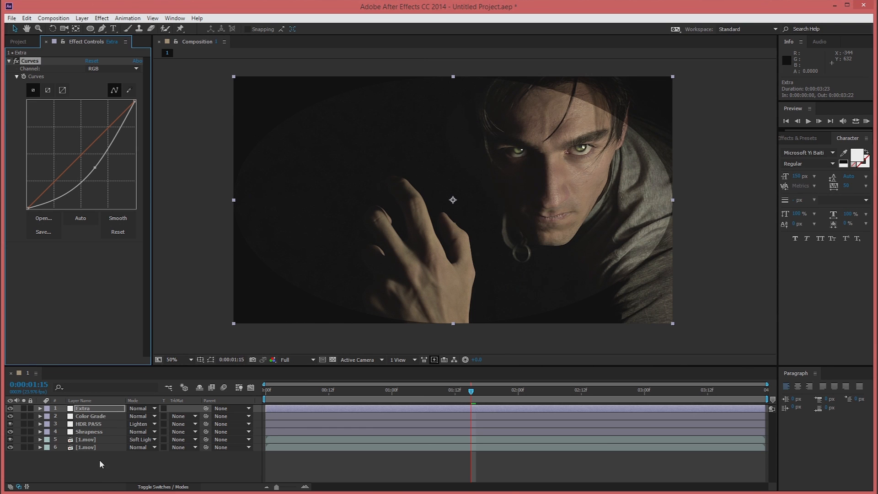
- Set the mask feather of the Extra layer's elliptical mask to 400 pixels
key("f")
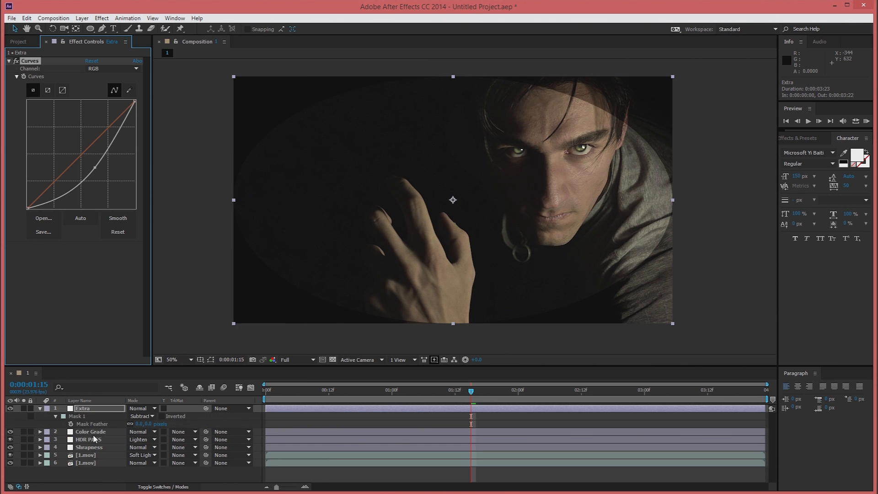
left_click(142, 424)
type("400")
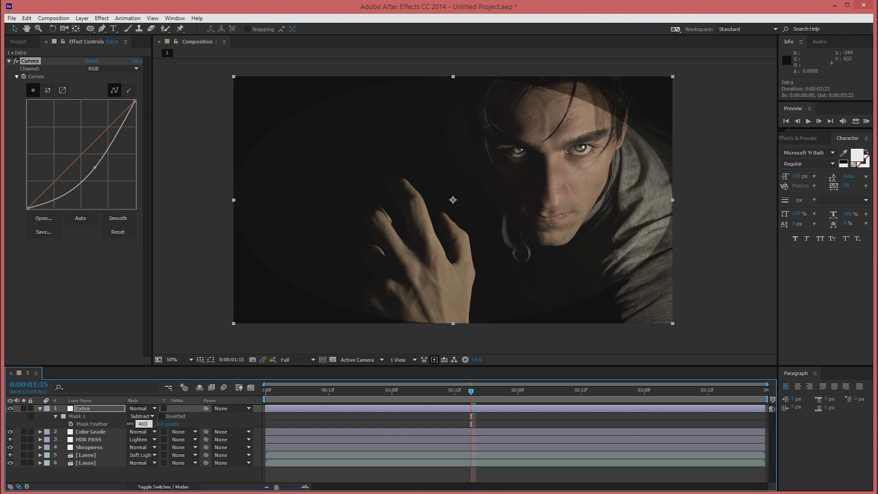
key("Return")
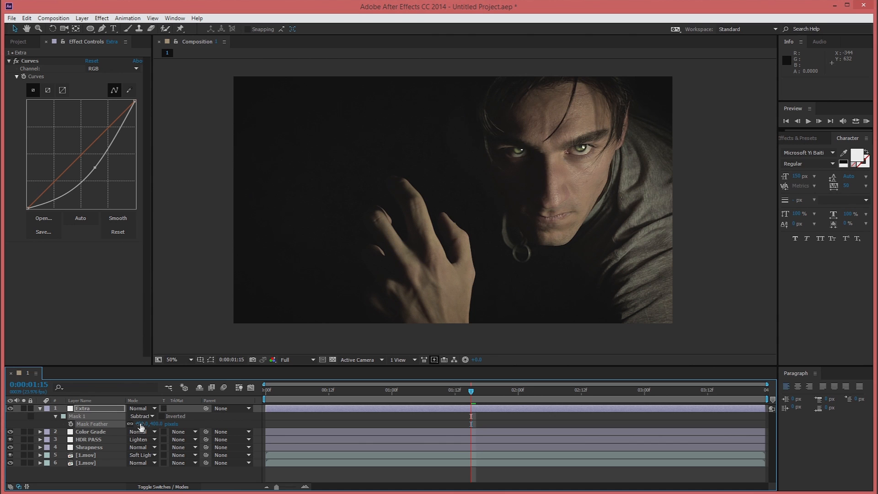
left_click(39, 408)
- Toggle the Extra layer's visibility to compare the image with and without the vignette
left_click(10, 408)
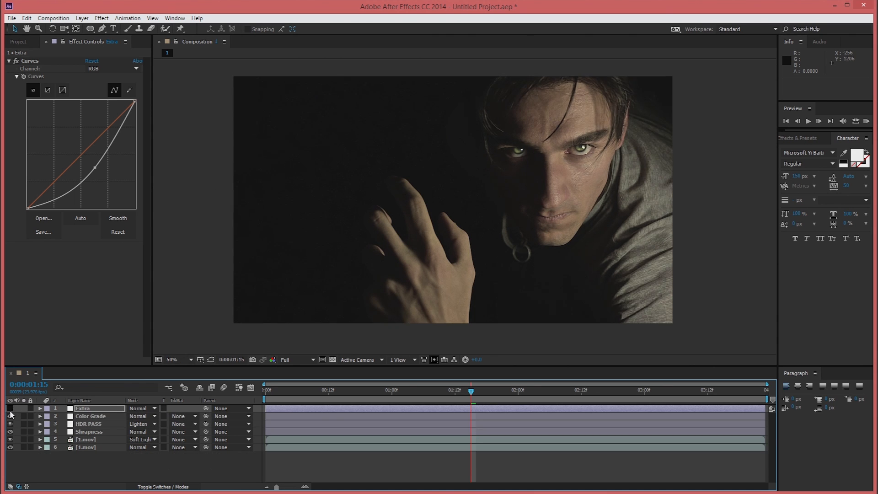
left_click(10, 409)
left_click(11, 410)
left_click(10, 410)
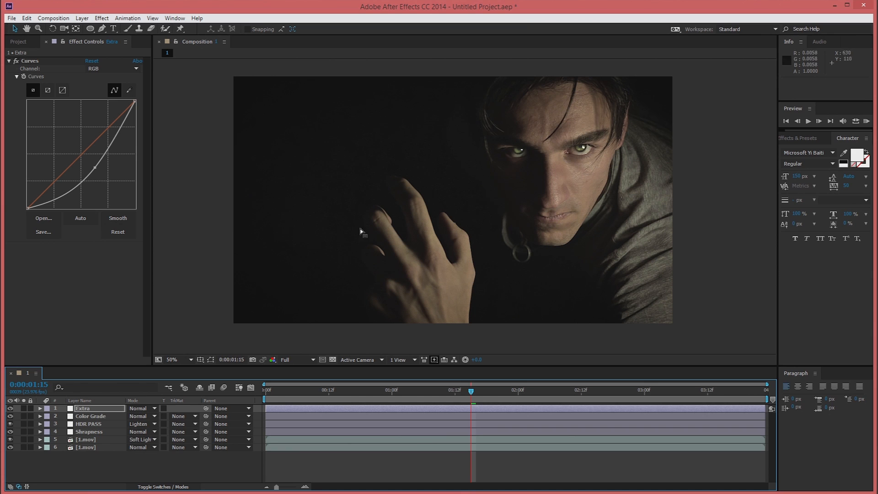
left_click(10, 409)
left_click(10, 409)
- Add another adjustment layer above Extra and rename it Film Grain
key("ctrl+alt+y")
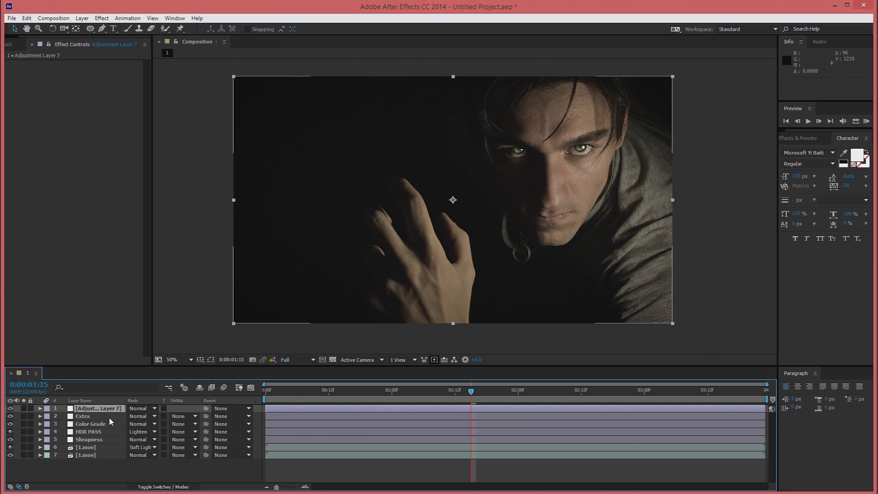
right_click(109, 408)
left_click(137, 403)
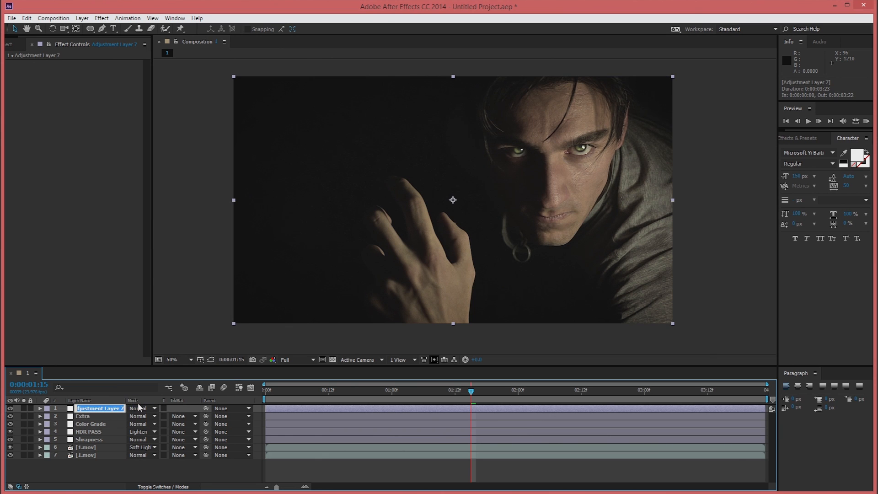
type("Fi")
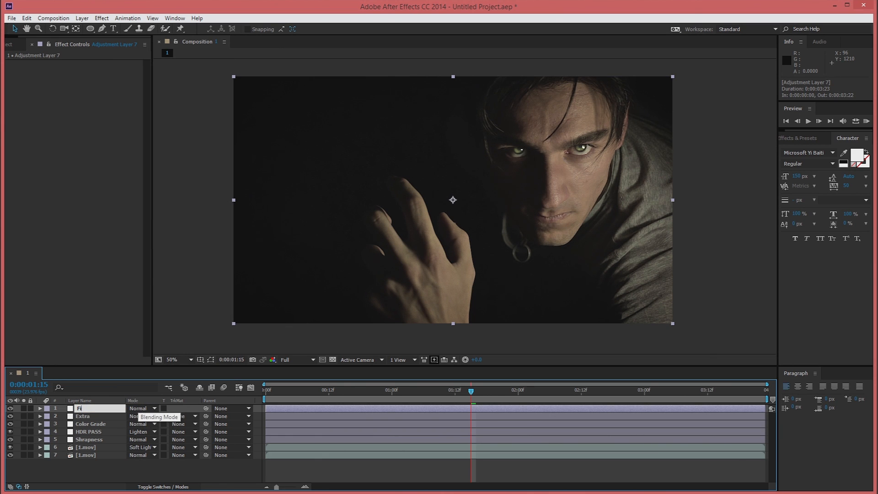
type("lm Grain")
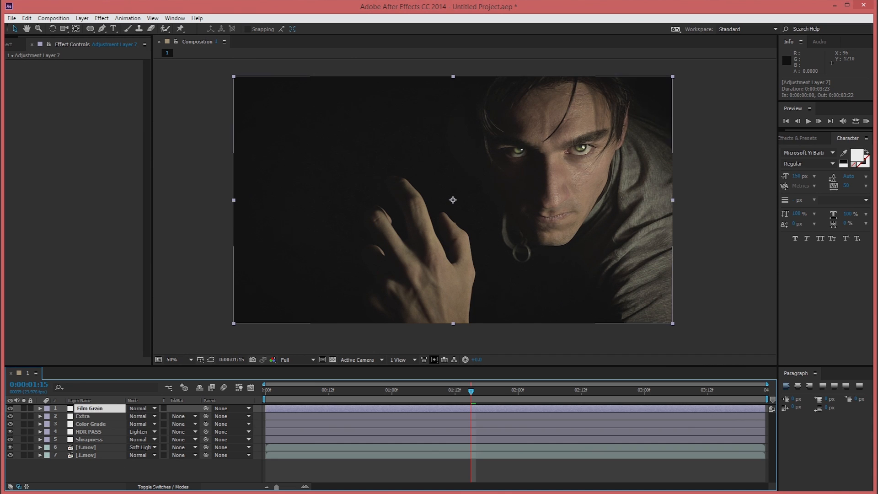
left_click(111, 468)
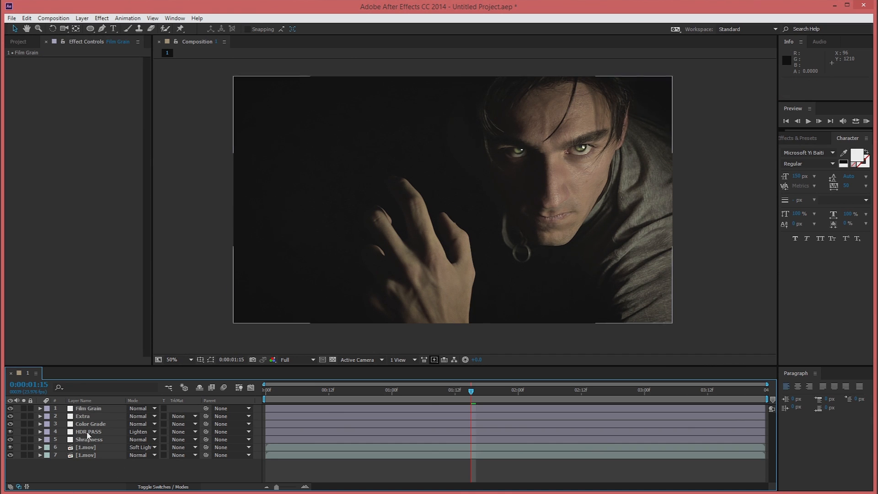
- Apply the Add Grain effect to the Film Grain layer and set its viewing mode to Final Output
left_click(104, 407)
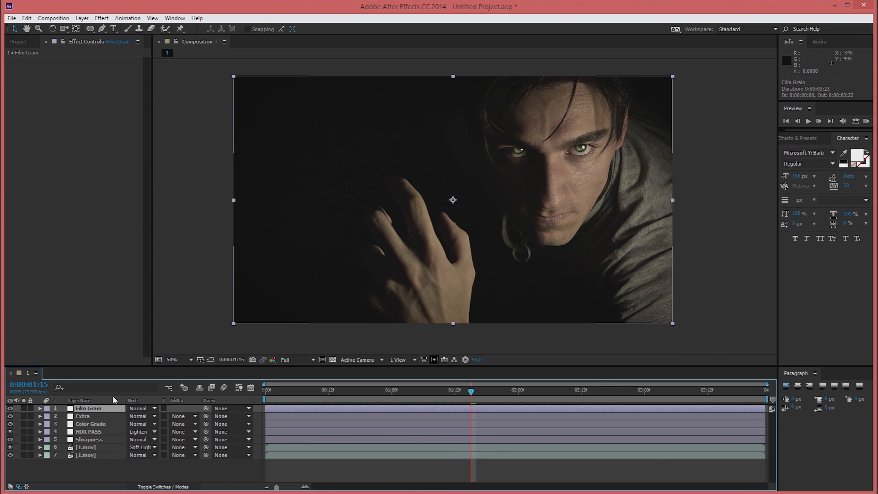
left_click(102, 18)
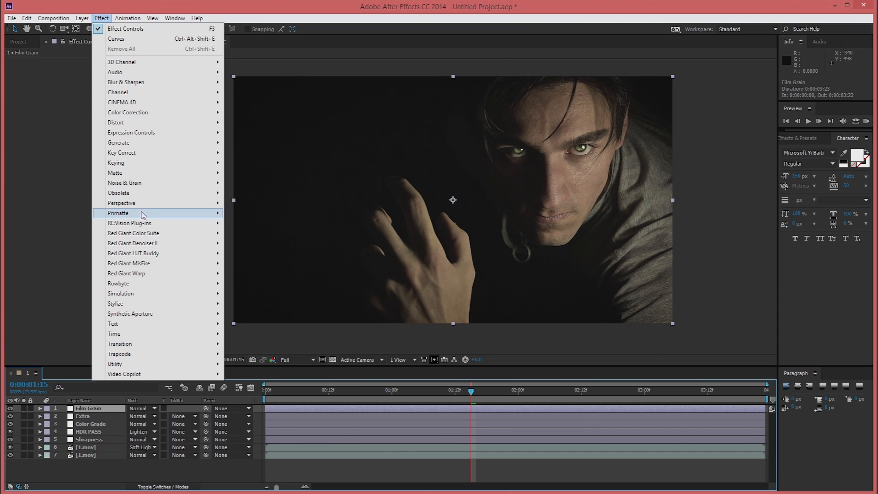
mouse_move(144, 184)
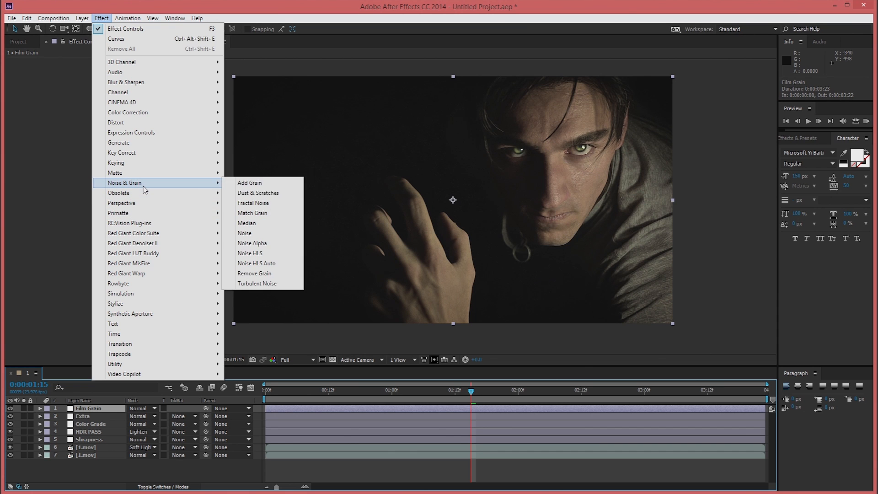
left_click(267, 185)
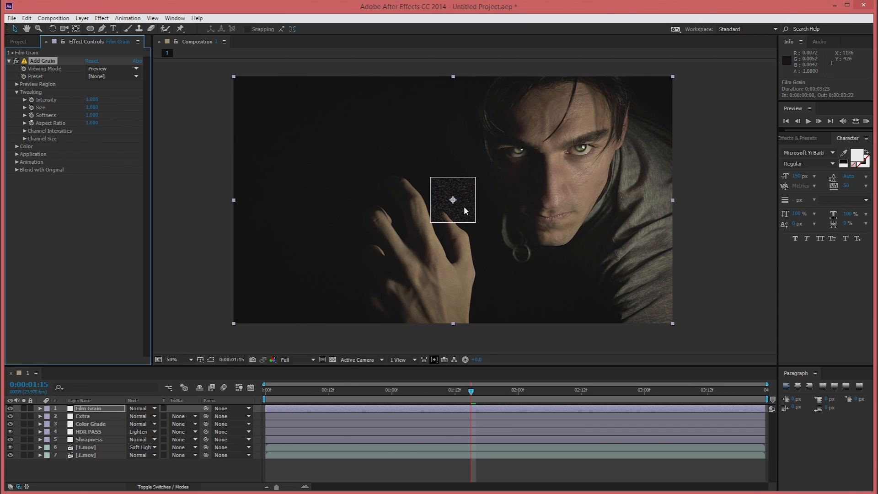
scroll(464, 206, "up", 2)
key("h")
left_click_drag(578, 127, 527, 154)
key("v")
left_click(102, 69)
left_click(117, 98)
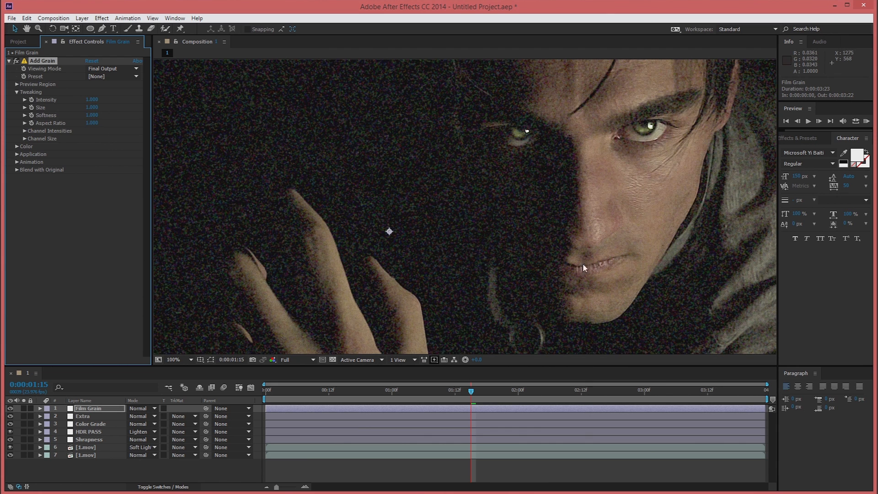
- Set the Add Grain intensity to 0.05 and the grain size to 0.1
left_click(91, 100)
type(".05")
key("Return")
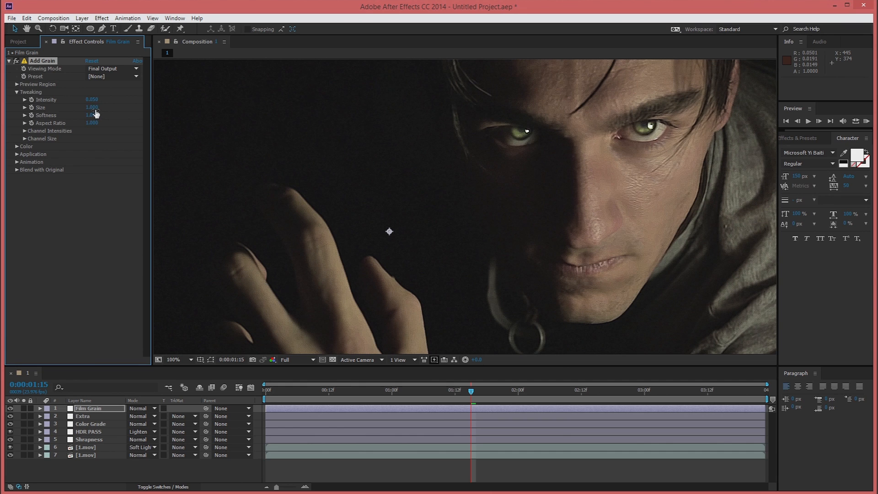
scroll(491, 161, "up", 2)
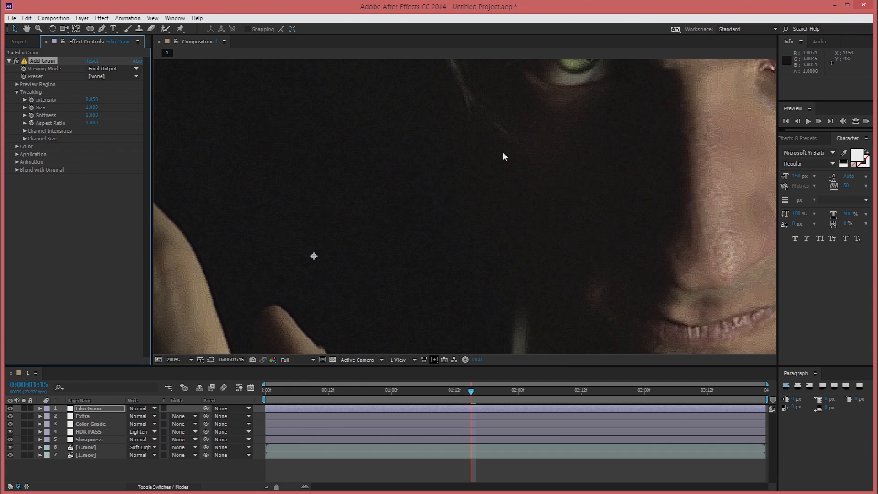
left_click(92, 108)
type(".1")
key("Return")
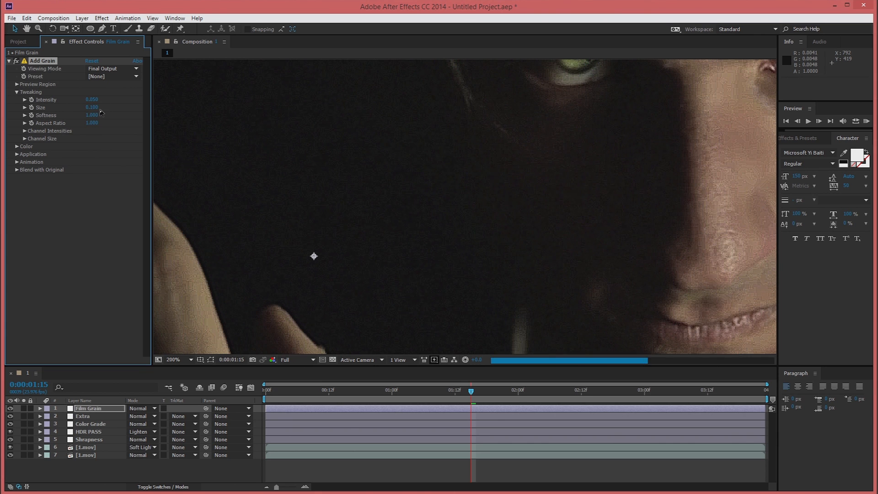
- Solo the lowest 1.mov layer briefly to compare the ungraded clip with the finished grade
key("comma")
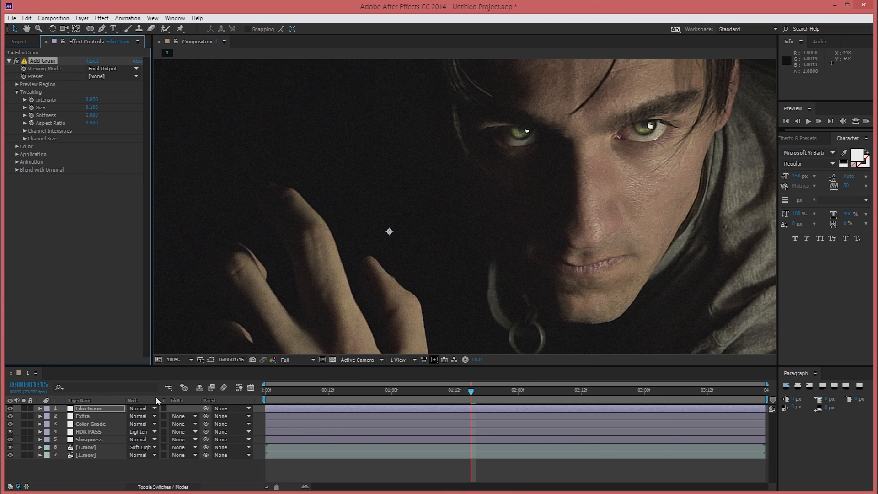
key("comma")
left_click(24, 455)
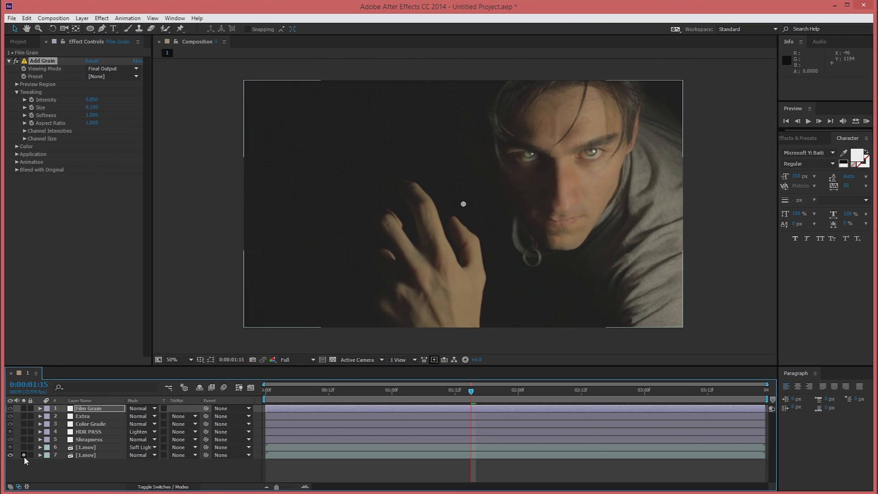
left_click(24, 455)
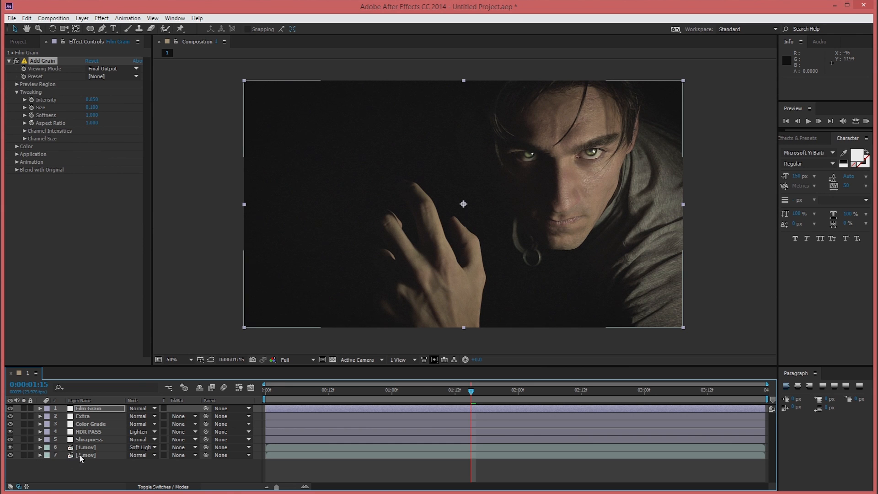
left_click(104, 467)
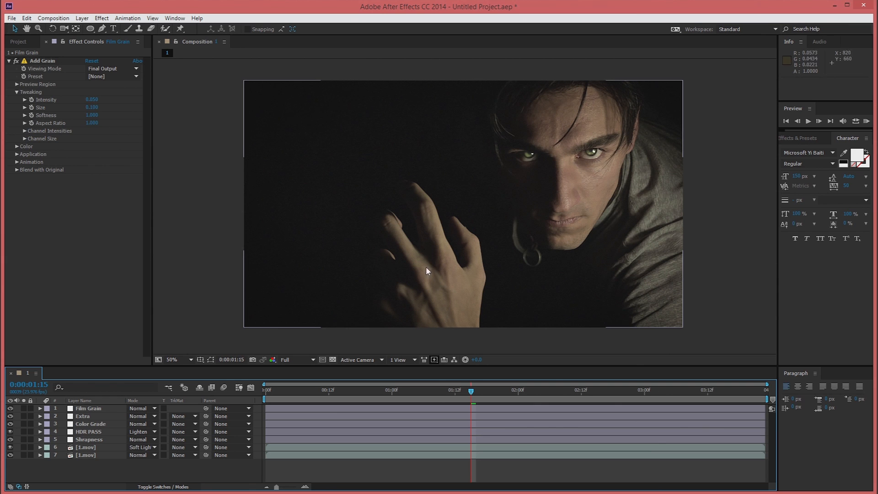
- Set the composition height to 800 px in the composition settings for a widescreen crop
left_click(324, 265)
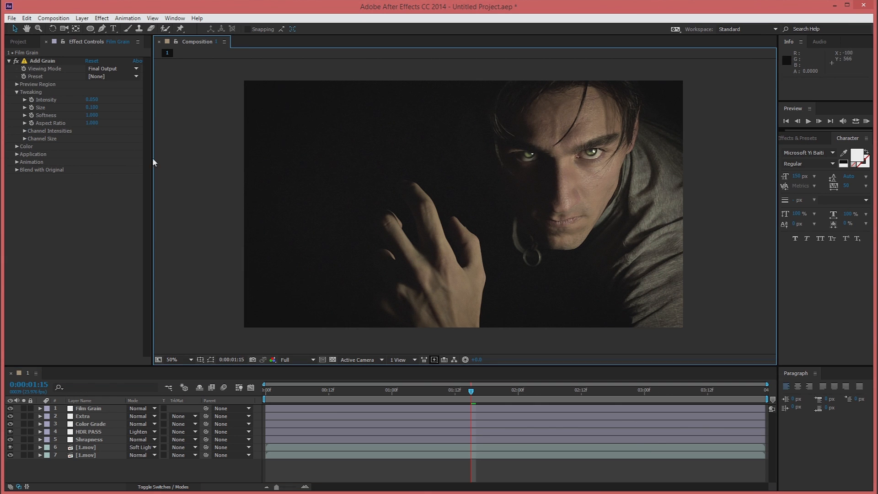
left_click(54, 18)
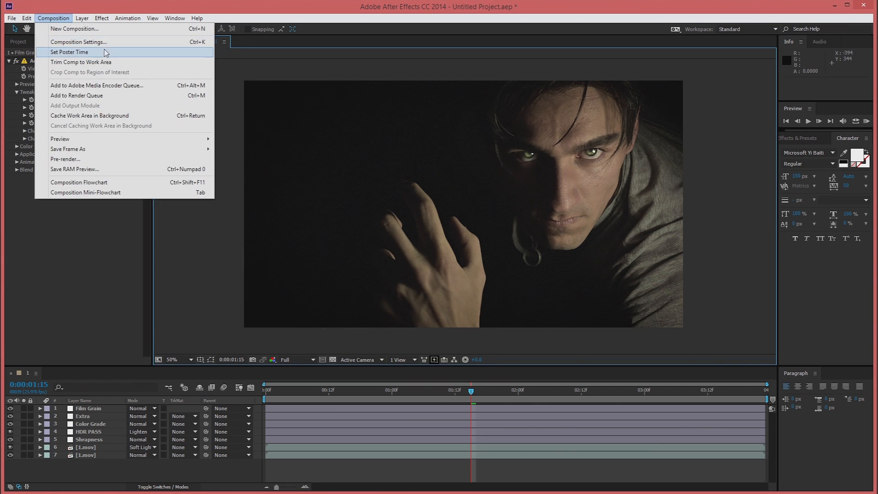
left_click(77, 43)
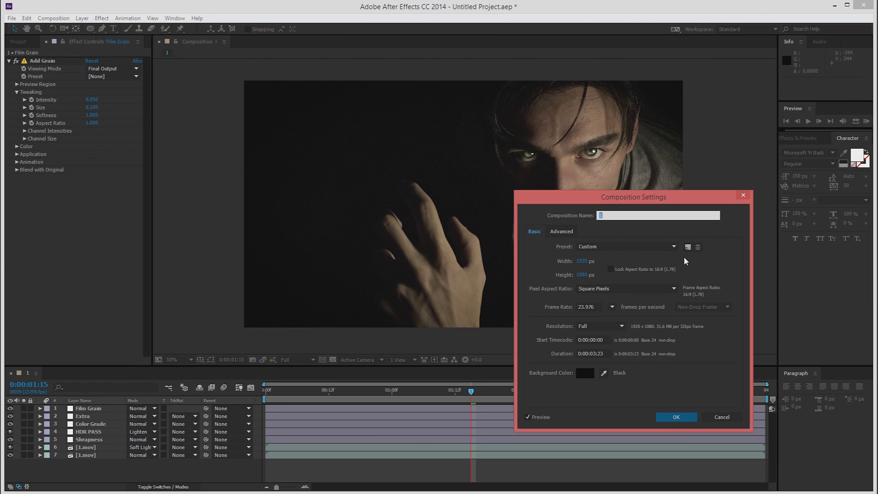
left_click(581, 276)
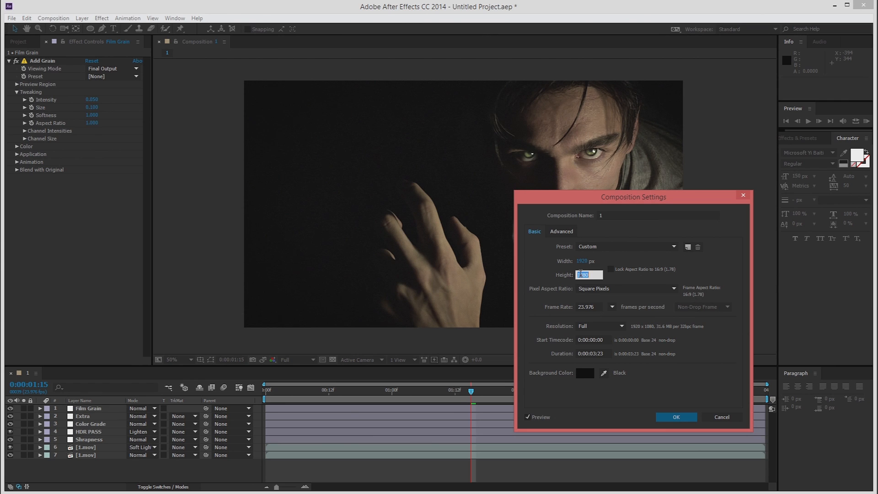
type("800")
left_click(675, 420)
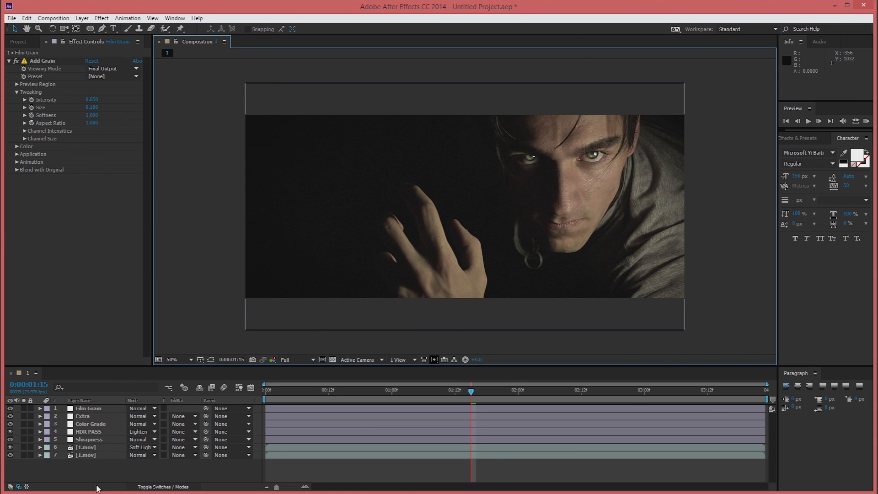
- Move all layers up together to a vertical position of 345 to reframe the shot, and collapse their properties
left_click(107, 457)
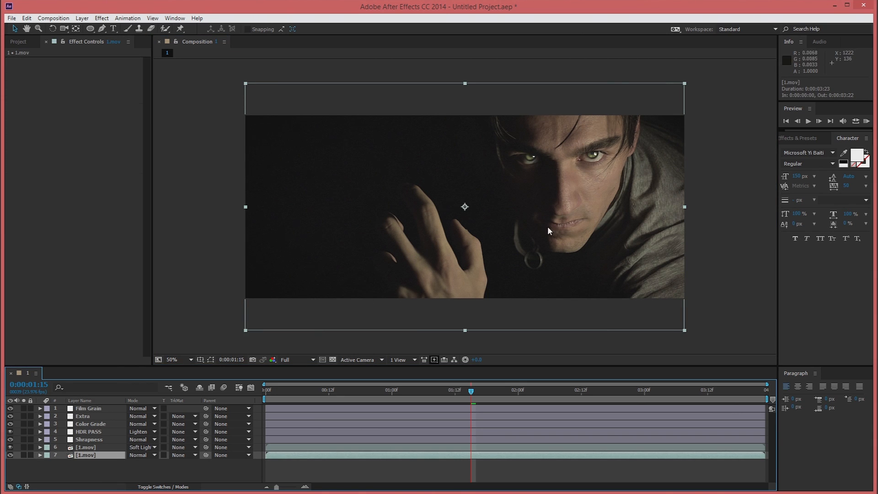
left_click(99, 411, "shift")
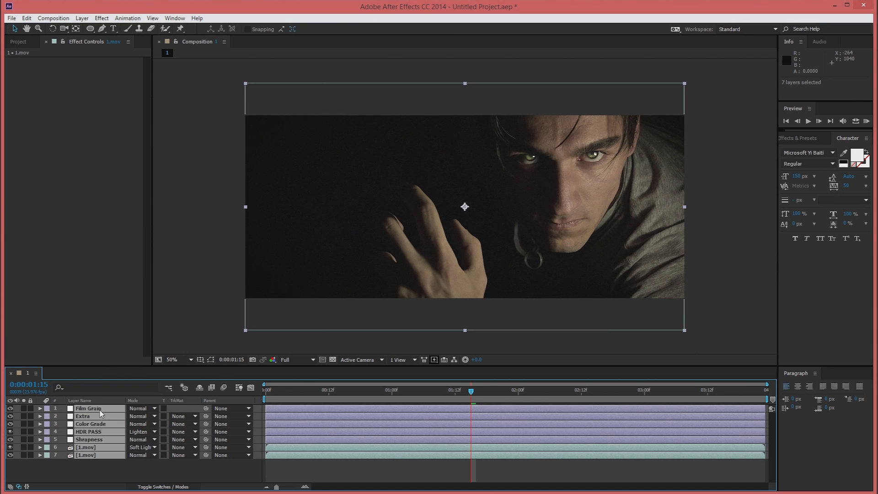
key("p")
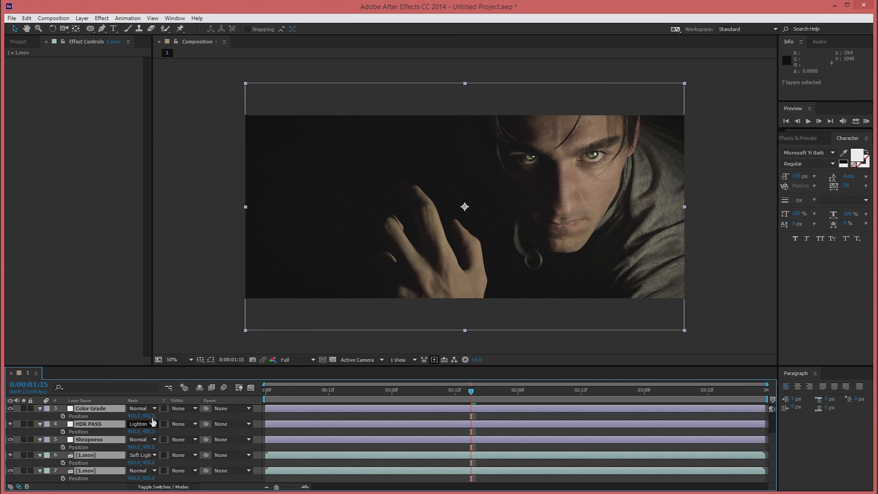
left_click_drag(153, 418, 128, 414)
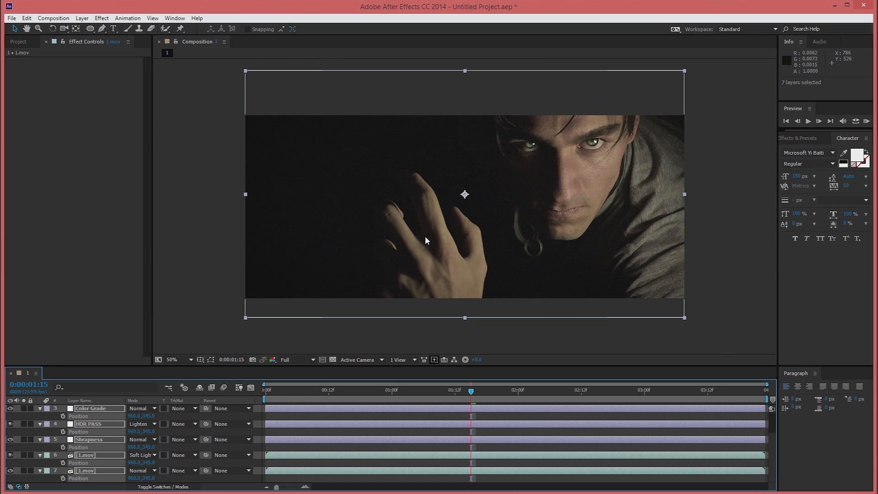
left_click(40, 408)
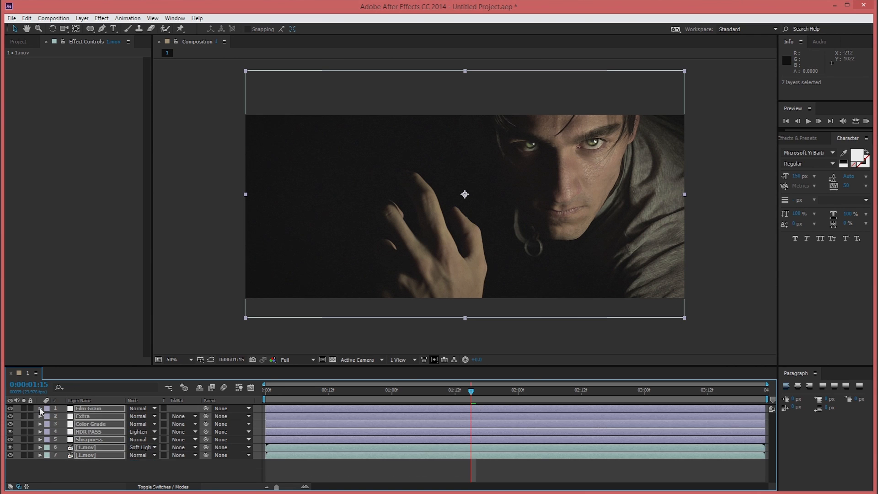
left_click(108, 473)
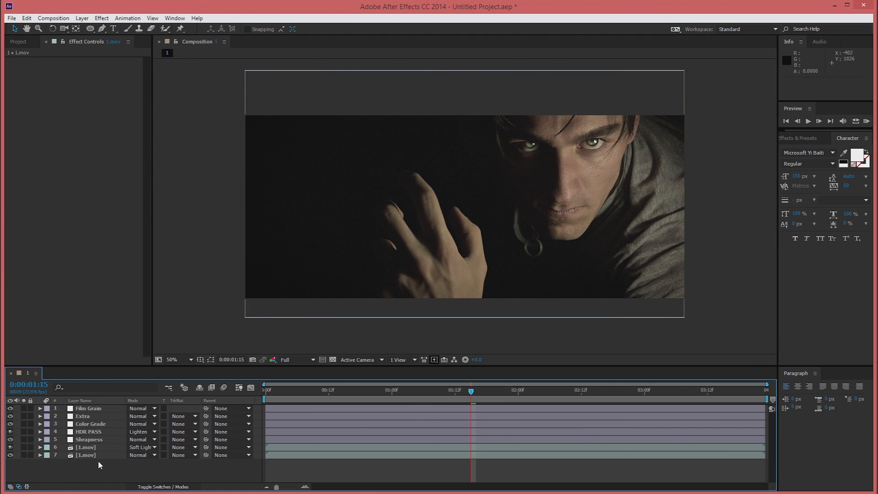
- Pre-compose all layers of the composition, moving all attributes into the new composition
left_click_drag(103, 464, 74, 400)
right_click(103, 430)
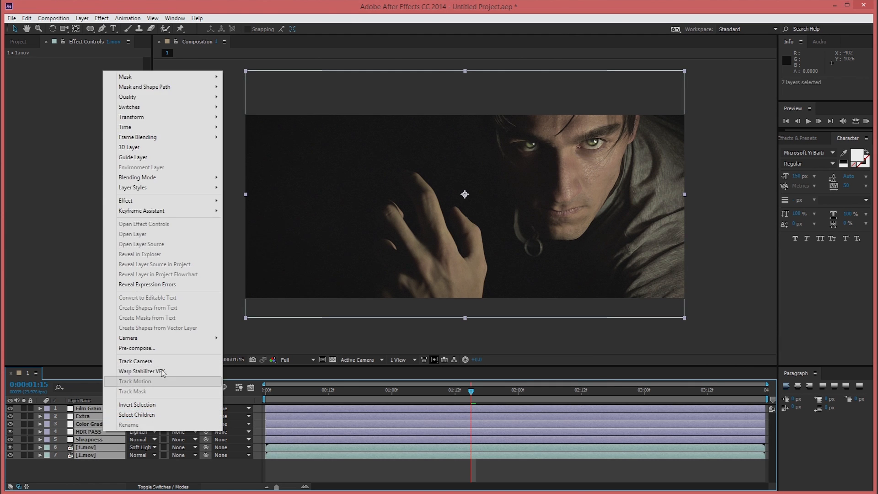
left_click(160, 348)
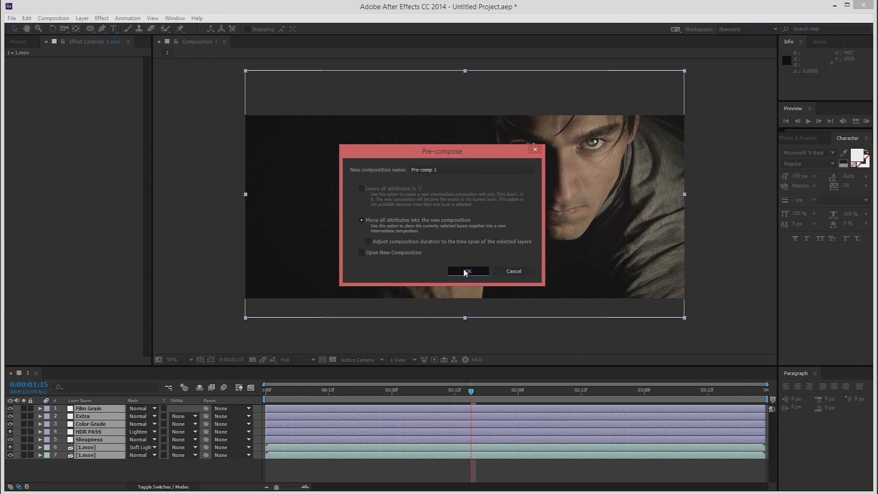
left_click(465, 272)
- Set the height of the main composition to 1080 px and check the letterboxed frame at different magnifications
left_click(66, 21)
left_click(87, 39)
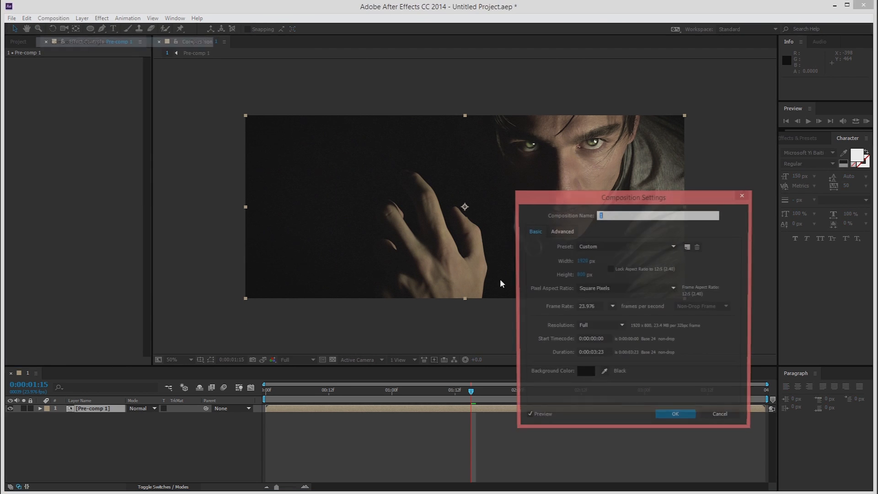
left_click(584, 274)
type("1080")
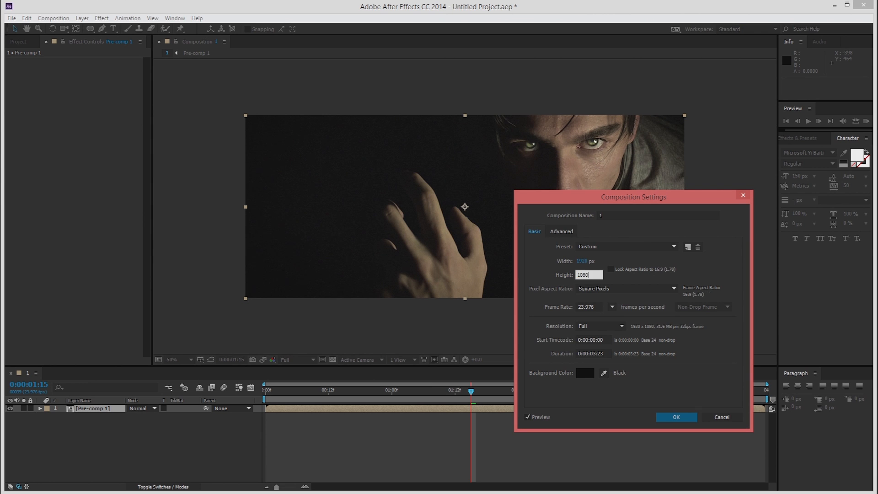
key("Return")
left_click(235, 440)
key("comma")
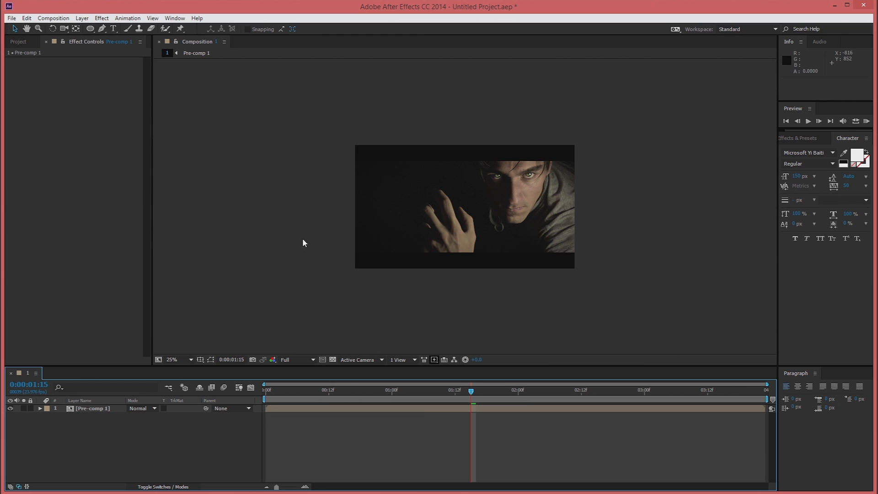
key("period")
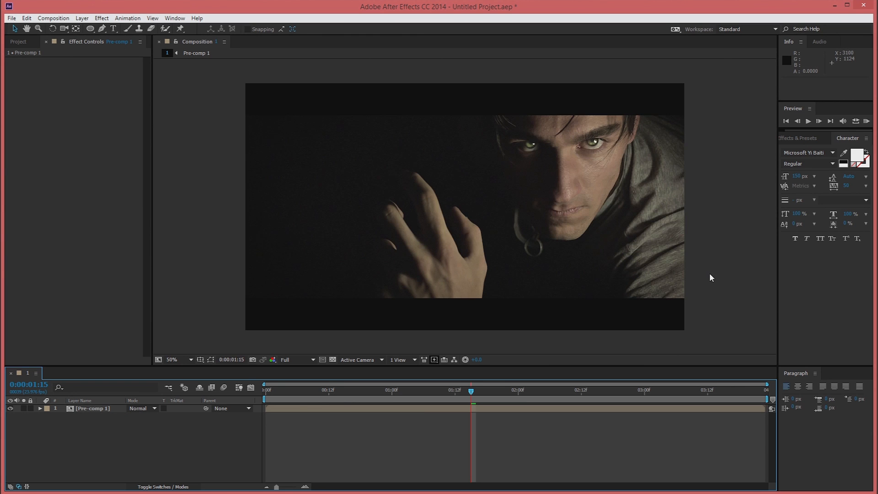
key("comma")
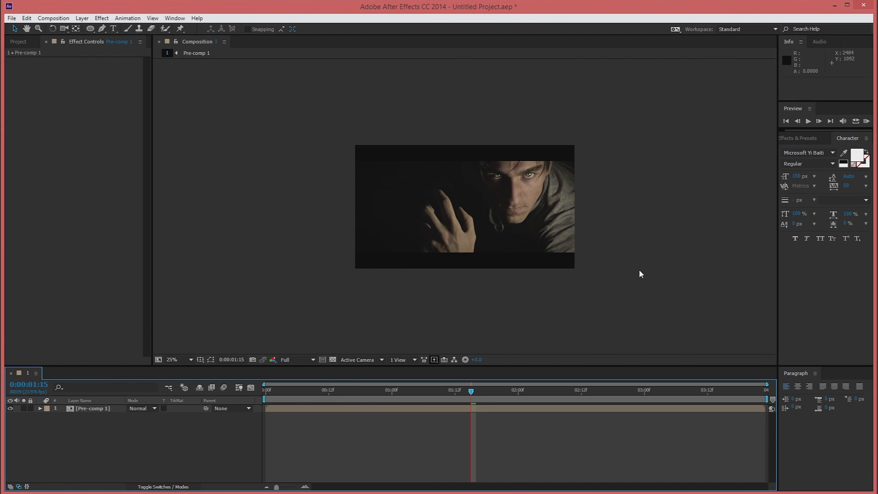
- Undo the composition height change and the pre-compose, and deselect the layers
key("ctrl+z")
key("ctrl+z")
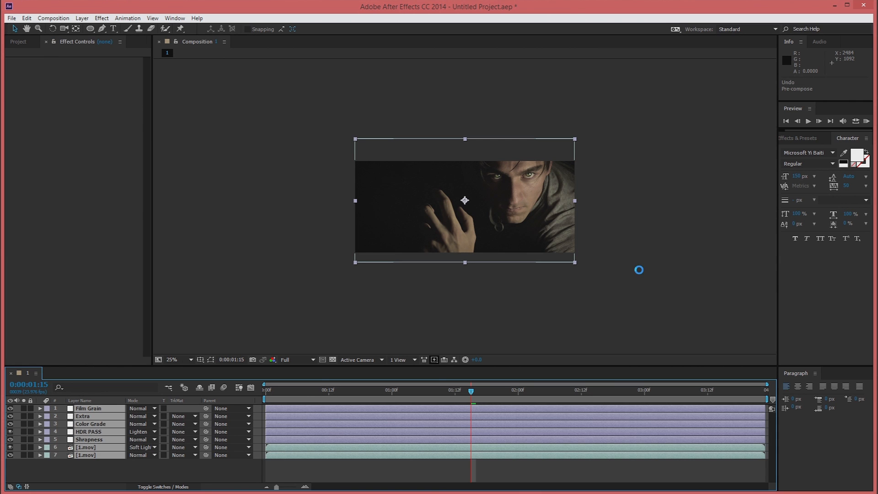
key("period")
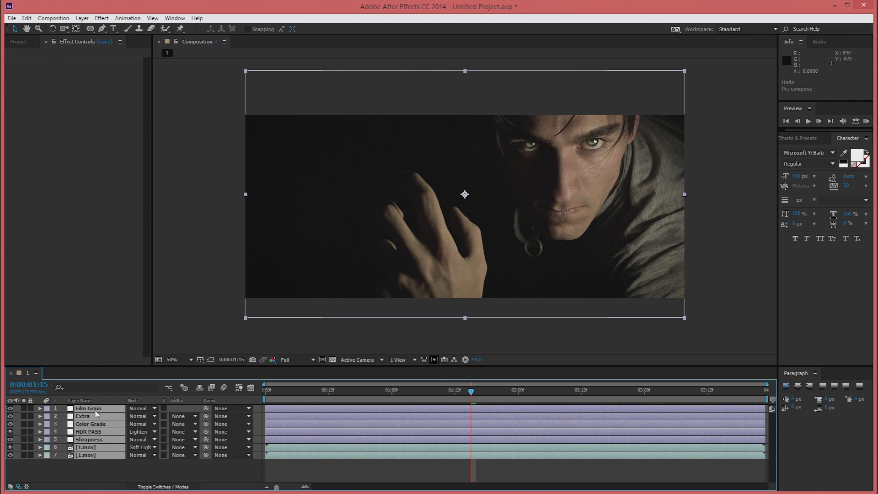
left_click(119, 470)
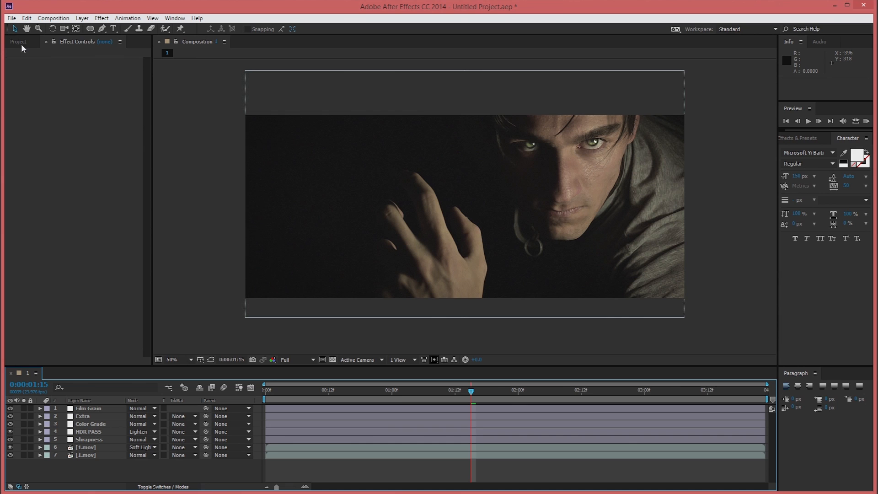
- Create a new composition from the 2.mov footage in the project
left_click(19, 41)
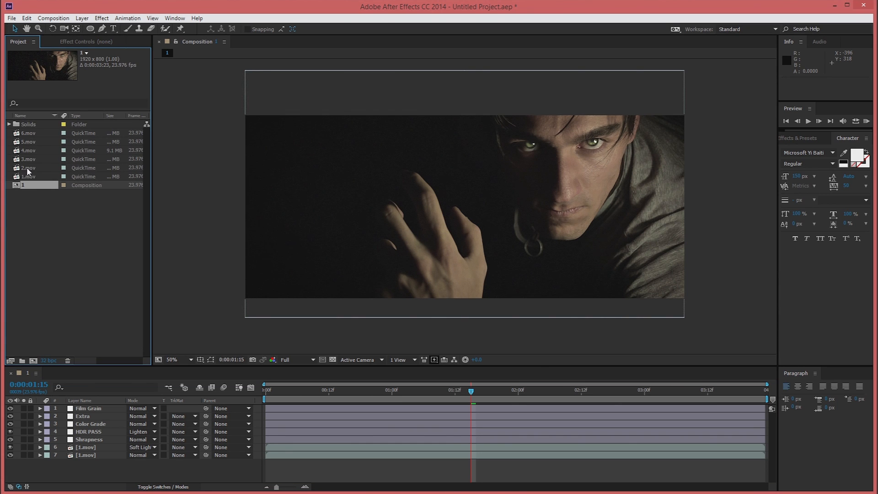
left_click_drag(23, 166, 33, 361)
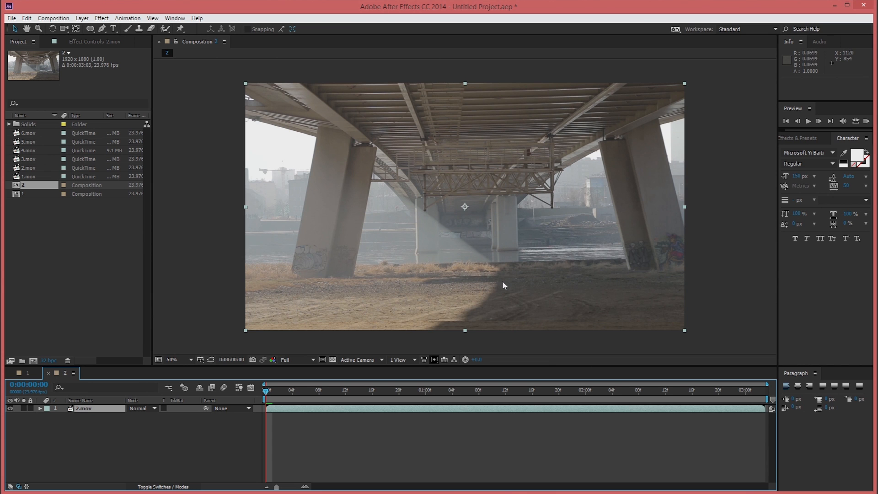
- Set the height of composition 2 to 800 px for a widescreen crop
left_click(55, 19)
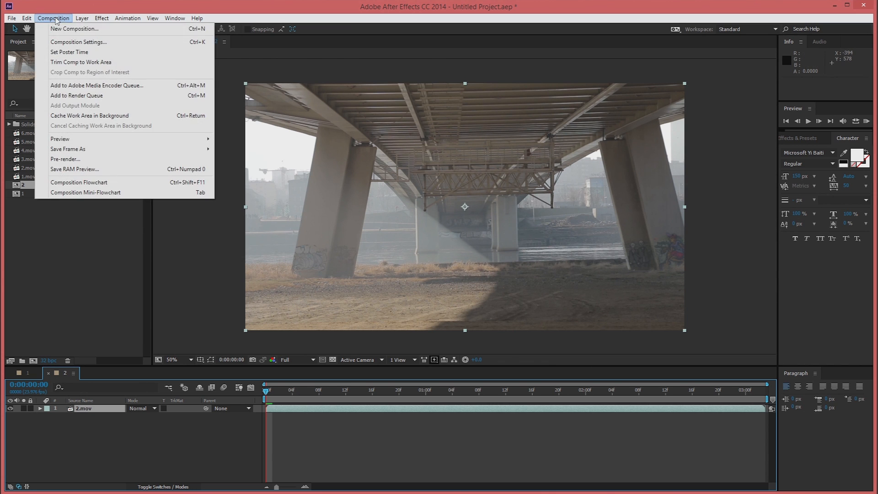
left_click(78, 42)
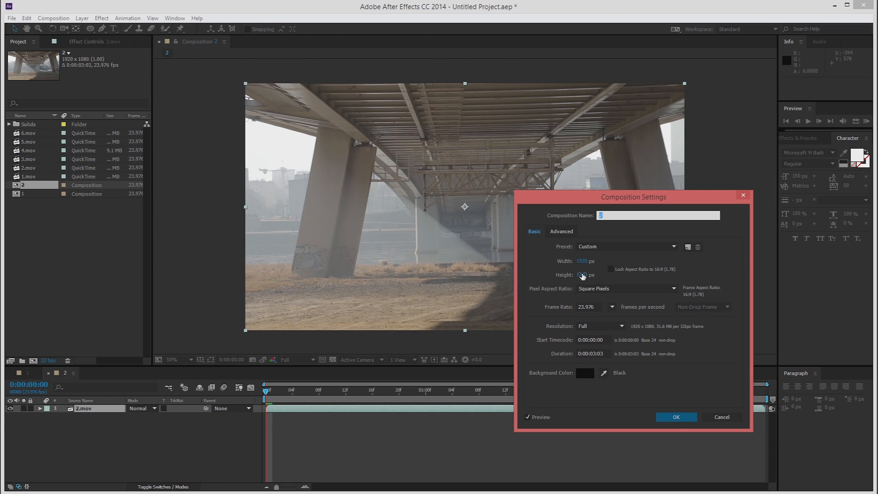
left_click(582, 274)
type("800")
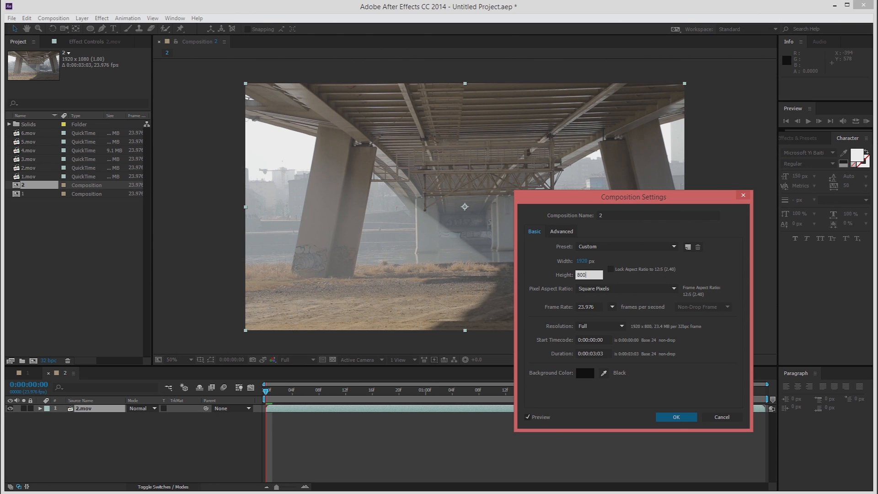
key("Return")
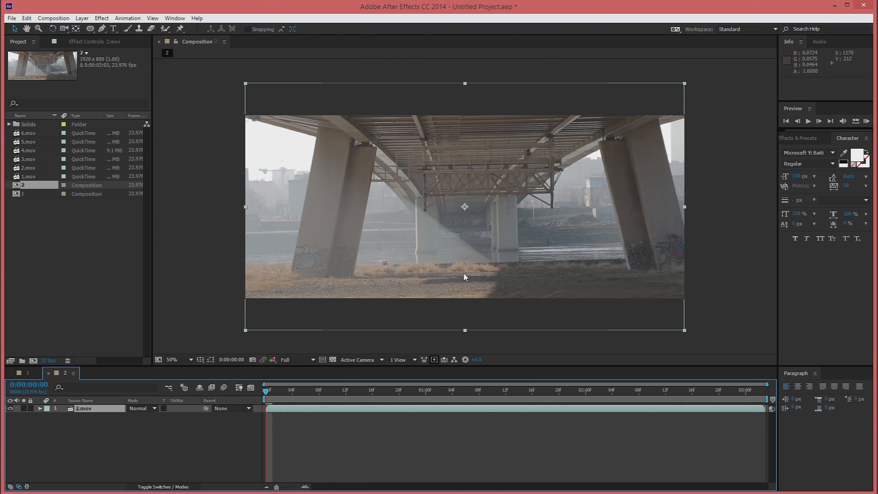
- Reframe the 2.mov layer vertically inside the crop by setting its Y position to 312
key("p")
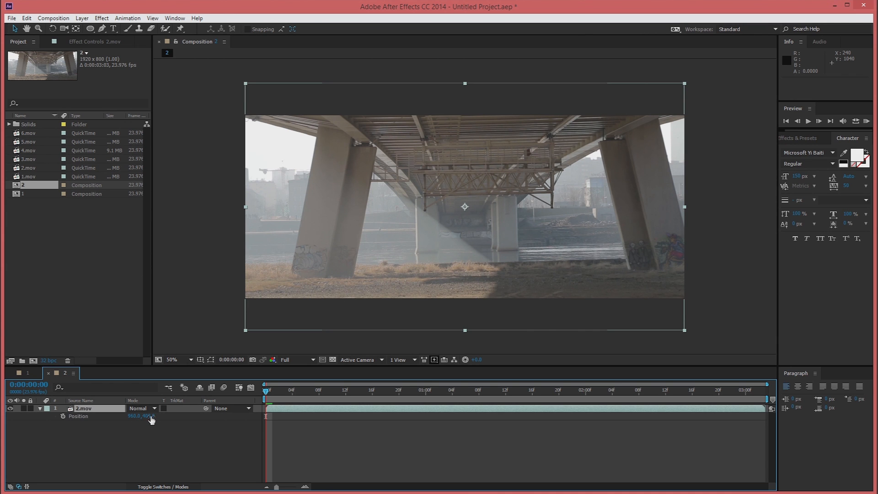
left_click_drag(152, 420, 177, 432)
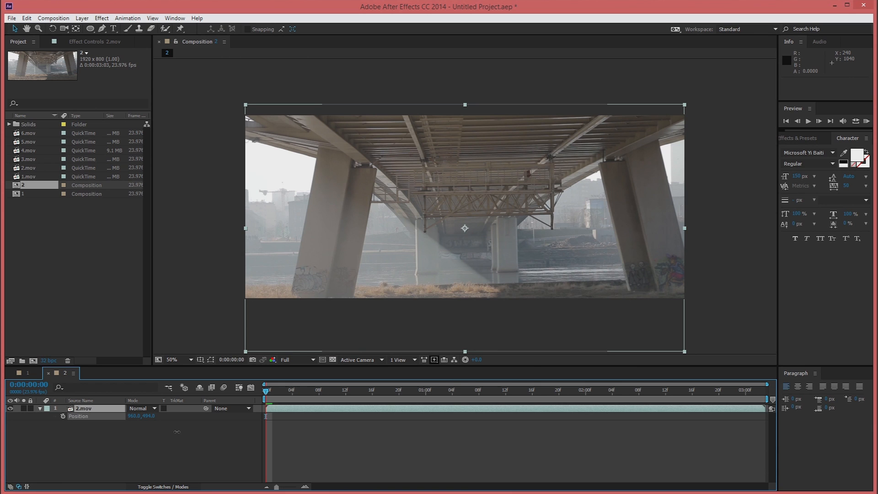
left_click_drag(151, 415, 90, 400)
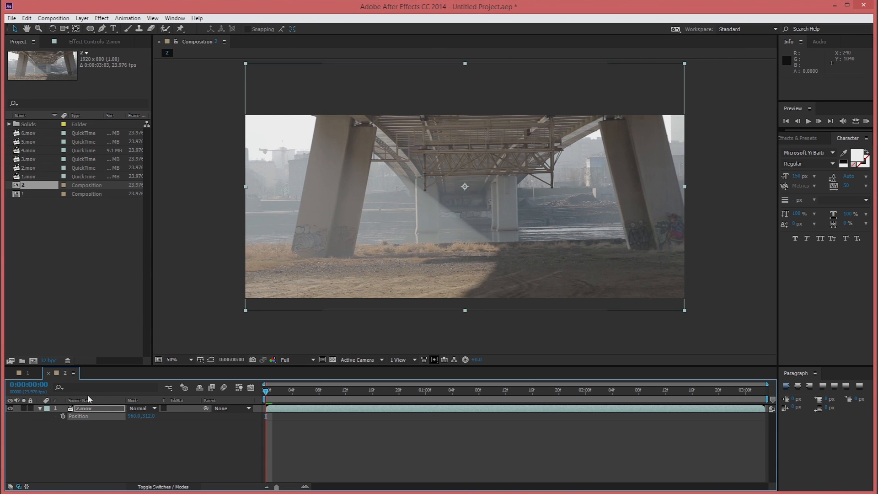
left_click(40, 409)
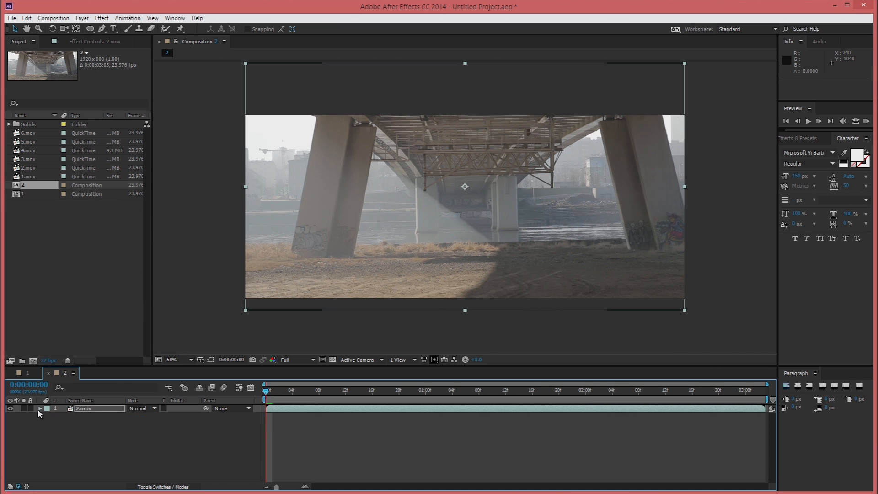
left_click(97, 418)
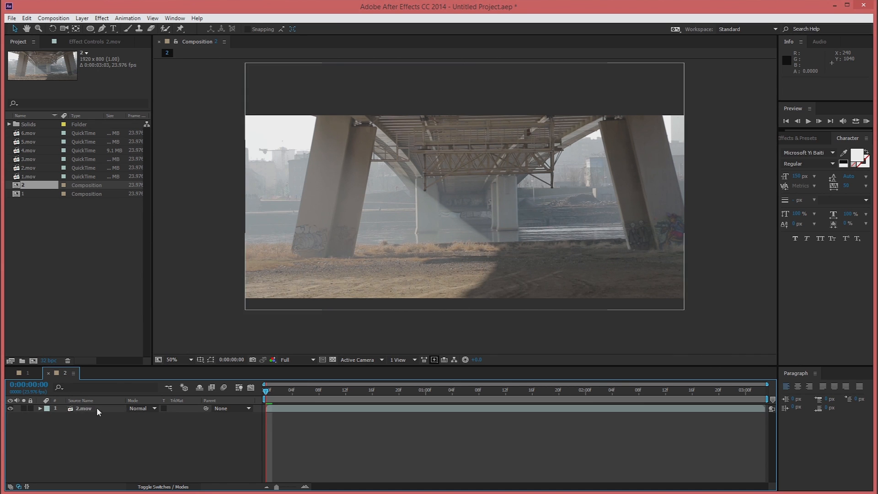
- Duplicate the 2.mov layer and apply the Tint effect to the upper copy
left_click(97, 409)
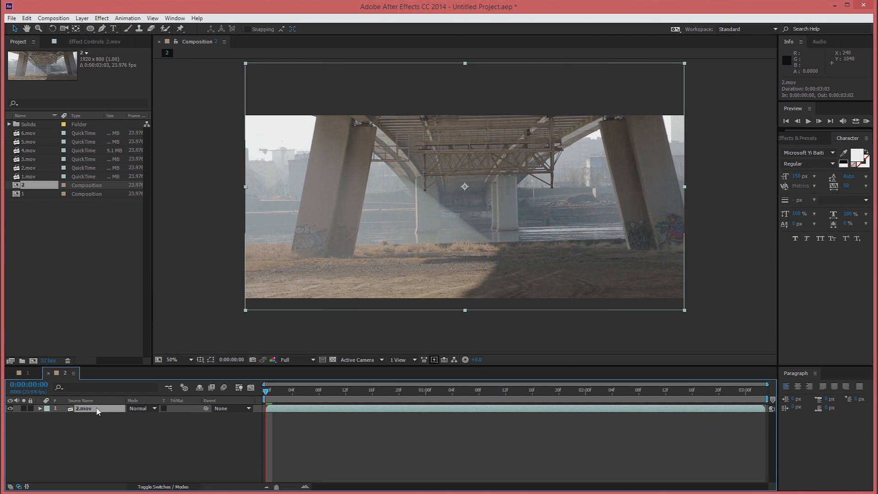
key("ctrl+d")
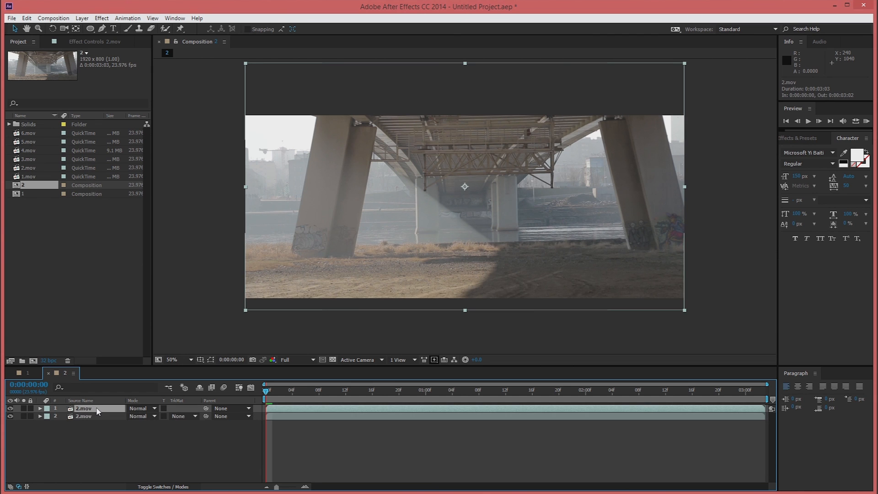
left_click(103, 18)
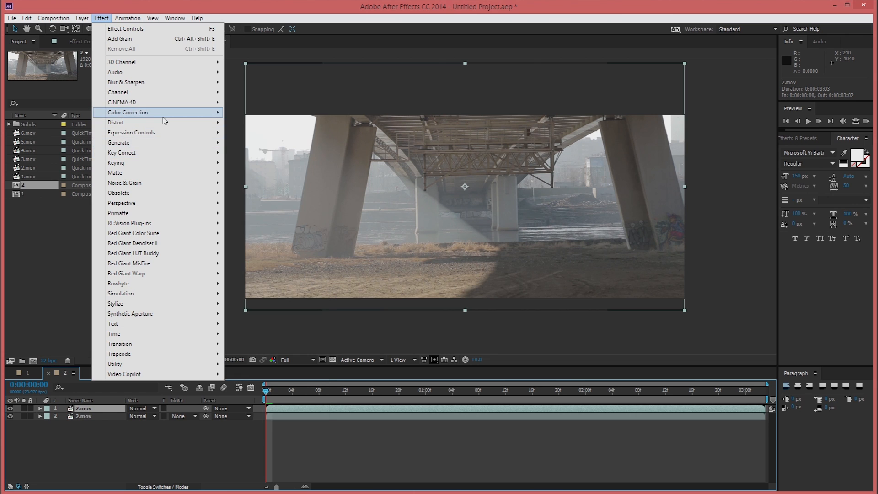
mouse_move(165, 114)
left_click(268, 414)
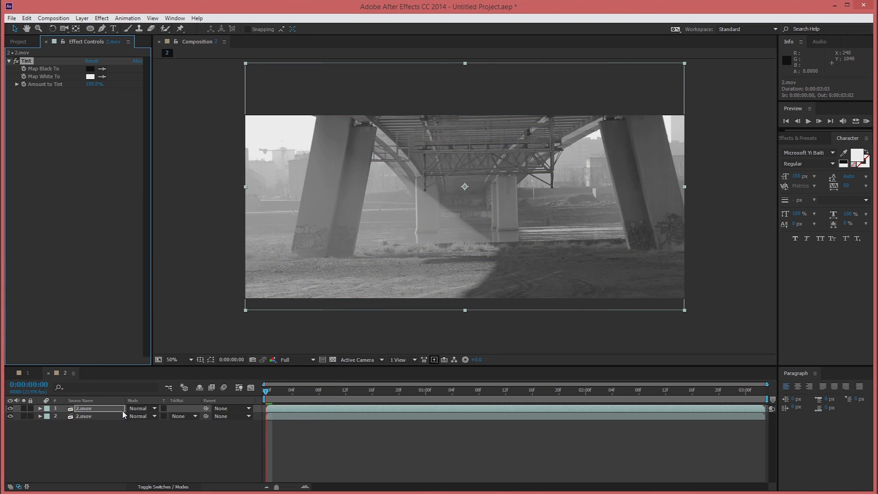
- Set the blending mode of the tinted 2.mov copy to Soft Light and deselect the layer
left_click(149, 409)
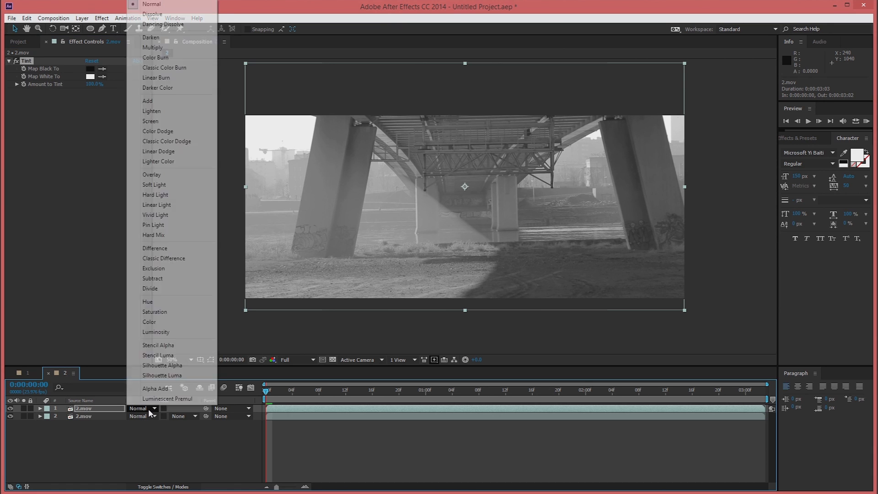
left_click(157, 185)
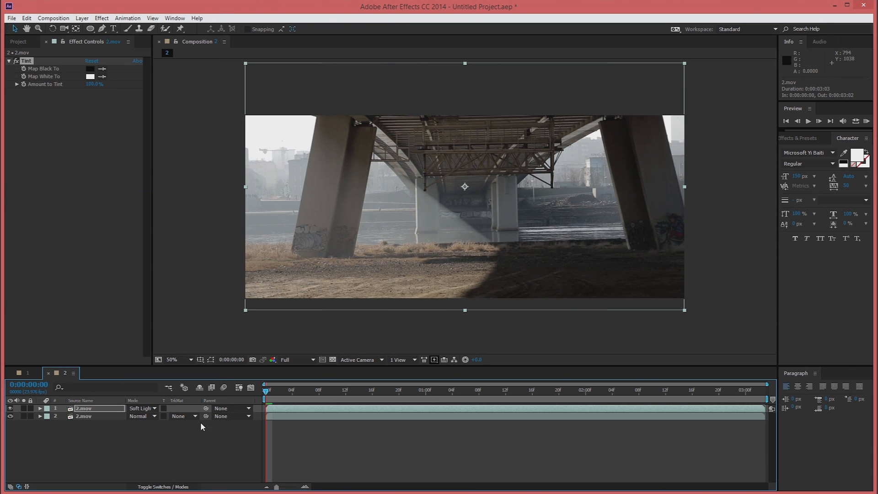
left_click(148, 455)
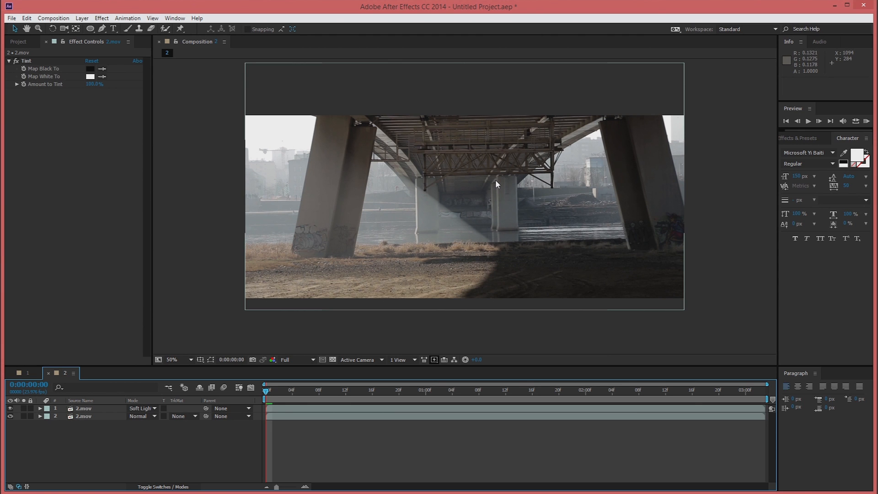
- Examine the contrast in the bridge's shadows and right-hand pillar at 100% magnification, then return to the full frame
scroll(495, 181, "up", 1)
key("space")
left_click_drag(579, 213, 496, 227)
key("space")
left_click_drag(617, 113, 611, 144)
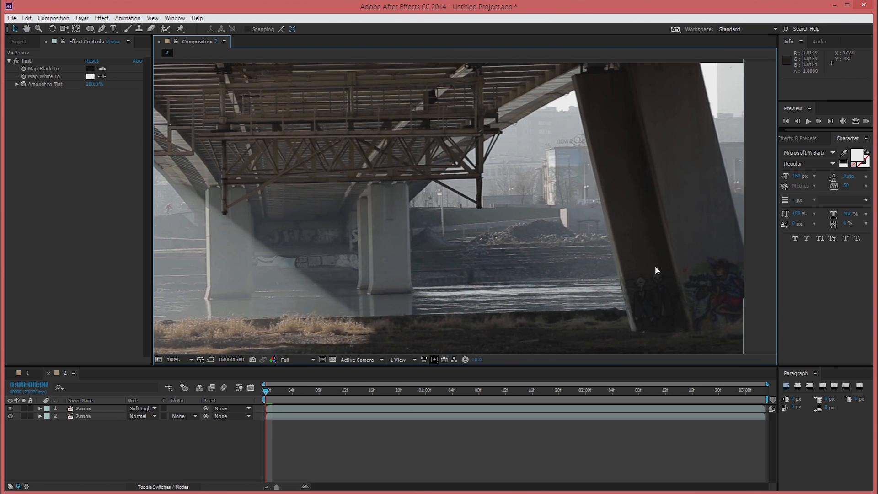
scroll(506, 234, "down", 2)
key("space")
left_click_drag(385, 179, 472, 178)
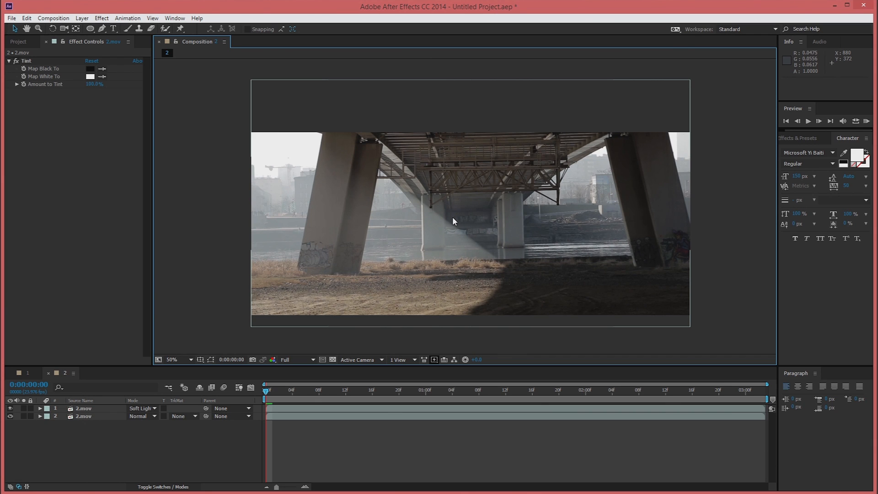
- Add an adjustment layer above the footage and rename it Sharpness
key("ctrl+alt+y")
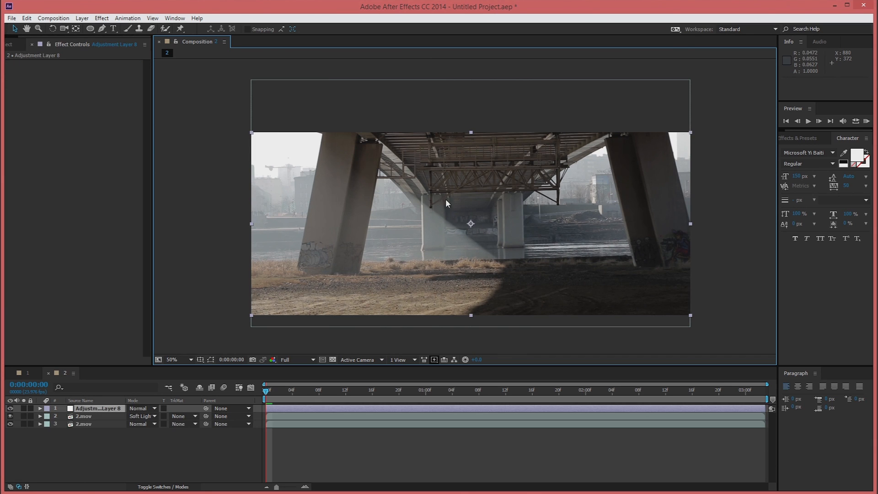
right_click(113, 409)
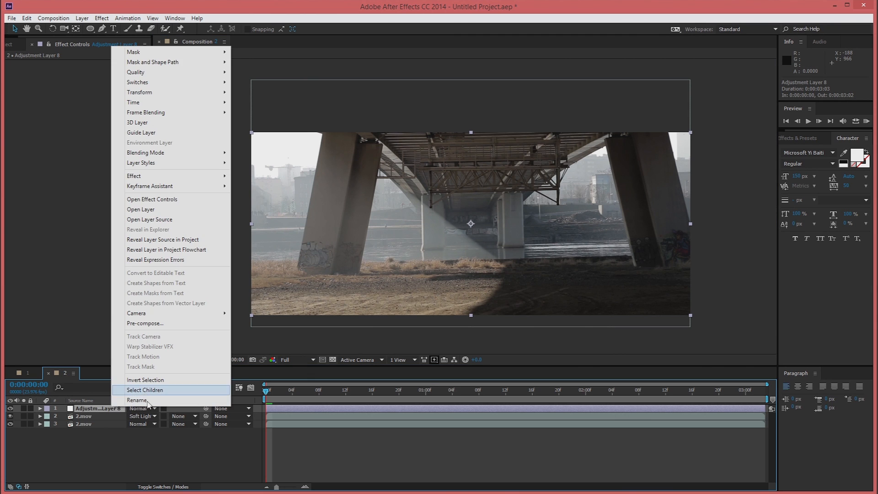
left_click(147, 400)
type("Sharpness")
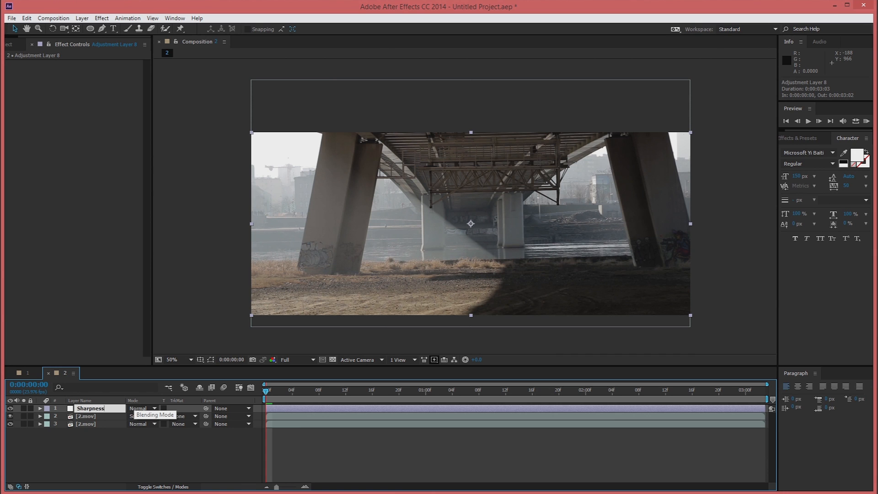
left_click(67, 466)
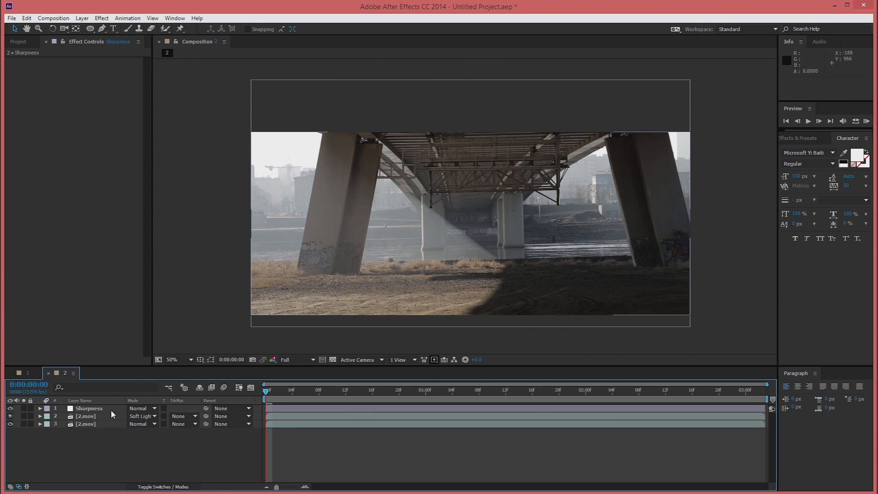
- Apply Unsharp Mask to the Sharpness layer with an amount of 100
left_click(111, 409)
left_click(101, 17)
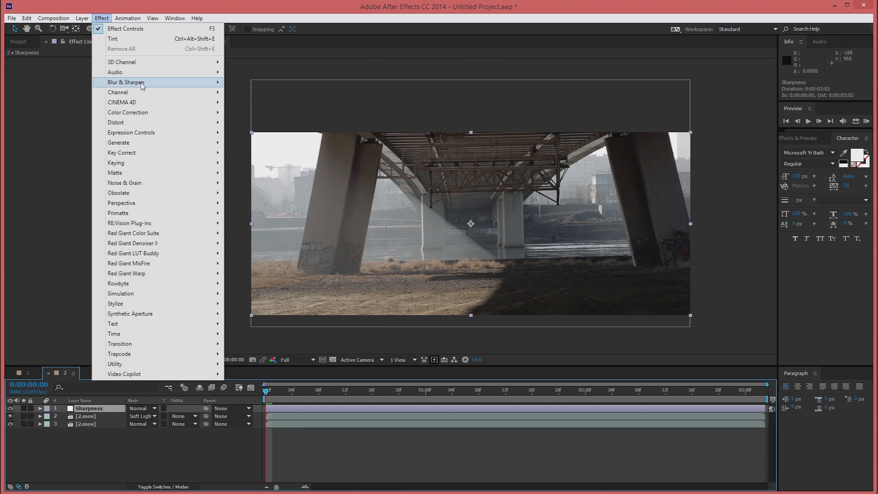
mouse_move(142, 86)
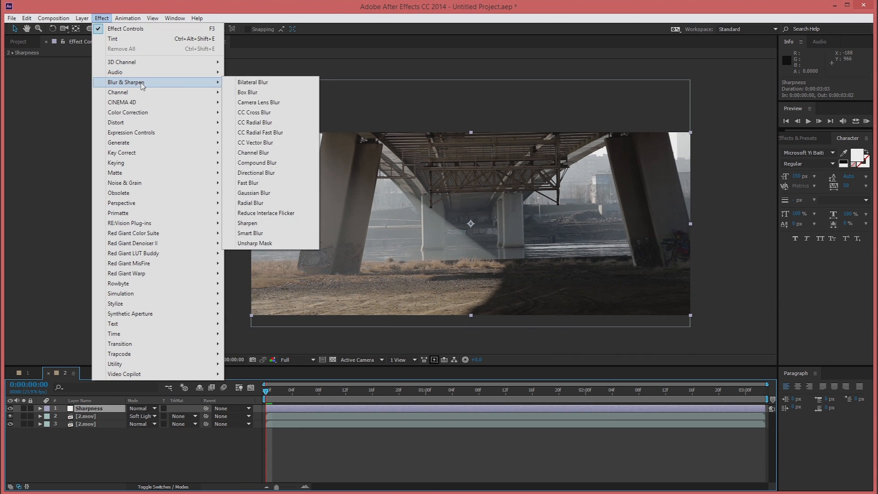
left_click(280, 243)
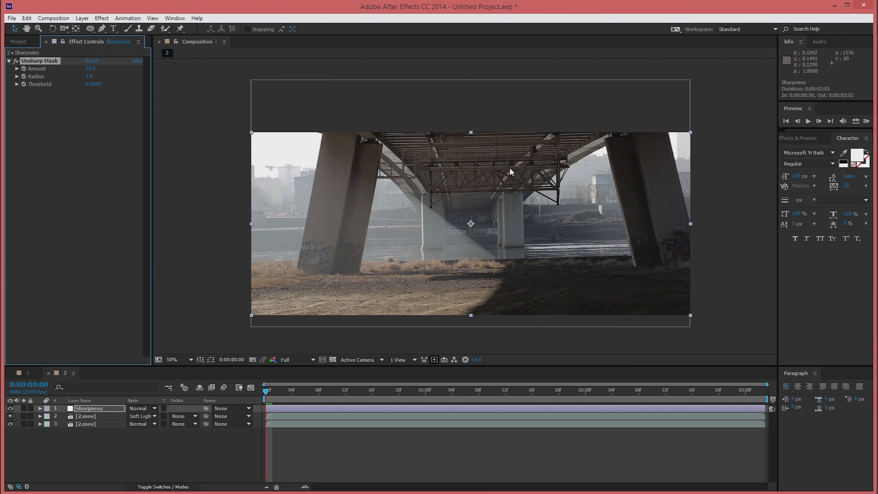
left_click(90, 69)
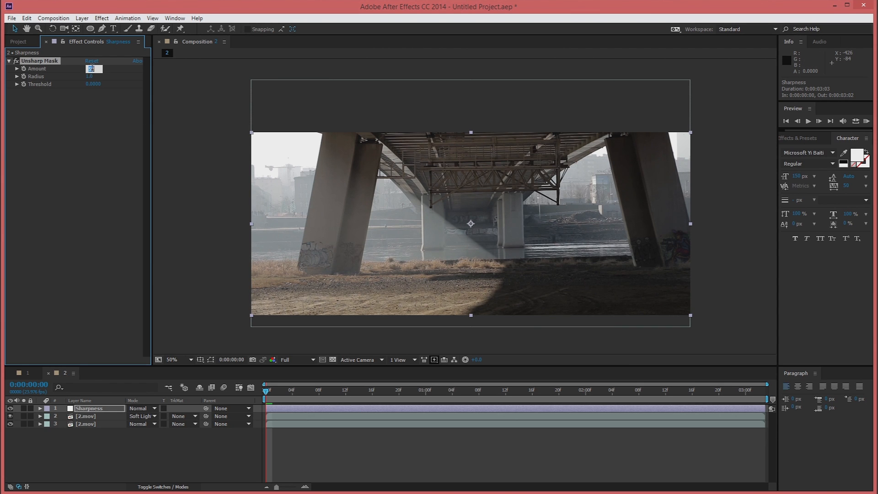
type("100")
key("Return")
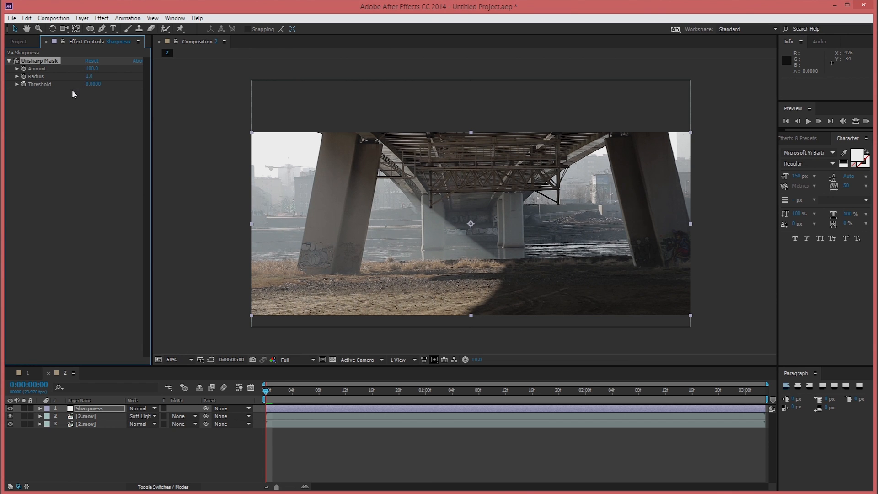
- Duplicate the Unsharp Mask effect and set the radius of the copy to 0.5
key("ctrl+d")
left_click(89, 108)
type(".")
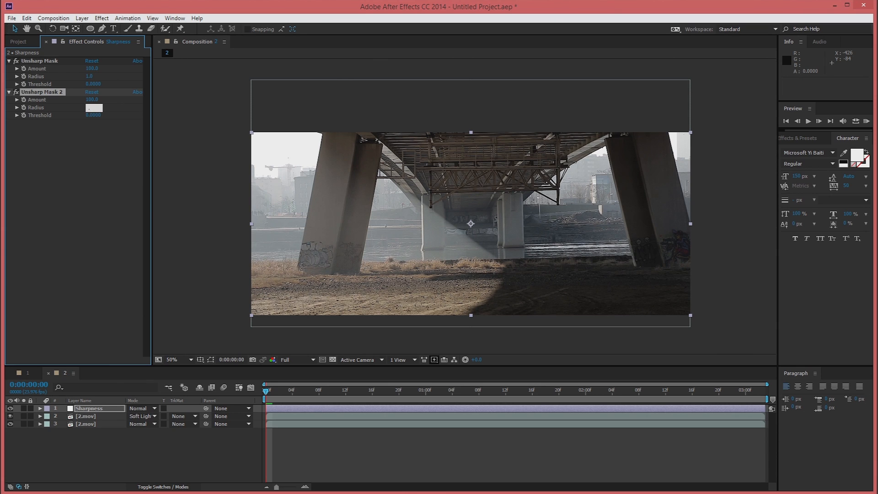
type("5")
key("Return")
left_click(184, 463)
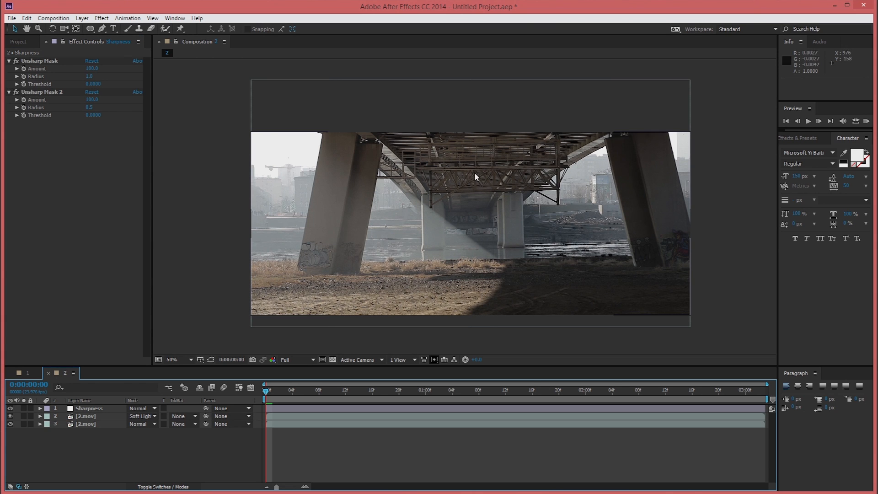
- Compare the frame with and without the Sharpness layer at 50% and 100% magnification, leaving the layer visible
left_click(10, 409)
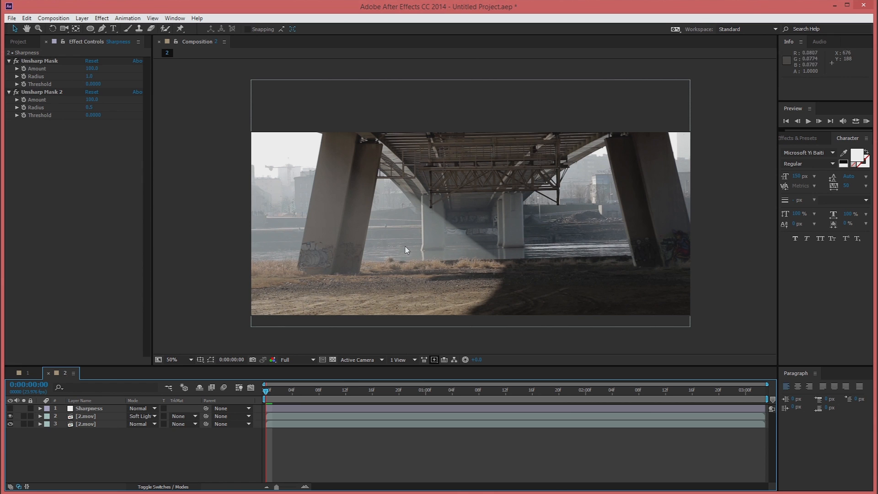
left_click(9, 409)
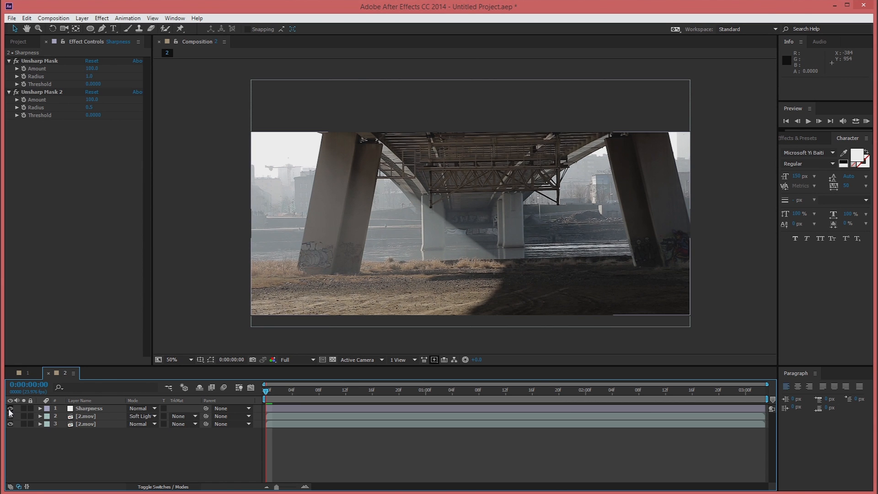
left_click(9, 409)
key("/")
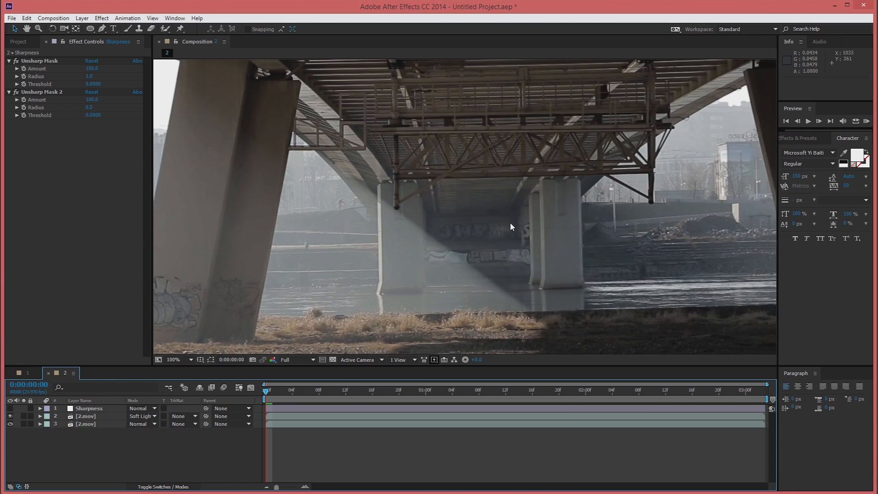
left_click(10, 408)
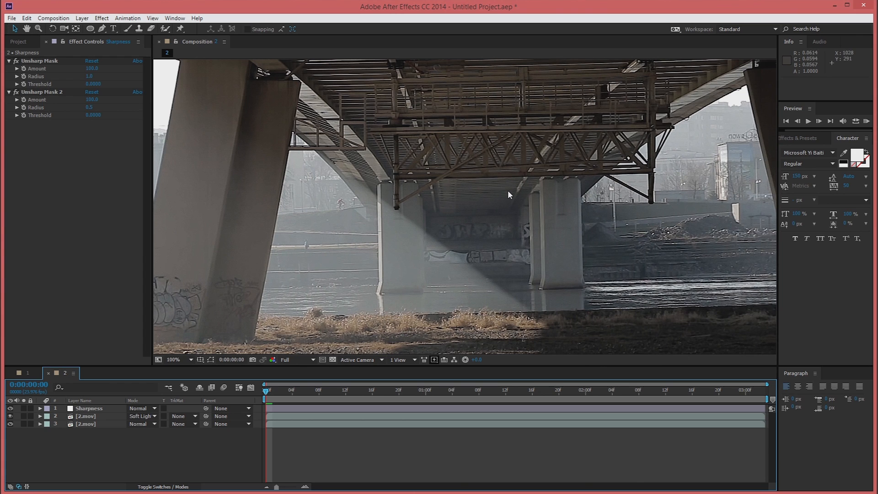
scroll(508, 191, "down", 1)
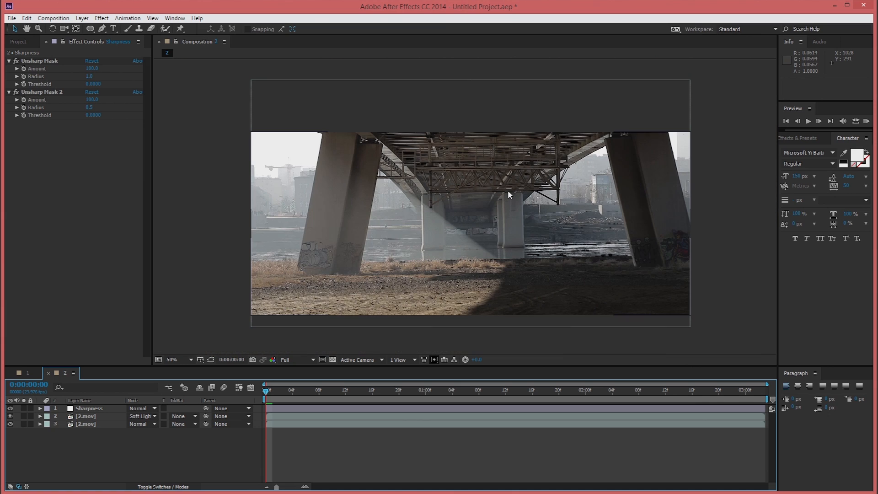
key("space")
left_click_drag(592, 239, 591, 231)
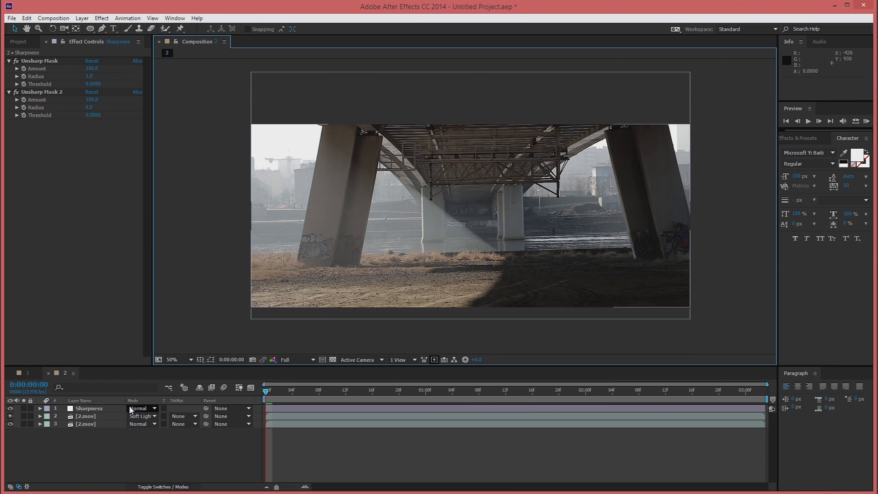
- Add an adjustment layer above the Sharpness layer and rename it HDR PASS
key("ctrl+alt+y")
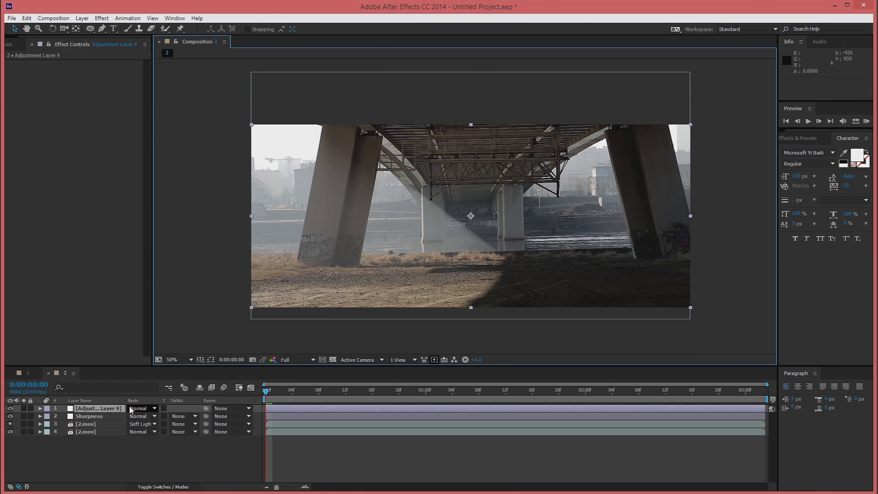
right_click(109, 409)
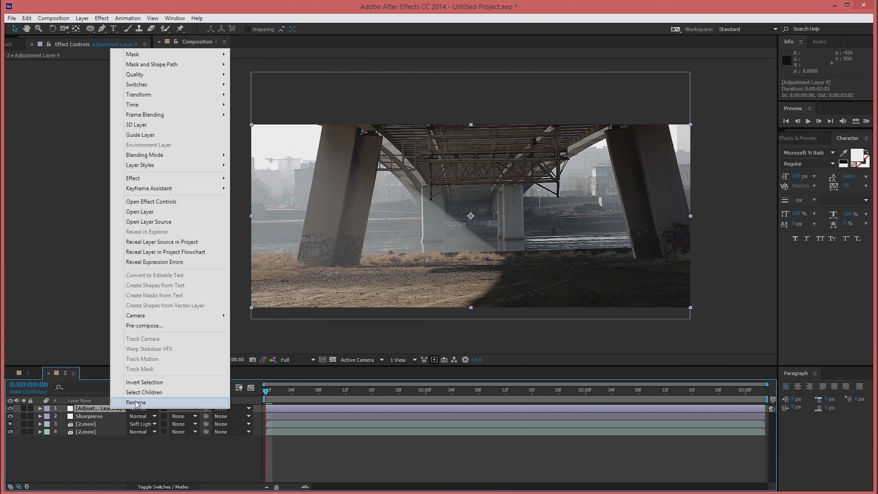
left_click(136, 397)
type("HDR PASS")
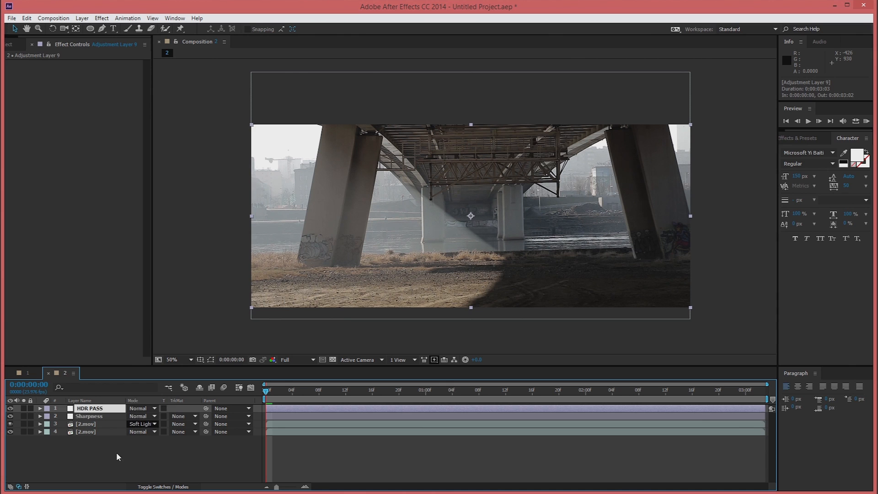
key("Return")
- Set the blending mode of the HDR PASS layer to Lighten
left_click(95, 407)
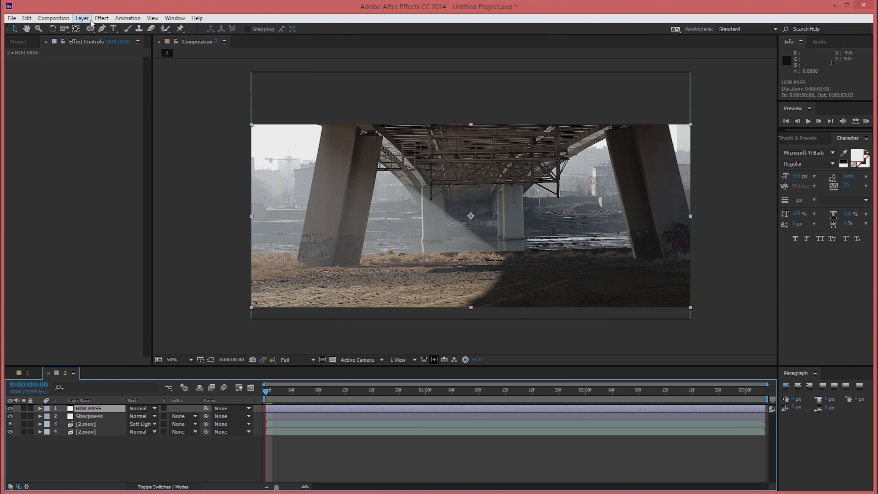
left_click(145, 407)
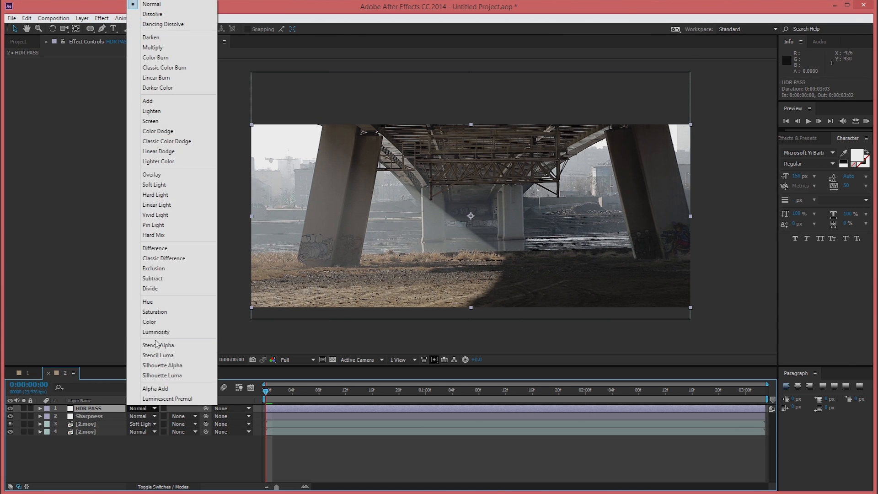
left_click(170, 111)
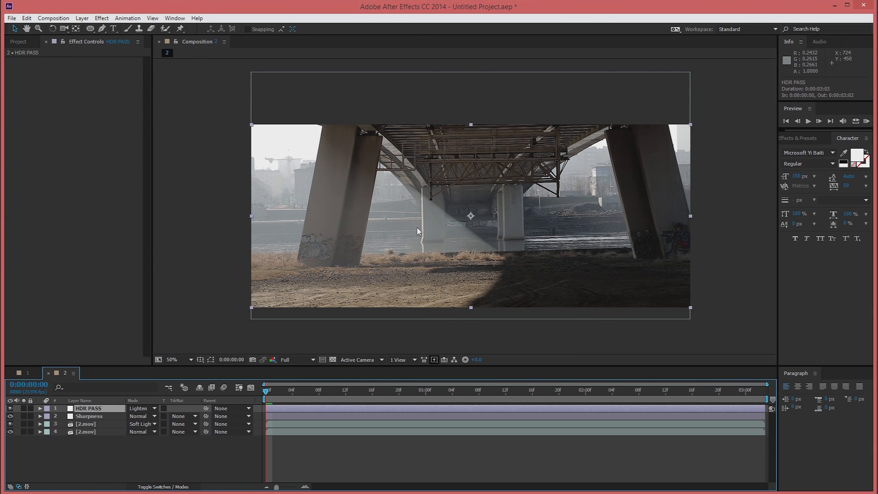
- Apply Unsharp Mask to the HDR PASS layer with a radius of 25
left_click(101, 18)
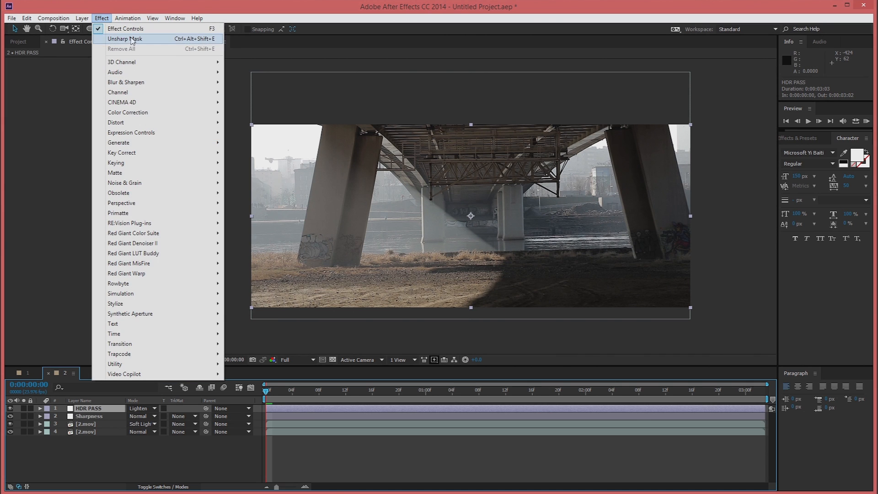
left_click(131, 39)
left_click(89, 78)
type("2")
key("Return")
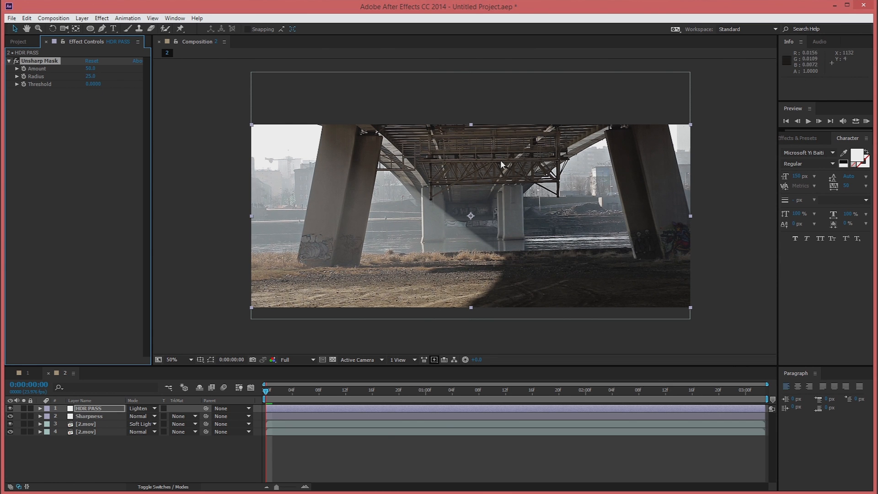
- Compare the frame with and without the HDR PASS Unsharp Mask at 100% magnification, leaving the effect on and returning to 50%
key("period")
left_click_drag(614, 199, 298, 179)
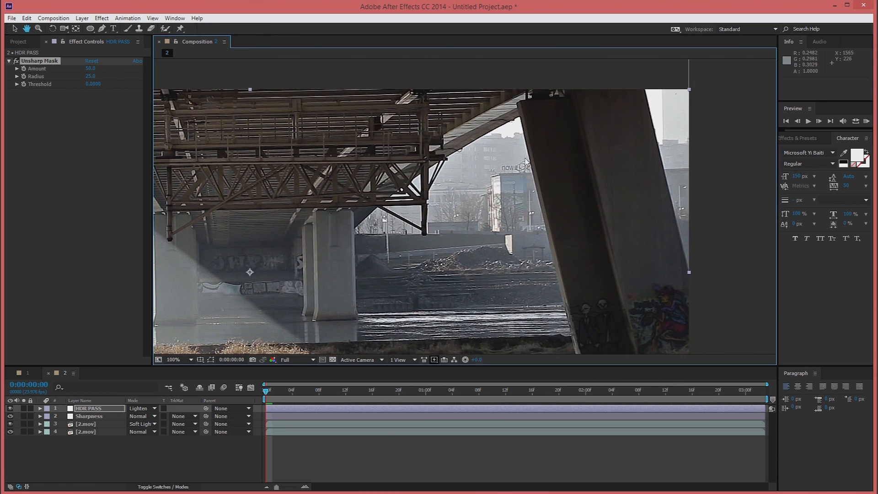
left_click(16, 61)
left_click(17, 62)
scroll(463, 264, "down", 2)
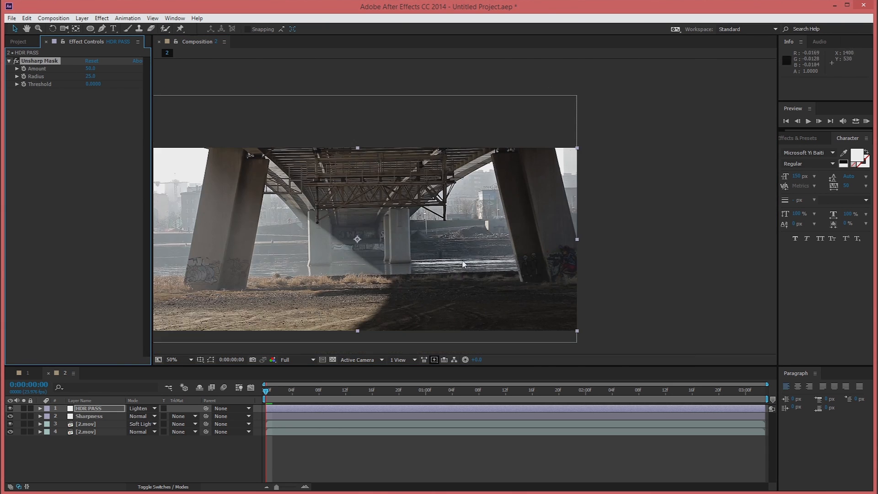
left_click_drag(323, 210, 421, 203)
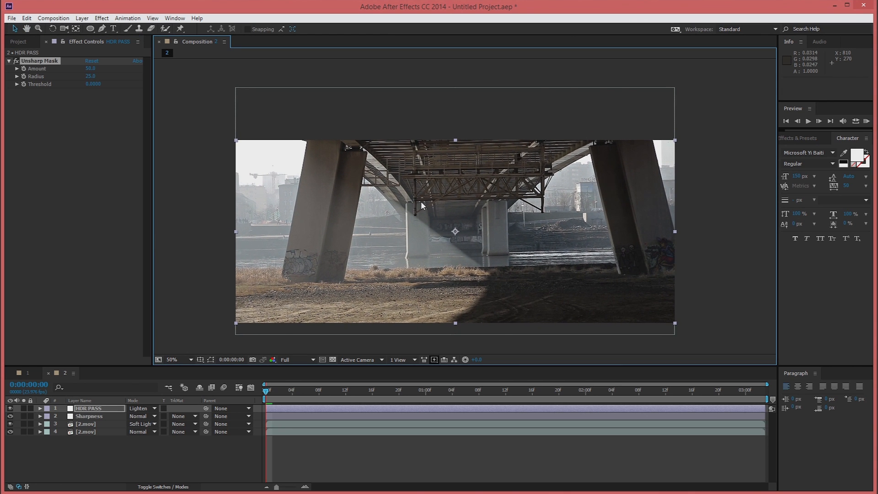
scroll(446, 182, "up", 2)
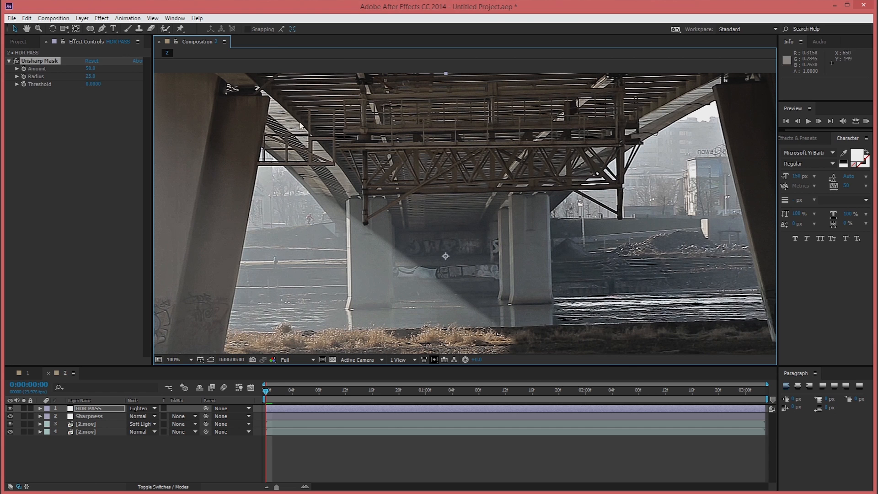
left_click(16, 61)
left_click(16, 61)
scroll(539, 194, "down", 2)
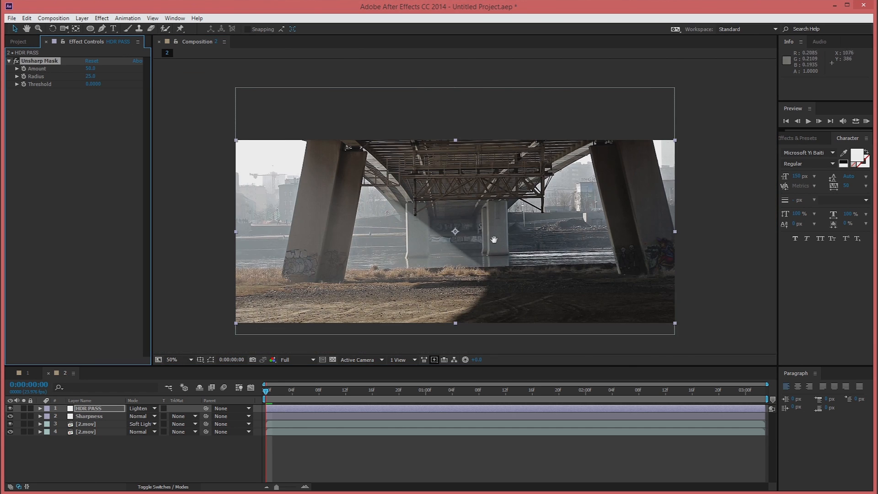
left_click_drag(494, 239, 475, 230)
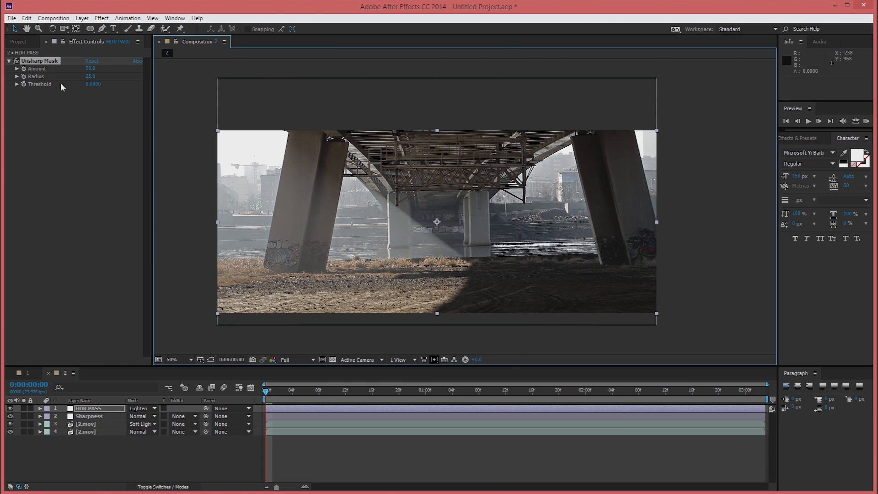
- Add an adjustment layer above HDR PASS and rename it Color Grade
left_click(82, 18)
mouse_move(109, 32)
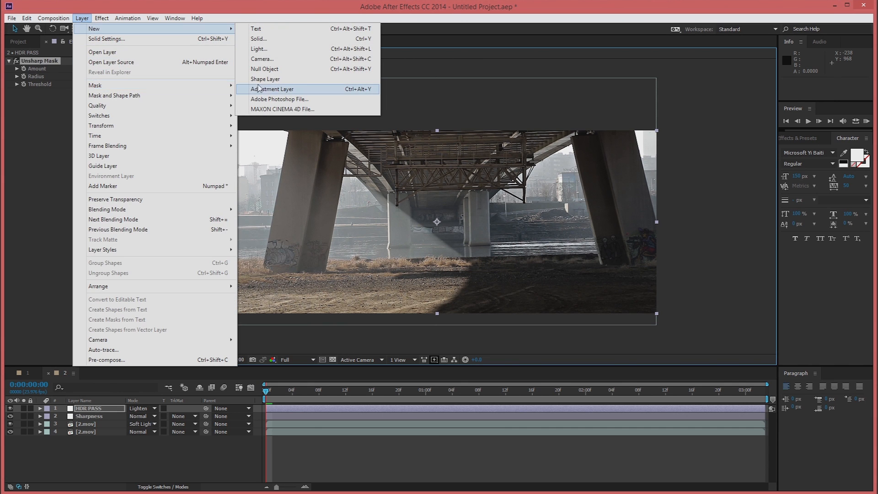
left_click(272, 89)
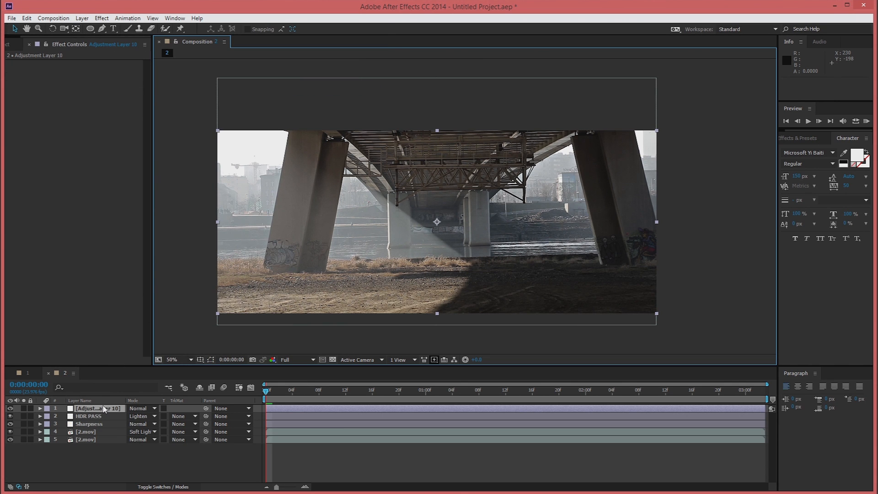
right_click(103, 406)
left_click(131, 406)
type("Colo")
type("Grda")
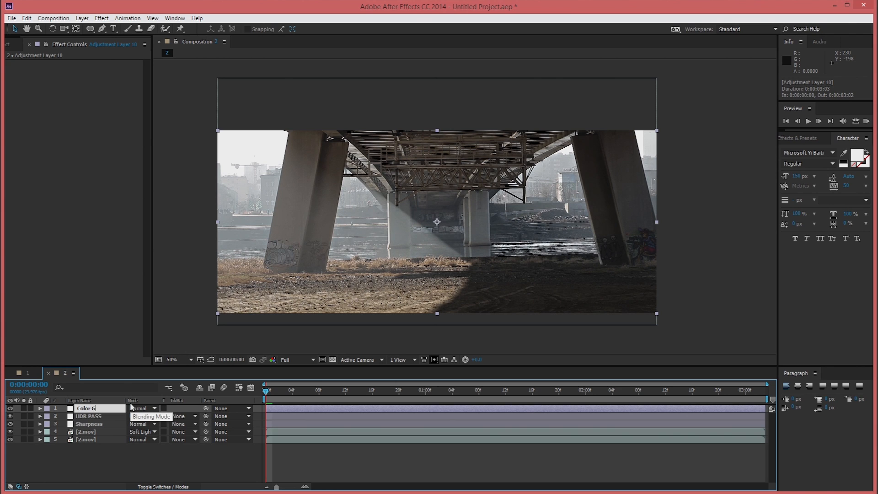
key("BackSpace")
key("BackSpace")
type("ade")
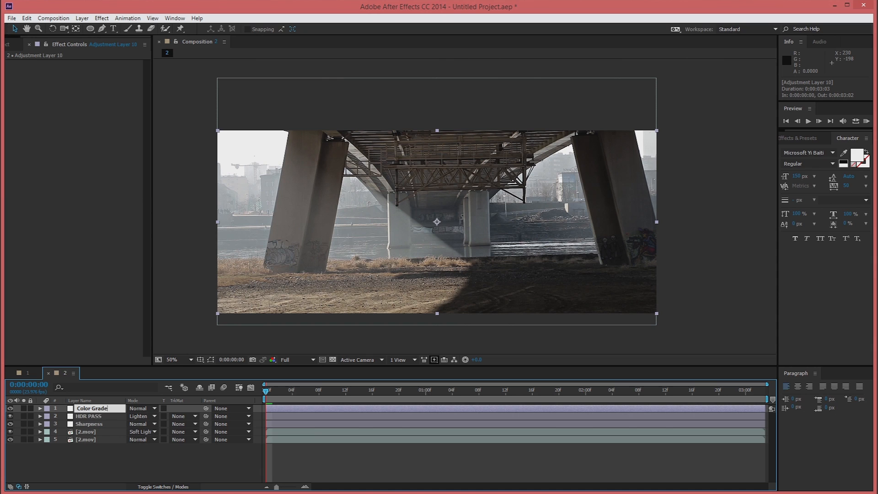
left_click(125, 471)
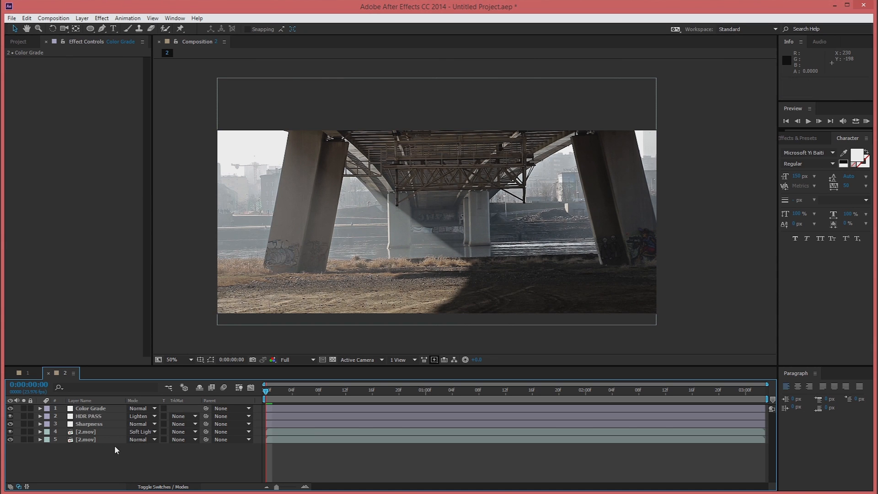
- Apply Hue/Saturation to the Color Grade layer and set the Master Saturation to 25
left_click(97, 411)
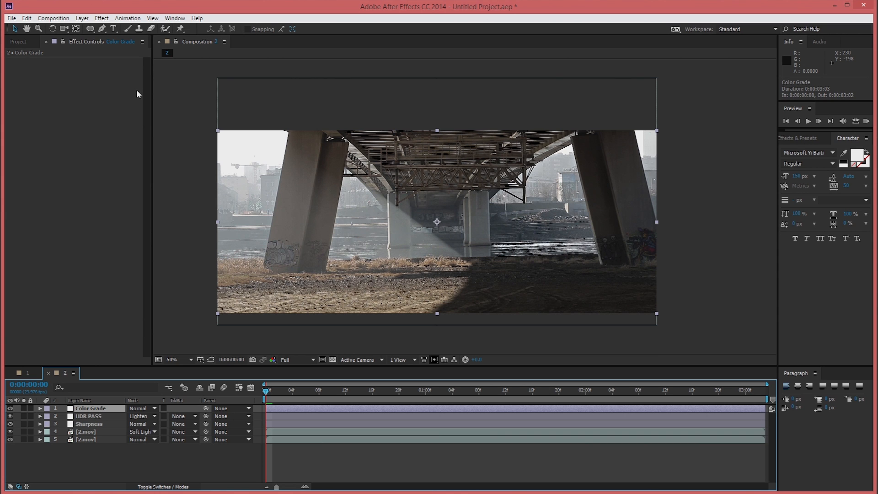
left_click(101, 18)
mouse_move(138, 112)
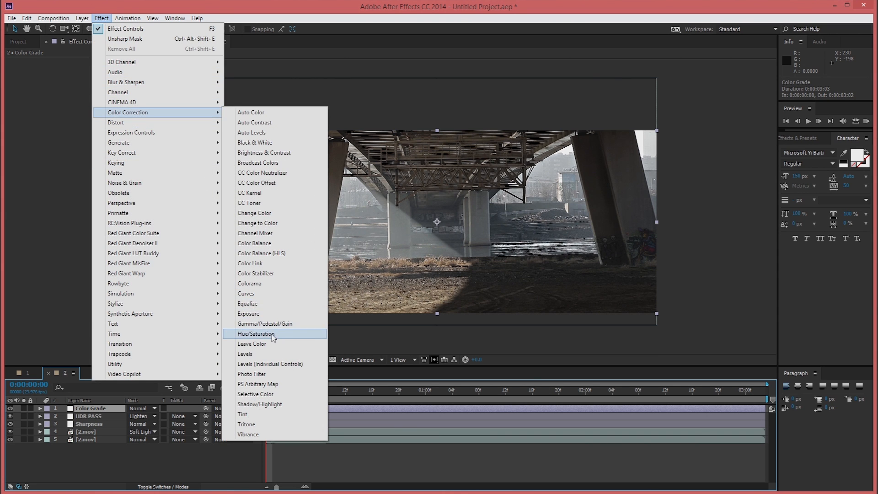
left_click(255, 334)
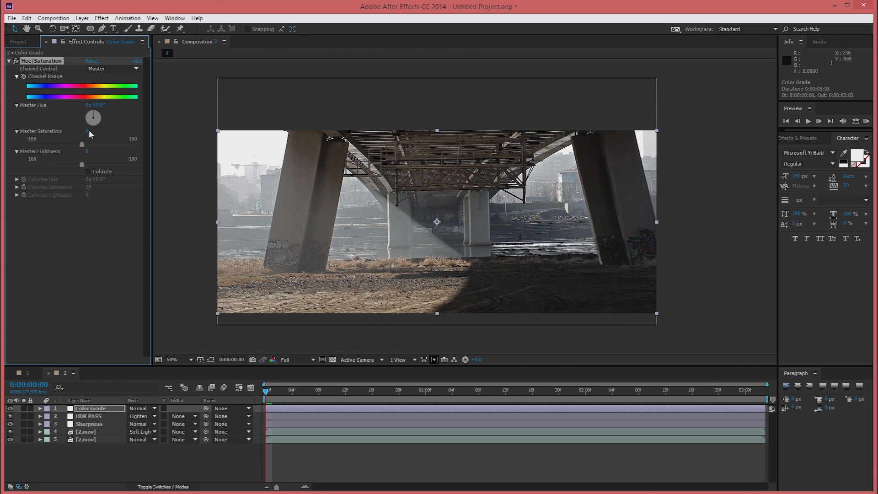
left_click(87, 131)
type("25")
key("Return")
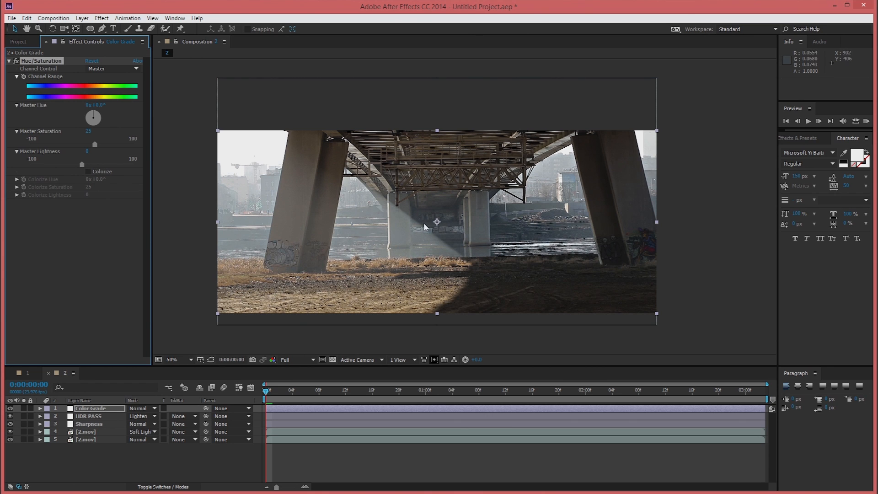
- Set the saturation of the Reds channel to -15 in Hue/Saturation, and collapse the effect's settings
left_click(113, 68)
left_click(99, 85)
left_click(89, 131)
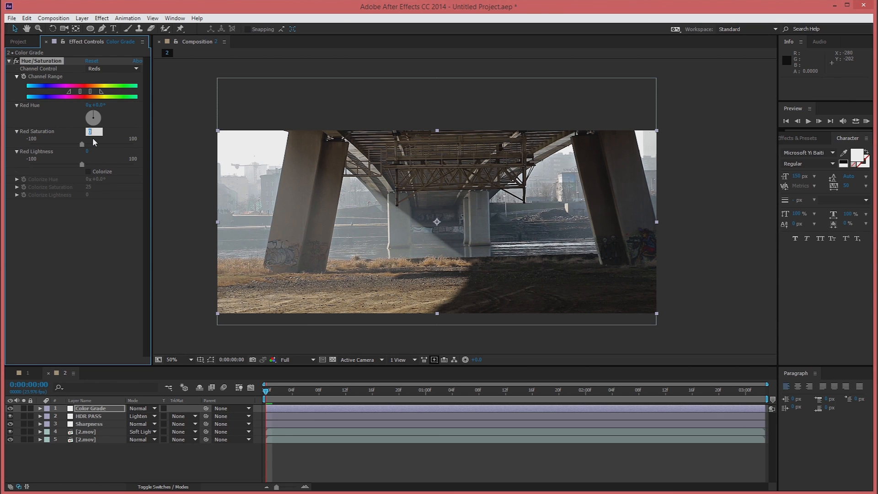
type("-15")
key("Return")
left_click(9, 62)
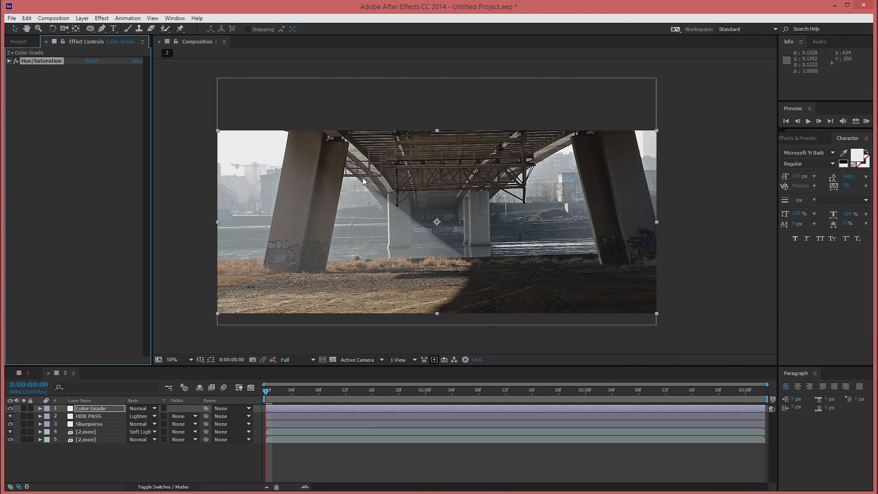
left_click(210, 178)
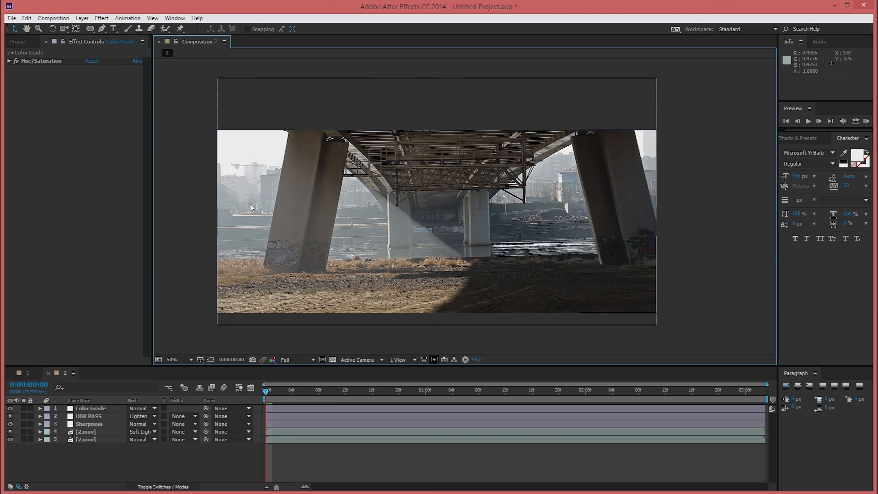
- Add the Color Balance effect to the Color Grade layer after Hue/Saturation
left_click(101, 19)
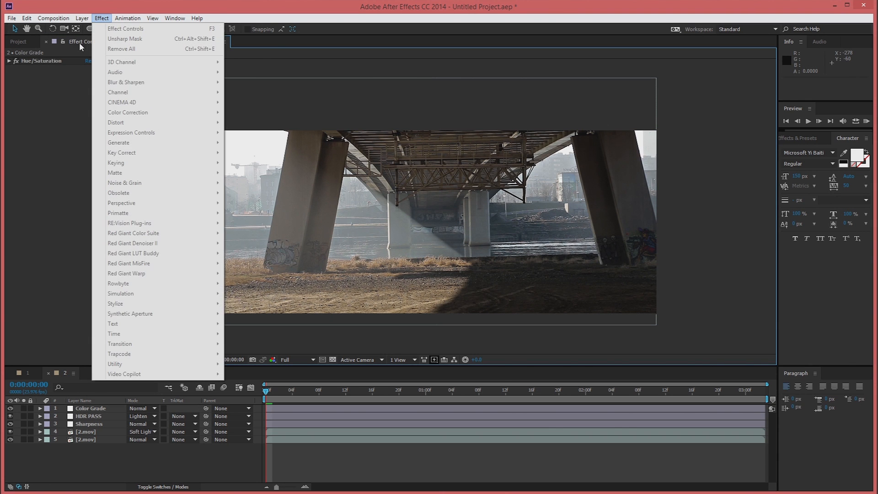
left_click(50, 61)
left_click(102, 18)
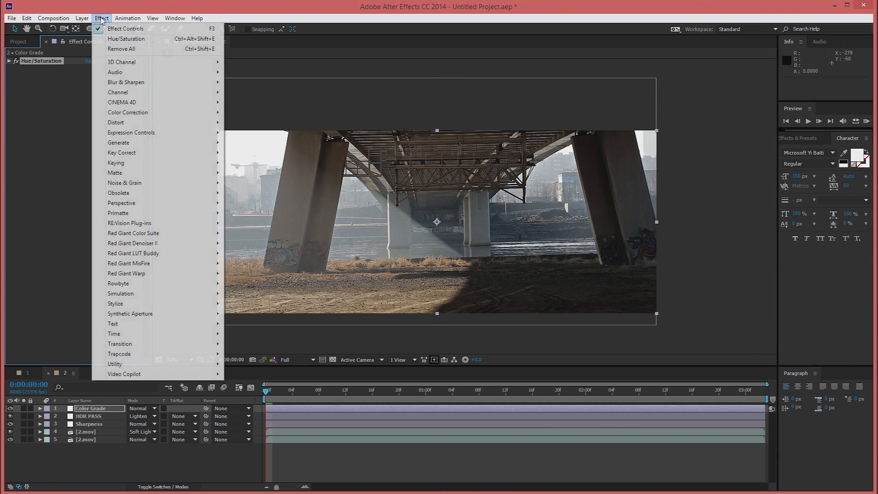
mouse_move(140, 115)
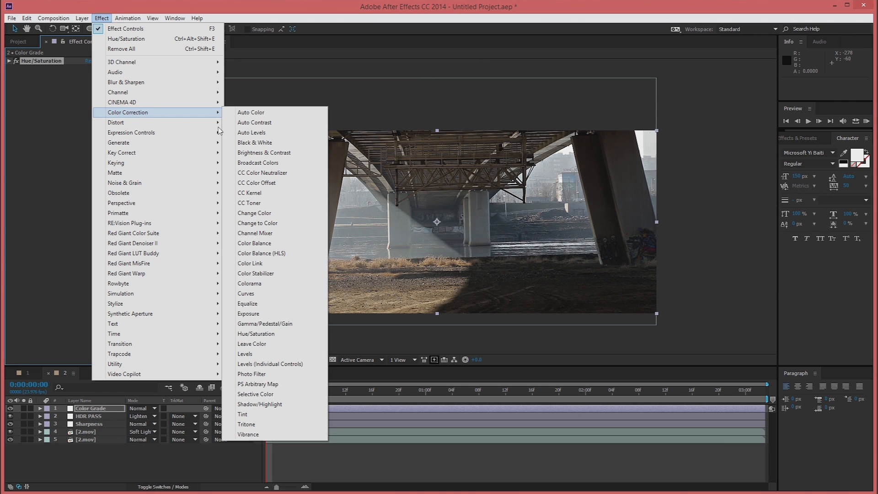
left_click(276, 243)
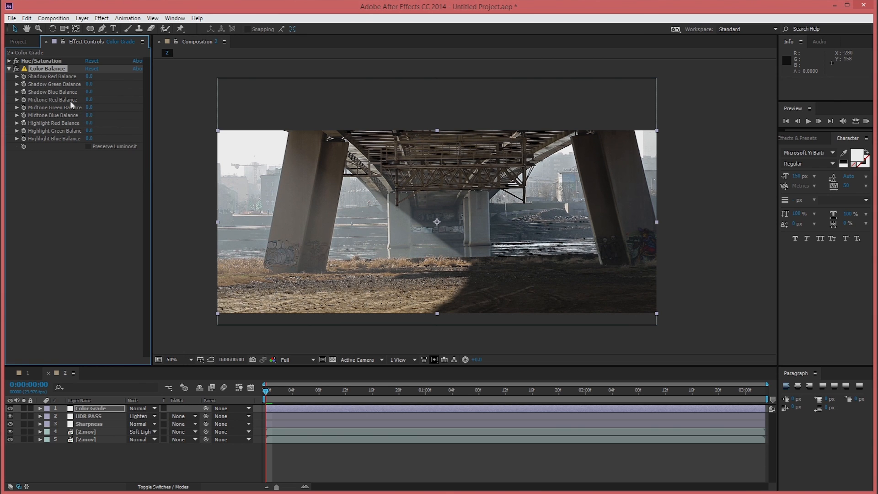
- Try a Shadow Red Balance of -2 and compare the frame with Color Balance off and on
left_click(89, 76)
type("-2")
key("Return")
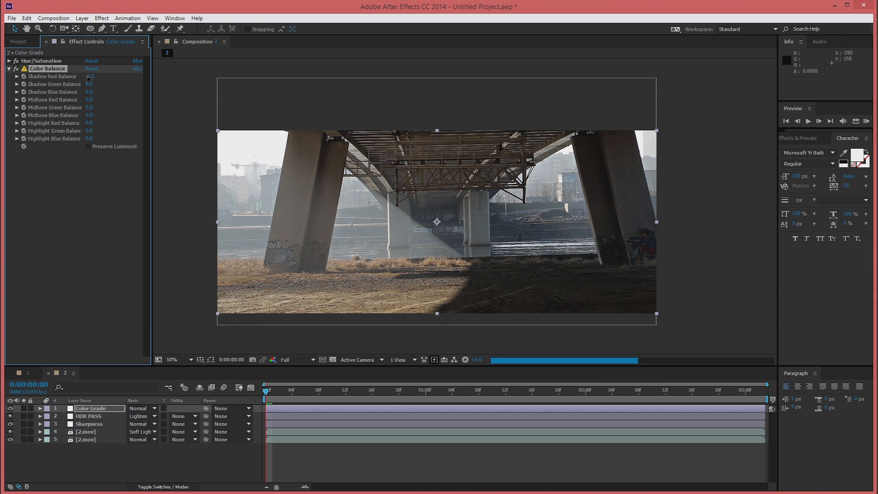
left_click(19, 68)
left_click(18, 68)
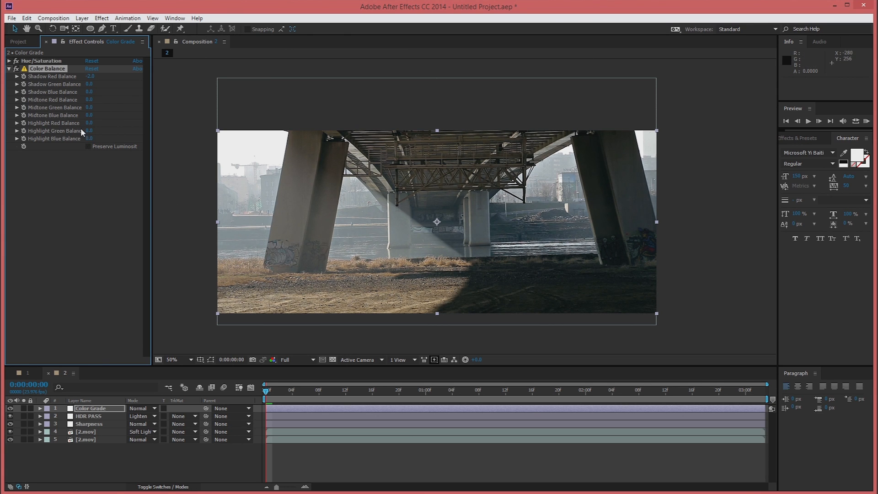
- Set the Shadow Red Balance to -1 and the Midtone Blue Balance to 15, and collapse Color Balance
left_click(87, 77)
type("-1")
key("Return")
left_click(89, 115)
type("15")
key("Return")
left_click(8, 69)
- Apply Curves to the Color Grade layer and bend the Blue channel's curve slightly downward in the midtones
left_click(103, 20)
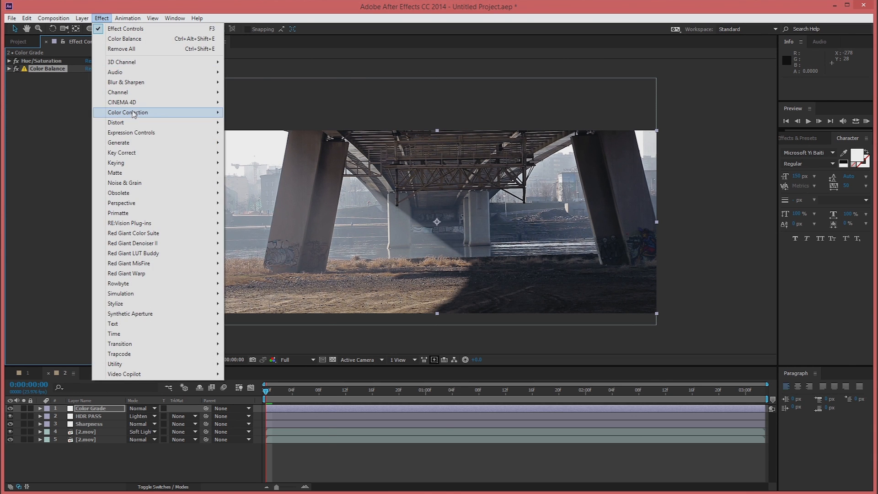
mouse_move(133, 112)
left_click(269, 293)
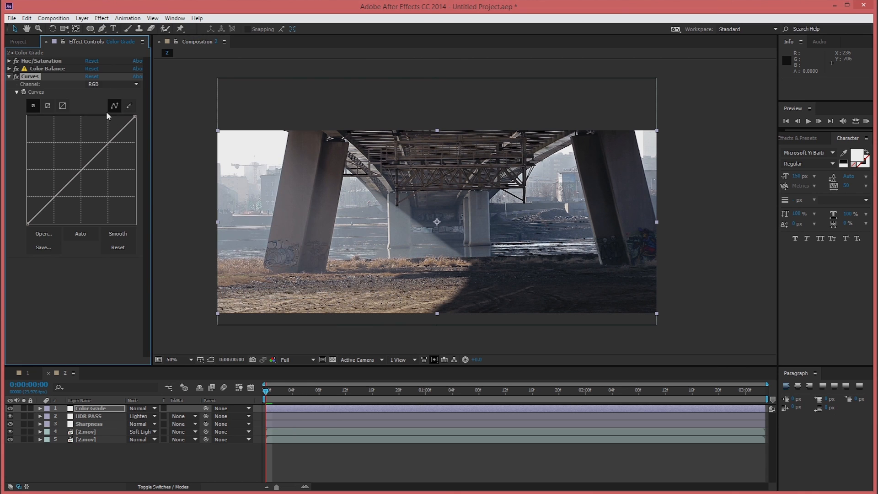
left_click(106, 86)
left_click(107, 124)
left_click_drag(80, 173, 87, 182)
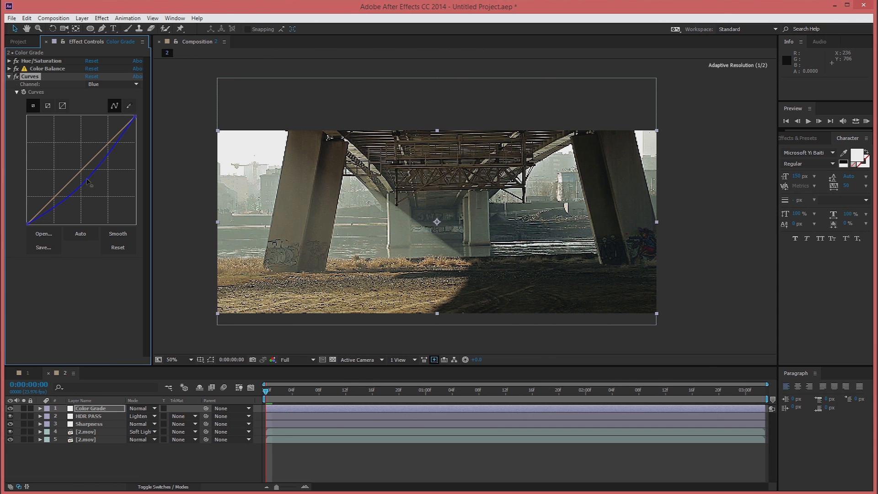
- Collapse the Curves effect and compare the frame with the Color Grade layer hidden and shown
left_click(9, 80)
left_click(10, 78)
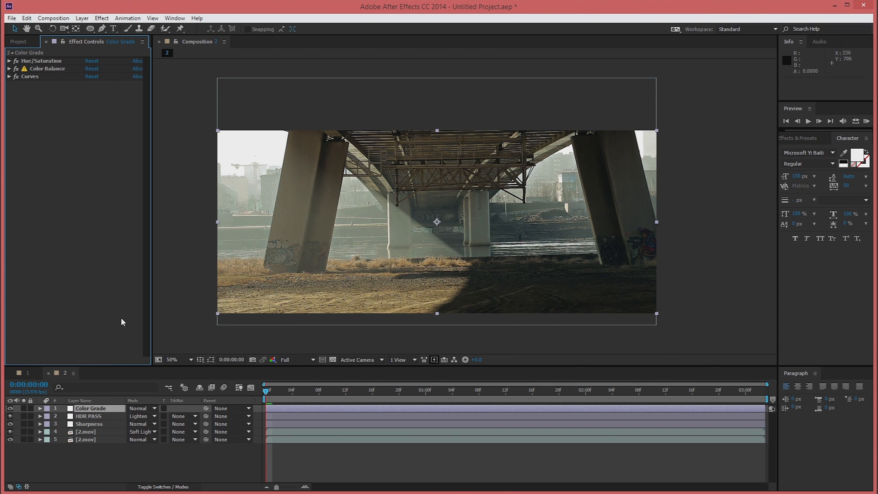
left_click(10, 408)
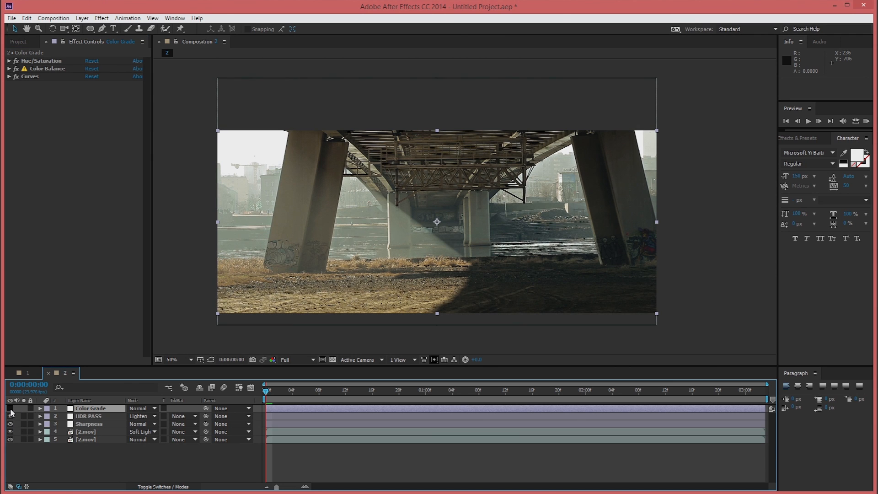
left_click(10, 408)
- Bend the RGB channel's curve upward in the midtones in the Color Grade layer's Curves effect and collapse it
left_click(10, 76)
left_click(92, 84)
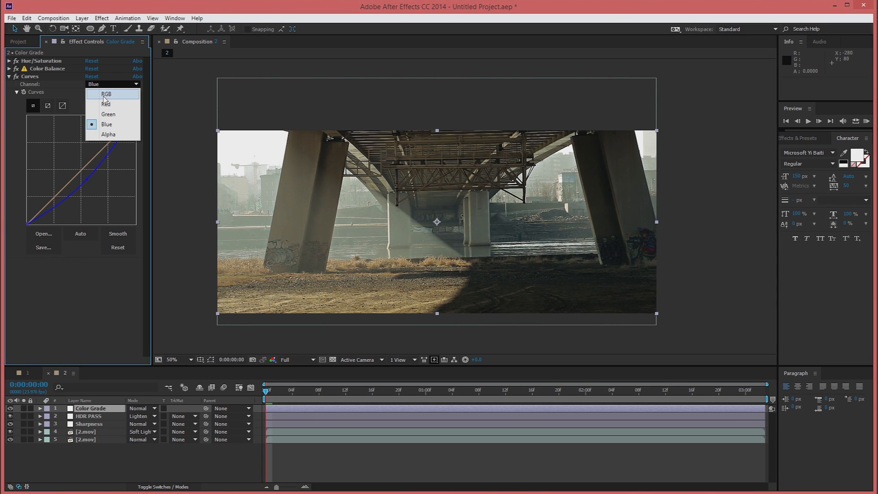
left_click(105, 97)
left_click_drag(84, 172, 75, 164)
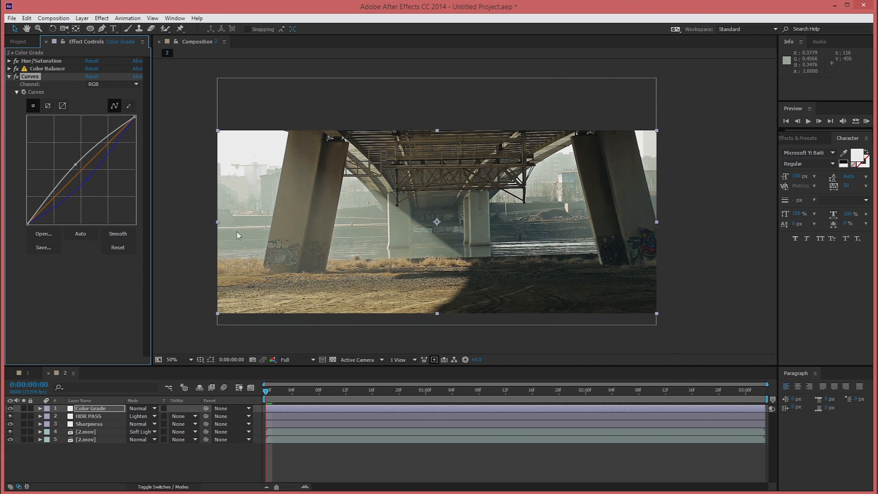
left_click(10, 77)
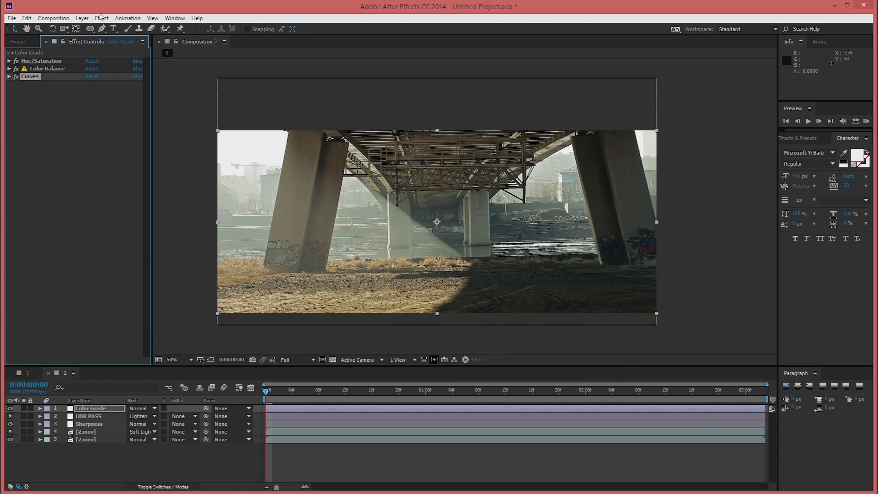
- Add the Exposure effect to the Color Grade layer and set its master Exposure to -0.20
left_click(102, 18)
mouse_move(140, 117)
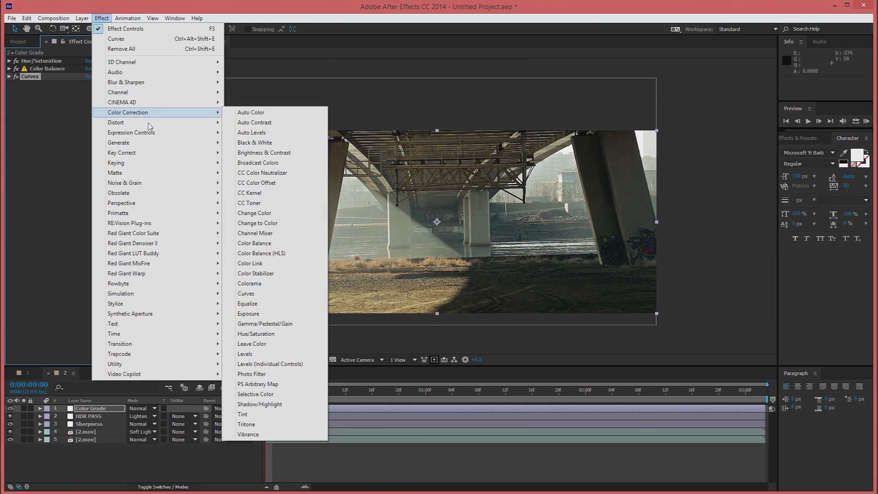
left_click(270, 314)
left_click(92, 110)
type("-")
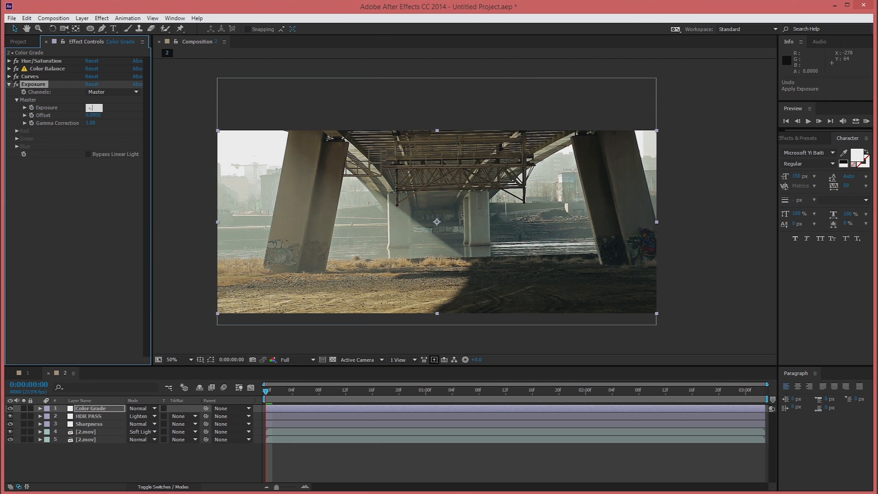
type("0.20")
key("Return")
- Compare the frame with the Exposure effect off and on, and collapse the effect
scroll(189, 157, "up", 1)
left_click_drag(189, 158, 582, 200)
left_click(16, 84)
left_click(16, 84)
scroll(577, 213, "down", 1)
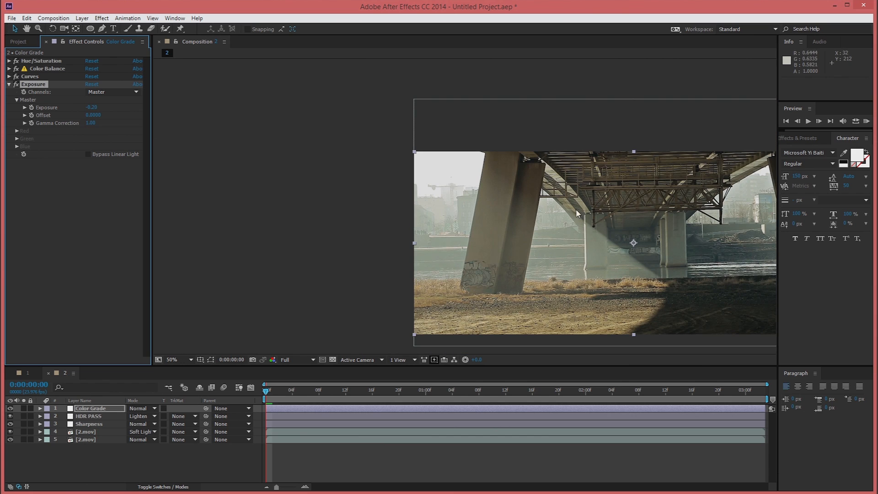
left_click_drag(576, 214, 449, 184)
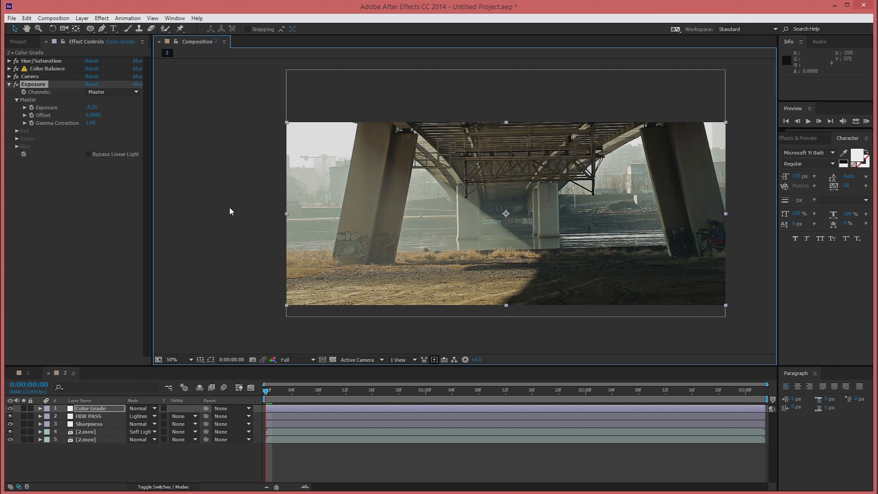
left_click_drag(557, 170, 522, 169)
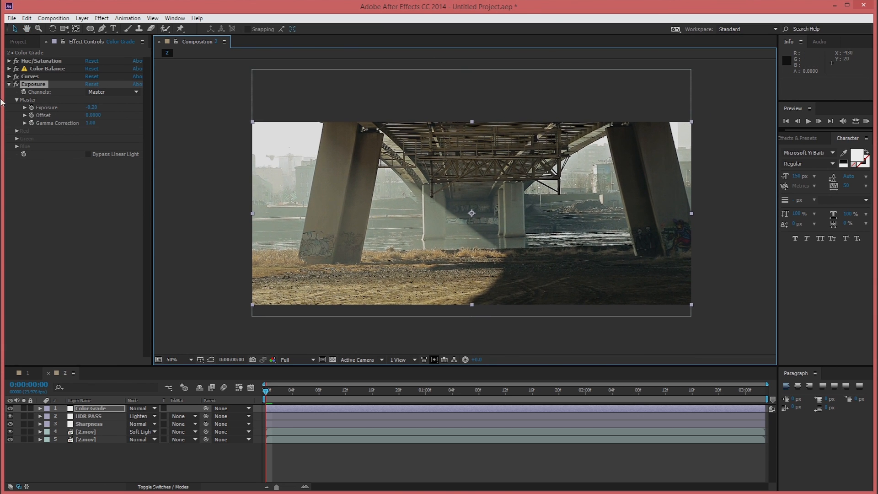
left_click(9, 84)
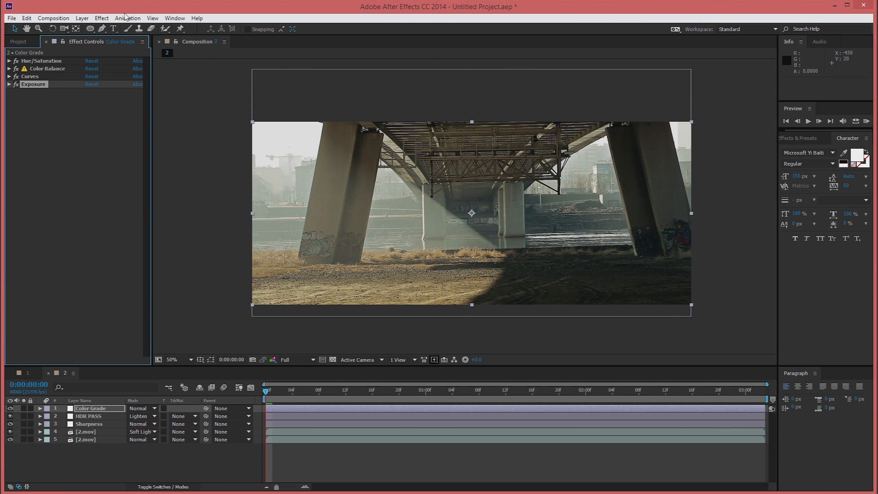
- Try the Tint effect with an Amount to Tint of 50% on the Color Grade layer and remove it
left_click(102, 18)
mouse_move(135, 112)
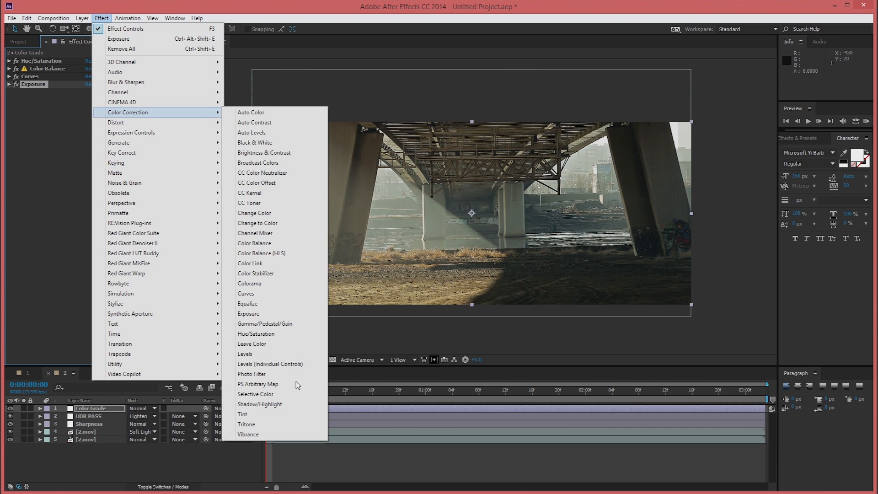
left_click(256, 414)
left_click(94, 116)
key("Return")
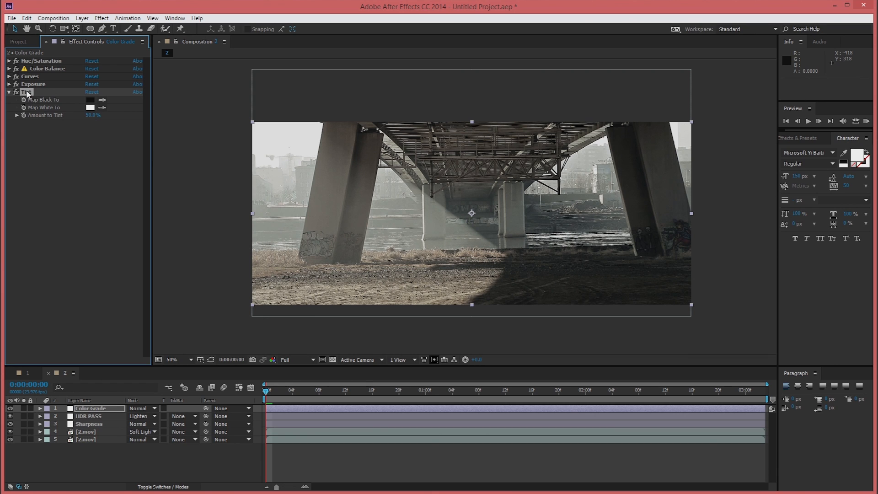
key("Delete")
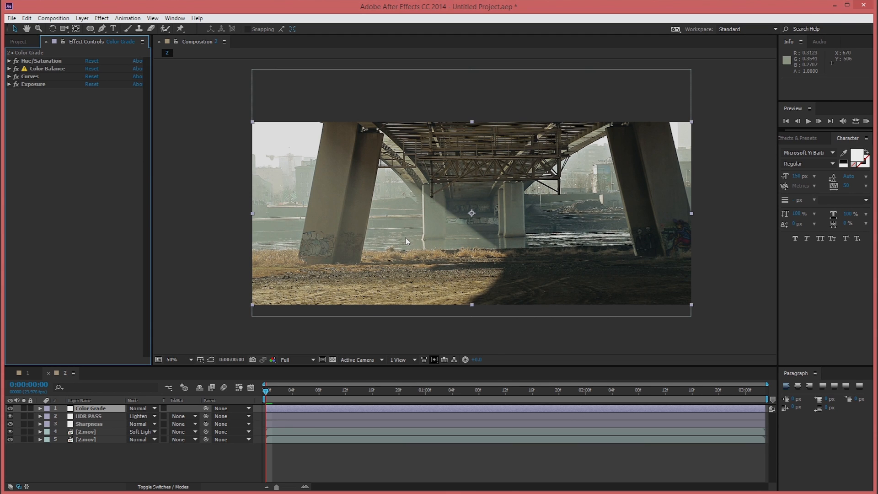
- Copy the Film Grain and Extra layers from composition 1 and paste them above Color Grade in composition 2
left_click(27, 374)
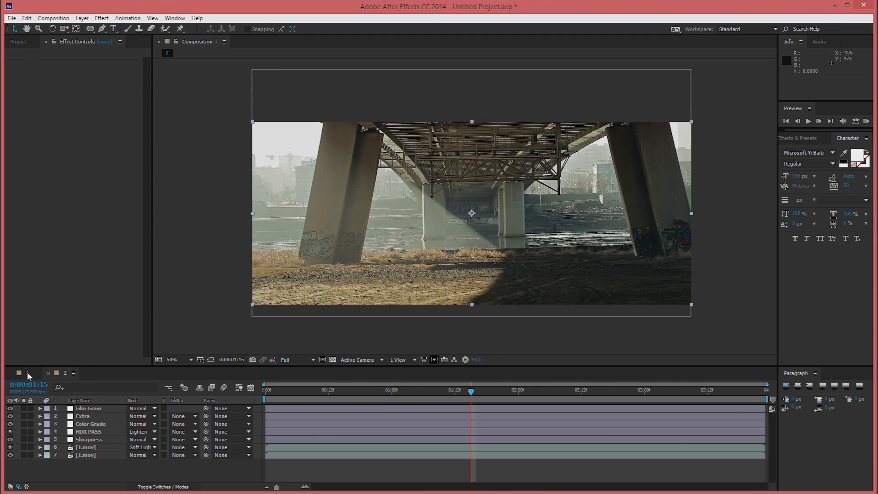
left_click(88, 408)
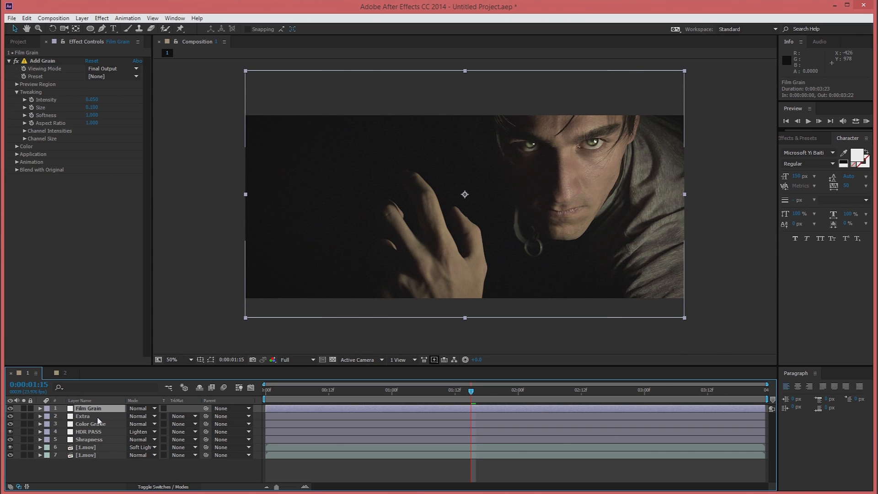
left_click(97, 418, "ctrl")
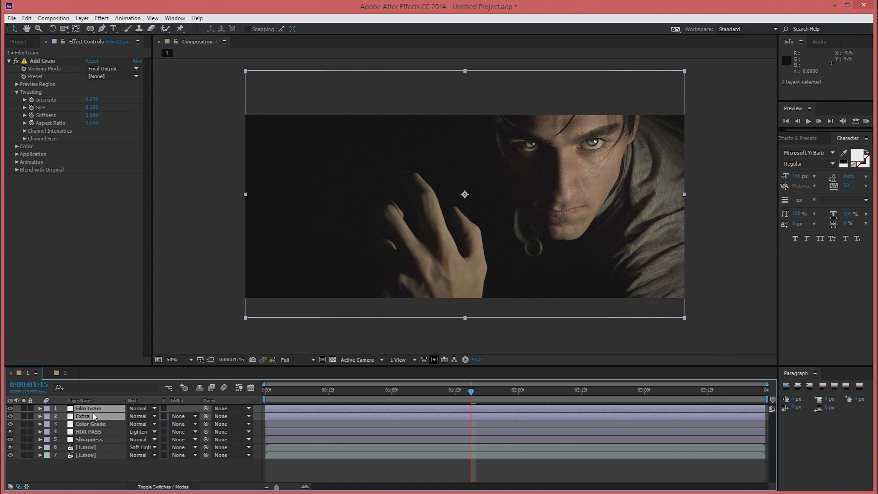
key("ctrl+c")
left_click(58, 372)
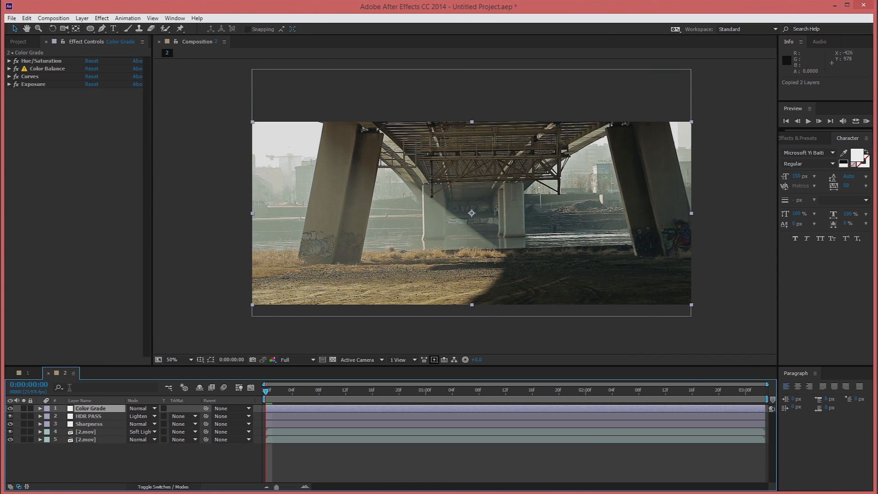
key("ctrl+v")
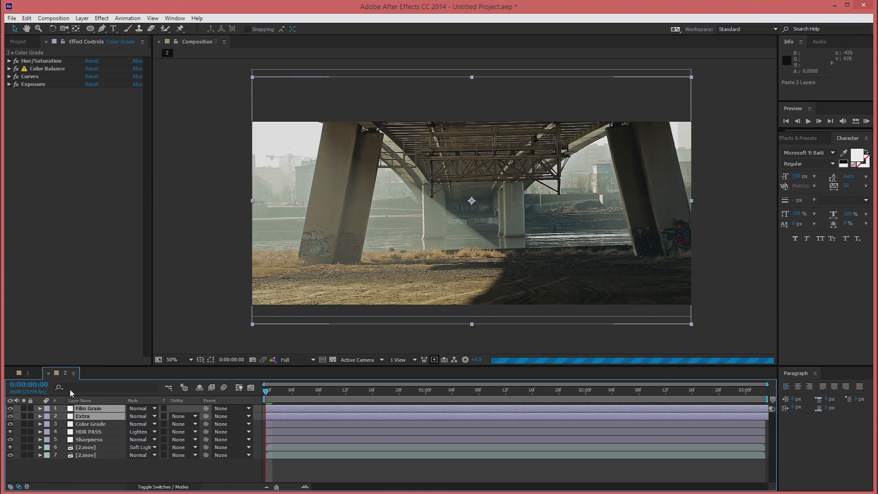
- Hide the Film Grain layer and reshape the Extra layer's oval mask, flattening it vertically and moving its side points to the right
left_click(129, 467)
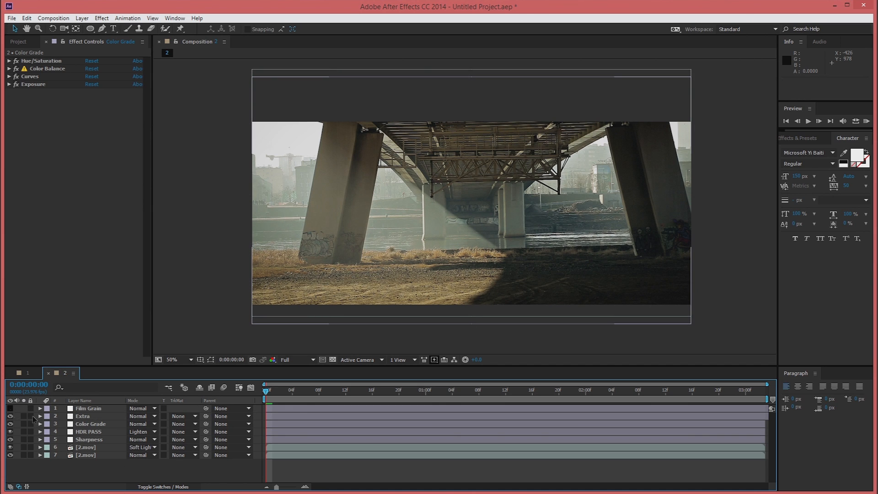
left_click(94, 416)
left_click(211, 360)
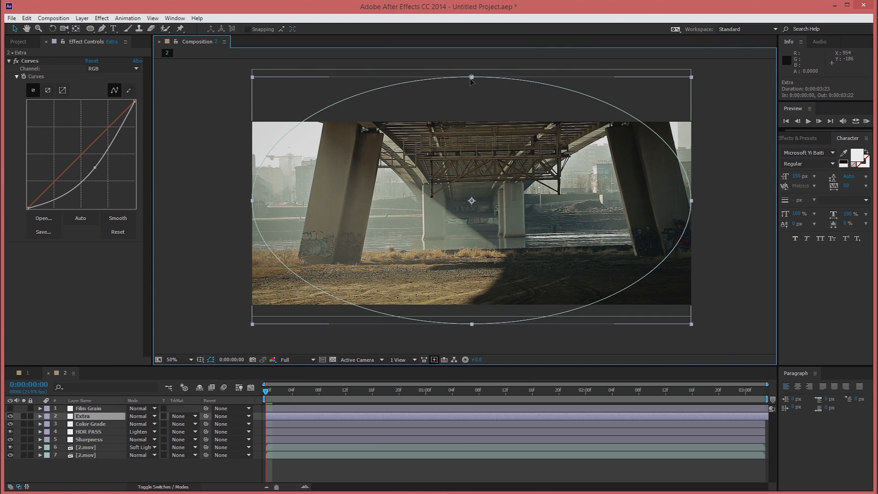
left_click_drag(471, 77, 476, 103)
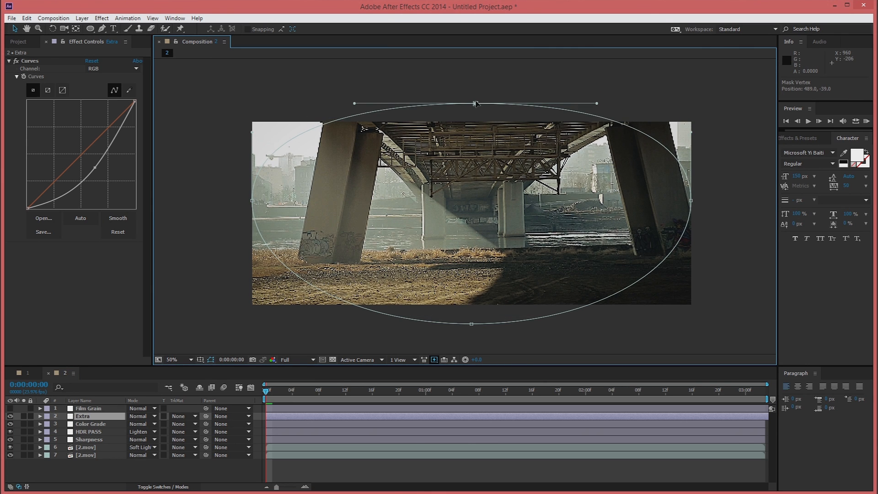
left_click(471, 324)
left_click_drag(474, 309, 473, 302)
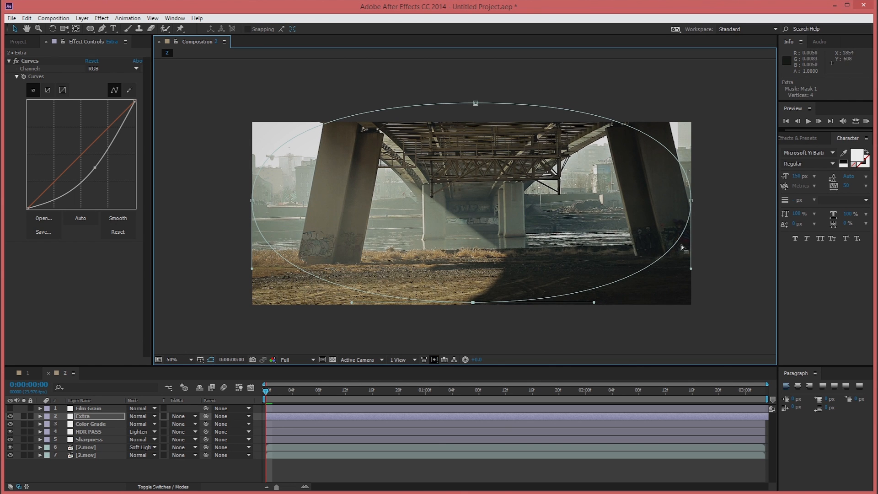
left_click_drag(691, 201, 716, 224)
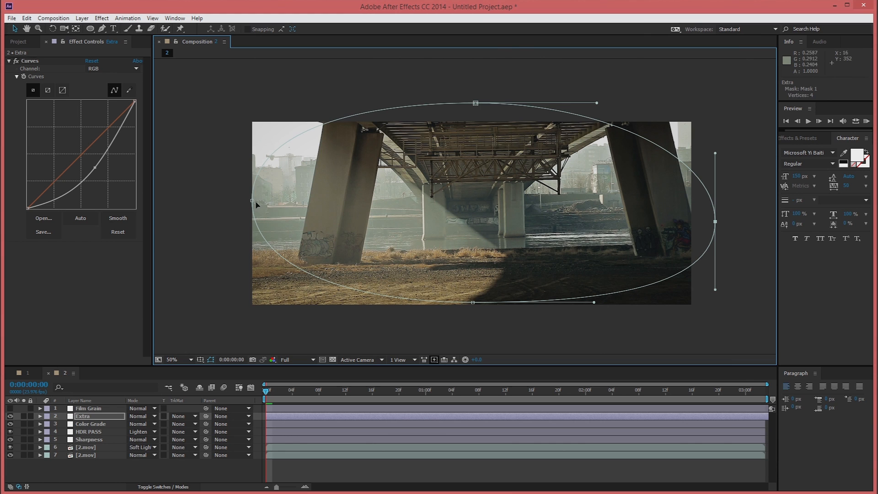
left_click_drag(253, 202, 265, 210)
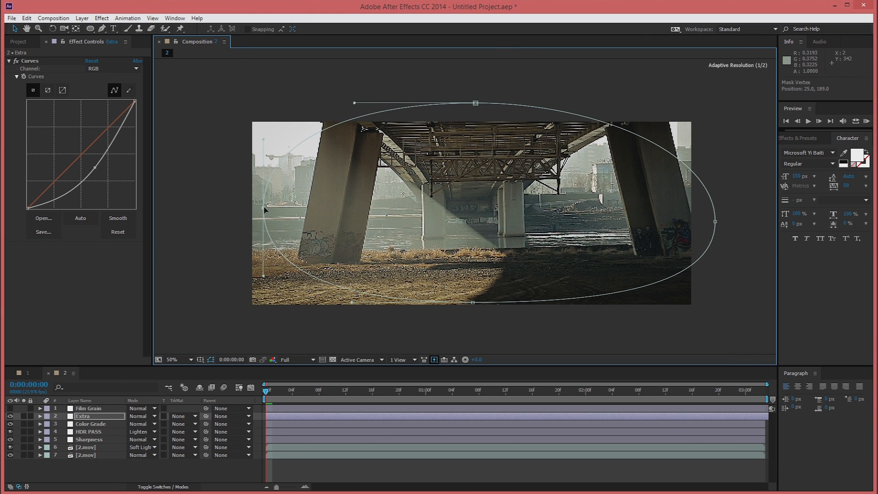
left_click_drag(476, 103, 475, 114)
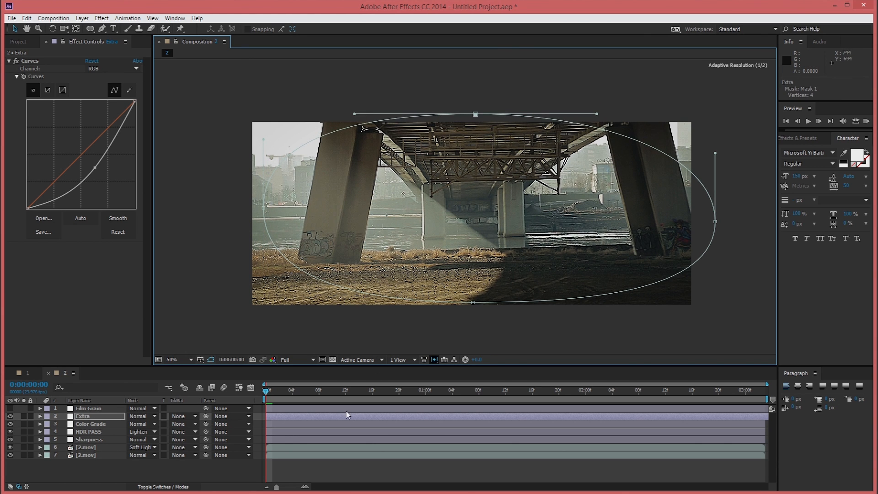
left_click(210, 359)
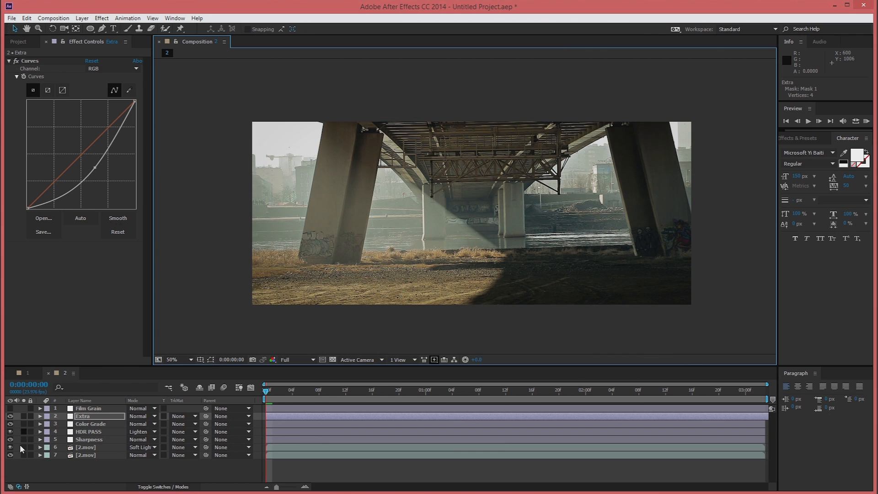
- Compare the frame with the Extra layer hidden and shown
left_click(11, 416)
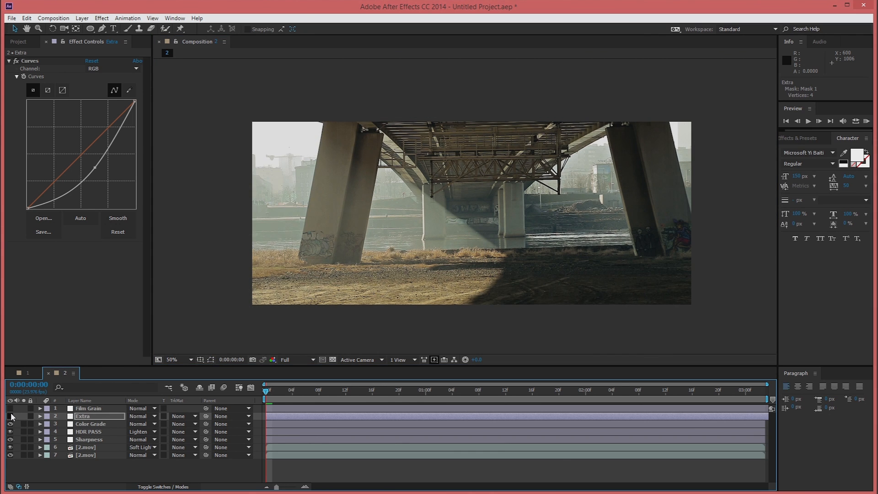
left_click(10, 416)
left_click(11, 416)
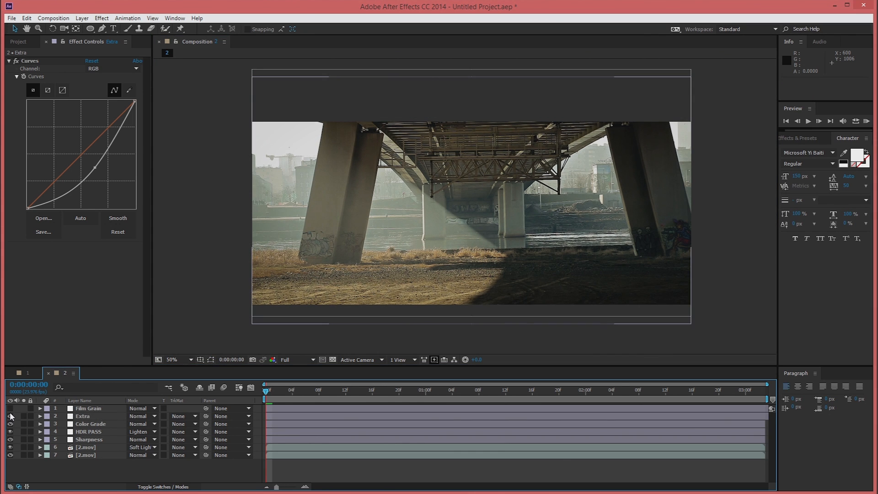
left_click(11, 417)
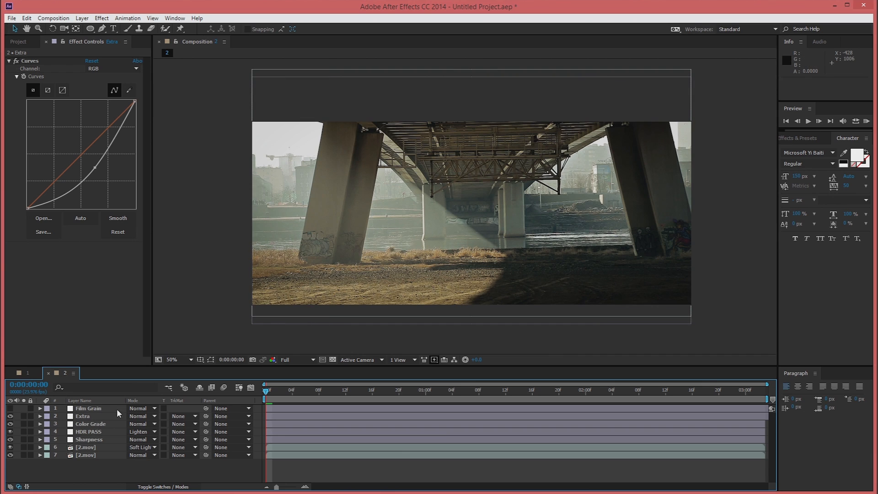
- Show the Film Grain layer and compare the area around the right-hand bridge pillar up close with the grain off and on
left_click(10, 408)
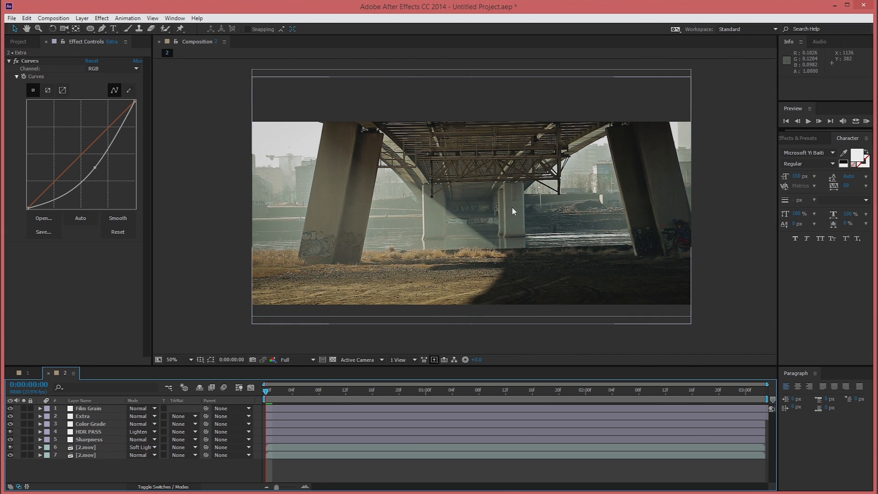
scroll(512, 207, "up", 2)
left_click_drag(612, 220, 377, 232)
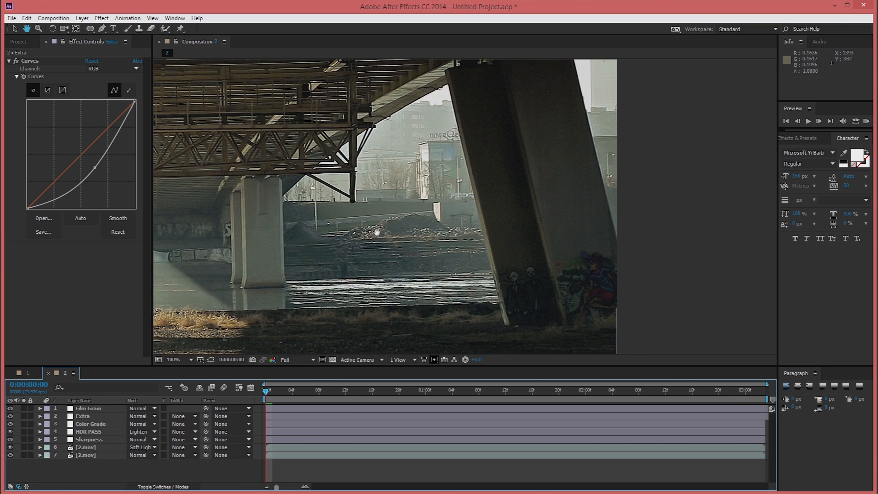
scroll(457, 219, "up", 2)
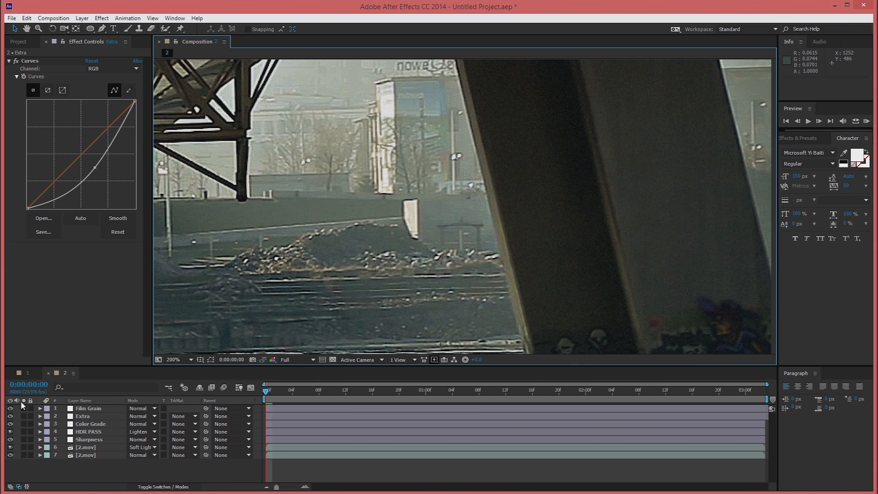
left_click(11, 409)
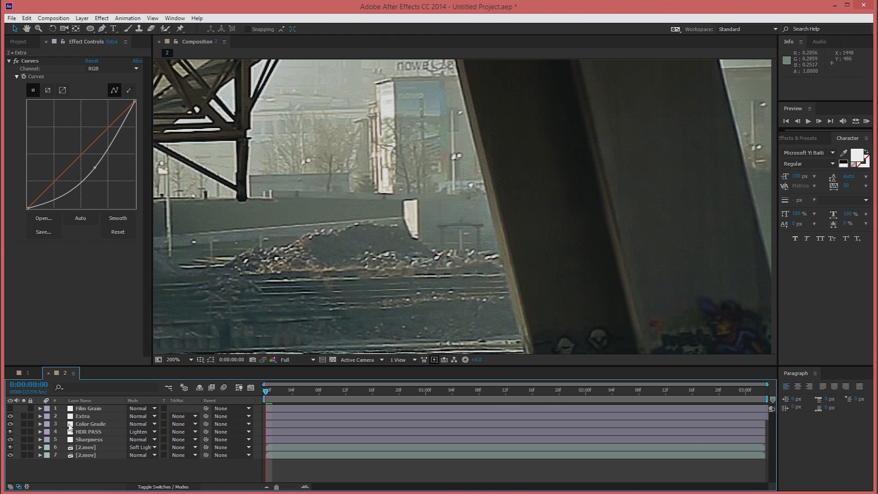
left_click(10, 408)
key("comma")
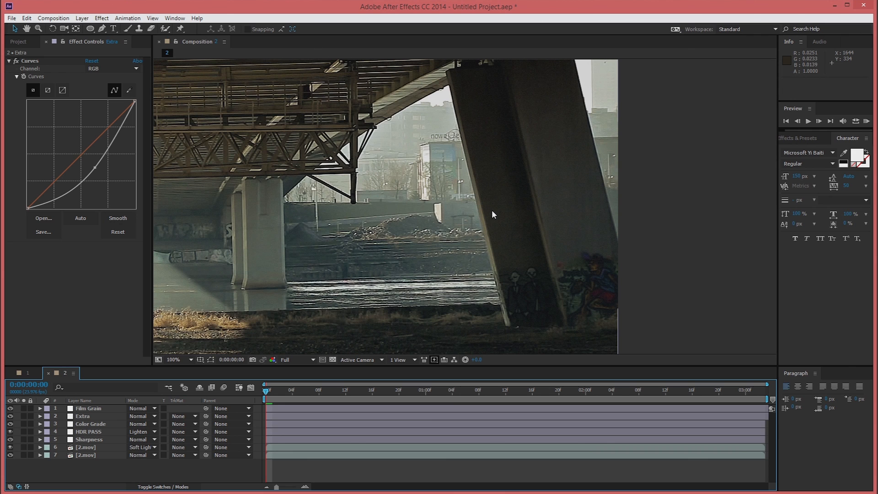
- Solo the bottom 2.mov layer and add a Corner Pin effect with its upper-right point at 1920, 58
key("comma")
left_click_drag(347, 195, 415, 181)
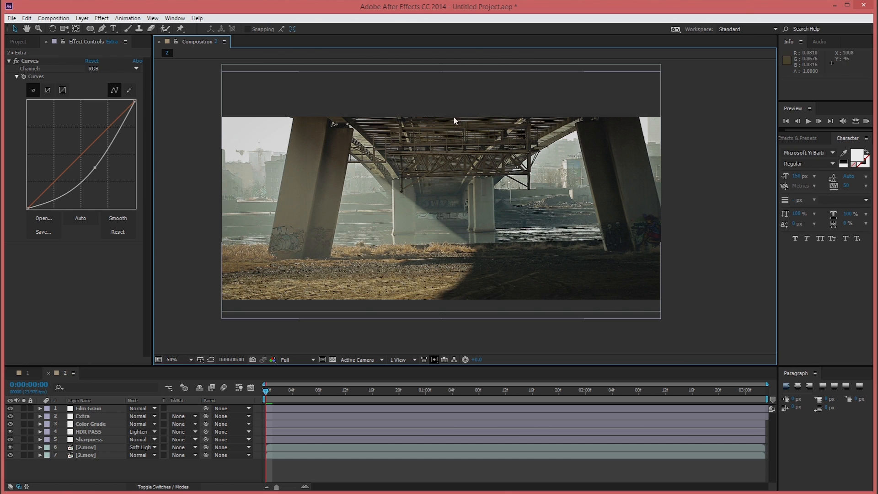
left_click(24, 455)
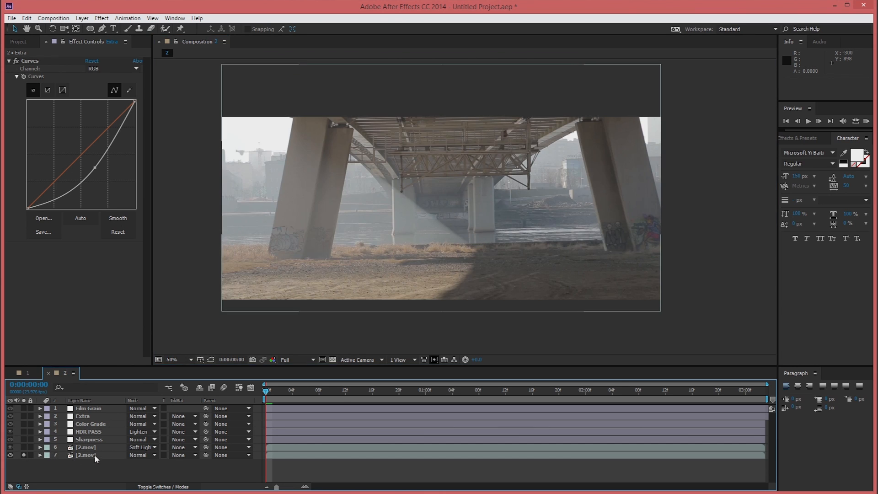
left_click(95, 454)
left_click(108, 19)
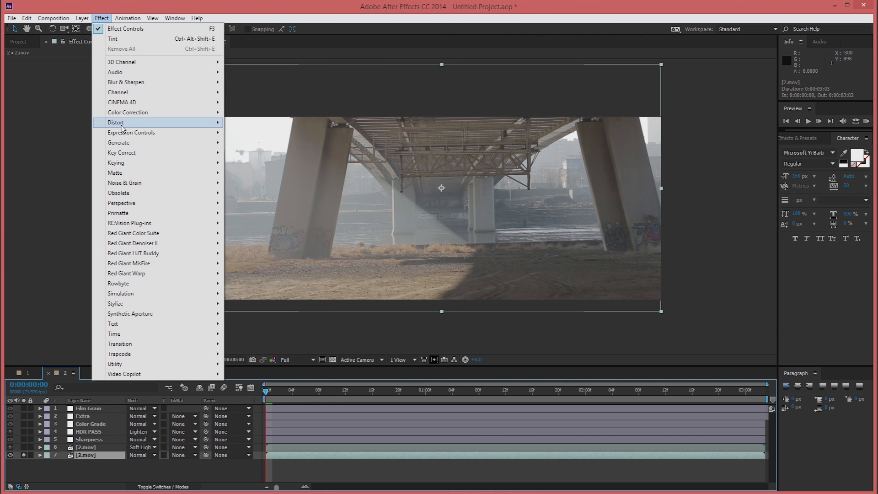
mouse_move(201, 122)
left_click(249, 284)
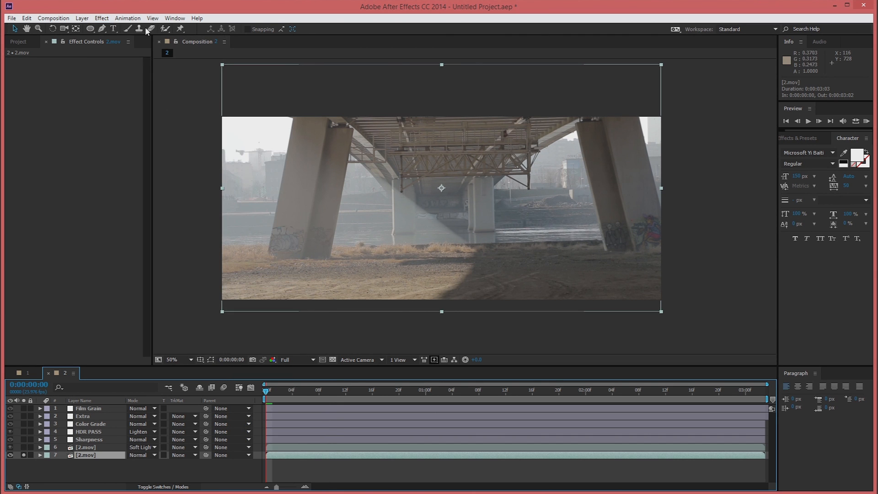
left_click_drag(117, 78, 137, 84)
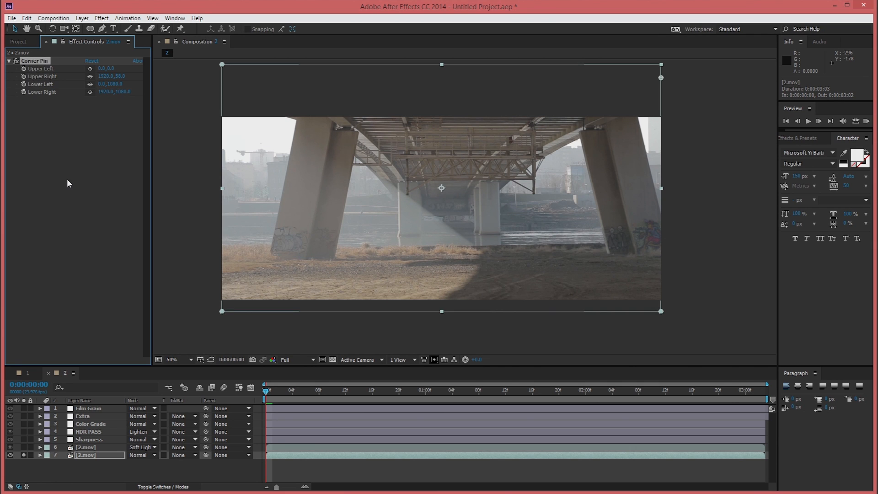
- Copy the Corner Pin effect onto the Soft Light 2.mov layer and place it above Tint
left_click(96, 448)
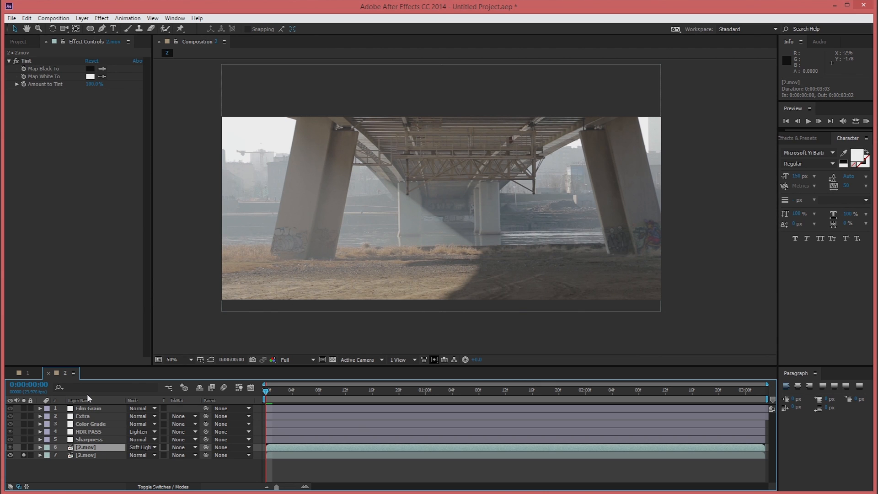
left_click(66, 206)
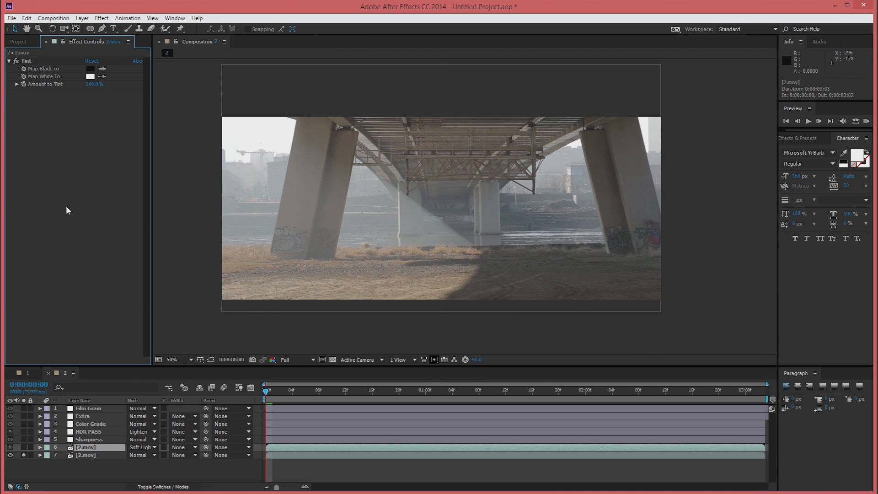
key("ctrl+v")
left_click(36, 60)
left_click_drag(38, 78, 55, 173)
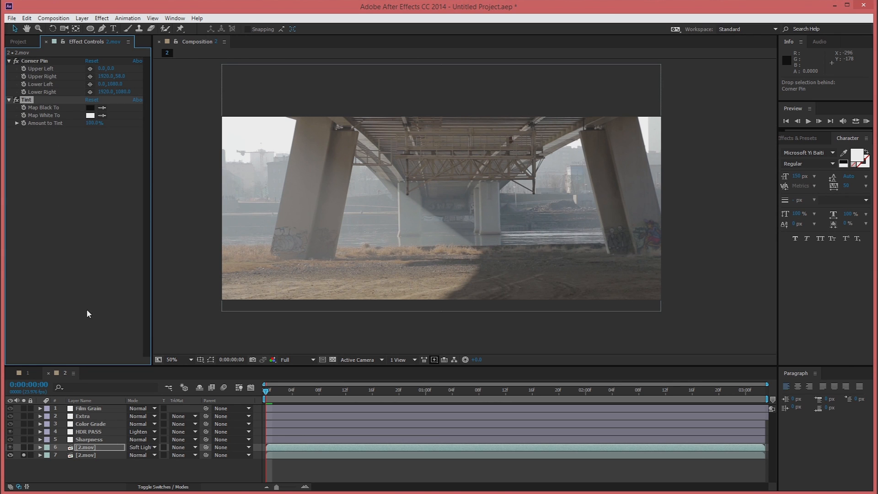
- Turn off solo on the bottom 2.mov layer and deselect all layers
left_click(24, 455)
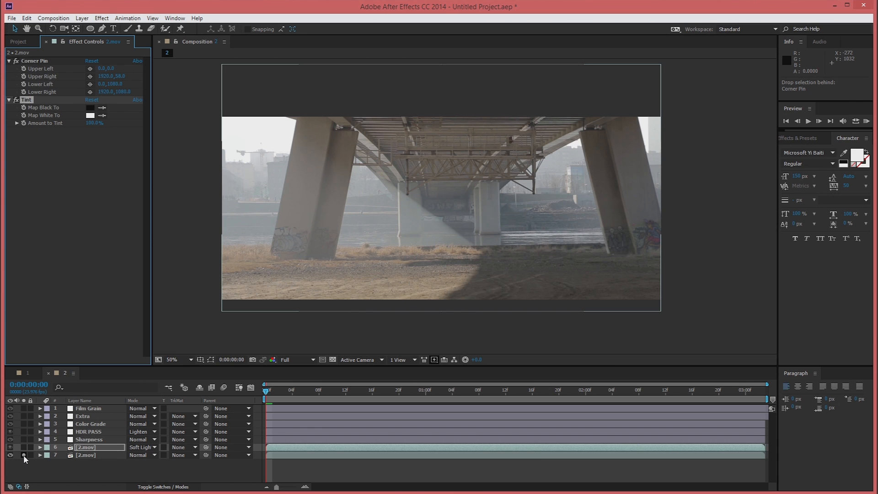
left_click(23, 454)
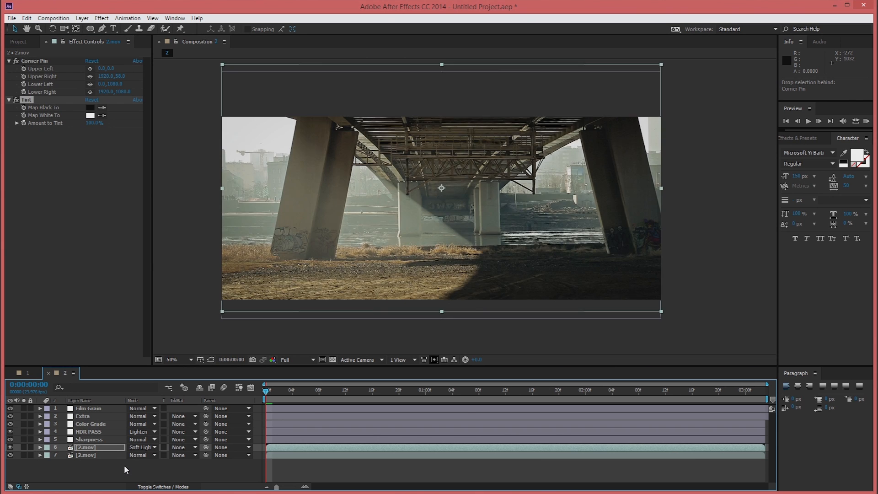
left_click(125, 464)
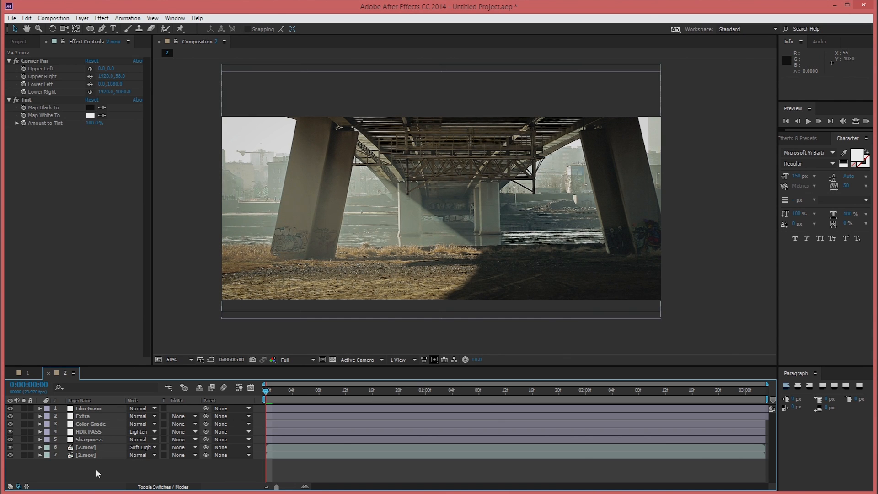
- Pre-compose all layers of composition 2 under the default name, moving all attributes into the new composition
left_click_drag(95, 468, 82, 405)
right_click(82, 435)
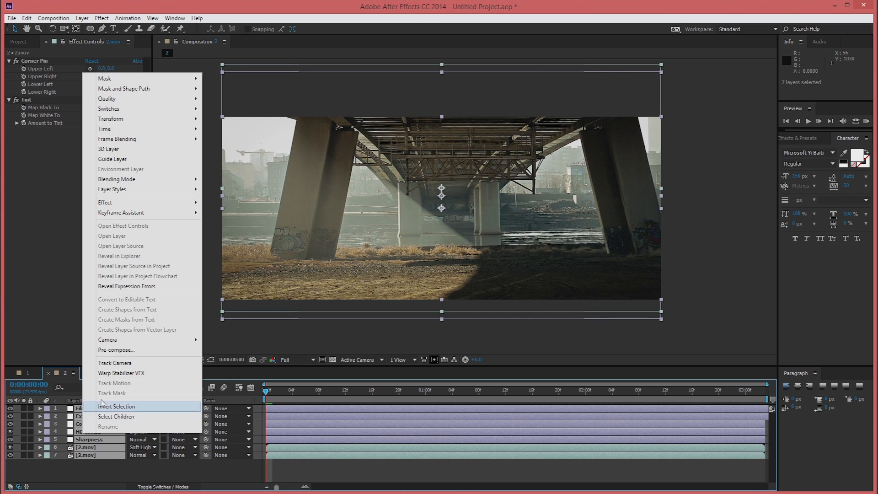
left_click(122, 350)
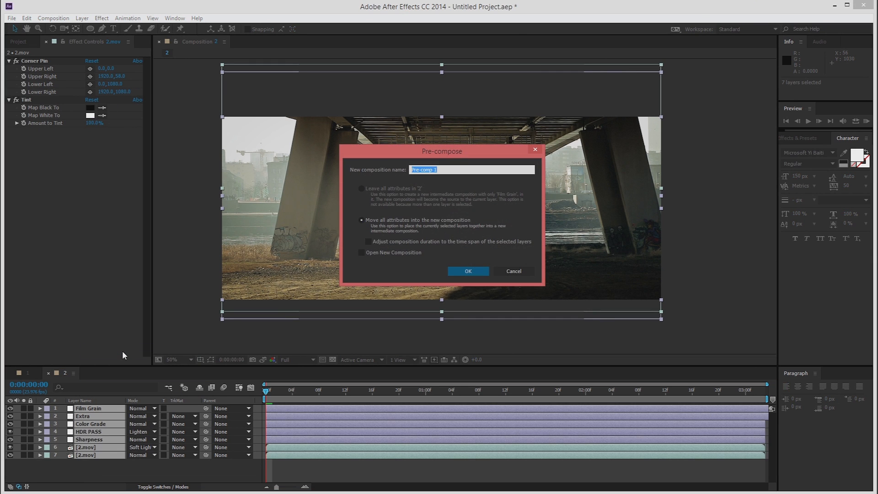
key("Return")
- Set composition 2's height to 1080 px and check the letterboxed frame at a smaller size
key("alt+c")
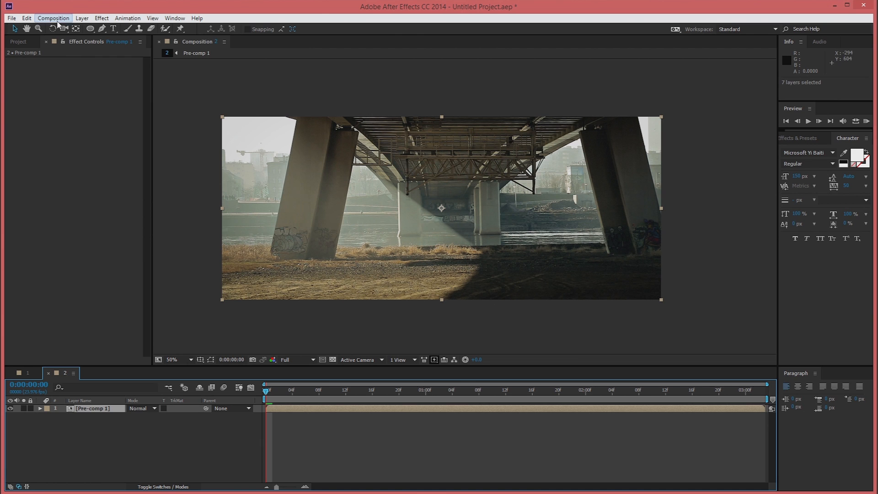
key("Down")
key("Return")
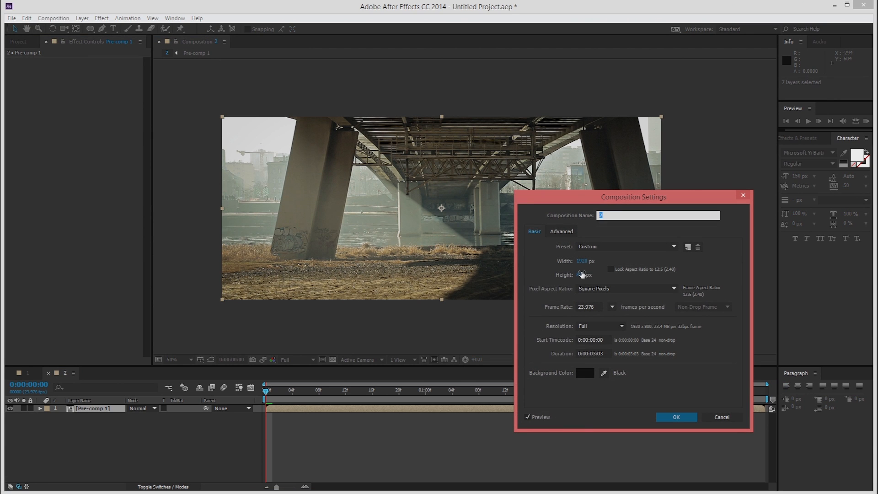
left_click(581, 274)
type("180")
key("Return")
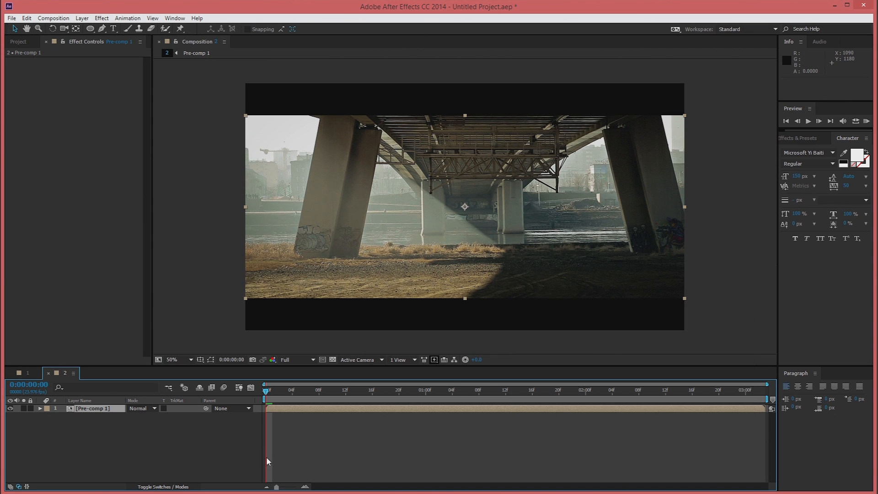
left_click(182, 419)
key("comma")
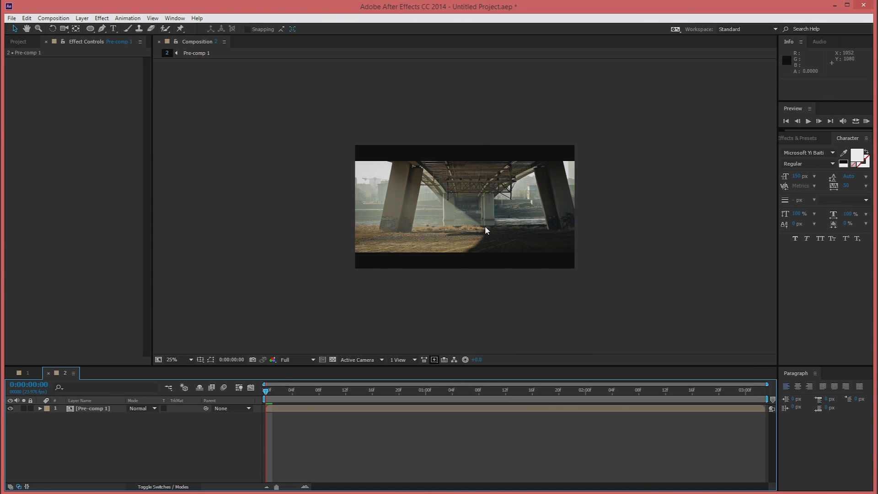
key("period")
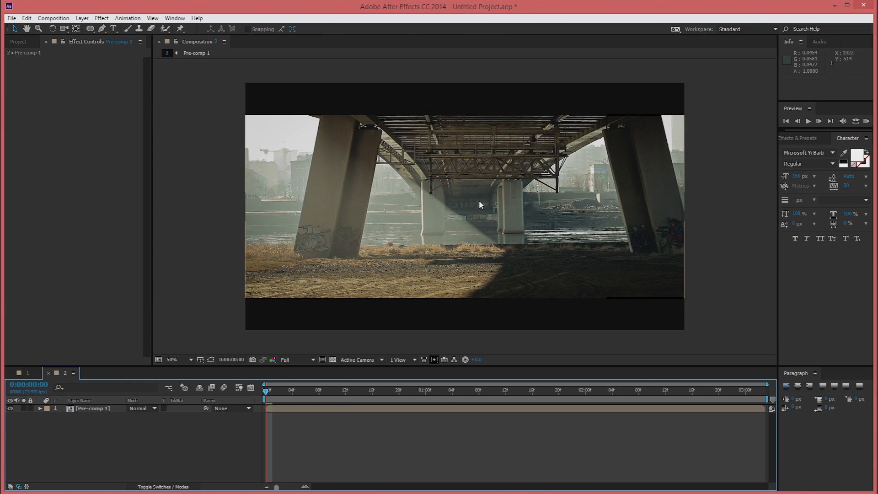
- Undo the height change and the pre-compose in composition 2, leaving no layer selected
key("ctrl+z")
key("ctrl+z")
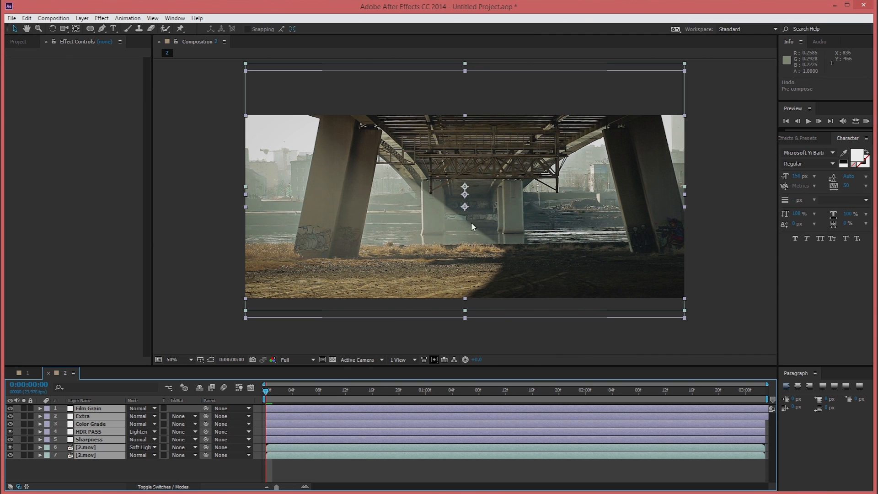
left_click(177, 476)
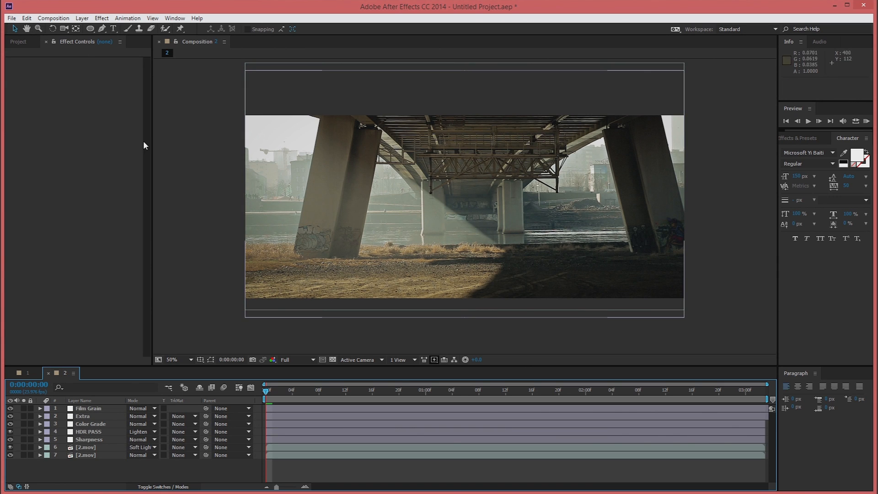
- Create a new composition from 3.mov and move the current time to 0:00:08:07
left_click(20, 41)
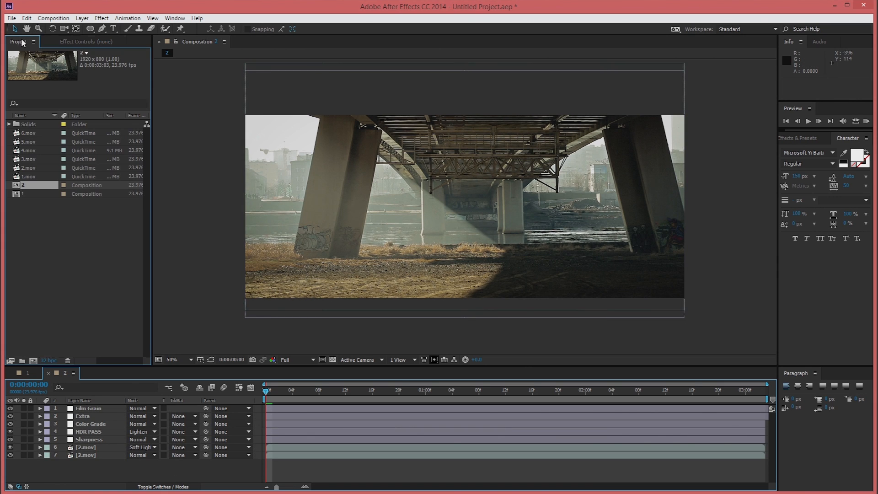
left_click(28, 159)
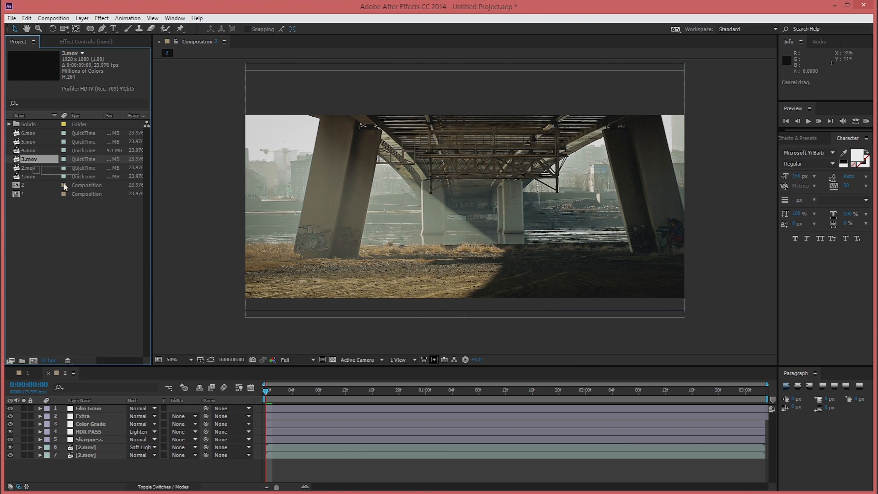
left_click(33, 361)
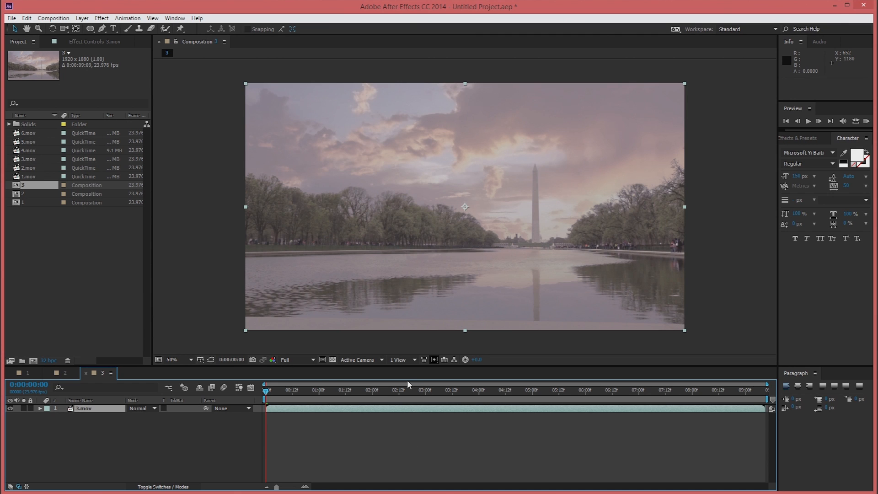
left_click(413, 348)
left_click_drag(350, 391, 609, 401)
left_click_drag(670, 391, 707, 391)
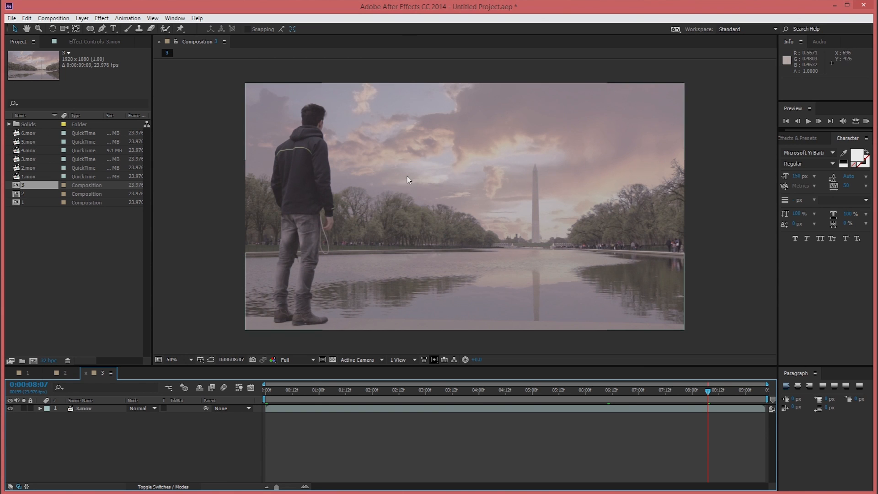
- Examine the trees, the clouds and the standing man in 3.mov up close for image quality
scroll(409, 180, "up", 3)
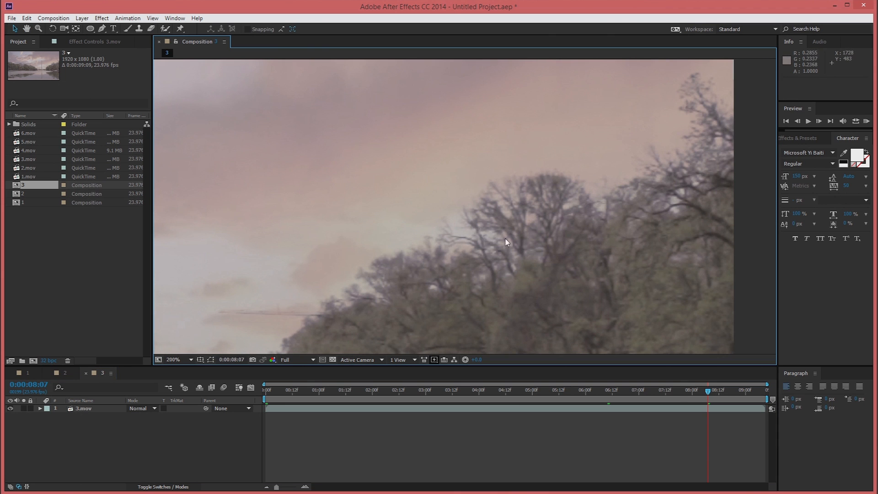
scroll(515, 221, "down", 4)
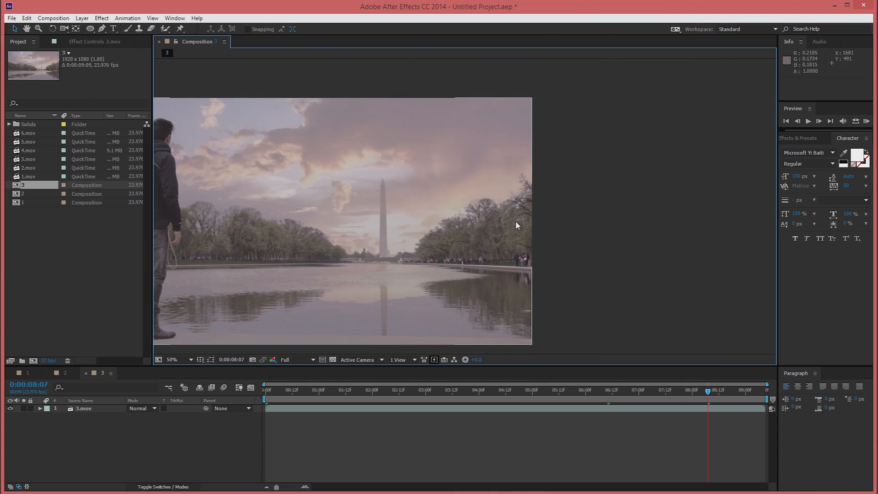
scroll(441, 235, "up", 4)
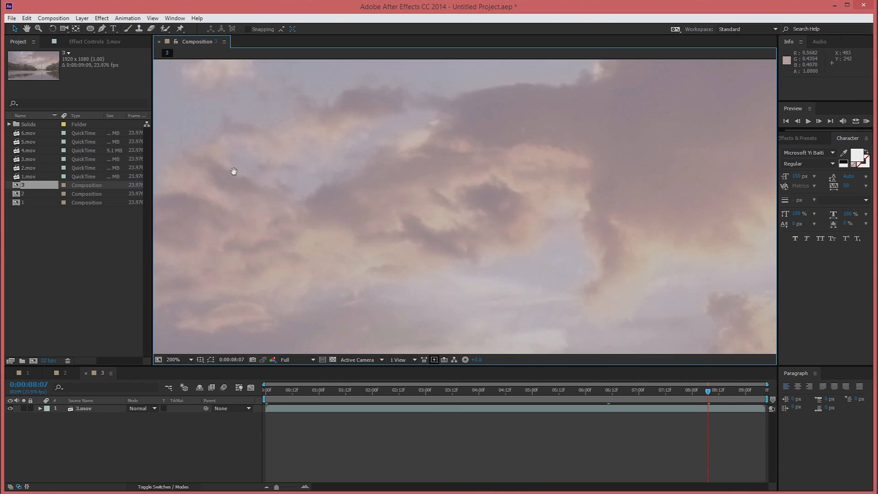
left_click_drag(232, 173, 461, 196)
scroll(429, 164, "down", 2)
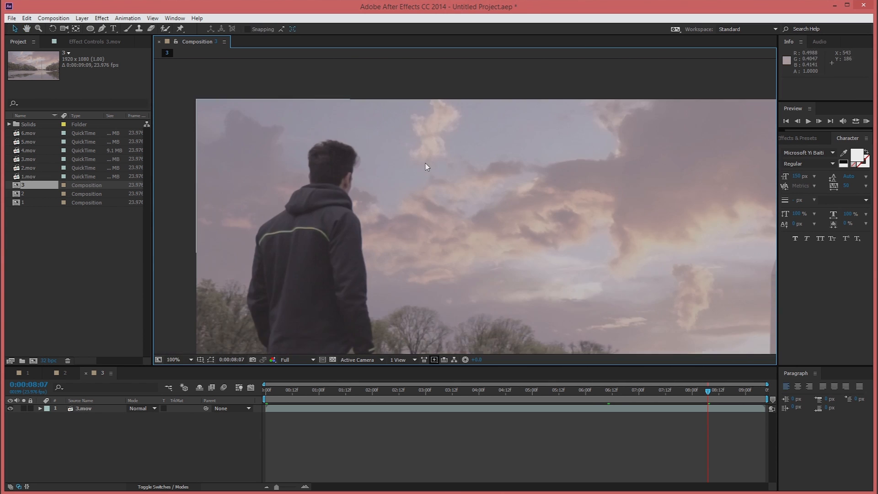
scroll(496, 182, "down", 2)
left_click_drag(595, 201, 589, 167)
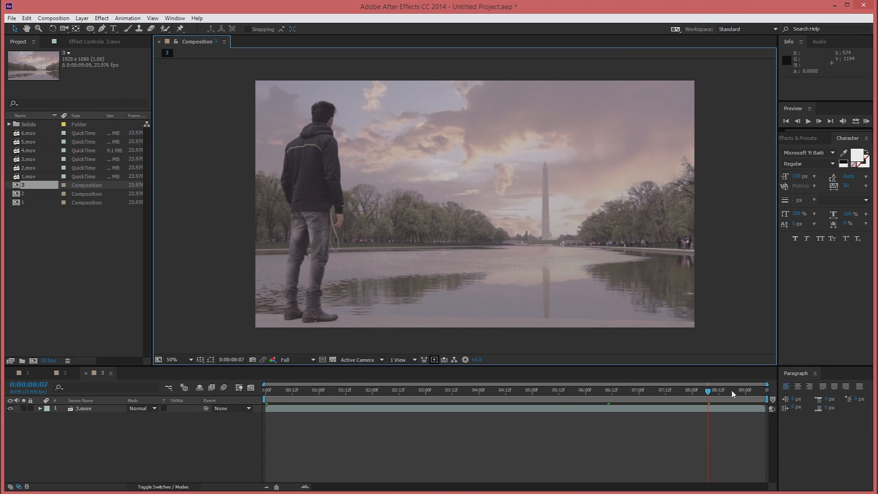
- Duplicate the 3.mov layer in composition 3
left_click(106, 410)
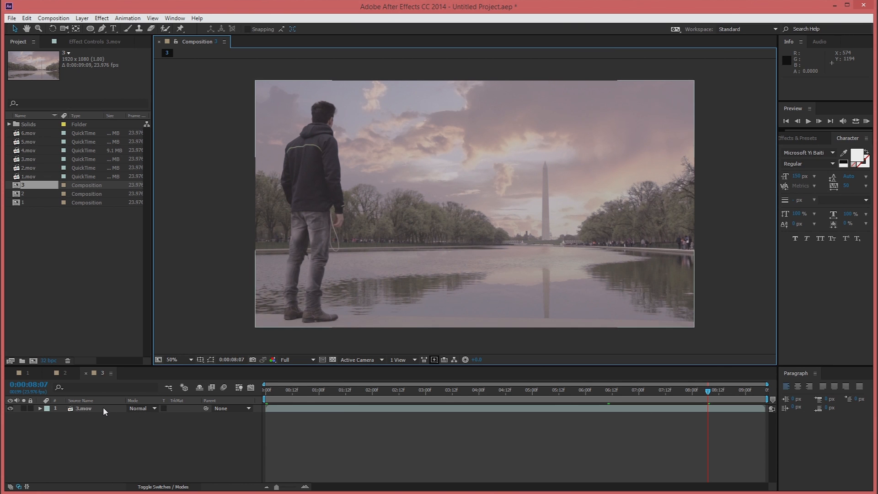
left_click(108, 414)
left_click(106, 409)
key("ctrl+d")
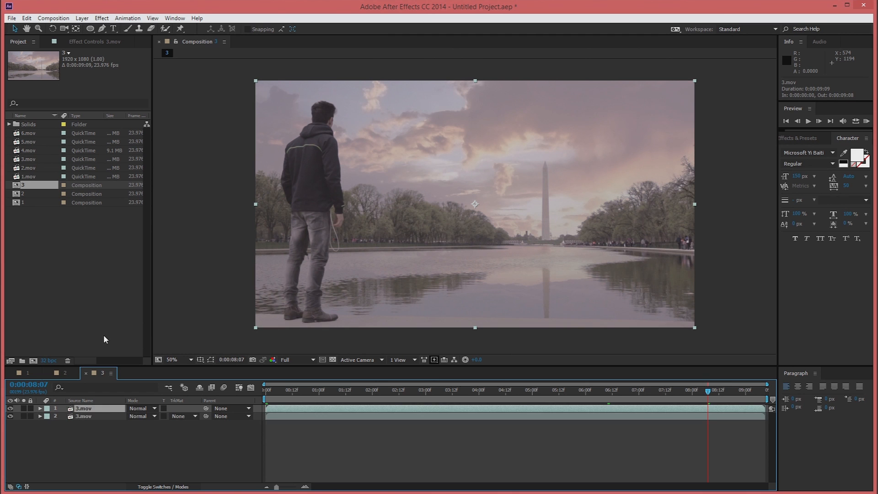
- Apply the Tint effect to the upper 3.mov layer and set its blending mode to Soft Light
left_click(101, 18)
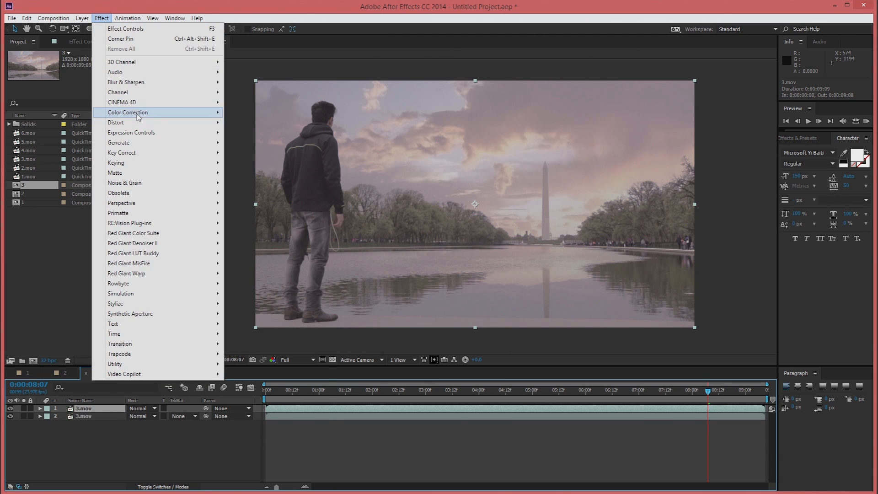
mouse_move(137, 114)
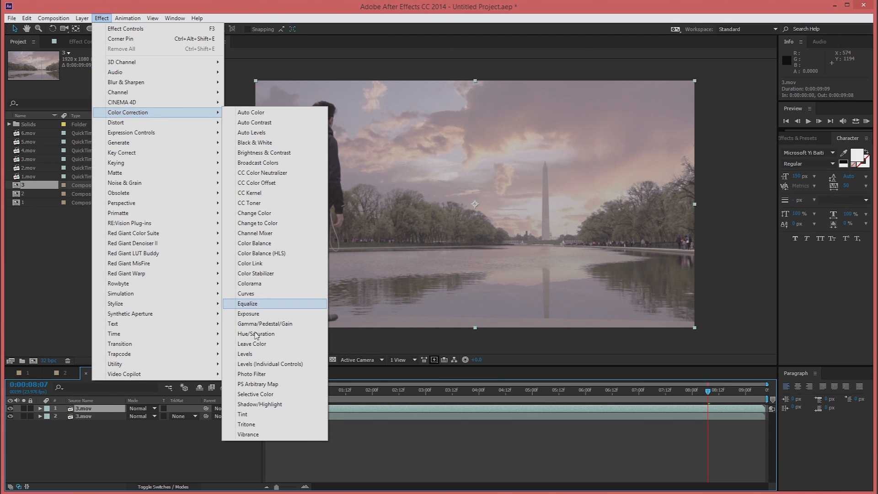
left_click(254, 414)
left_click(142, 410)
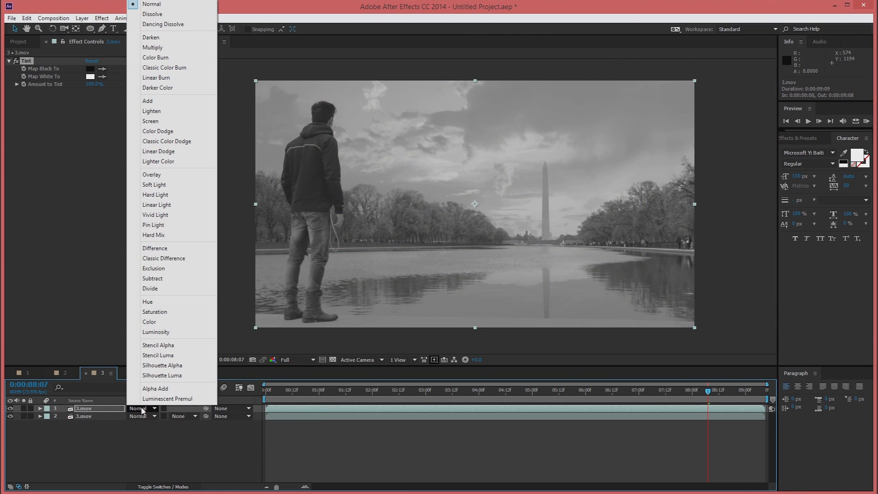
left_click(184, 184)
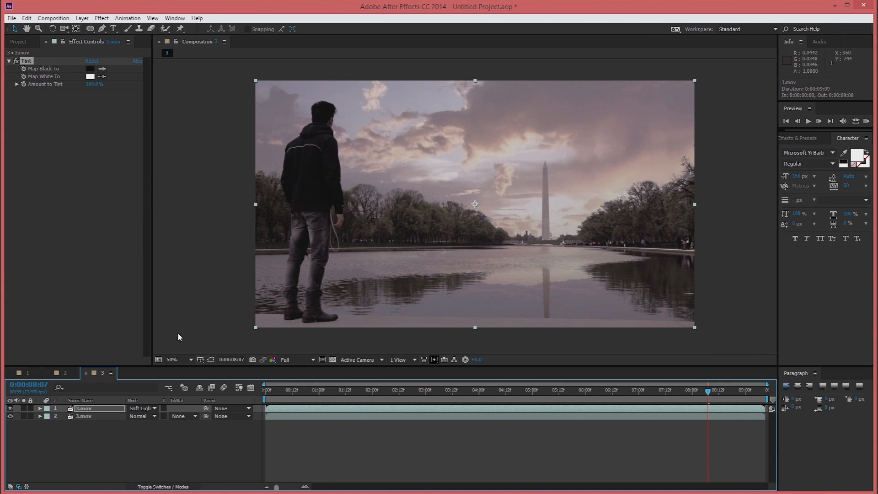
- Set the opacity of the upper, Soft Light 3.mov layer to 70%
key("t")
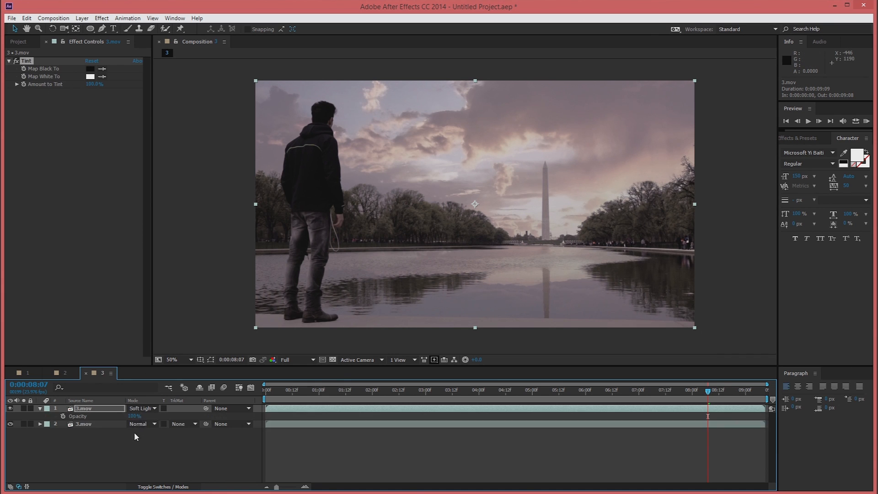
left_click(133, 417)
type("70")
key("Return")
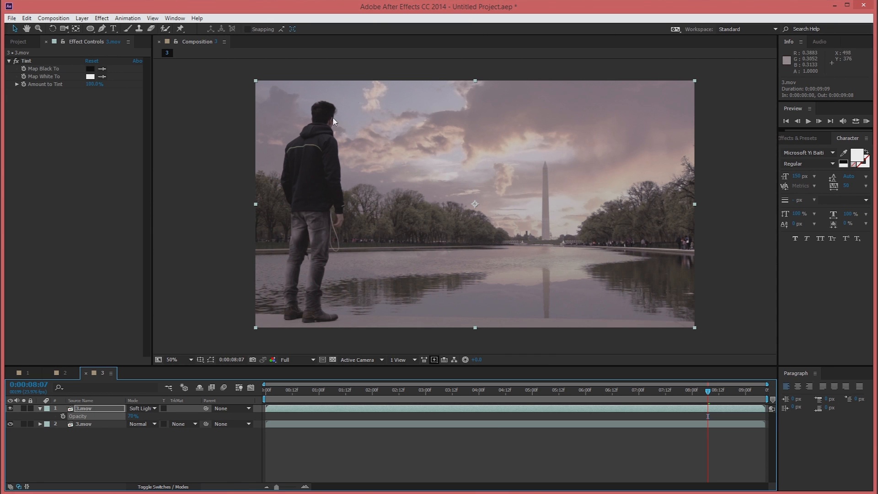
left_click(41, 408)
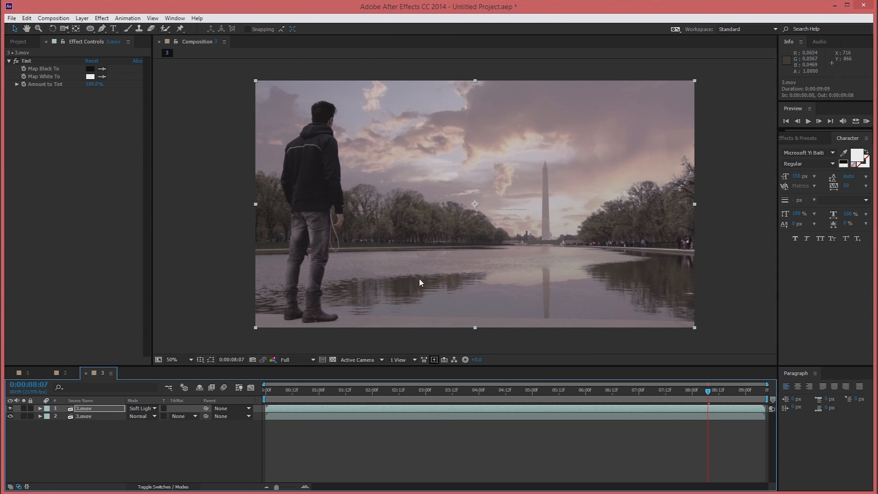
- Add a new adjustment layer above the two 3.mov layers in composition 3
left_click(82, 18)
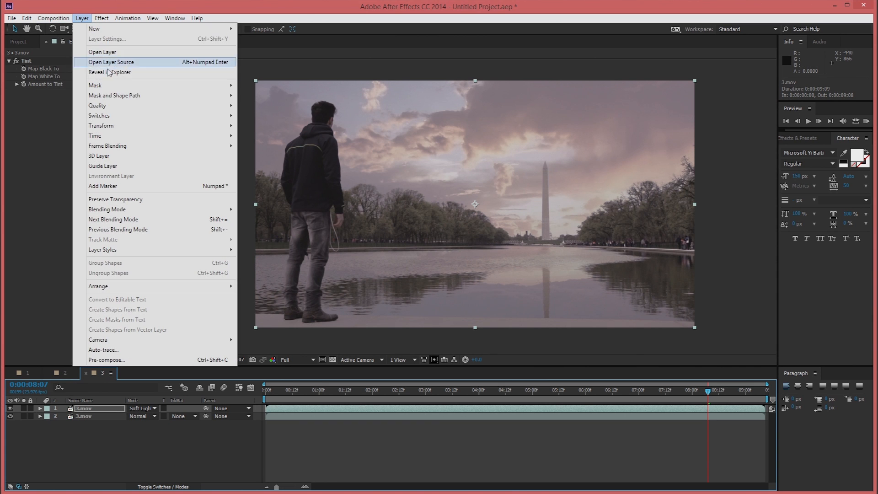
mouse_move(115, 31)
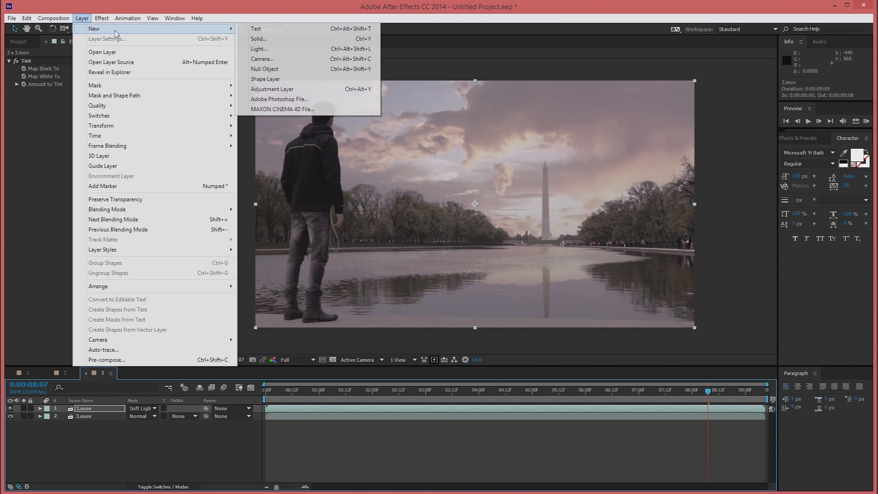
left_click(294, 90)
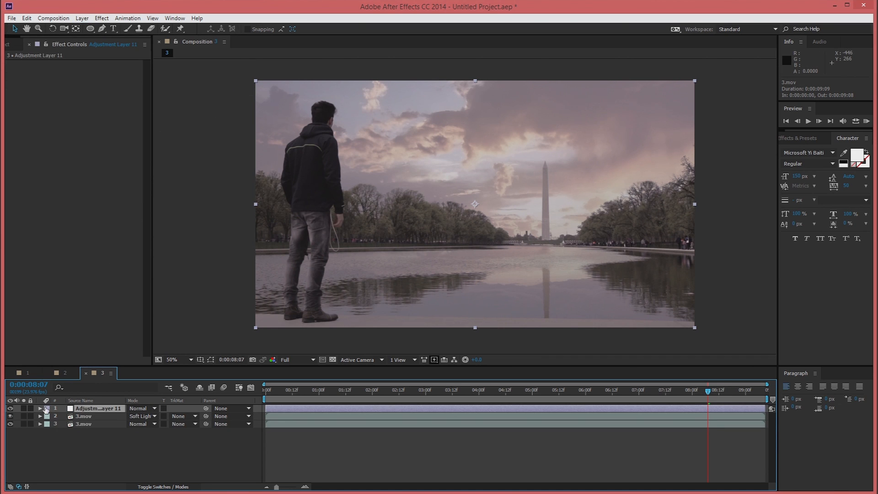
- Copy both Unsharp Mask effects from composition 2's Sharpness layer onto the new adjustment layer in composition 3
left_click(66, 372)
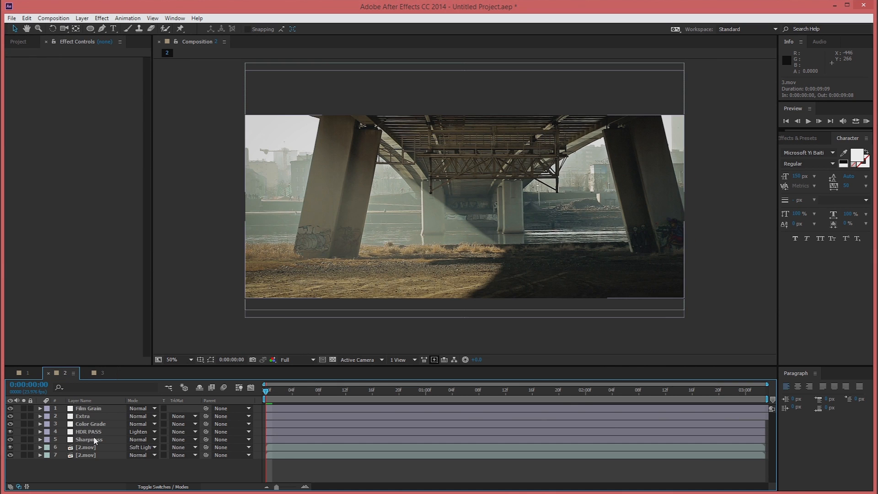
left_click(95, 439)
left_click(55, 62)
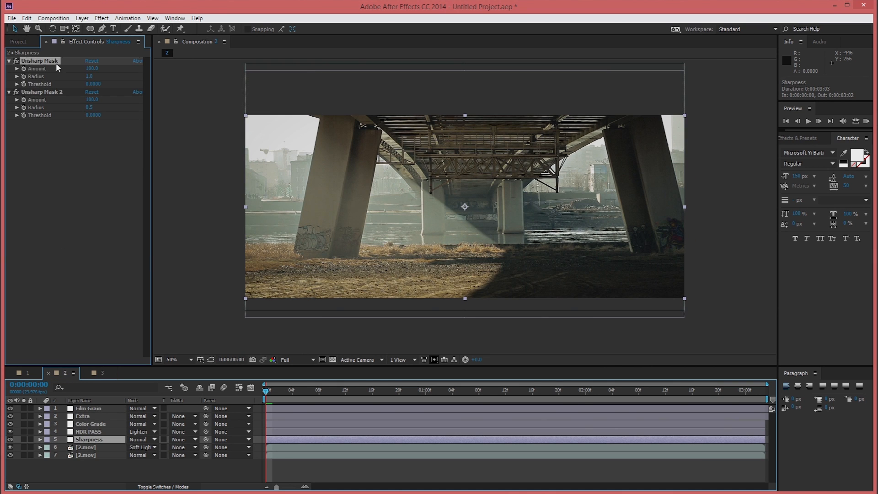
left_click(62, 93, "ctrl")
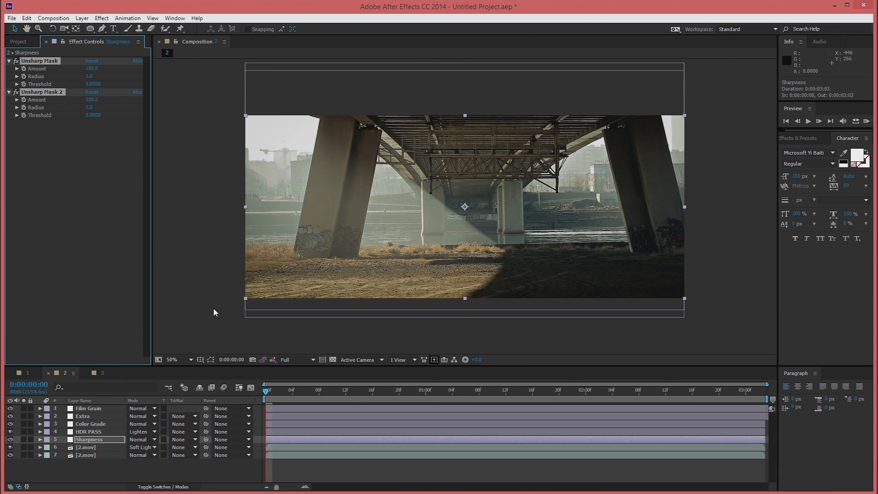
left_click(102, 373)
left_click(65, 260)
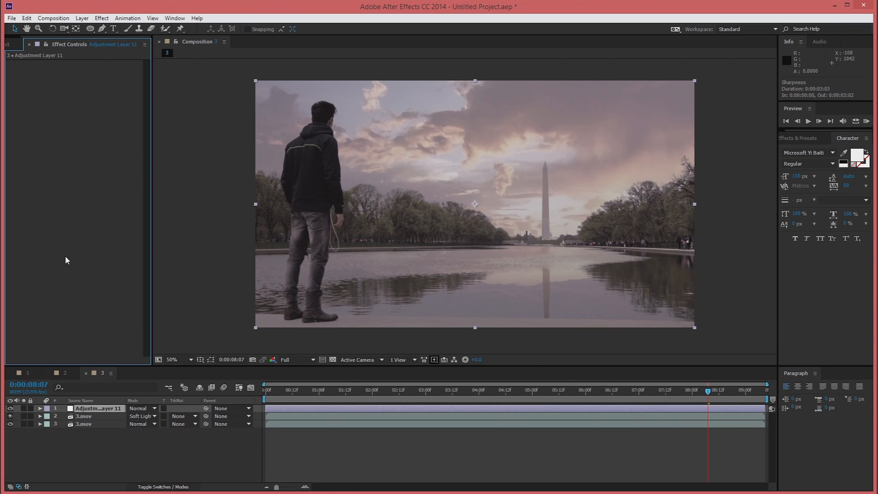
key("ctrl+v")
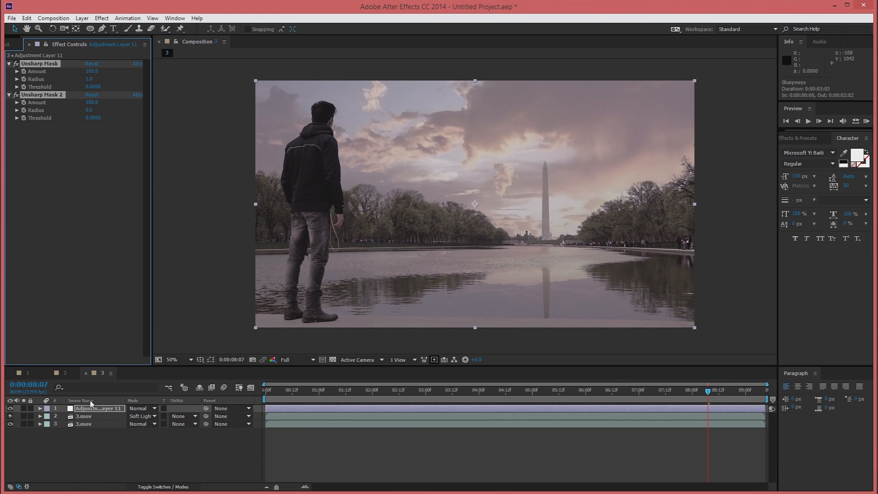
- Rename the adjustment layer in composition 3 as Sharpness
right_click(92, 408)
left_click(118, 402)
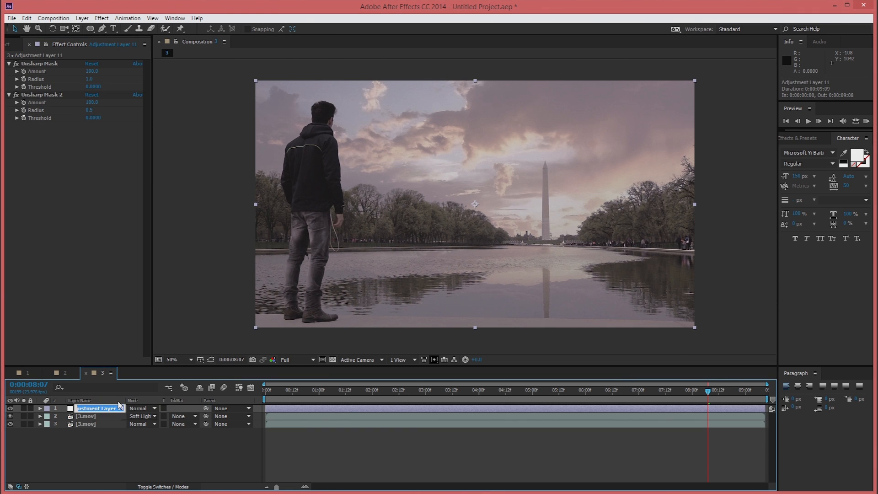
type("Sharpne")
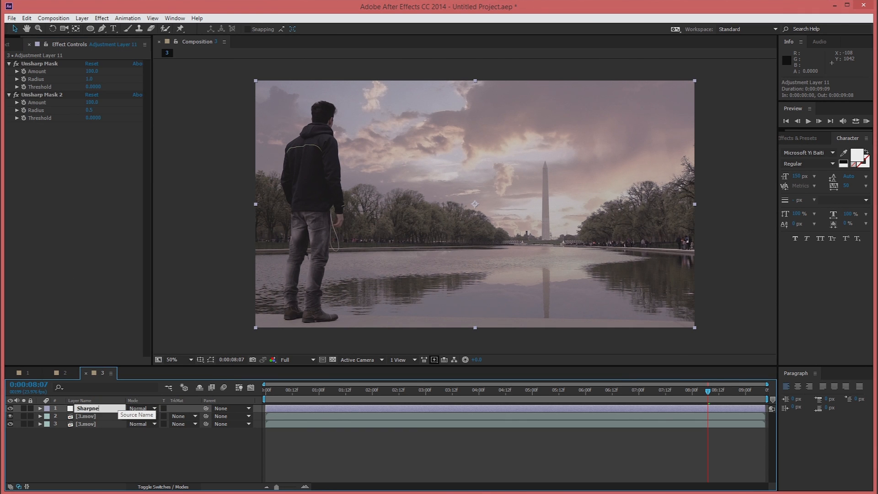
left_click(131, 459)
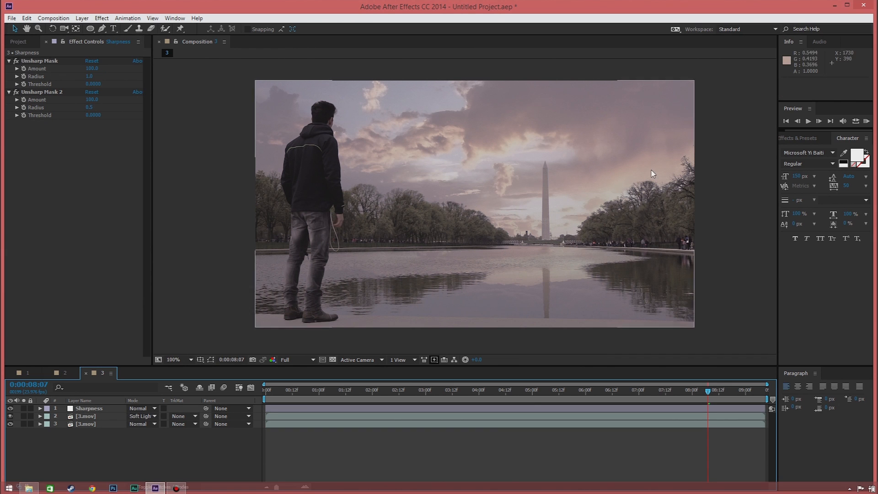
- Compare the image with and without the Sharpness layer, and set the Amount of both its Unsharp Mask effects to 75
scroll(651, 174, "up", 1)
key("space")
left_click_drag(713, 176, 476, 201)
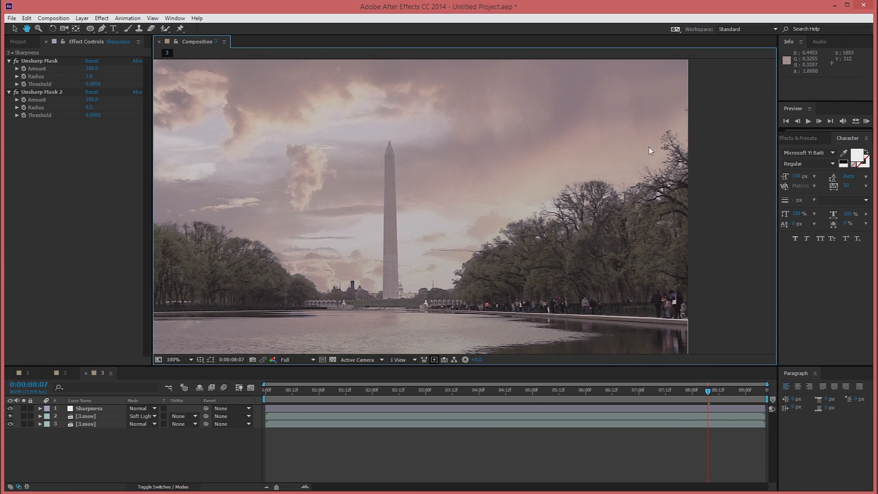
left_click(105, 409)
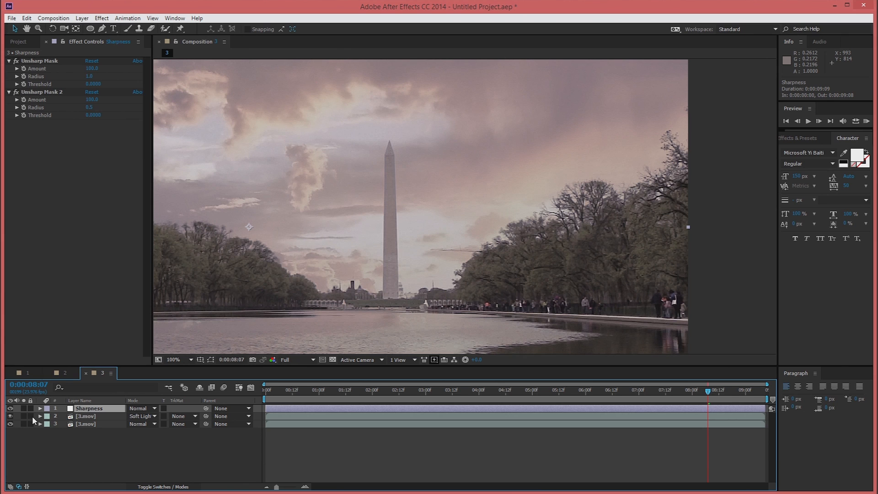
left_click(11, 408)
left_click(11, 409)
left_click(93, 68)
type("75")
key("Return")
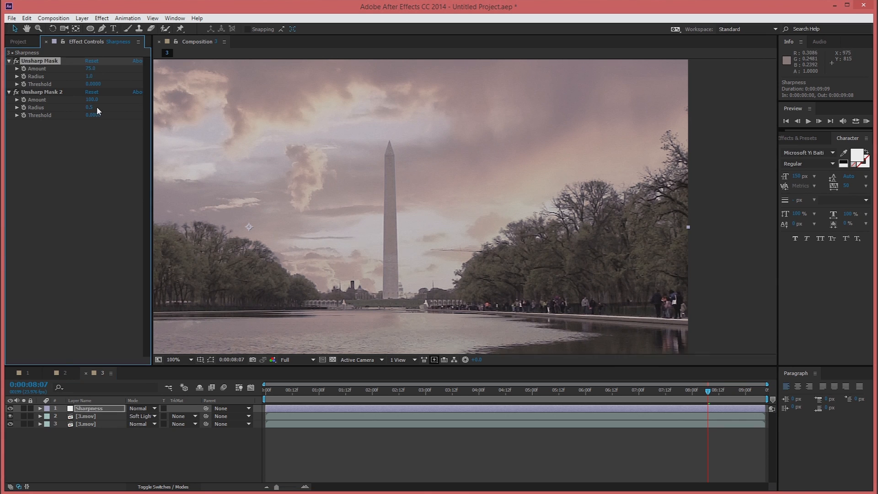
left_click(94, 99)
type("75")
key("Return")
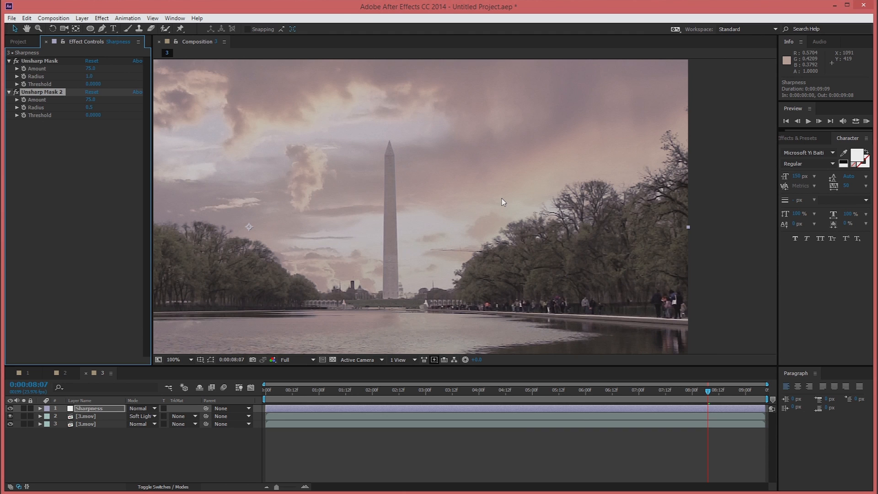
scroll(468, 188, "down", 2)
left_click_drag(276, 155, 365, 157)
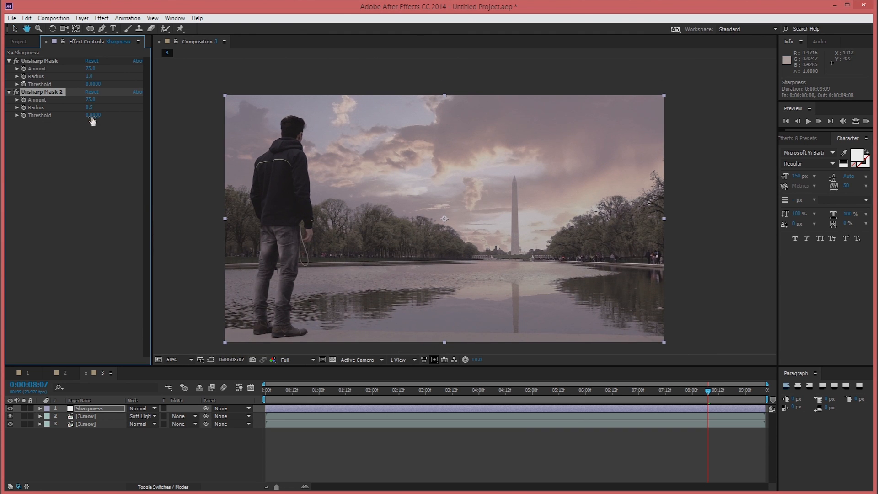
left_click_drag(513, 201, 524, 194)
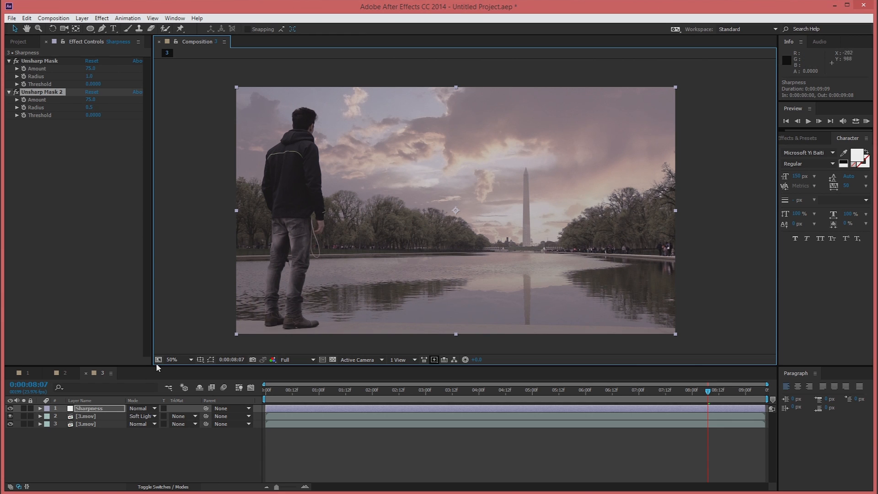
- Copy the HDR PASS layer from composition 2 into composition 3 and extend its end to the end of the composition
left_click(64, 373)
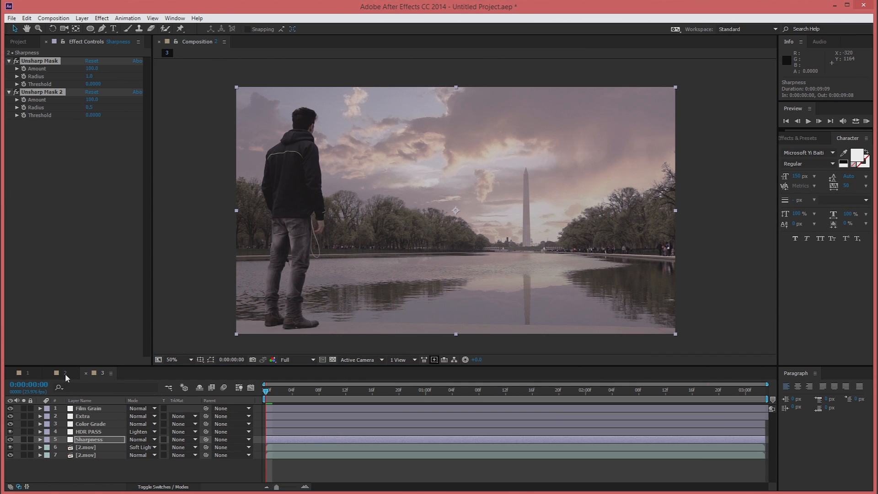
left_click(97, 432)
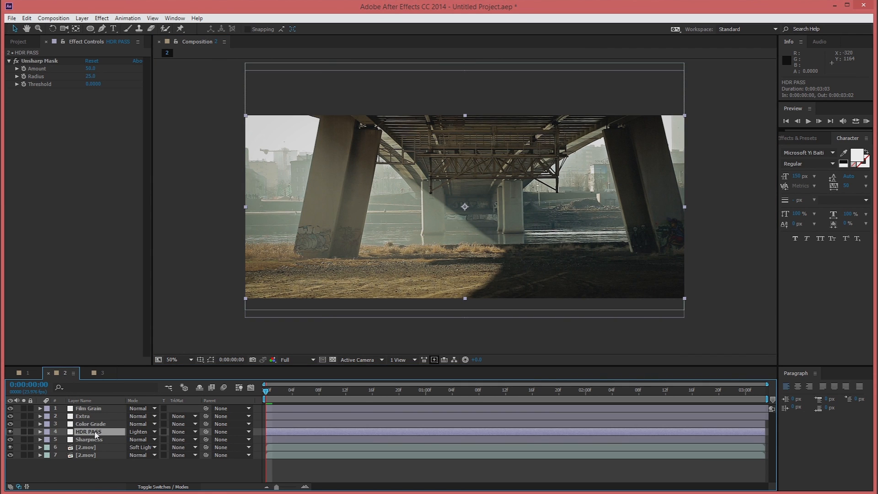
left_click(94, 374)
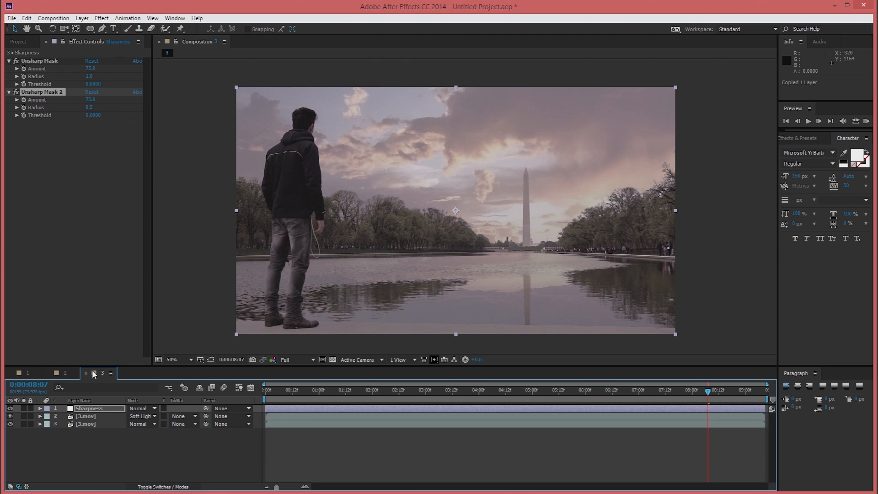
key("ctrl+v")
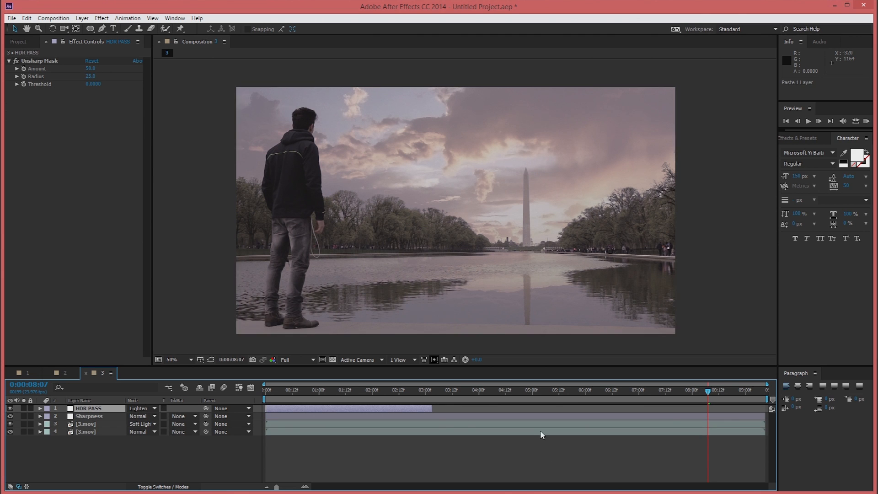
left_click_drag(431, 408, 766, 412)
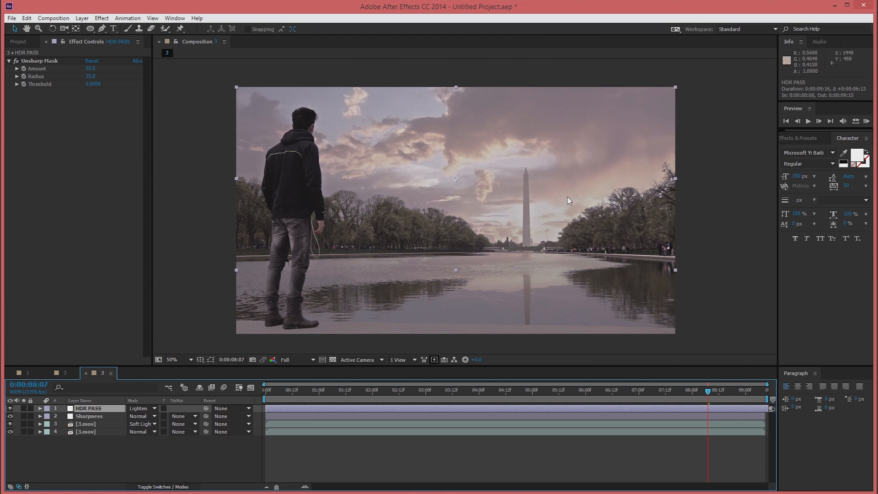
- Compare the clouds with and without HDR PASS, and set its Unsharp Mask Amount to 75
scroll(567, 197, "up", 1)
key("space")
left_click_drag(544, 141, 517, 215)
left_click(10, 409)
left_click(10, 408)
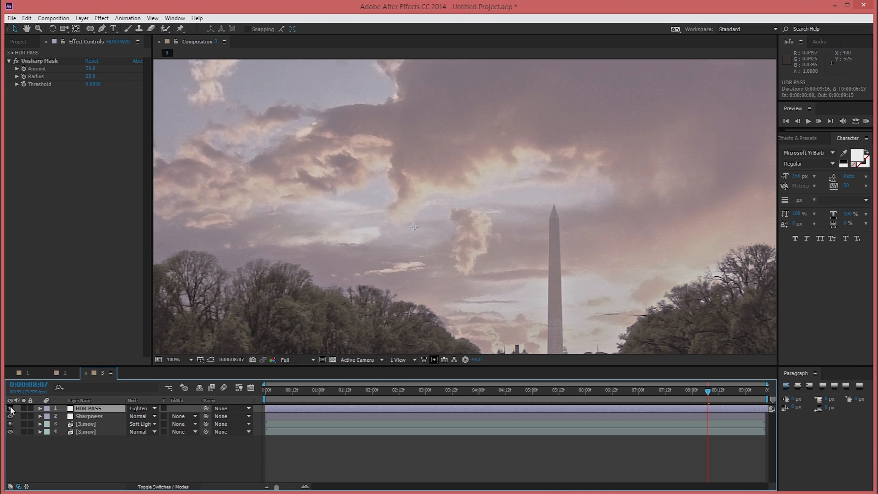
left_click(90, 69)
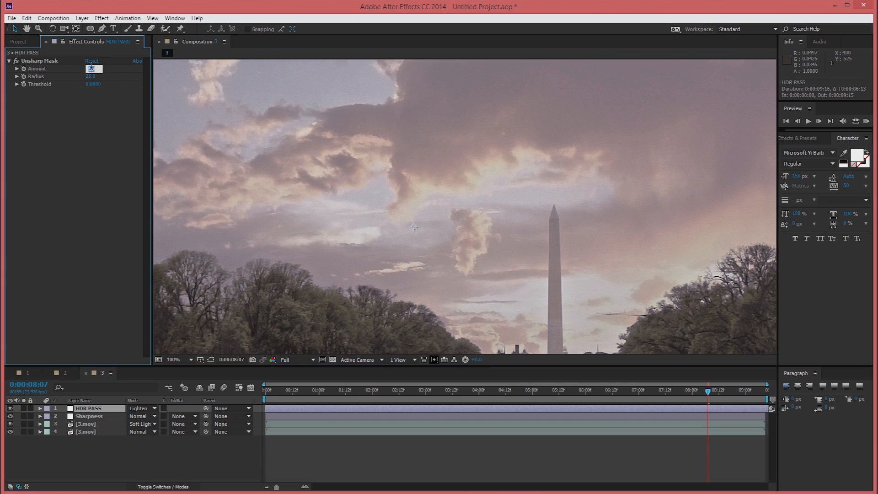
type("75")
key("Return")
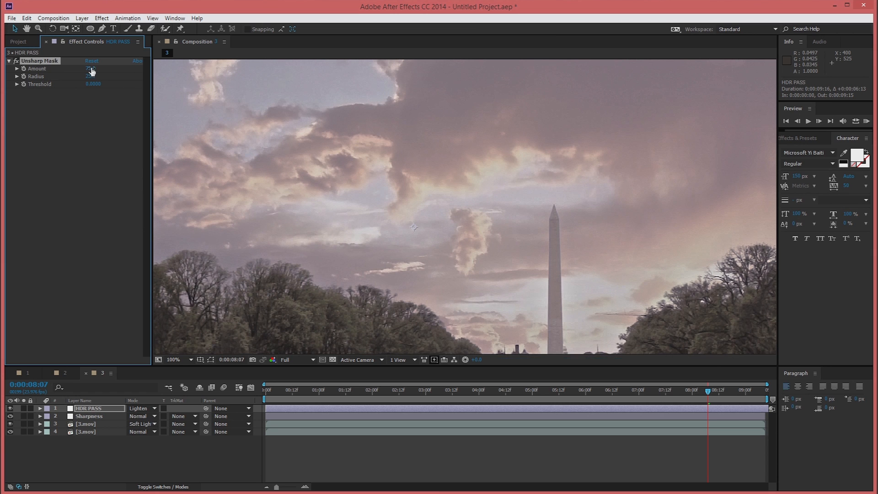
- Compare the picture with and without HDR PASS's Unsharp Mask, examining the area around the standing man up close
left_click(16, 61)
scroll(476, 226, "down", 1)
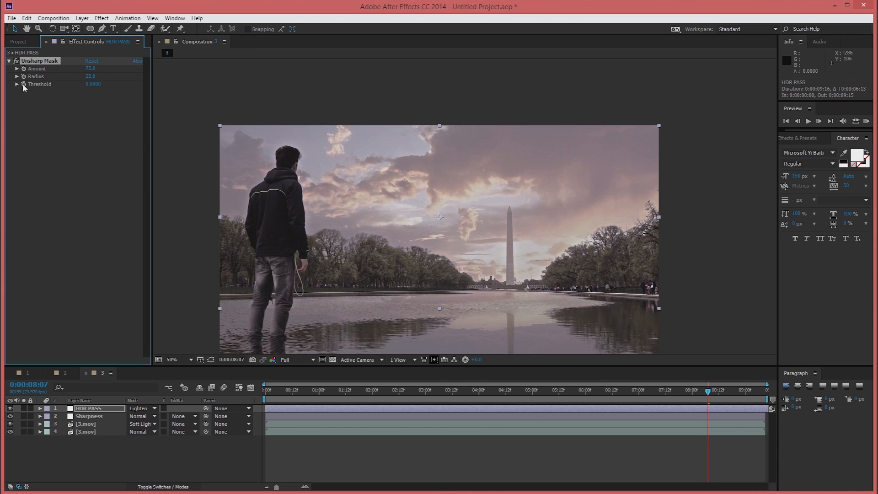
left_click(16, 61)
scroll(462, 192, "up", 2)
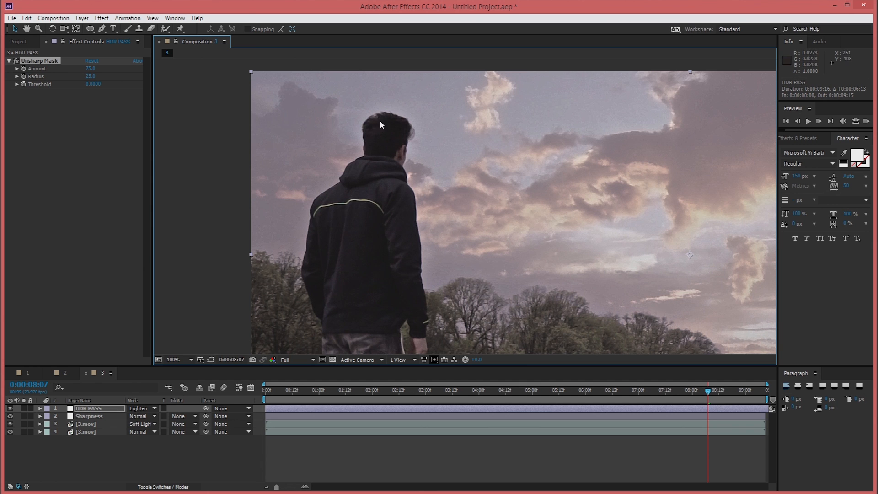
scroll(433, 182, "down", 2)
key("h")
left_click_drag(621, 188, 581, 168)
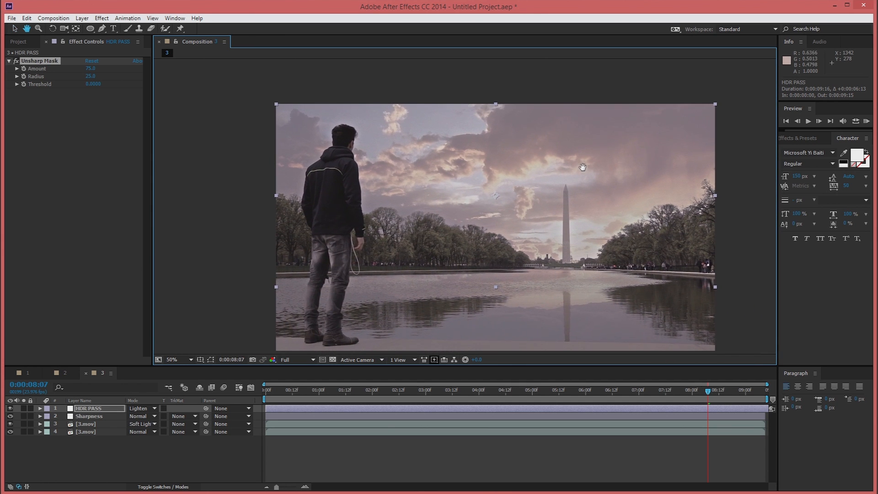
- Draw a closed nine-point mask on HDR PASS that cuts across the man's shoulder and head, excludes the sky behind him and encloses the remaining frame
left_click(101, 30)
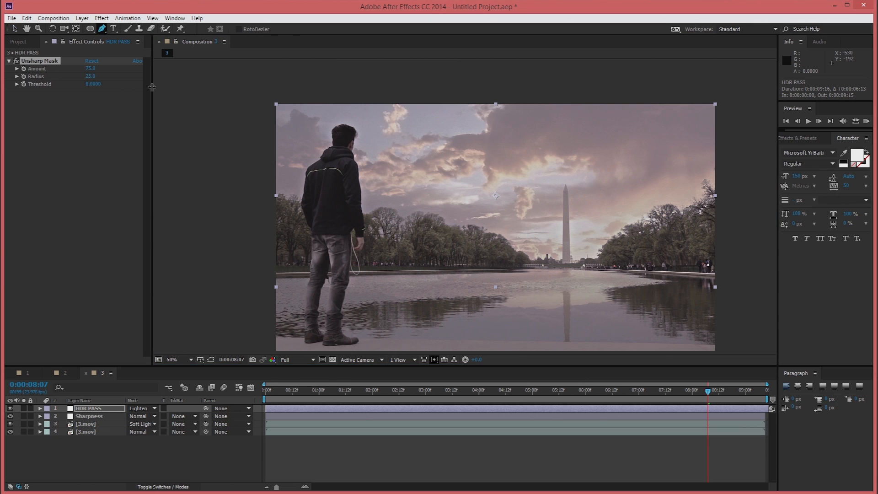
left_click(256, 189)
left_click(299, 180)
left_click(335, 157)
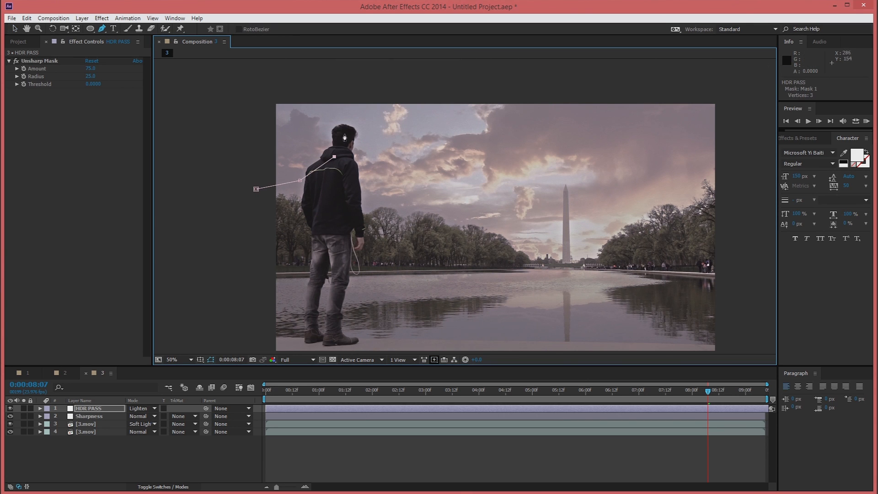
left_click(348, 129)
left_click(385, 83)
key("comma")
left_click(632, 119)
left_click(705, 271)
left_click_drag(584, 318, 560, 316)
left_click(257, 299)
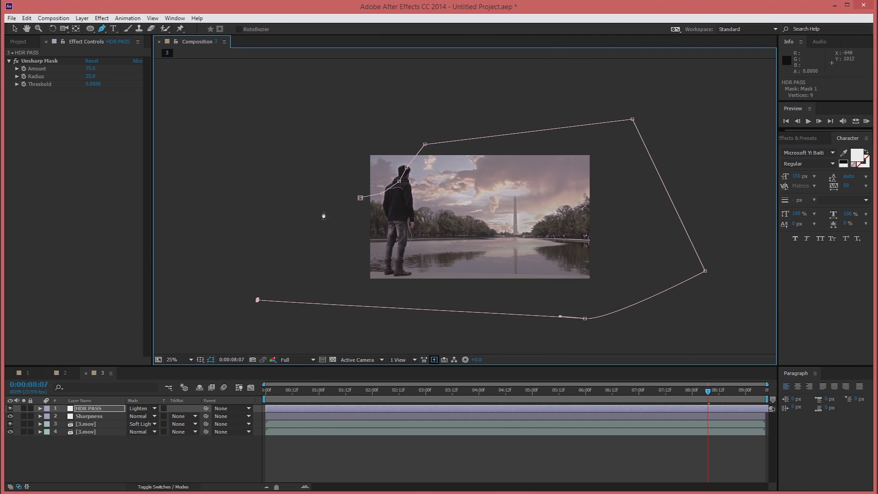
left_click(361, 198)
key("period")
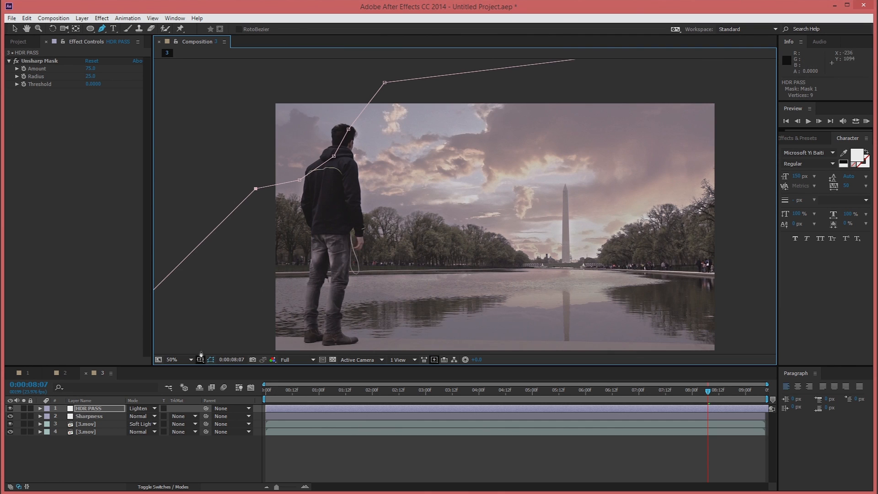
- Hide the mask outlines in the composition view and set the feather of HDR PASS's mask to 50 pixels
left_click(15, 29)
left_click(210, 359)
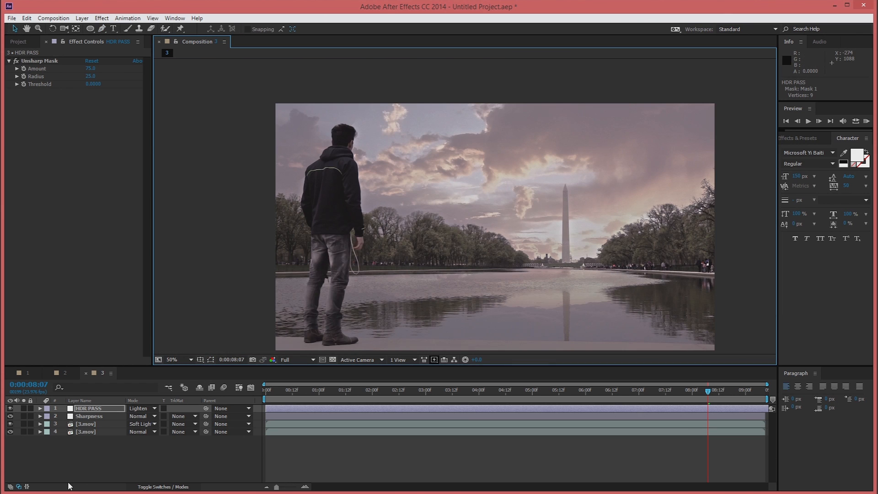
key("f")
left_click(141, 424)
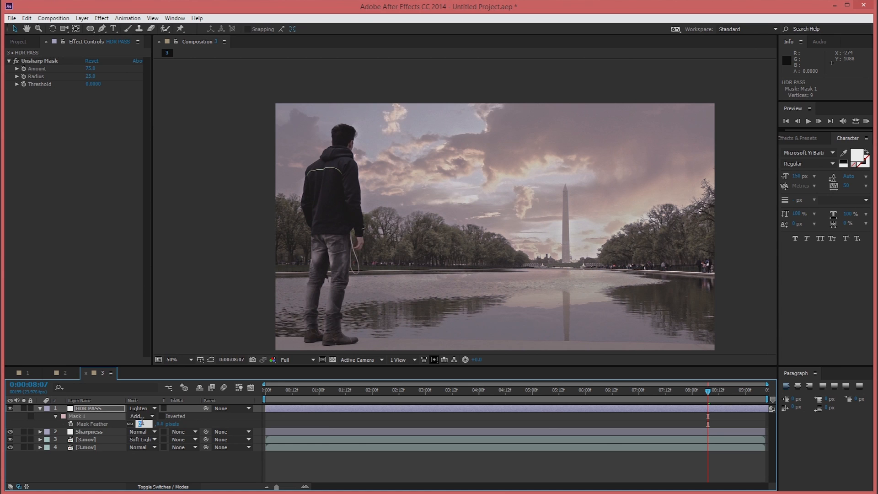
type("50")
key("Return")
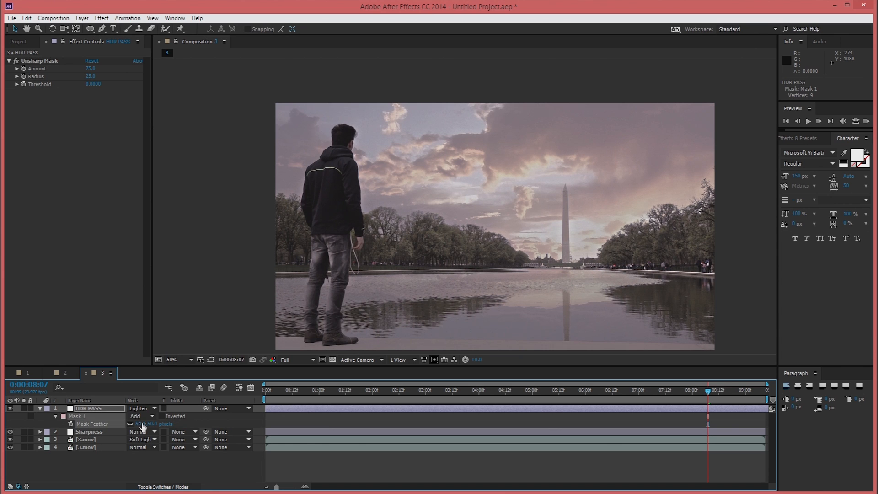
left_click(41, 408)
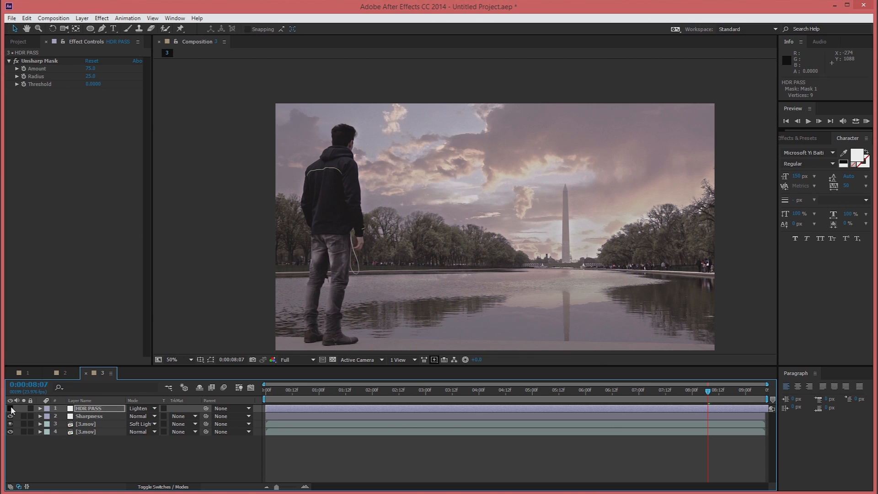
- Compare the picture with and without the masked HDR PASS layer
left_click(11, 408)
left_click(10, 409)
left_click(10, 409)
- Move the HDR PASS mask points at the man's head and neck slightly downward, with the mask outlines shown only while editing
left_click(211, 359)
left_click_drag(350, 137, 335, 166)
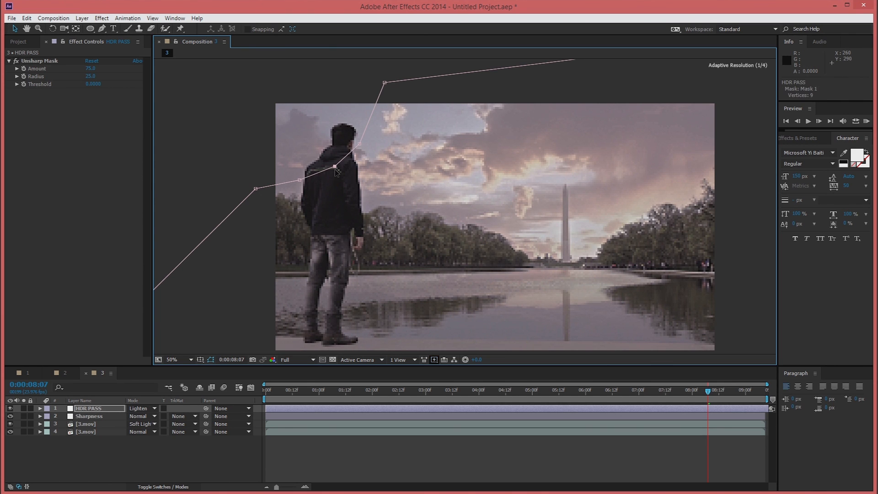
left_click(211, 359)
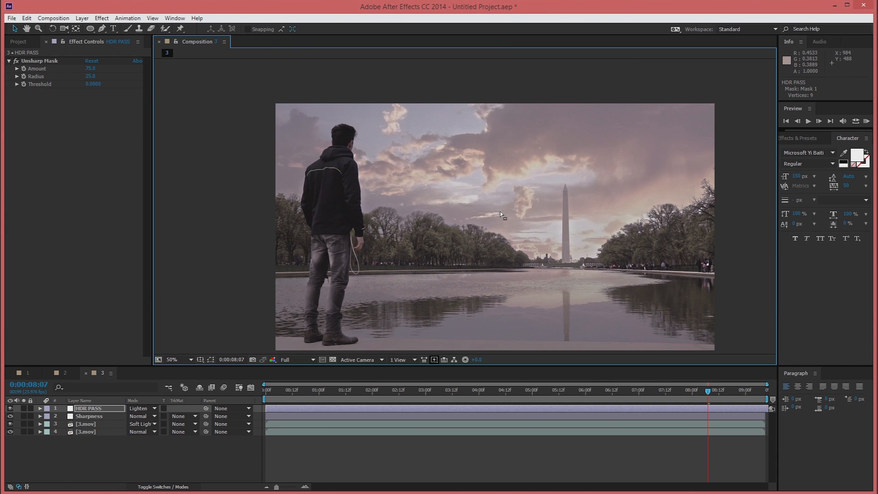
- Add a new adjustment layer above HDR PASS and rename it Color Grade
left_click_drag(581, 233, 549, 219)
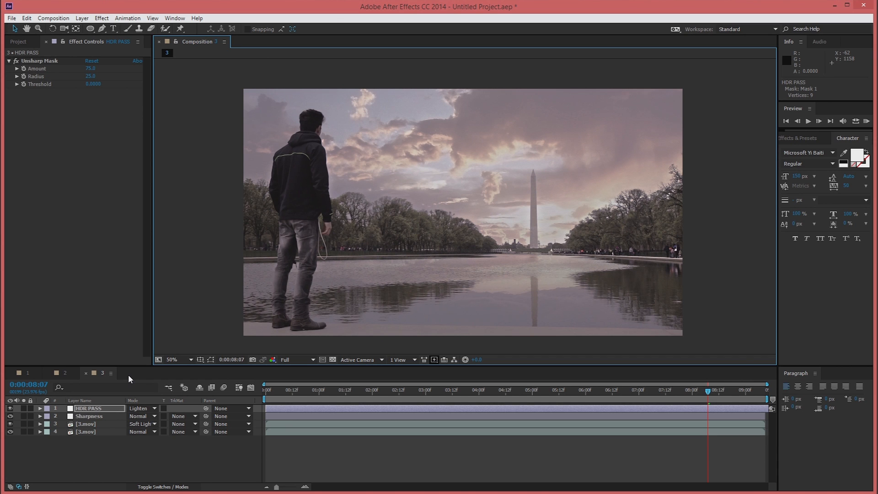
key("ctrl+alt+y")
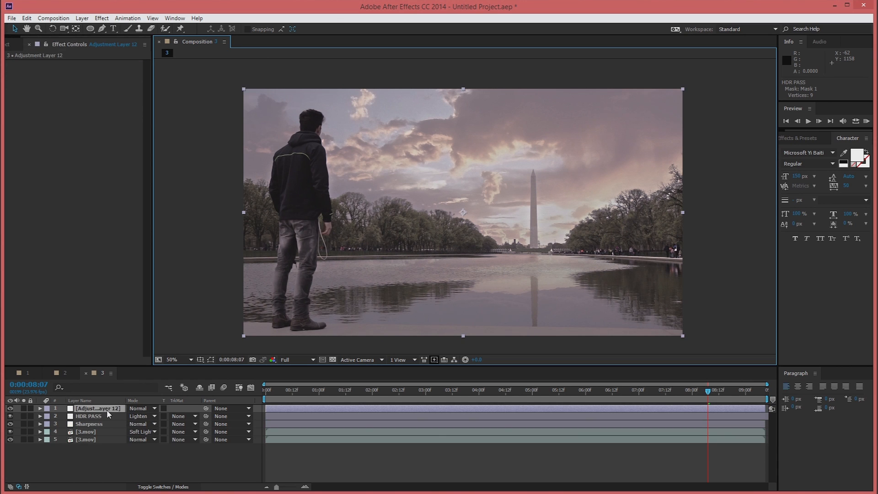
right_click(106, 410)
left_click(140, 407)
type("Color Grade")
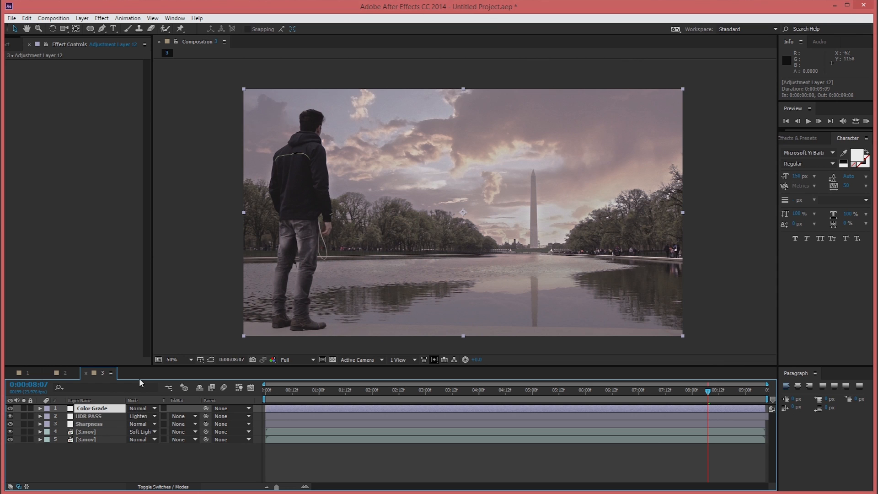
left_click(106, 459)
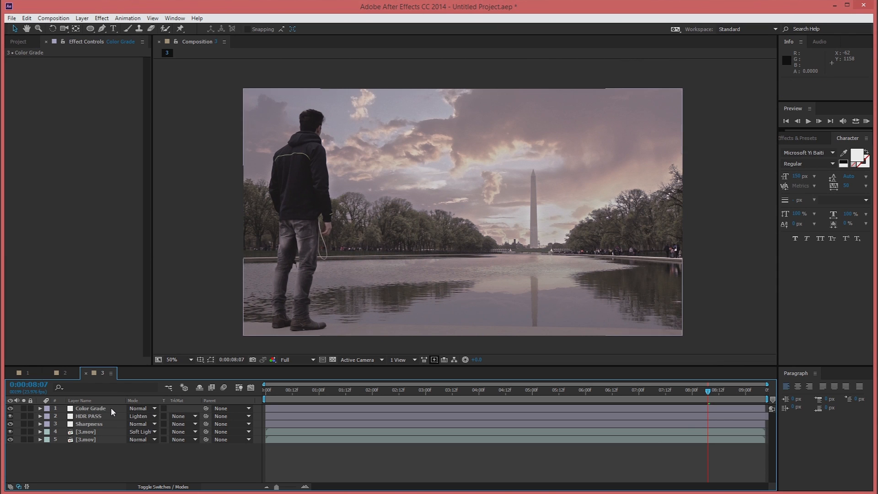
- Apply a Hue/Saturation effect to the Color Grade layer and set its Master Saturation to 25
left_click(111, 408)
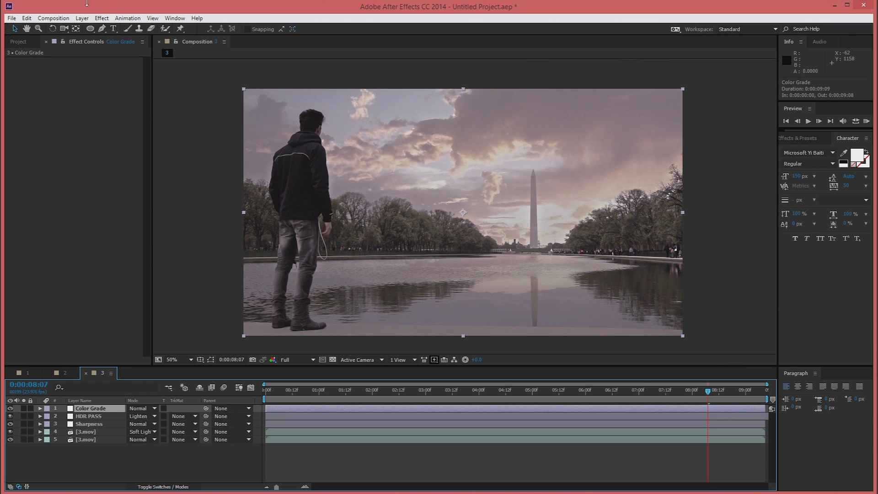
left_click(102, 18)
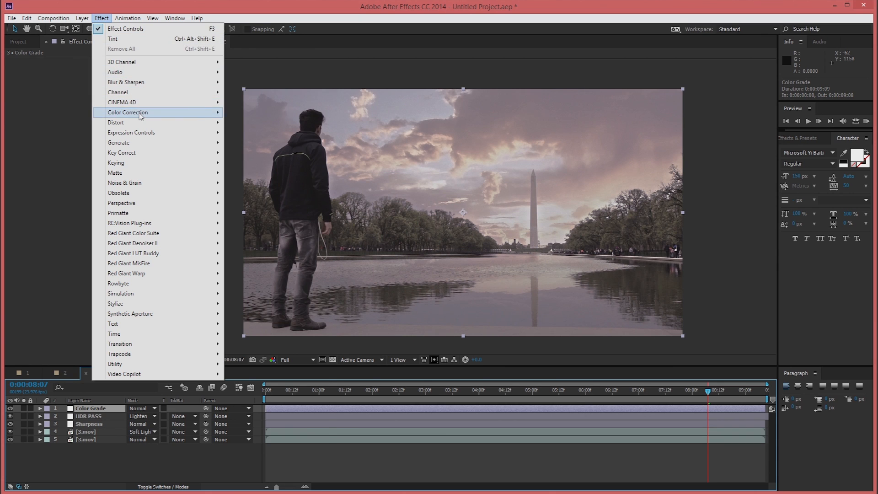
mouse_move(140, 117)
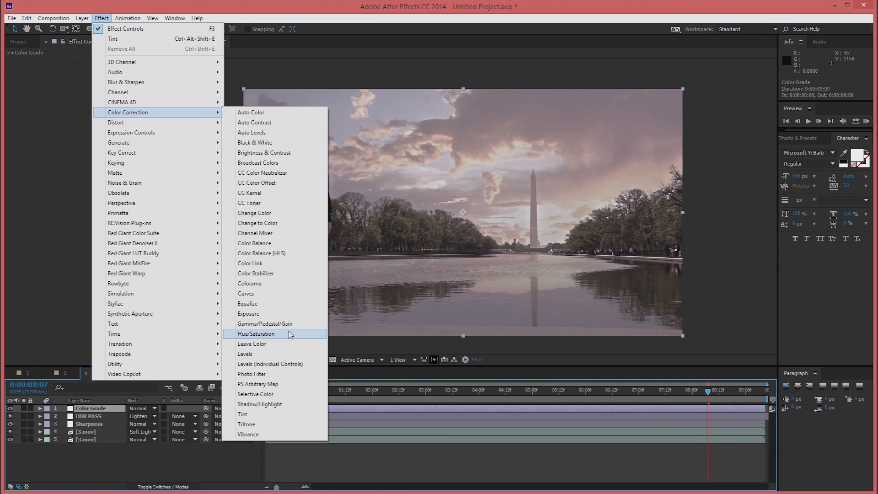
left_click(256, 333)
left_click(87, 131)
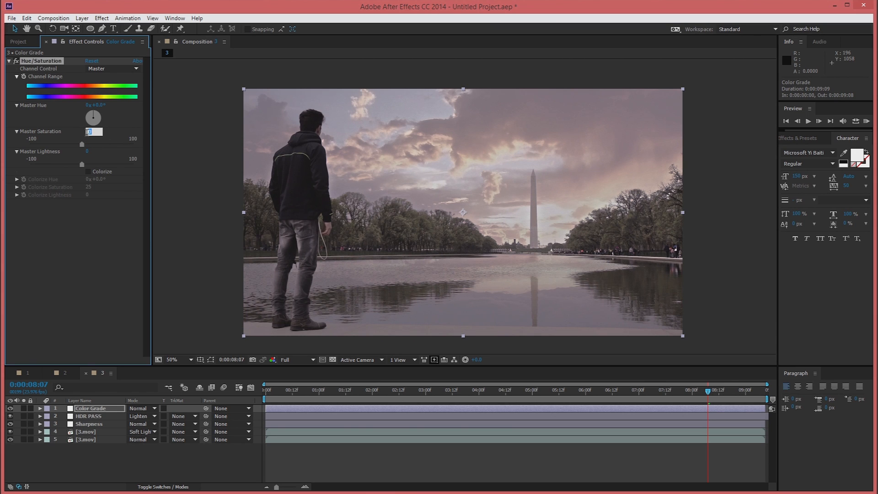
type("25")
key("Return")
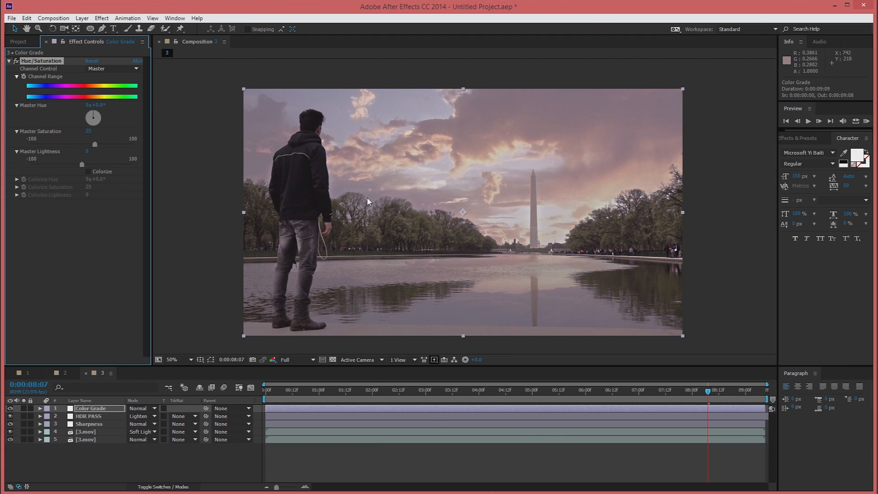
left_click(9, 61)
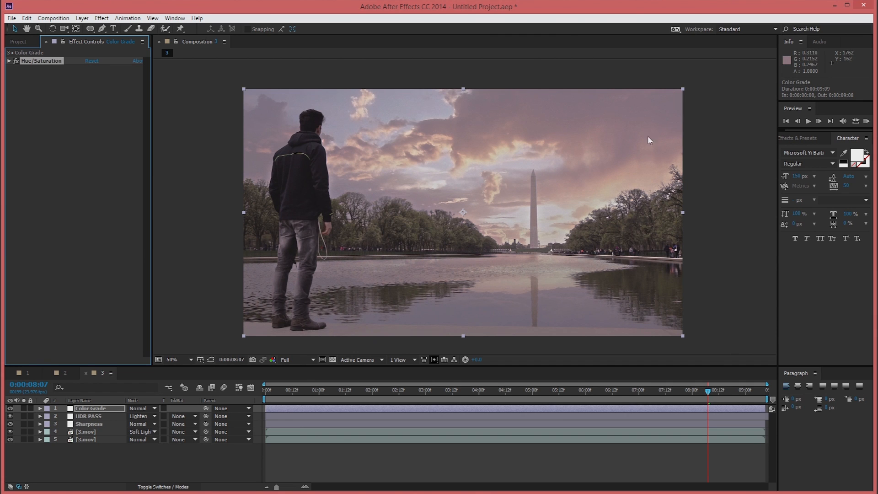
- Open the list of color correction effects for the Color Grade layer
left_click(100, 20)
mouse_move(137, 112)
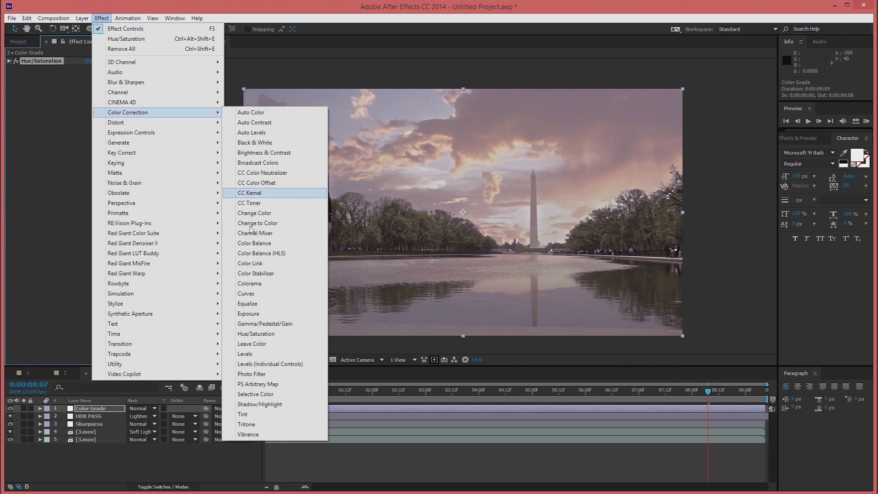
- Add a Color Balance effect to the Color Grade layer, adjusting its shadow red balance and setting its midtone red balance to -7.5
left_click(268, 243)
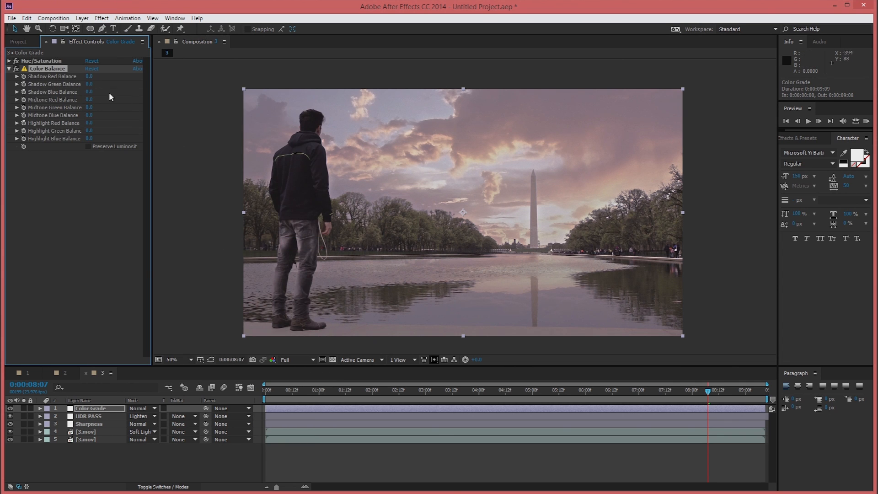
left_click(89, 77)
key("Return")
left_click(89, 99)
type("-7.5")
key("Return")
left_click(16, 69)
left_click(9, 69)
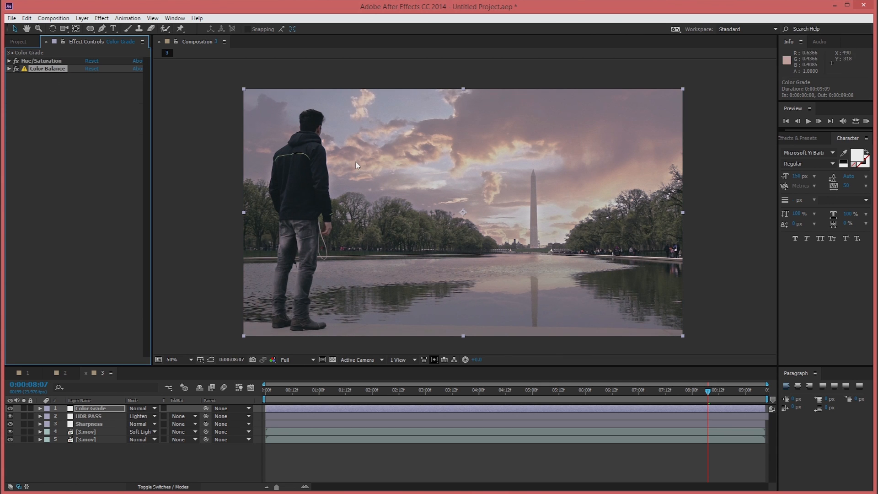
- Add a Curves effect to the Color Grade layer and raise the midpoint of its RGB curve slightly
left_click(102, 18)
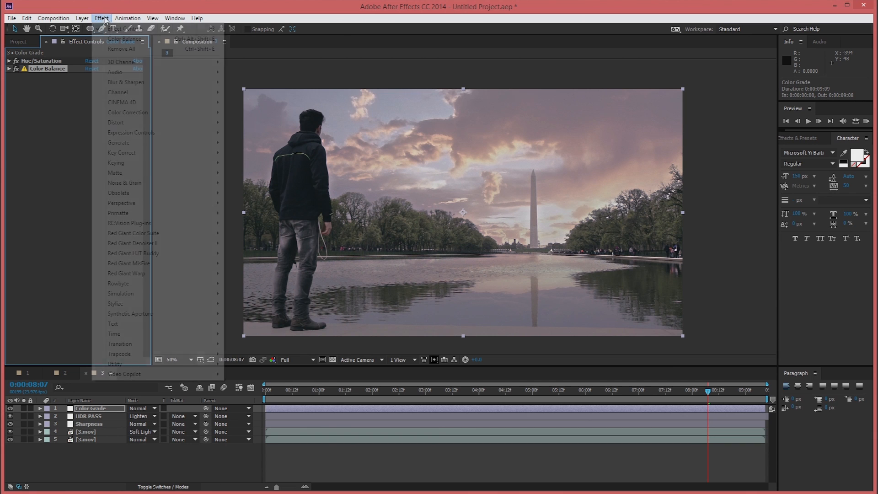
mouse_move(143, 113)
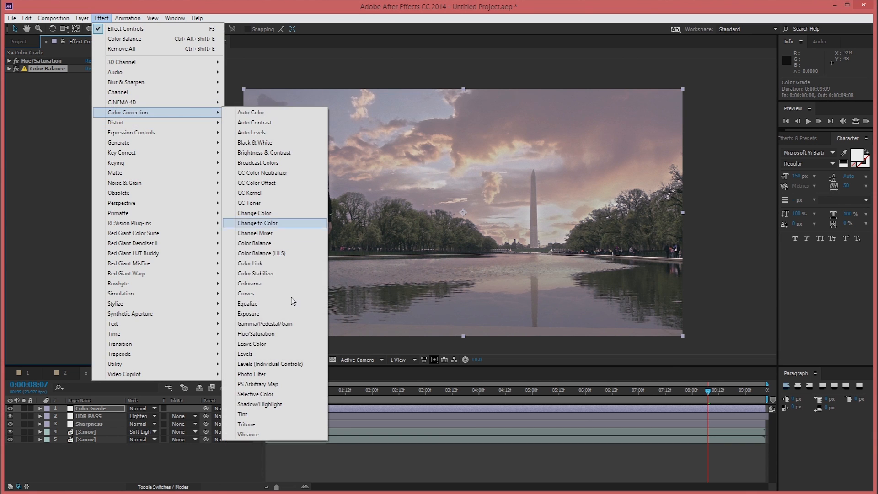
left_click(249, 294)
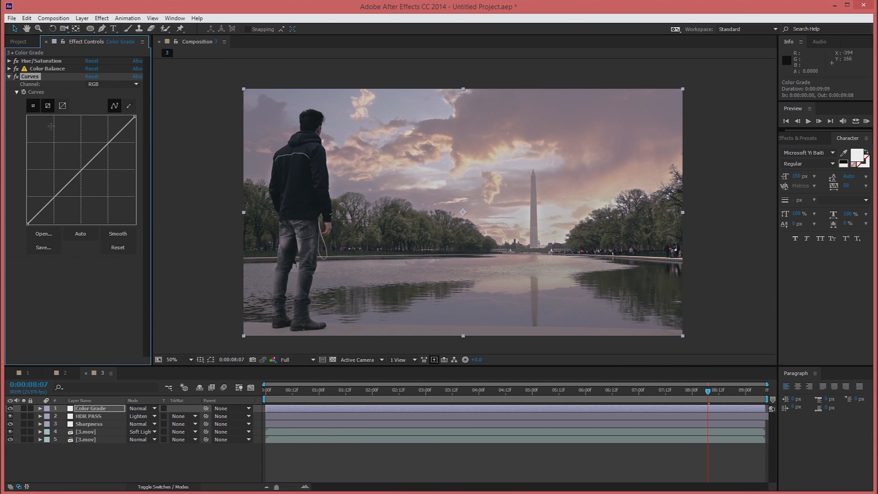
left_click_drag(81, 166, 80, 165)
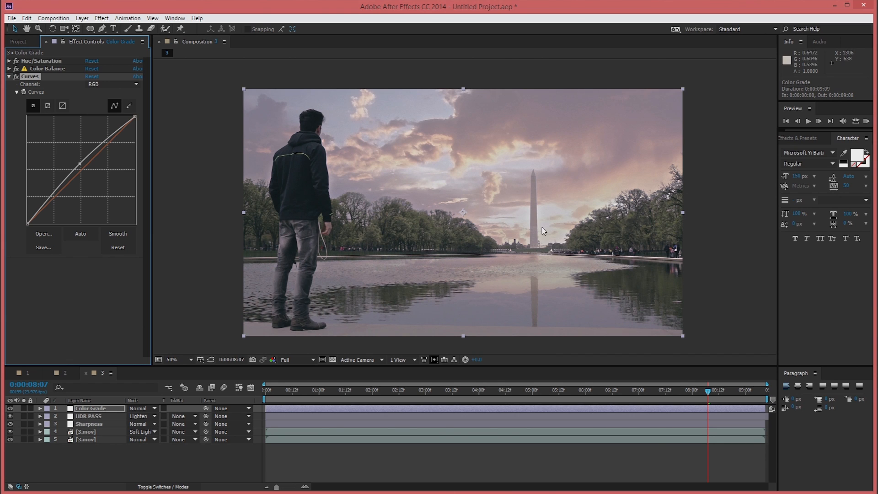
left_click(10, 77)
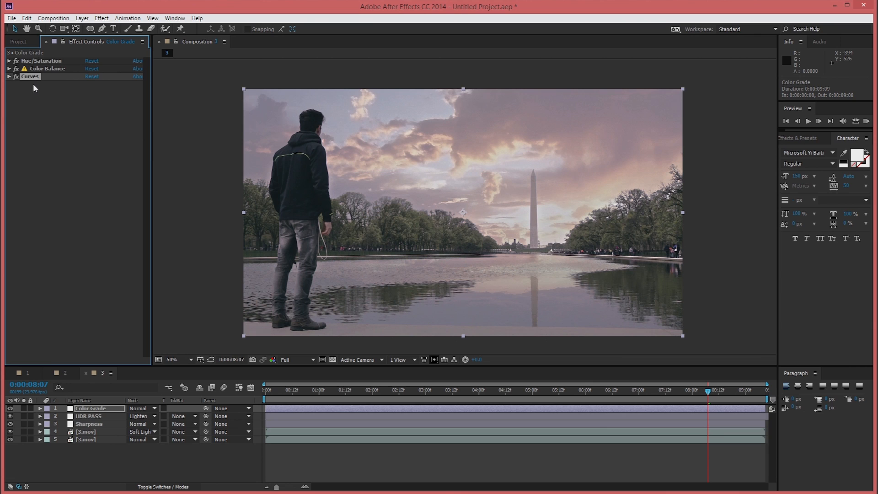
- Add a Glow effect to the Color Grade layer and set its glow radius to 800
left_click(48, 98)
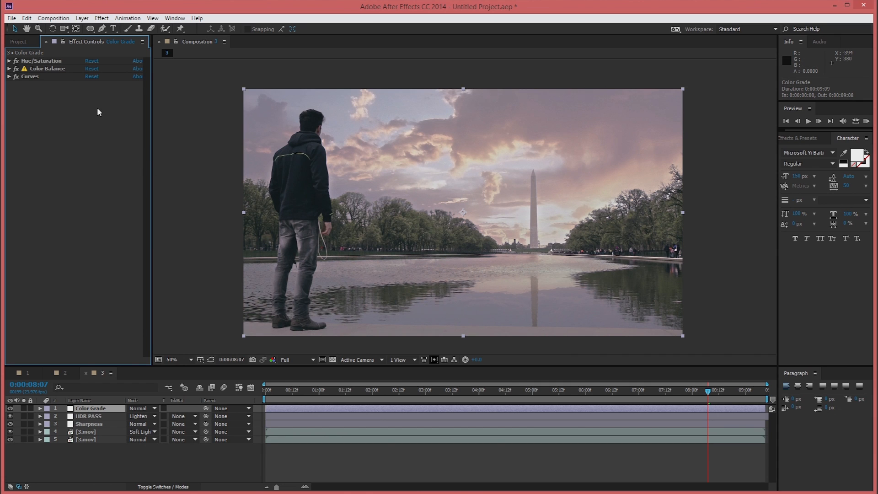
left_click(56, 75)
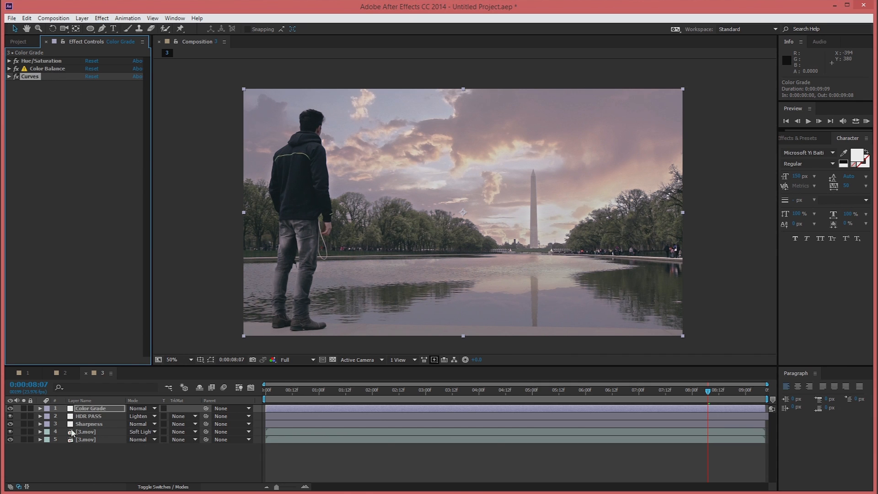
left_click(101, 18)
mouse_move(152, 303)
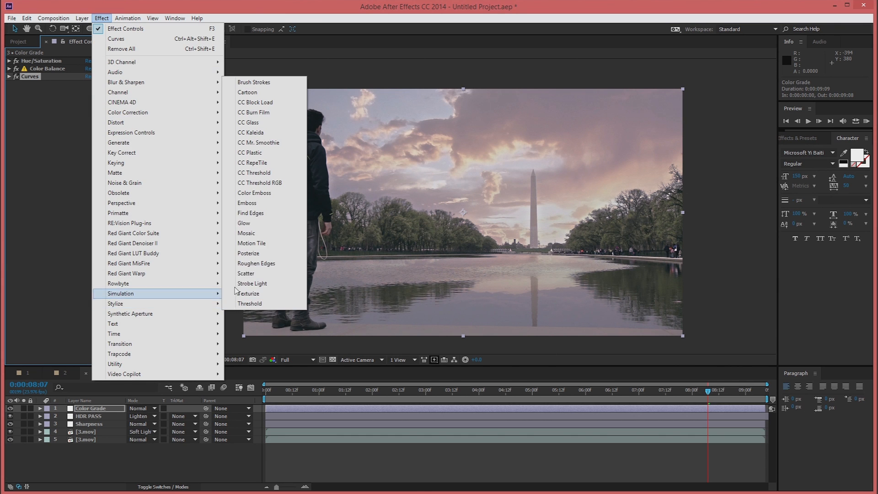
left_click(247, 222)
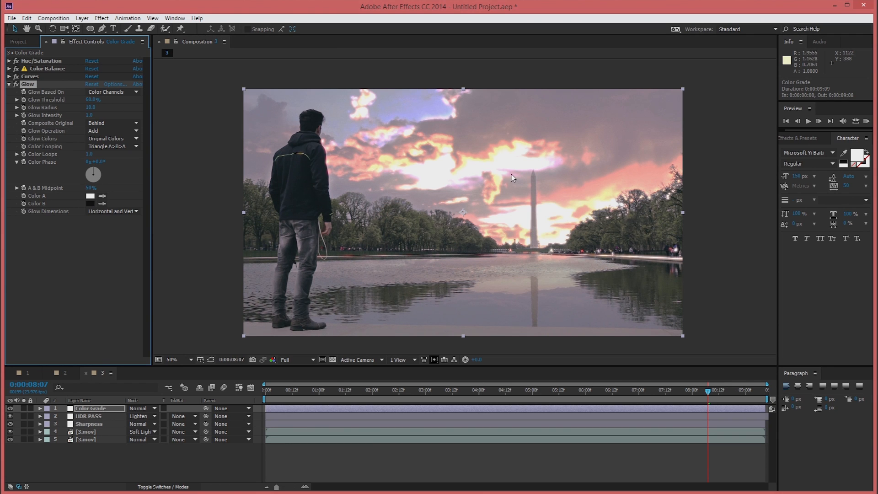
left_click(90, 108)
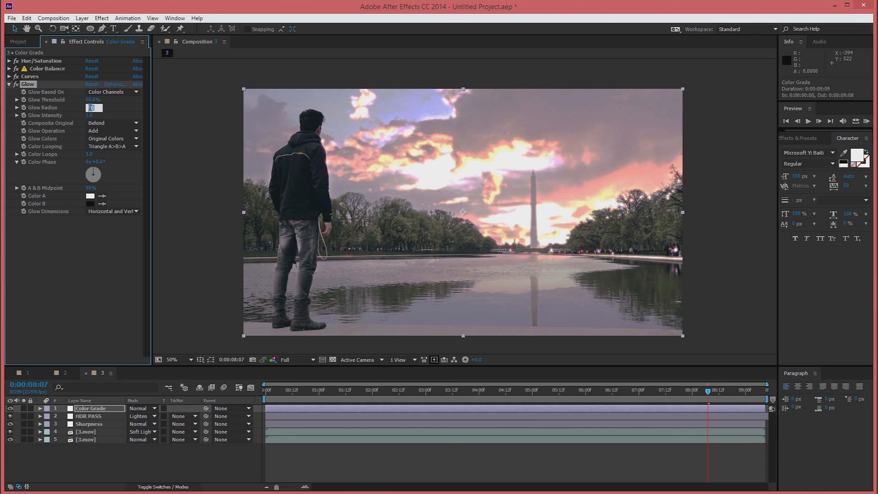
key("Return")
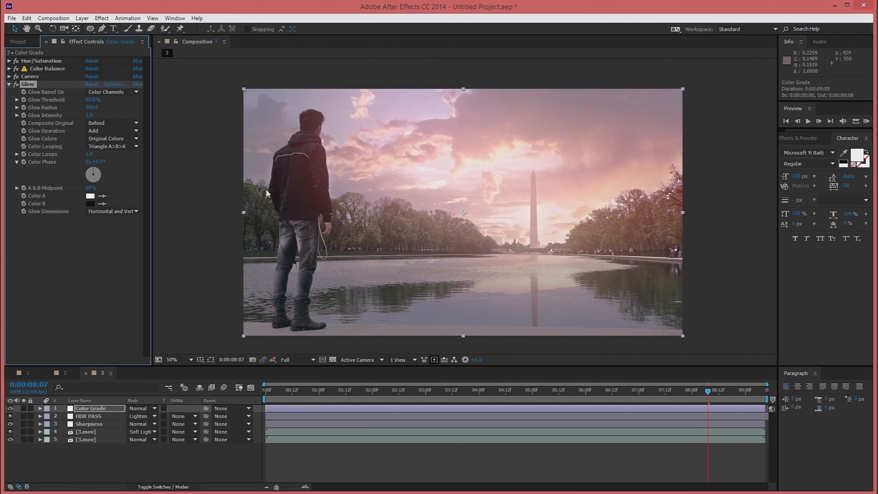
left_click(91, 107)
type("800")
key("Return")
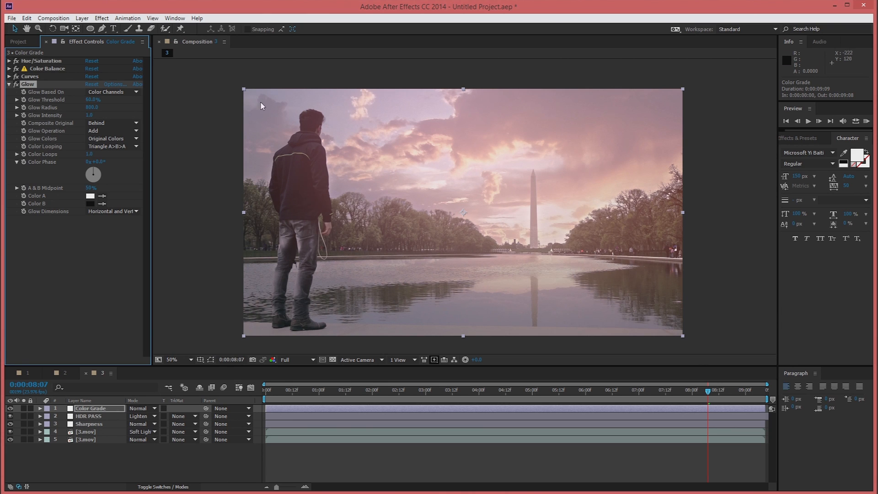
- Set the glow intensity to 0.8 and switch the Glow effect off and on to compare the result
left_click(91, 115)
type(".8")
key("Return")
left_click(16, 84)
left_click(16, 84)
- Copy the Film Grain and Extra layers from composition 2 into composition 3
left_click(63, 373)
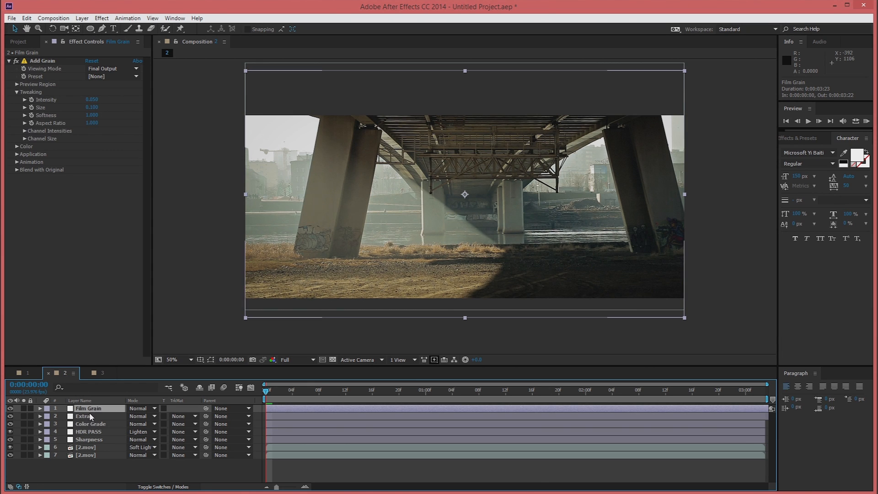
left_click(90, 414, "ctrl")
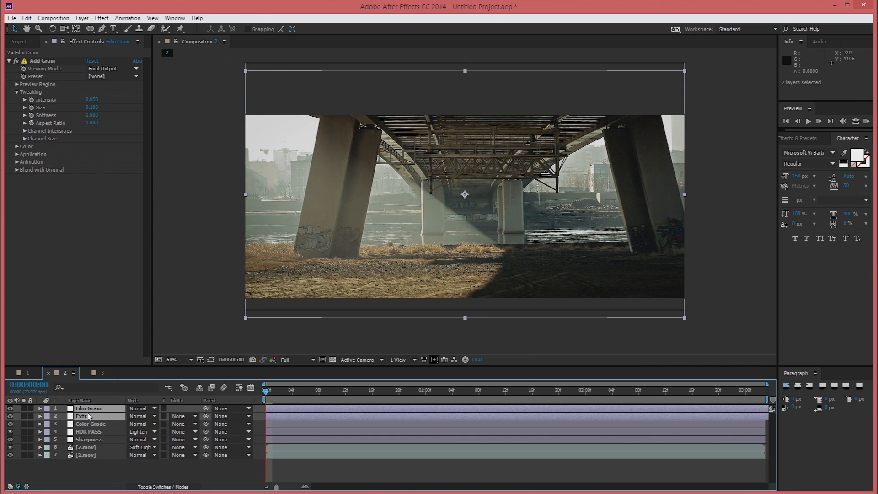
key("ctrl+c")
left_click(93, 373)
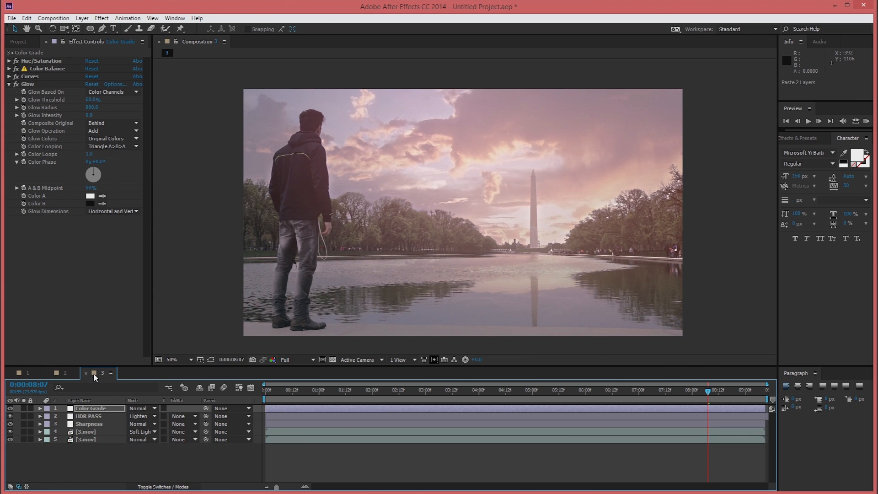
key("ctrl+v")
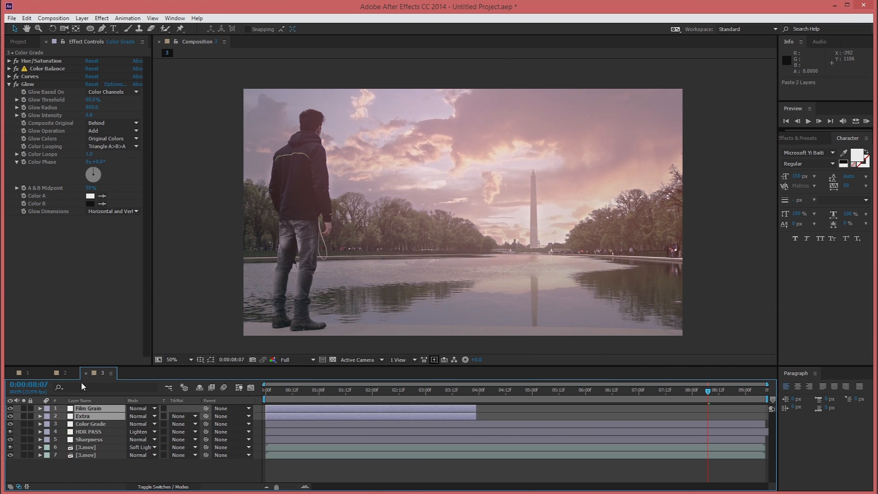
- Extend the pasted Film Grain and Extra layers to the end of the composition
left_click(477, 413)
left_click(467, 409)
left_click(469, 416, "ctrl")
left_click_drag(477, 410, 768, 410)
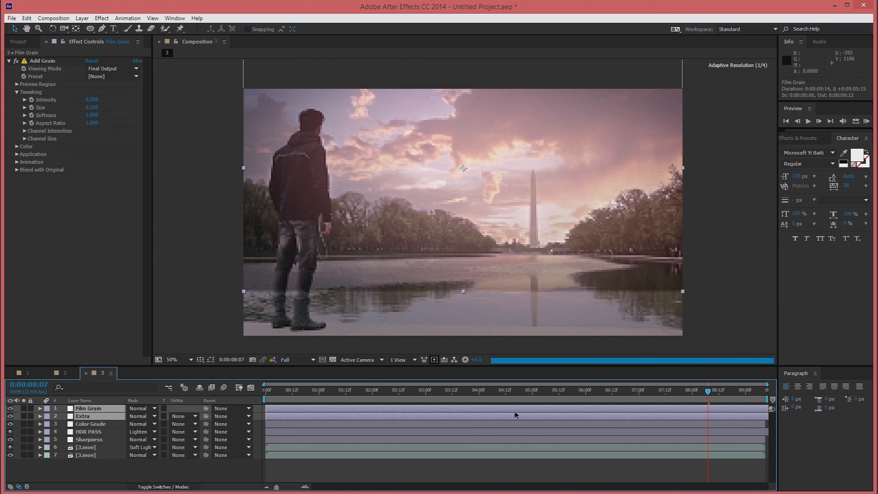
- Reset the transform of the Film Grain and Extra layers so they cover the full frame, and collapse their properties
key("comma")
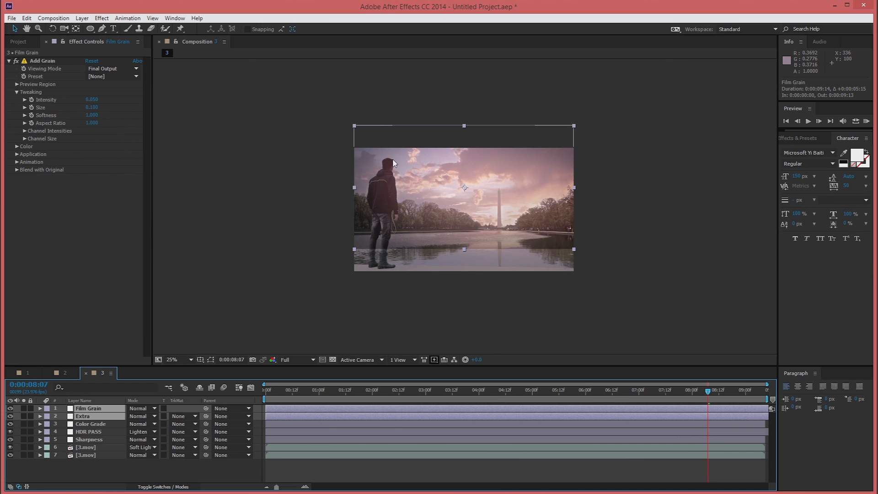
key("period")
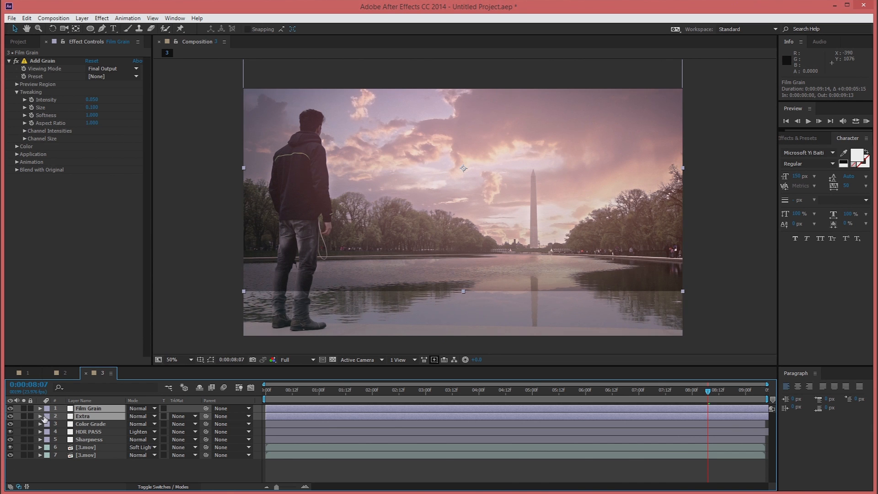
key("comma")
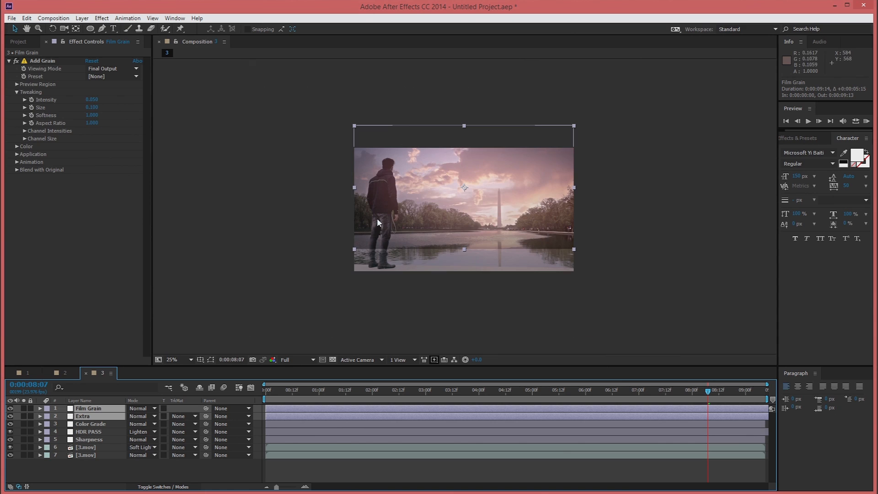
left_click(40, 416)
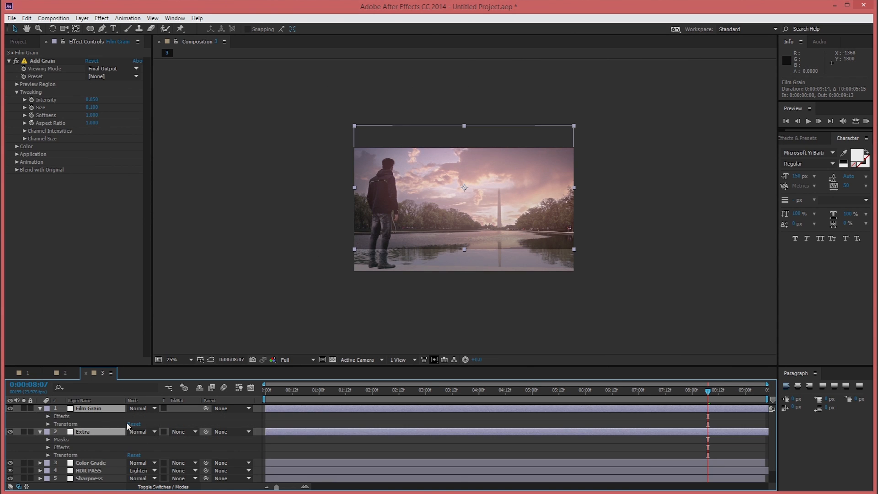
left_click(131, 455)
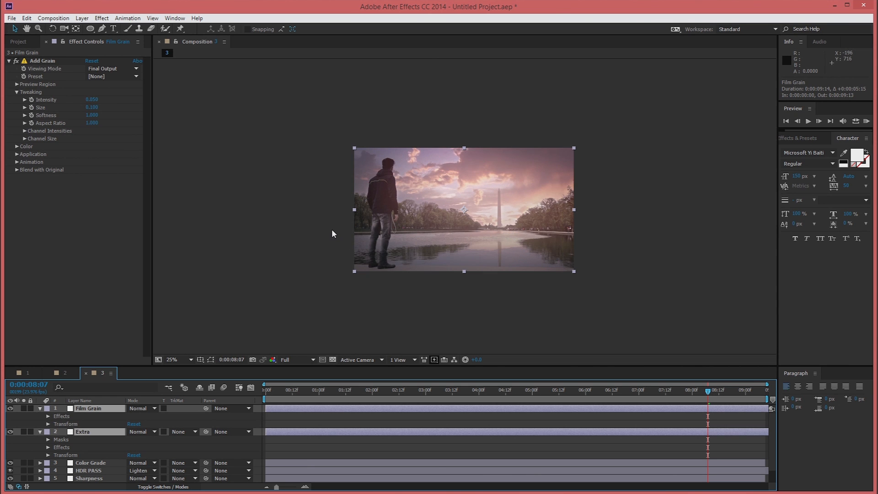
key("period")
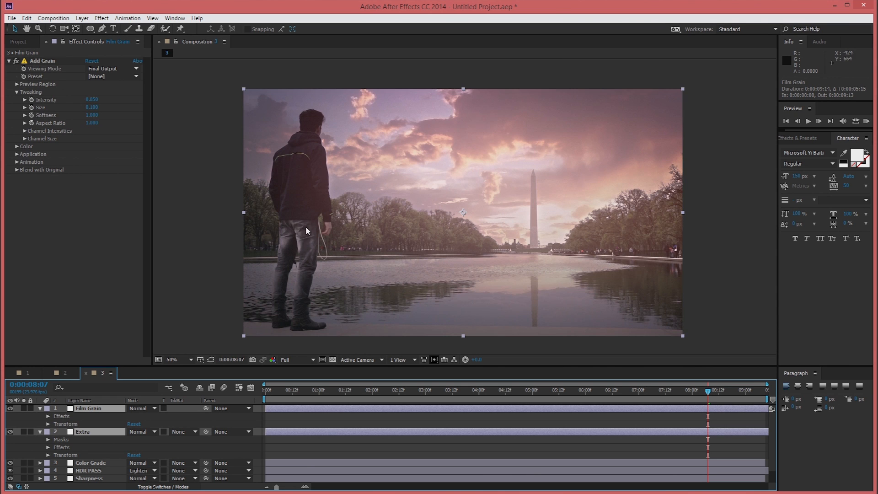
left_click(39, 408)
- Hide the Film Grain layer and switch the Extra layer off and on to compare its effect, leaving it visible
key("comma")
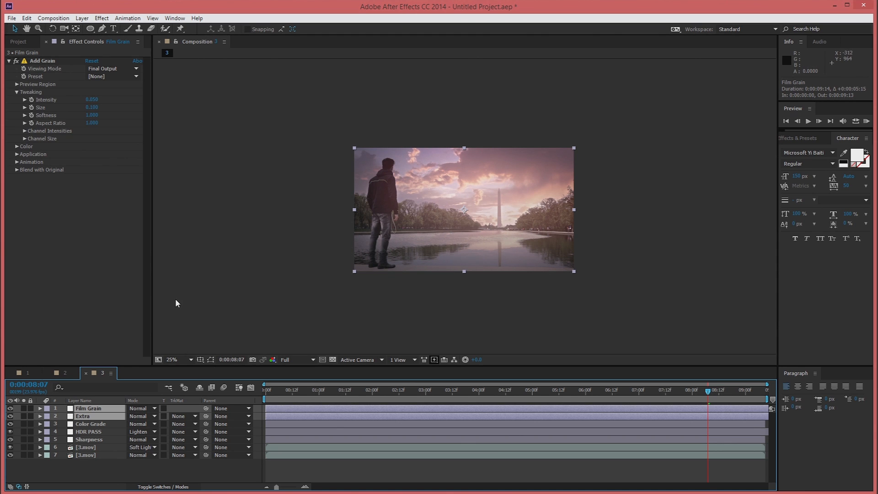
left_click(9, 409)
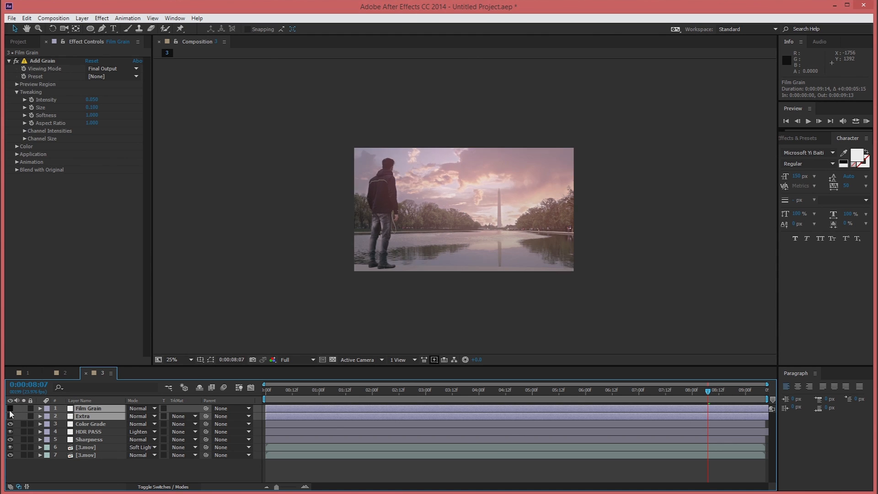
left_click(78, 470)
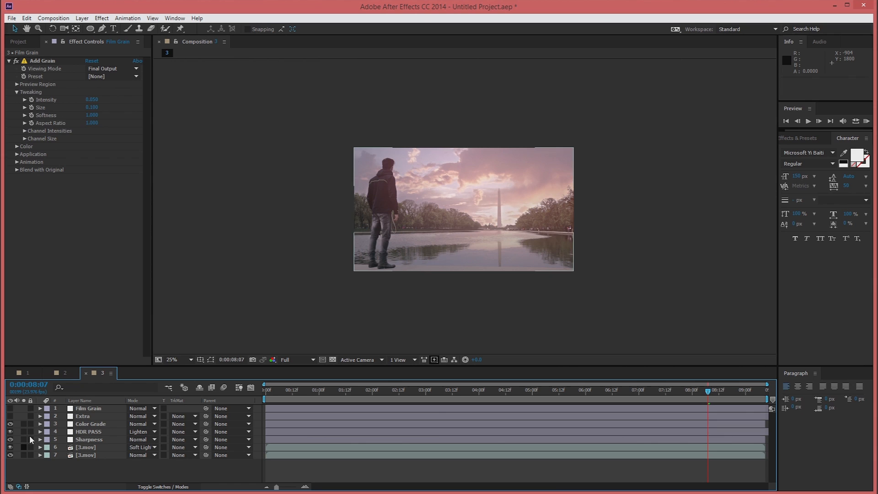
left_click(10, 416)
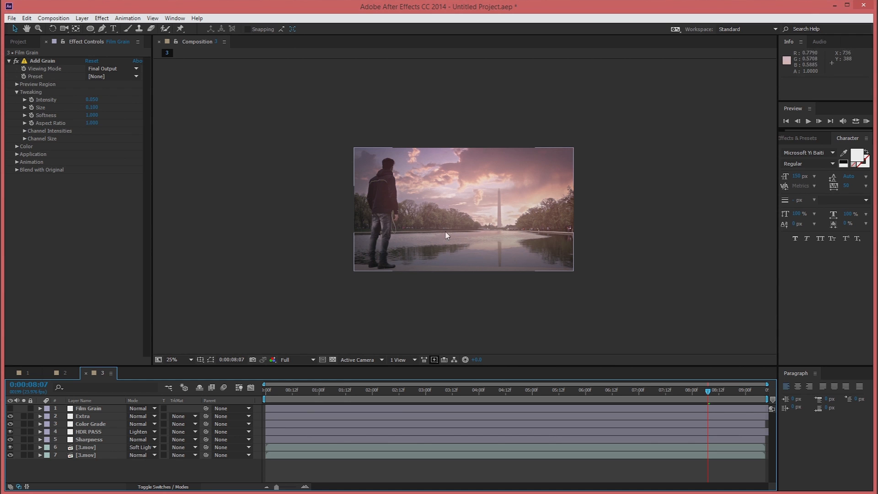
key("period")
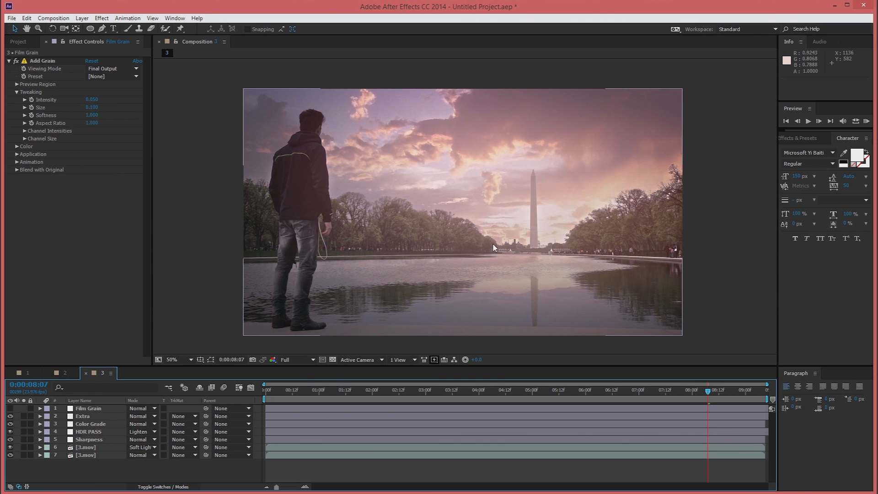
left_click(10, 416)
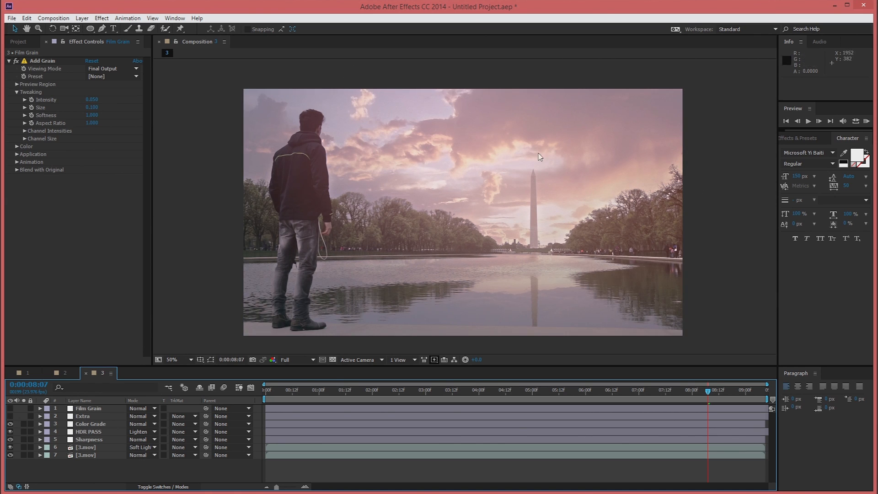
left_click(10, 416)
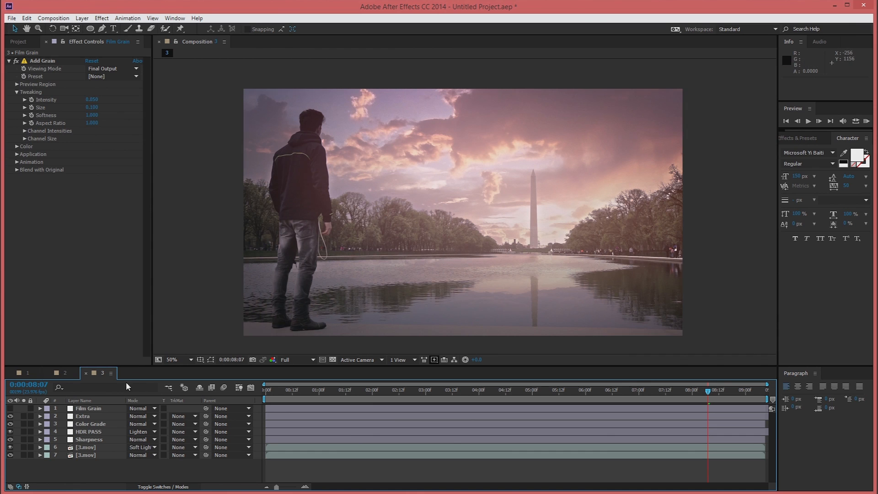
- Pull the RGB curve of the Extra layer lower to darken the vignette, and display the layer's mask outline
left_click(111, 417)
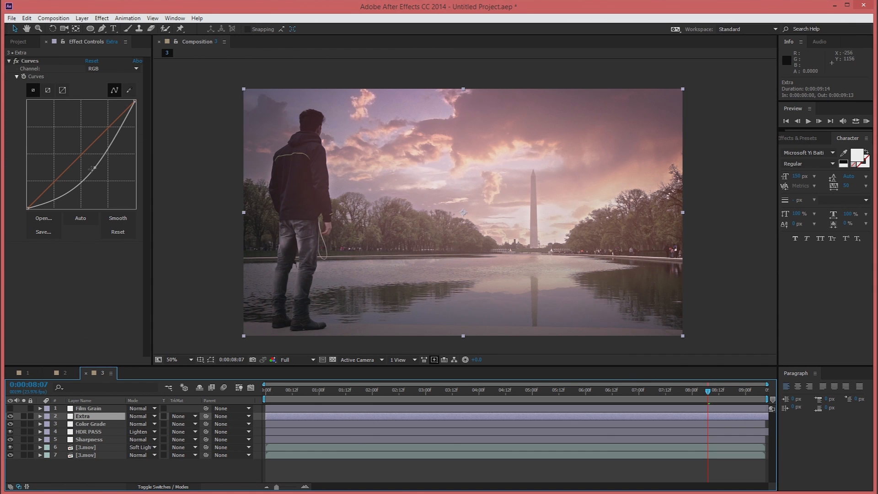
left_click_drag(94, 168, 97, 173)
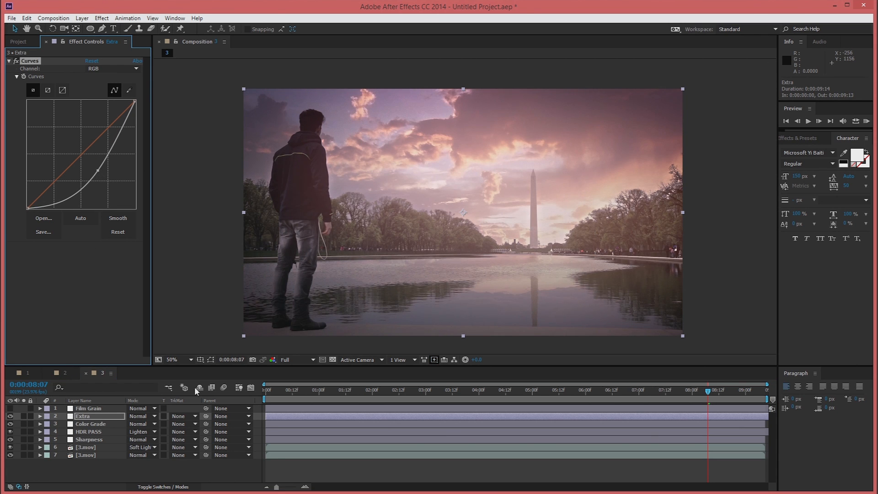
left_click(210, 360)
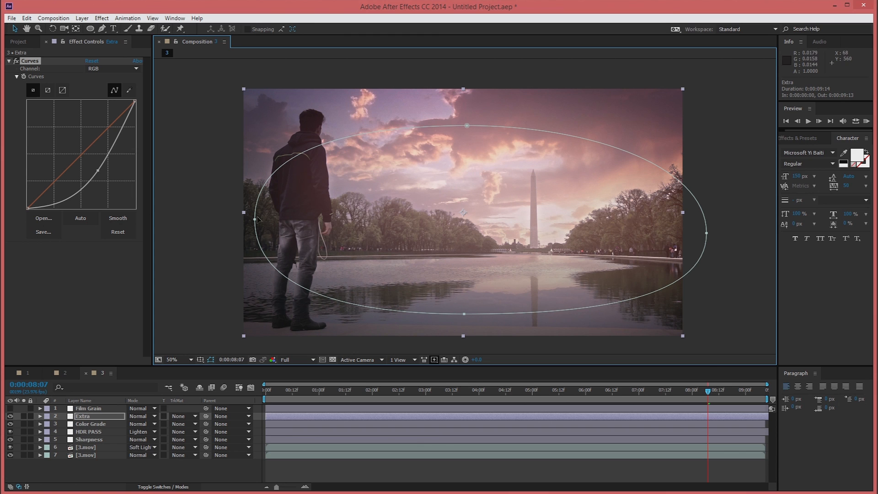
- Reshape the Extra layer's mask by extending its edge beyond the man and pulling its opposite edge inside the frame, and hide the mask outline
left_click_drag(255, 219, 224, 213)
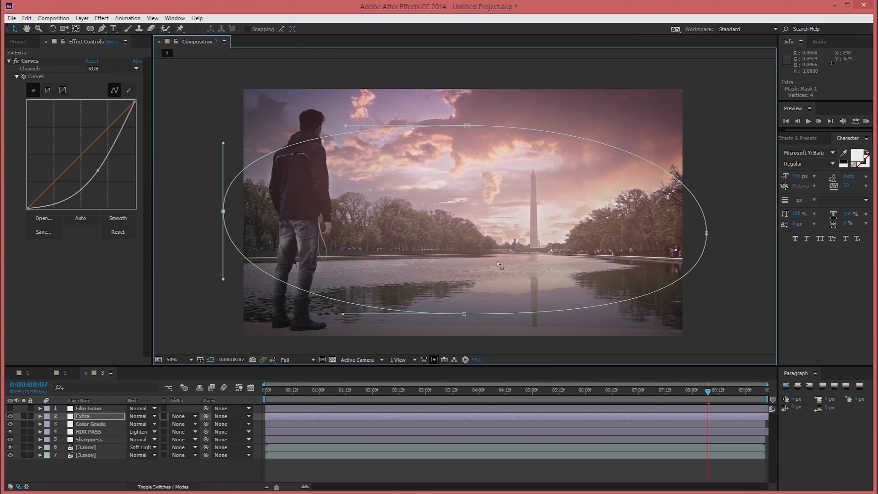
left_click_drag(707, 234, 658, 227)
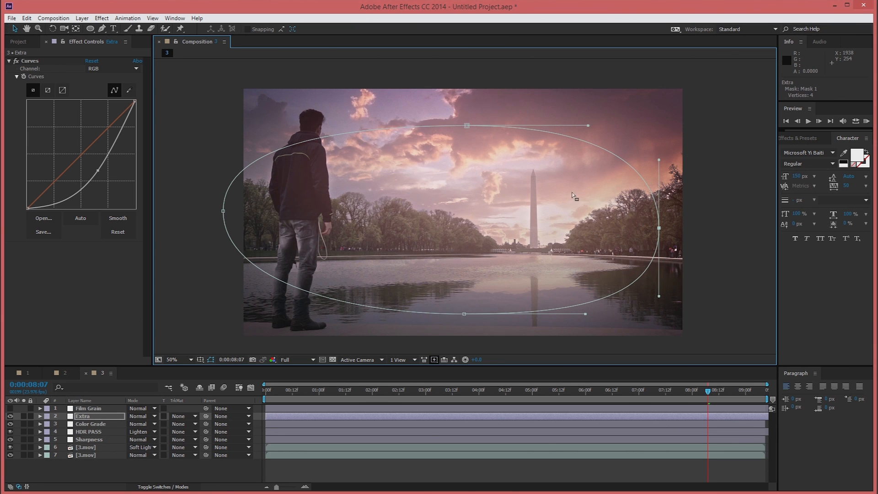
left_click(210, 360)
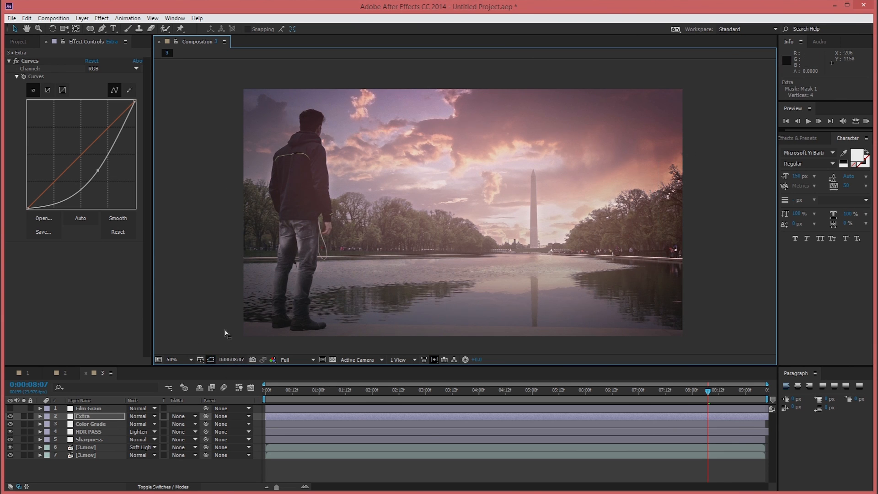
- Solo the bottom 3.mov layer and release the solo to compare the original footage with the graded shot
scroll(264, 227, "down", 2)
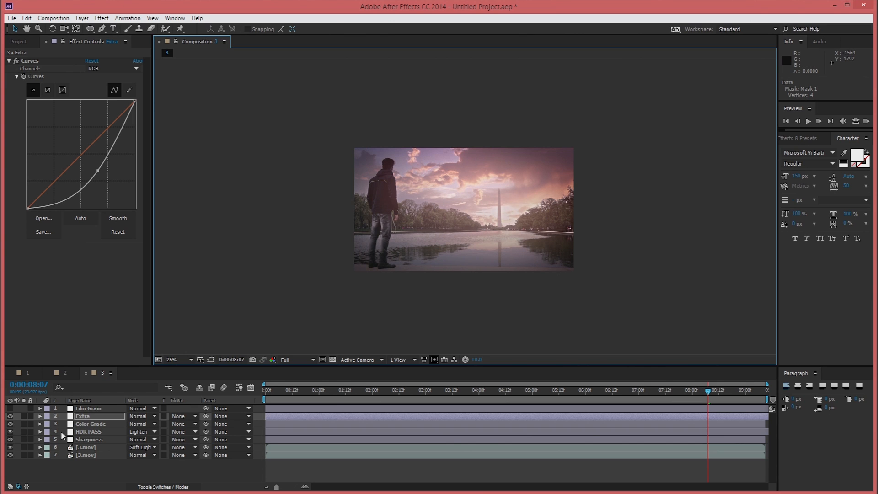
left_click(25, 456)
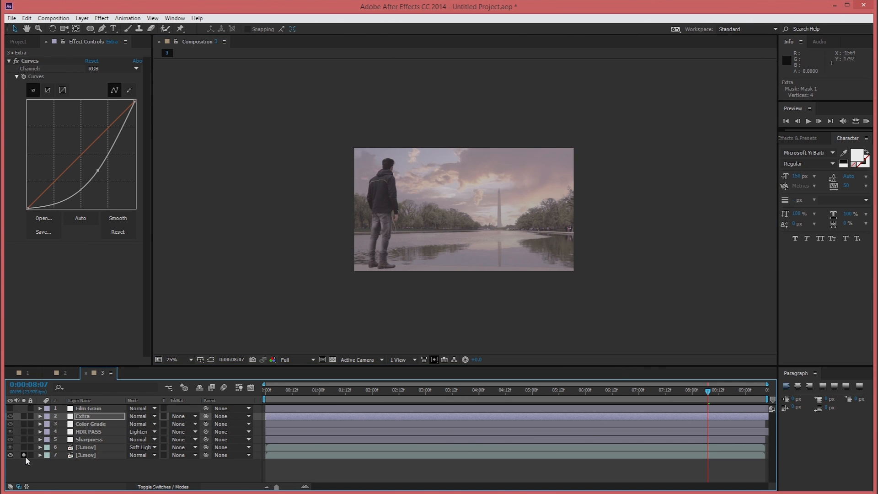
left_click(25, 456)
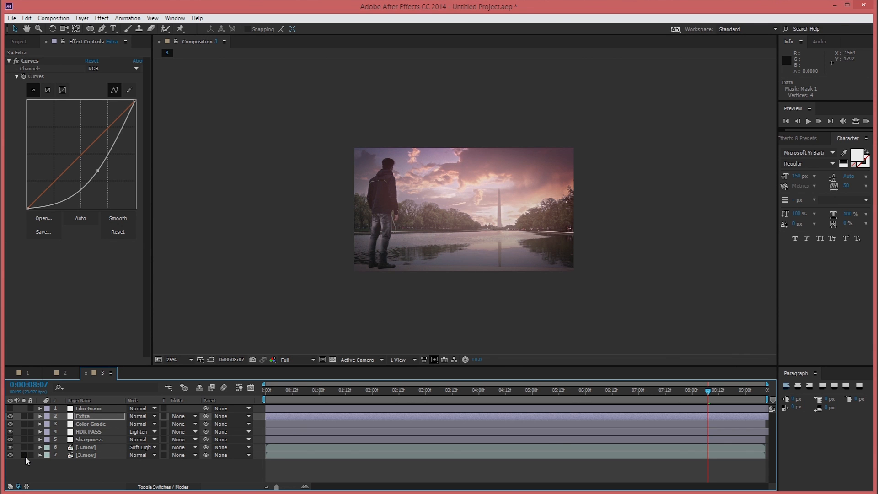
scroll(489, 260, "up", 2)
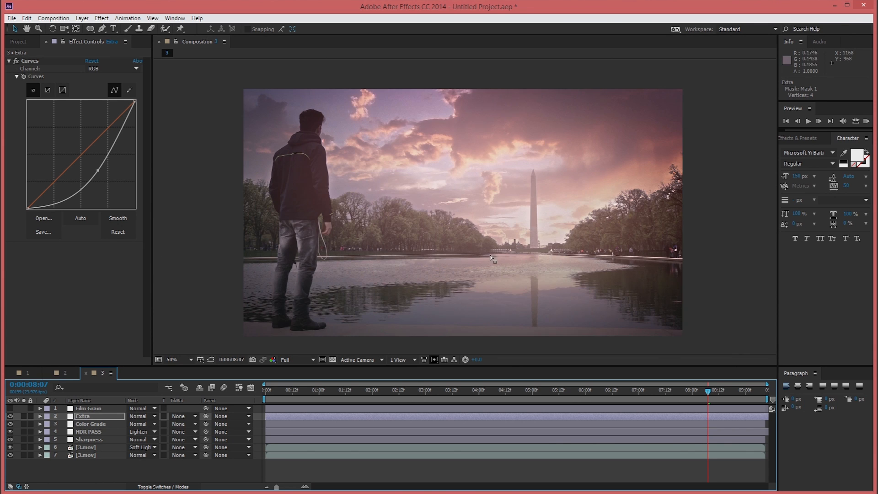
scroll(514, 224, "down", 2)
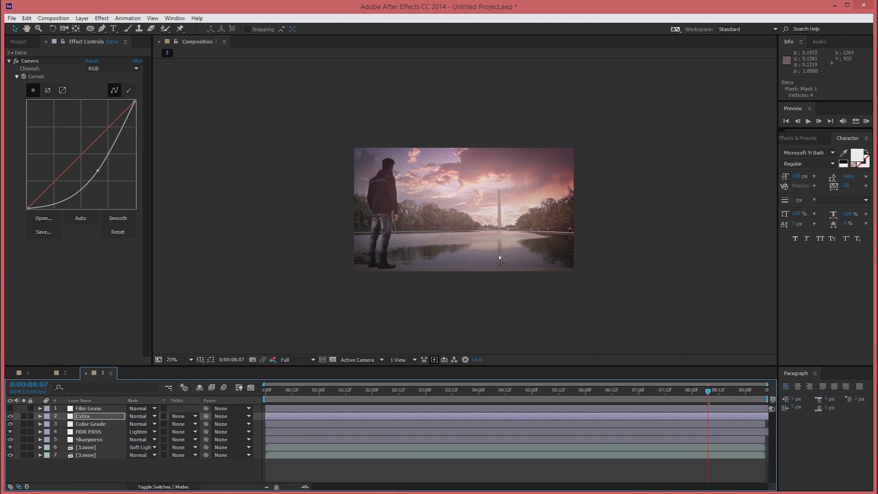
scroll(503, 205, "up", 2)
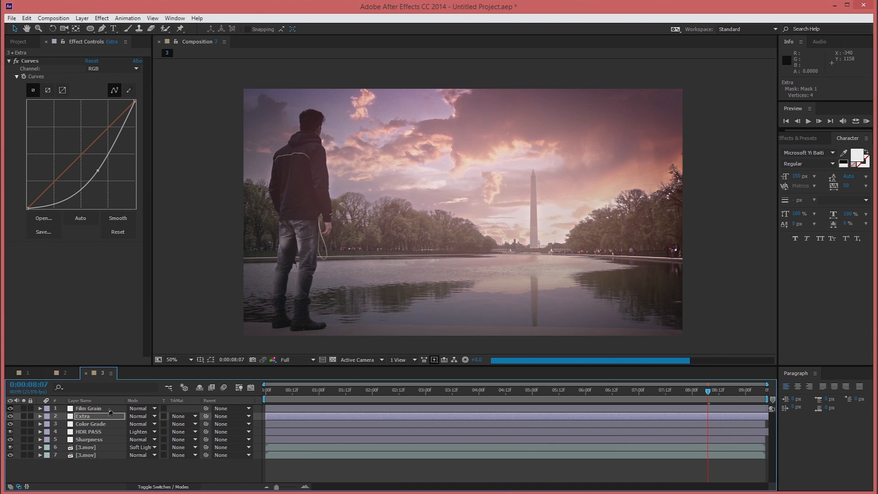
- Examine the film grain up close on the man's jacket, with the Film Grain layer shown and hidden
scroll(297, 238, "up", 1)
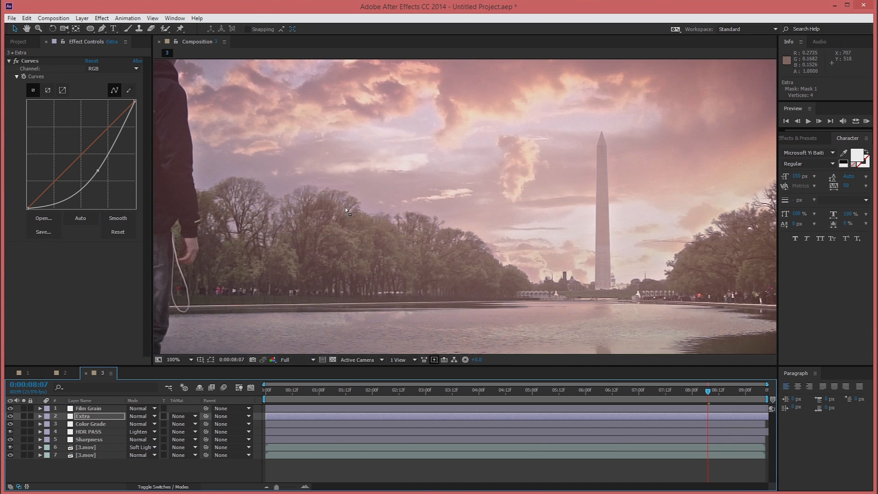
key("h")
left_click_drag(284, 218, 472, 208)
left_click_drag(317, 180, 335, 220)
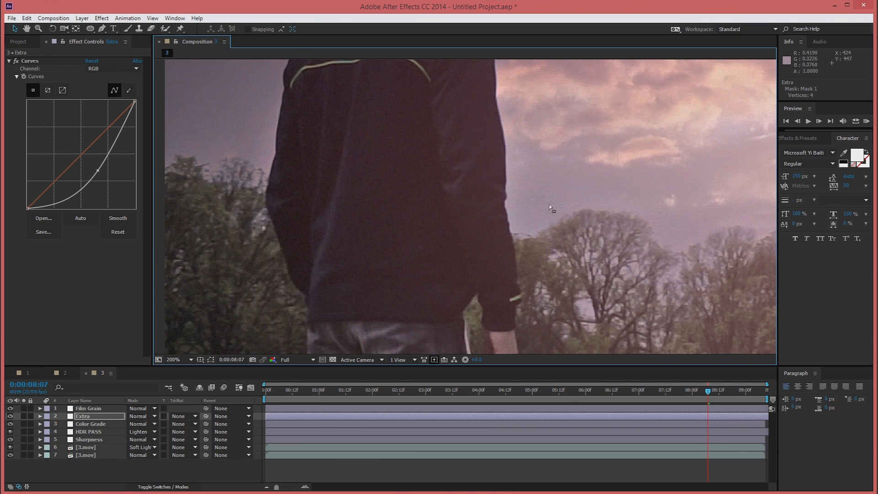
left_click(10, 408)
scroll(414, 247, "up", 1)
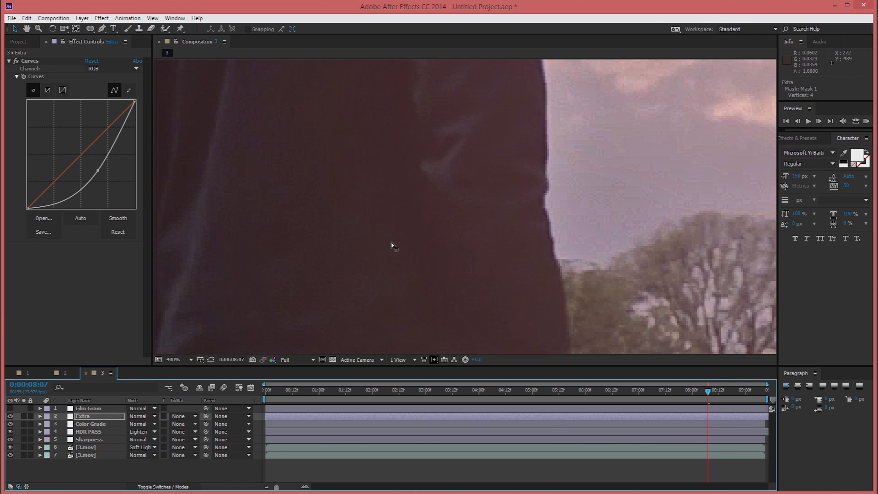
key("h")
left_click_drag(304, 210, 450, 146)
key("v")
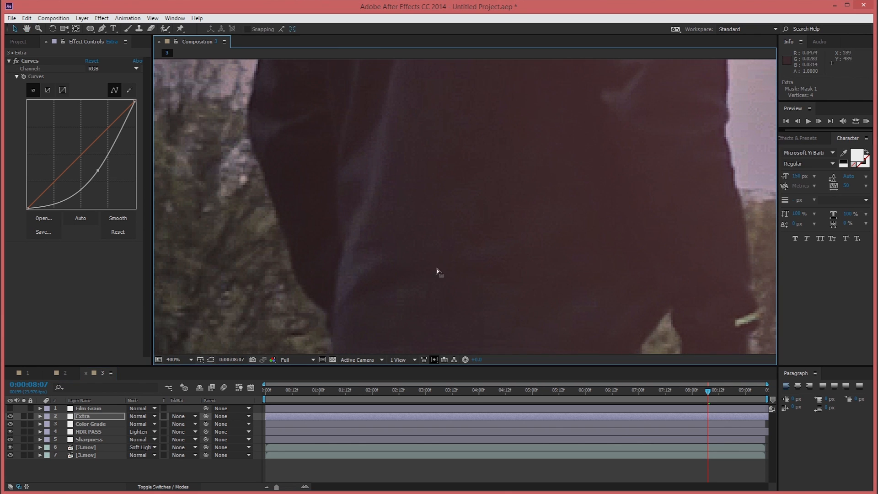
scroll(473, 227, "down", 1)
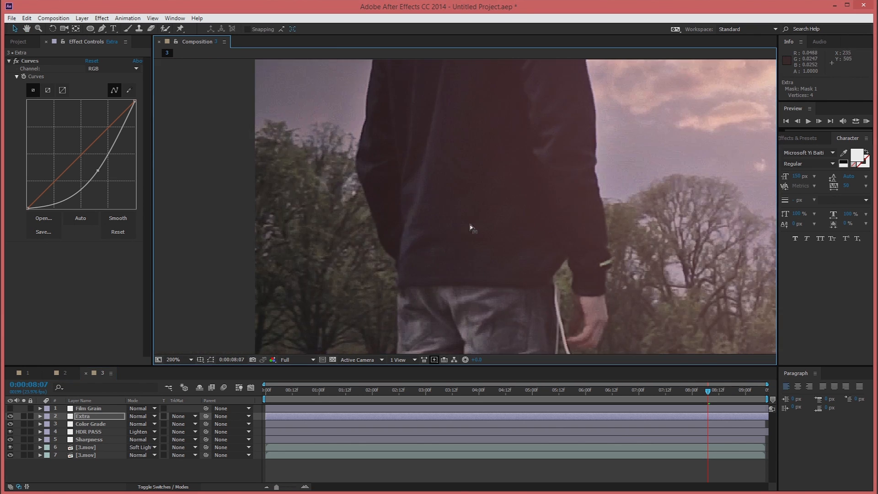
left_click_drag(594, 183, 549, 185)
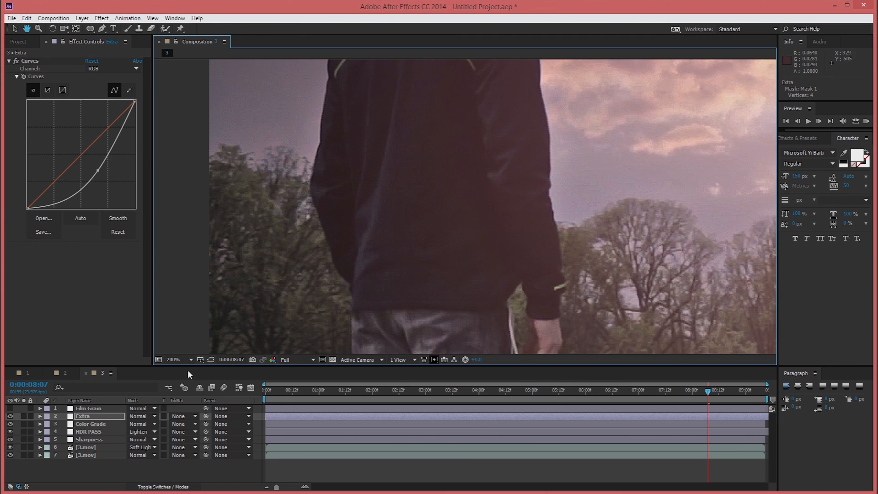
- Make the Film Grain layer visible again, check its grain on the jacket and bring the whole frame back into view
left_click(11, 409)
scroll(499, 207, "down", 1)
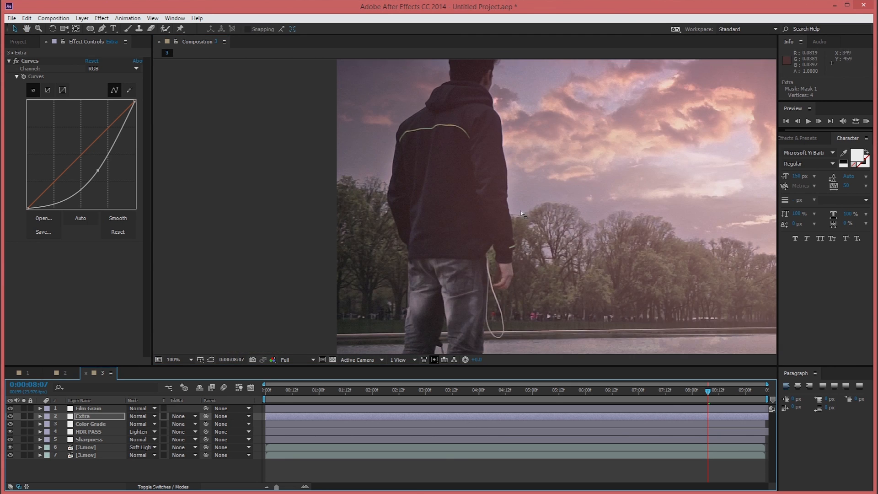
scroll(497, 240, "up", 1)
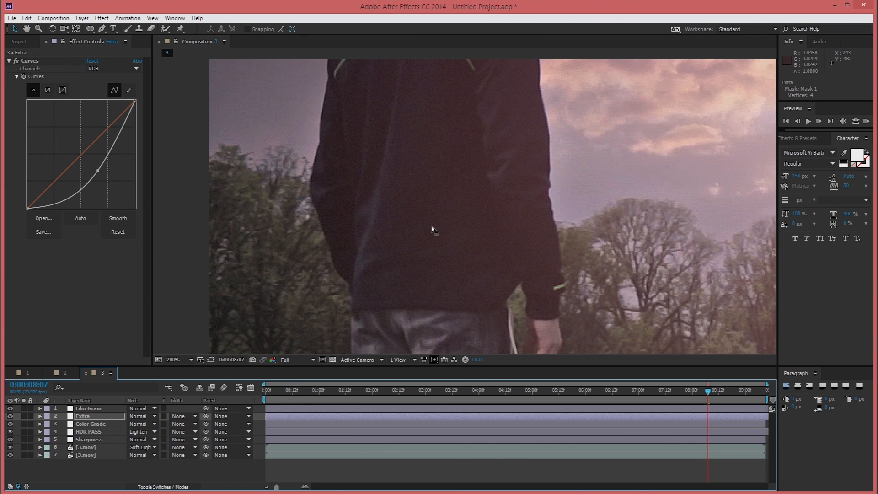
scroll(432, 228, "down", 2)
key("space")
left_click_drag(649, 208, 495, 204)
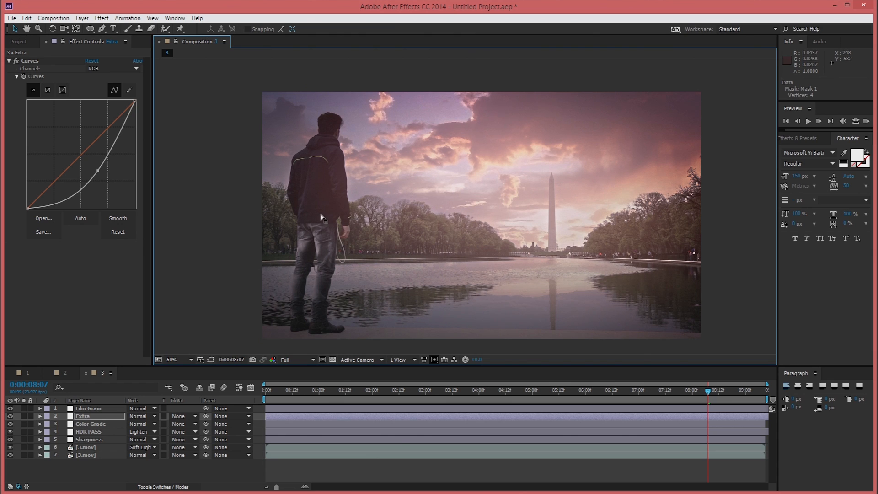
- Create a composition from 4.mov and set the current time to 0:00:01:02
left_click(25, 43)
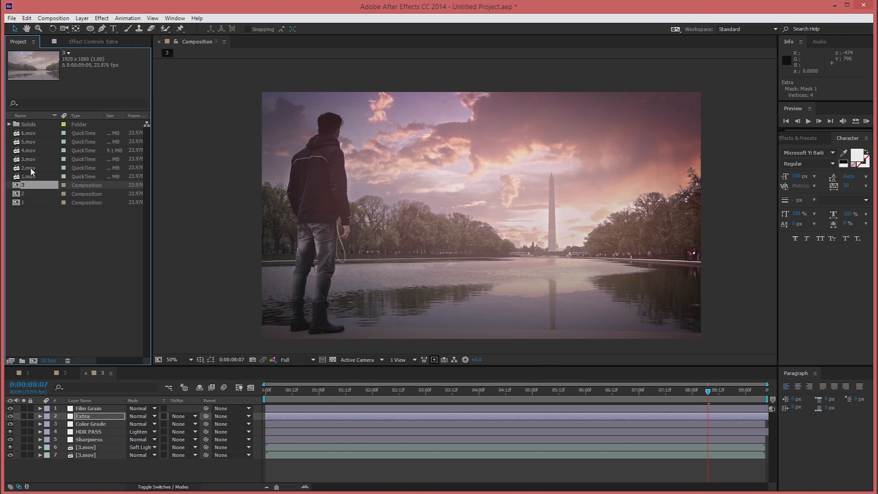
left_click_drag(29, 149, 34, 360)
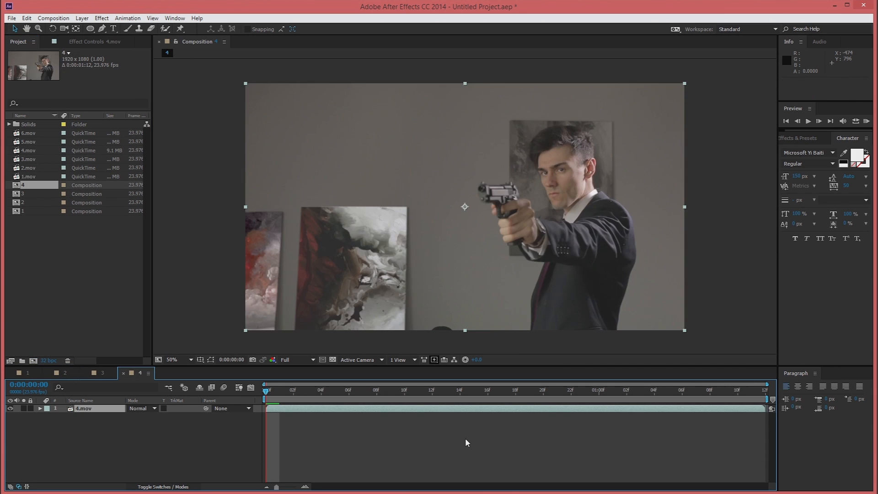
left_click(655, 391)
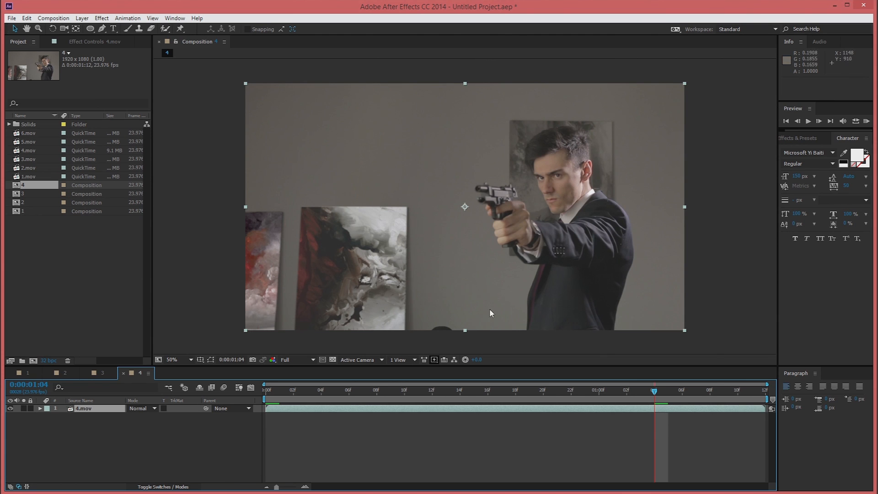
left_click_drag(654, 393, 627, 404)
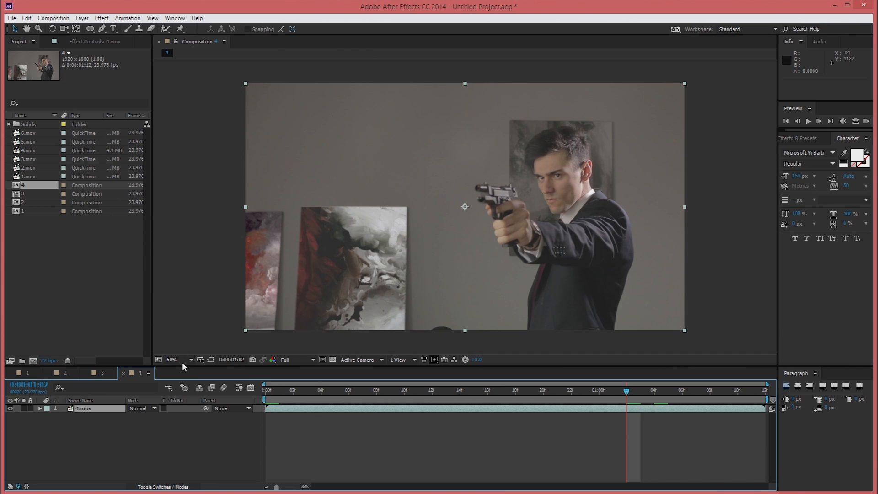
- Review the graded monument shot in composition 3 with all layers deselected, and return to composition 4
left_click(102, 372)
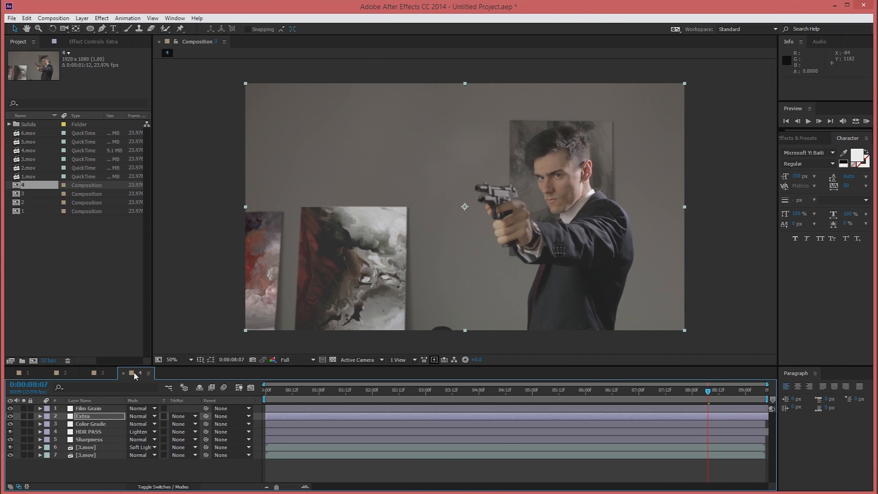
left_click(99, 373)
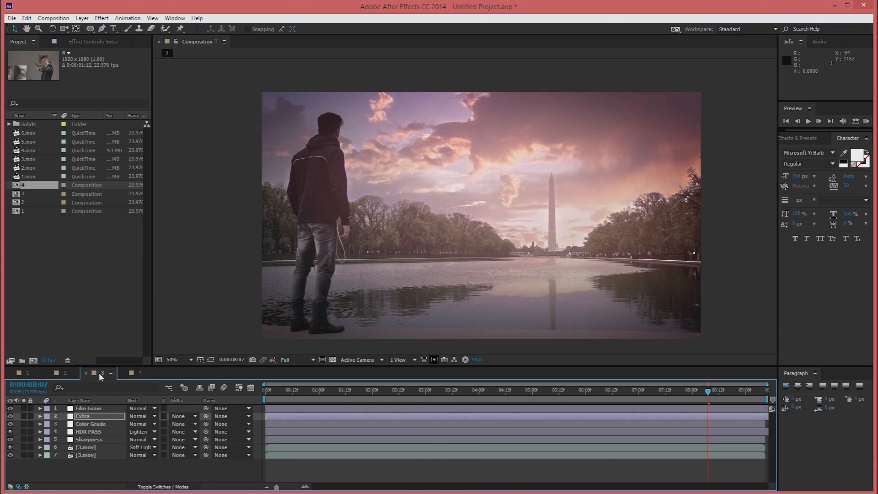
left_click(163, 475)
key("comma")
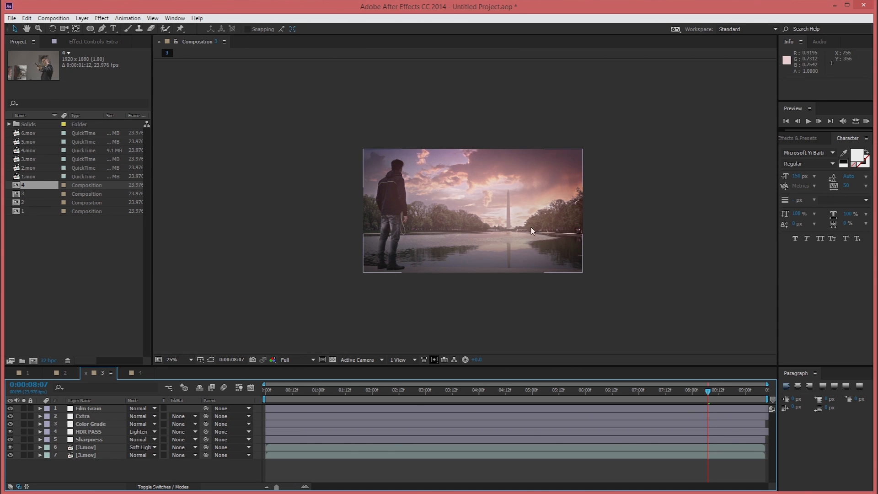
key("period")
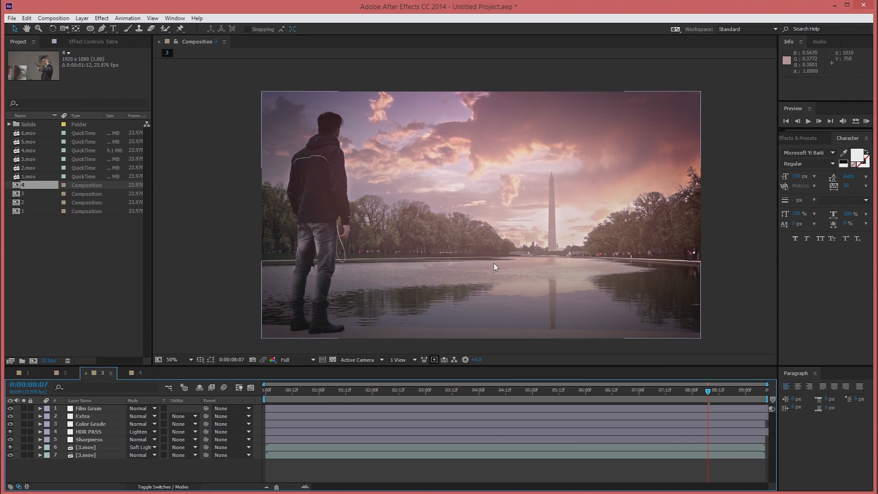
left_click(135, 373)
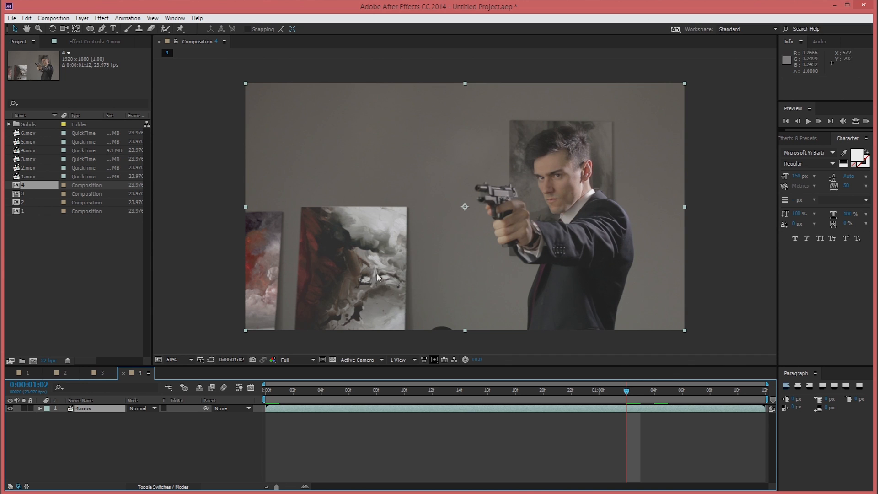
- Set the height of composition 4 to 800 px
left_click(53, 18)
left_click(58, 39)
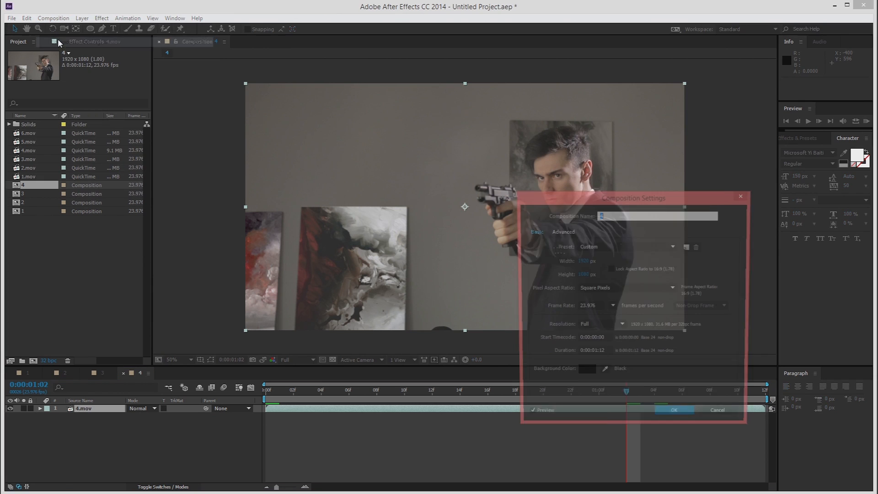
left_click(582, 274)
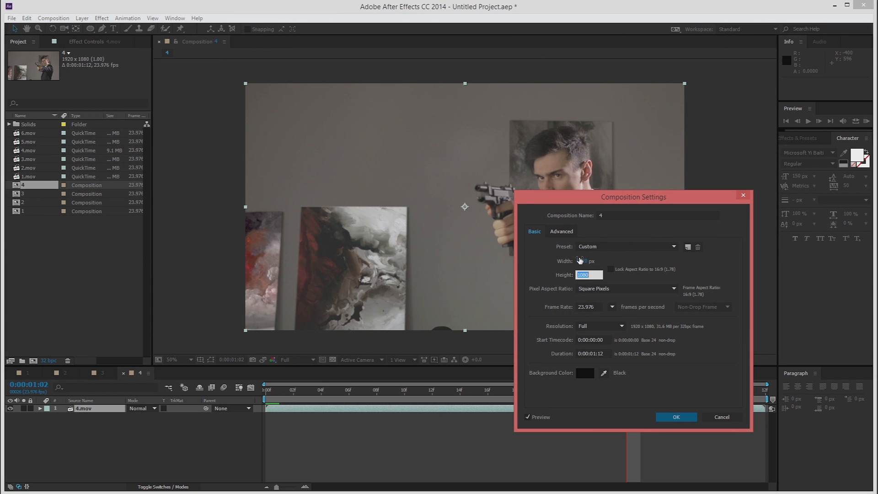
type("800")
key("Return")
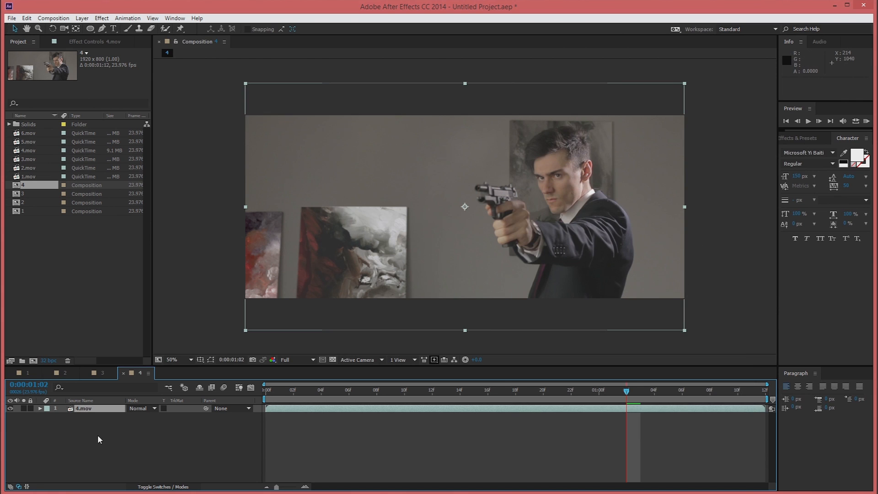
- Raise the 4.mov layer to a Y position of about 368 to reframe the man, and collapse its properties
key("p")
left_click_drag(152, 416, 142, 415)
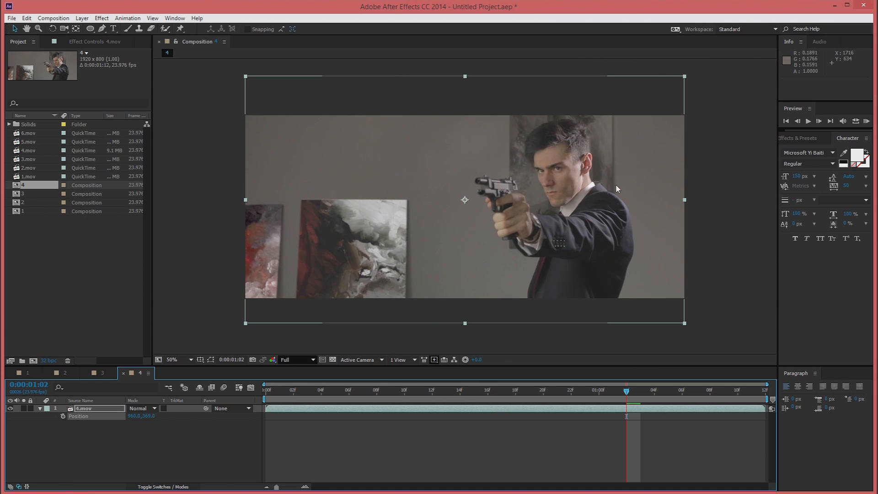
left_click(40, 408)
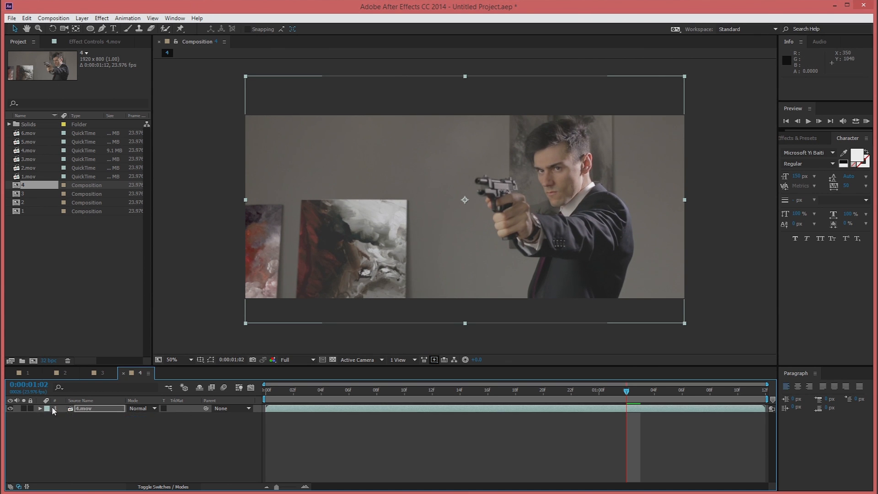
- Duplicate the 4.mov layer and apply the Tint effect to the upper copy
left_click(107, 407)
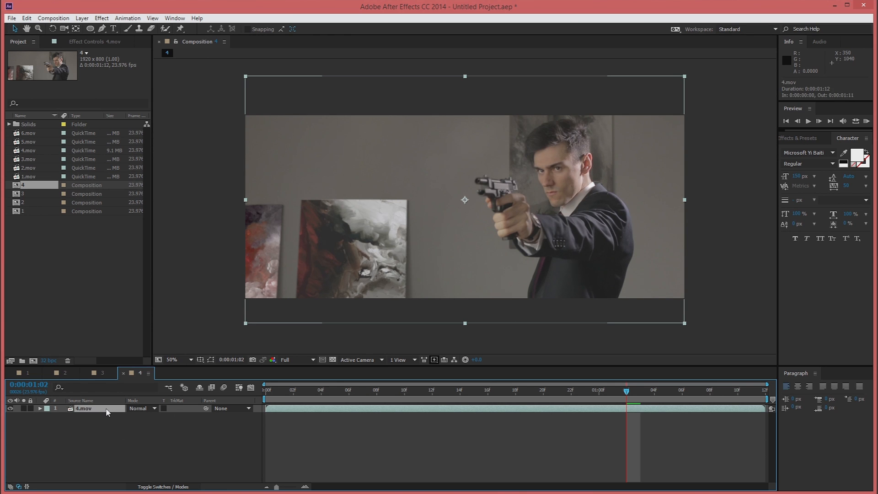
key("ctrl+d")
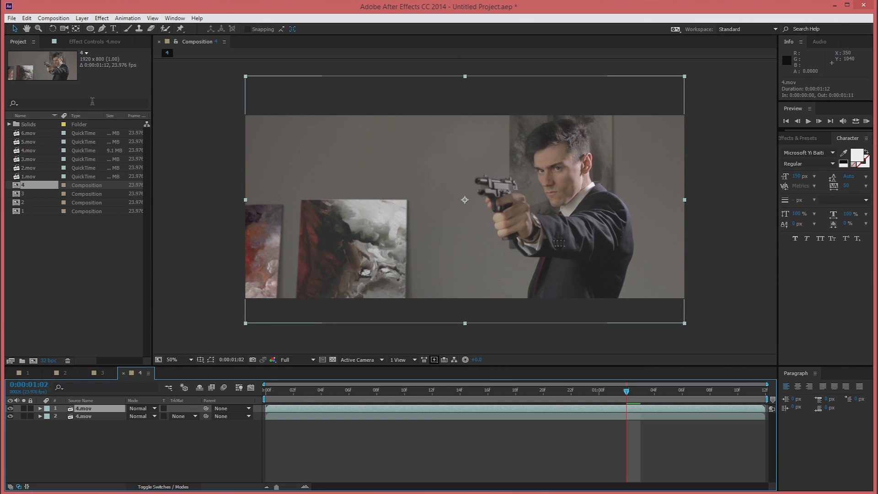
left_click(100, 18)
mouse_move(128, 113)
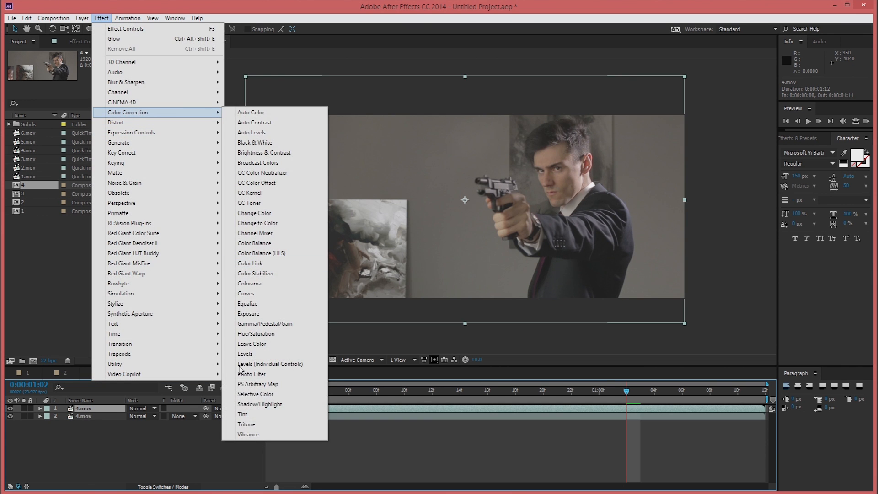
left_click(257, 415)
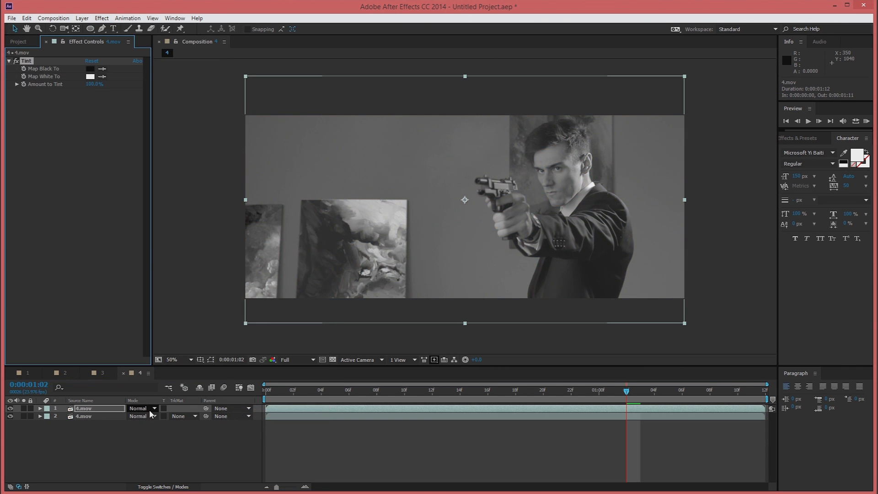
- Set the tinted 4.mov copy to Soft Light blending at 65% opacity, and collapse its properties
left_click(140, 408)
left_click(173, 185)
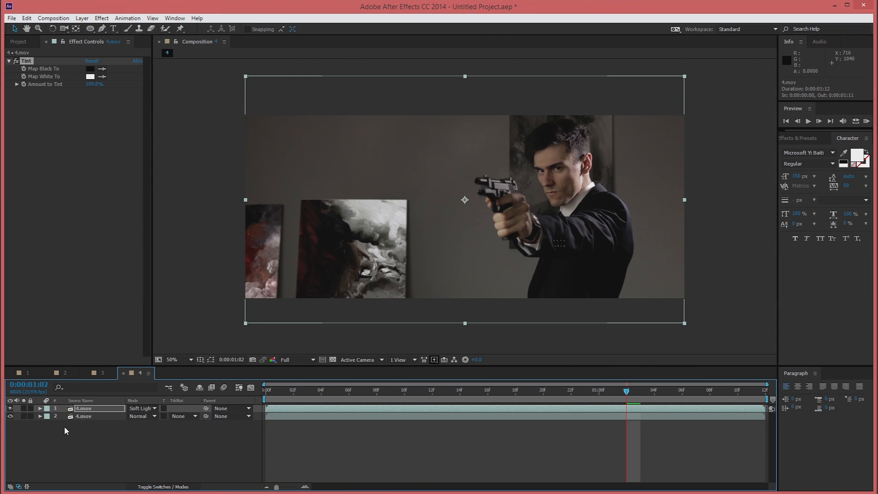
key("t")
left_click(135, 416)
type("75")
key("Return")
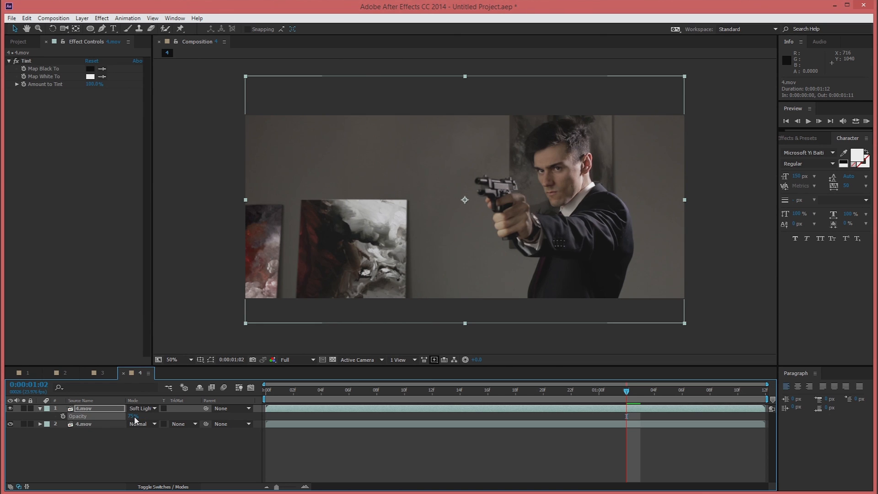
left_click(133, 417)
type("65")
key("Return")
left_click(40, 409)
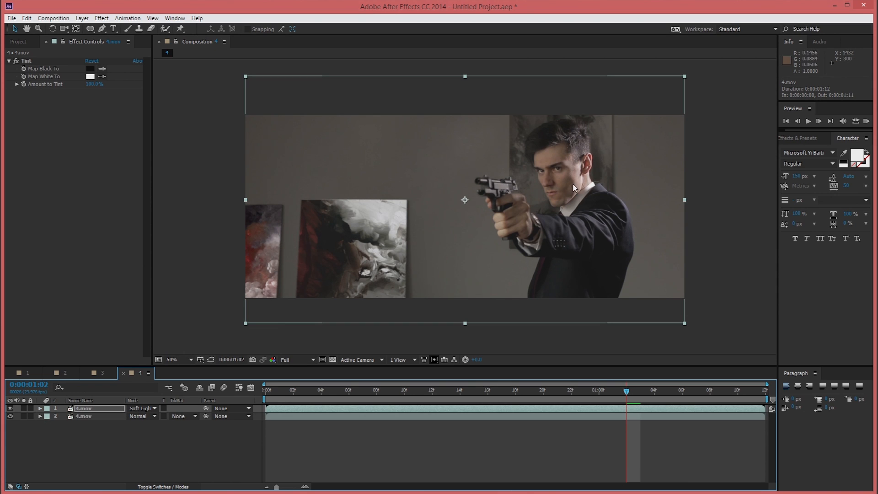
- Copy the Sharpness adjustment layer from composition 3 and paste it above the footage in composition 4
left_click(102, 373)
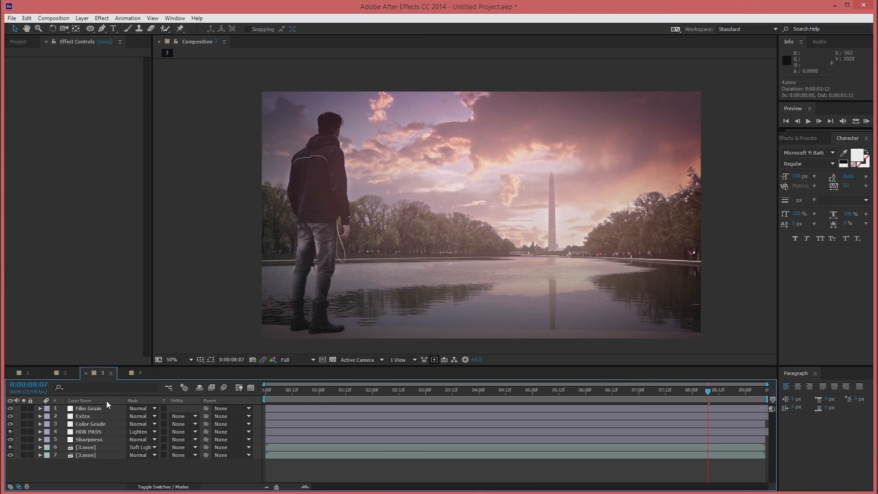
left_click(102, 438)
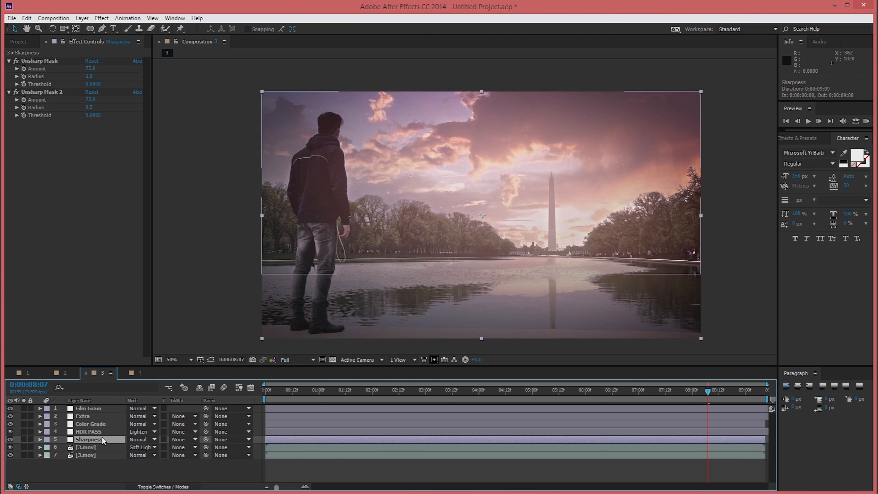
key("ctrl+c")
left_click(136, 373)
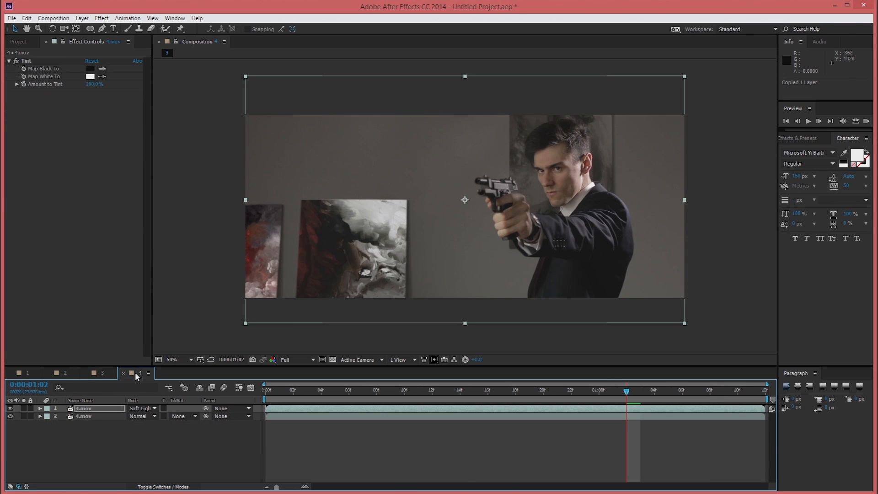
key("ctrl+v")
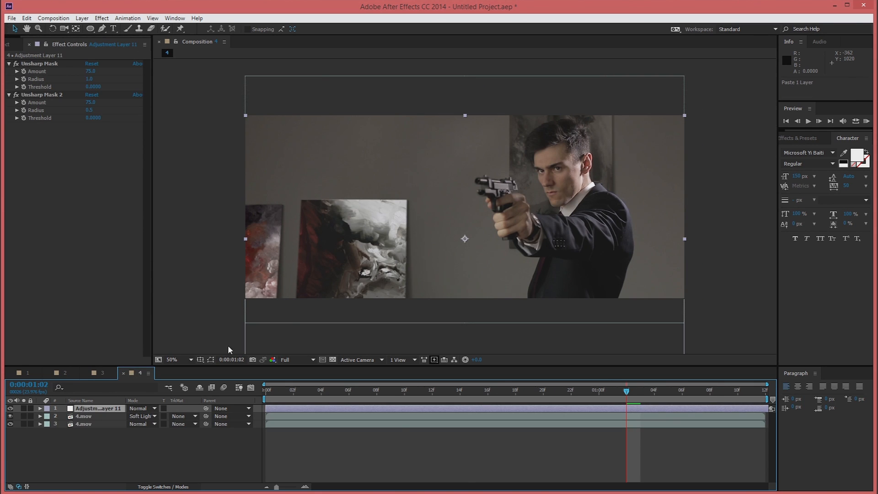
- Compare the man's face and gun at 100% magnification with the pasted sharpening layer hidden and shown
key("period")
key("h")
left_click_drag(683, 144, 507, 191)
key("v")
left_click(13, 408)
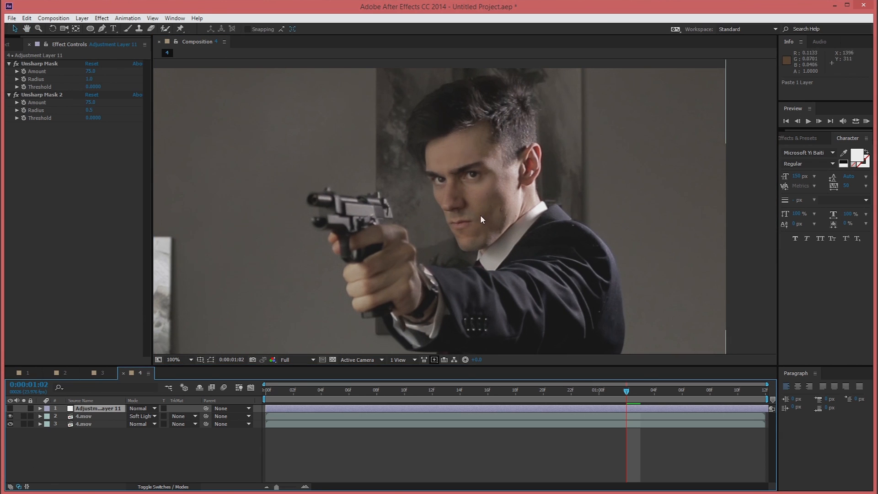
left_click(12, 407)
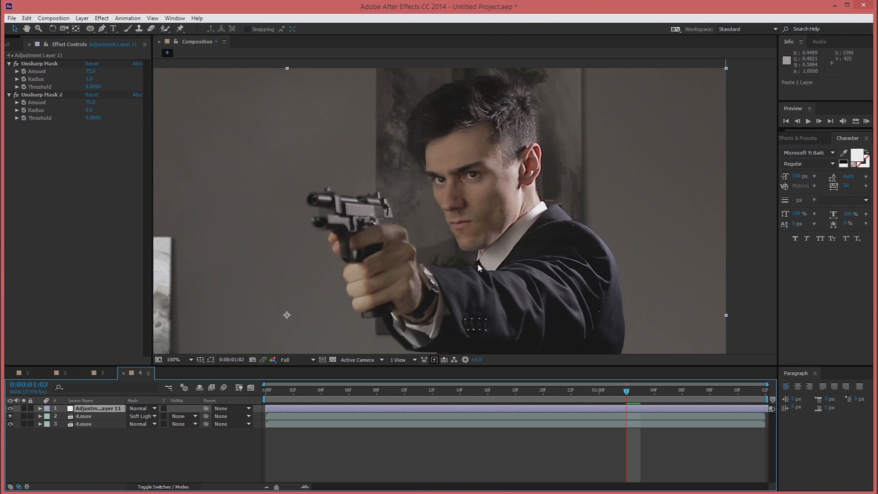
scroll(461, 205, "down", 2)
key("h")
left_click_drag(448, 214, 538, 178)
key("v")
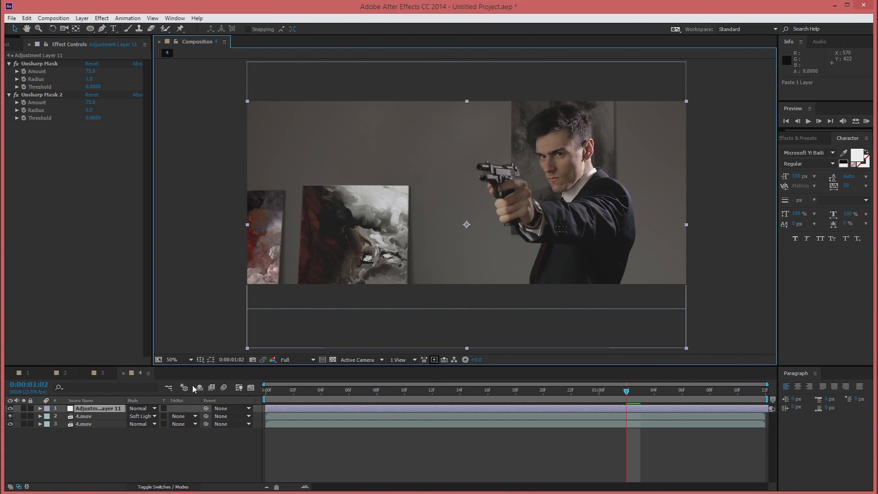
- Rename the pasted adjustment layer in composition 4 as Sharpness
right_click(101, 408)
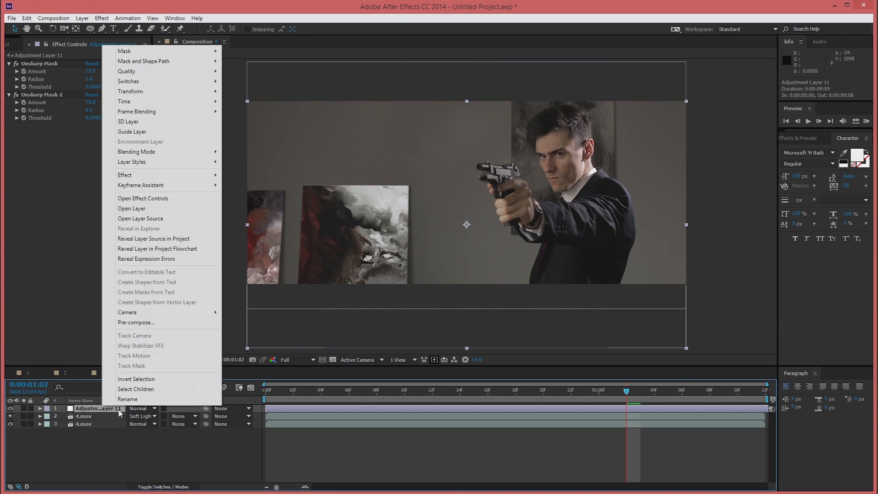
left_click(149, 398)
type("Shar")
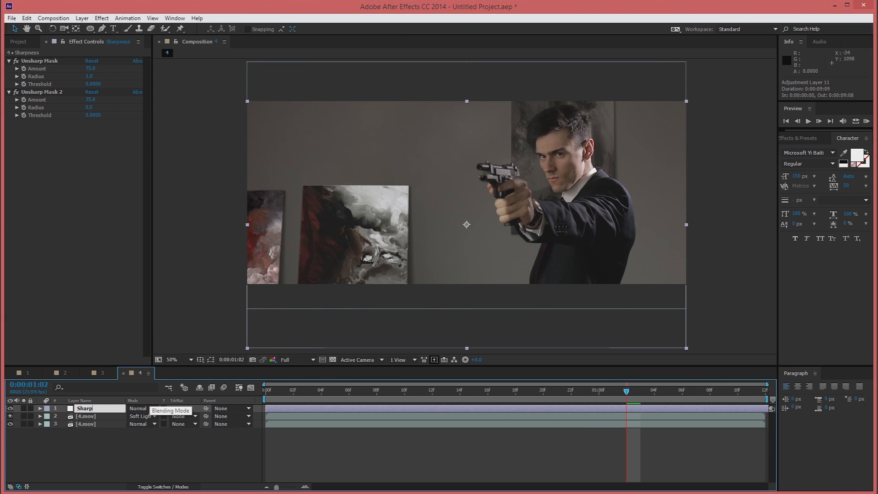
type("pness")
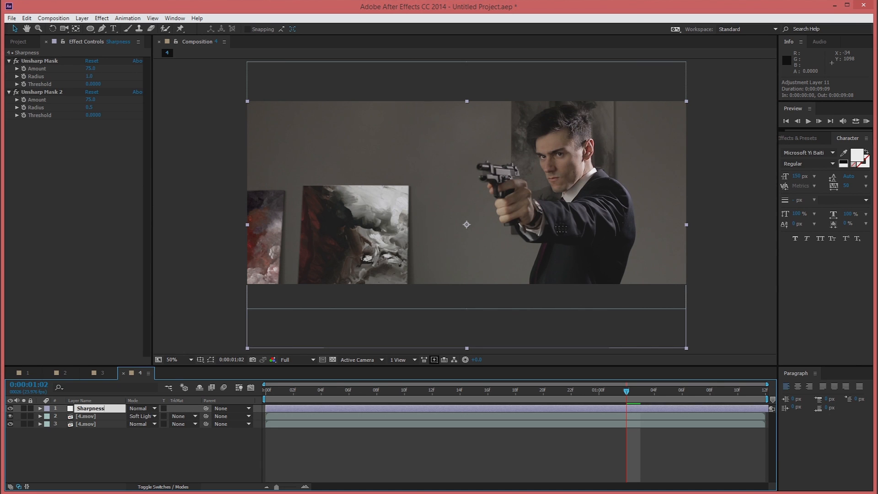
left_click(165, 440)
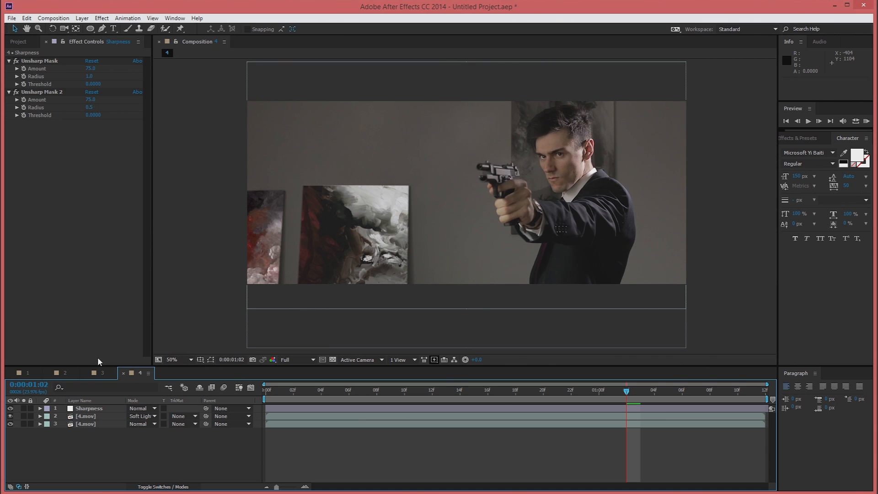
- Copy the HDR PASS layer from composition 3 and paste it above Sharpness in composition 4
left_click(103, 372)
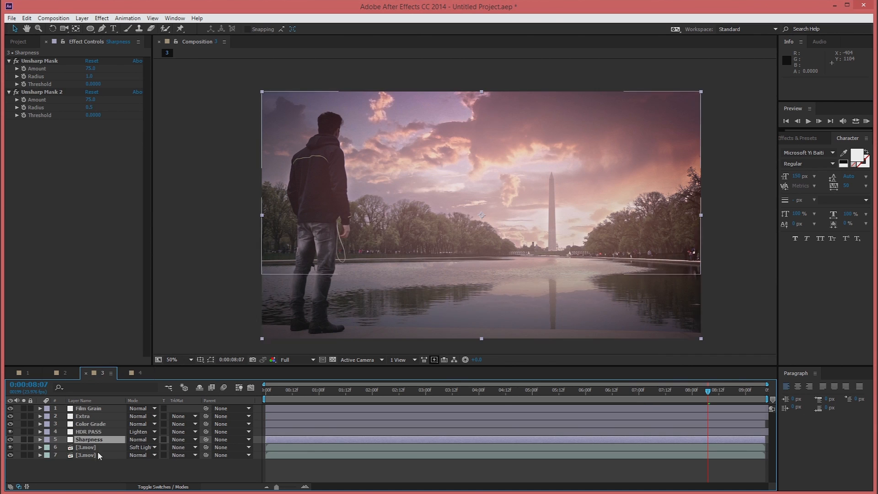
left_click(91, 432)
key("ctrl+c")
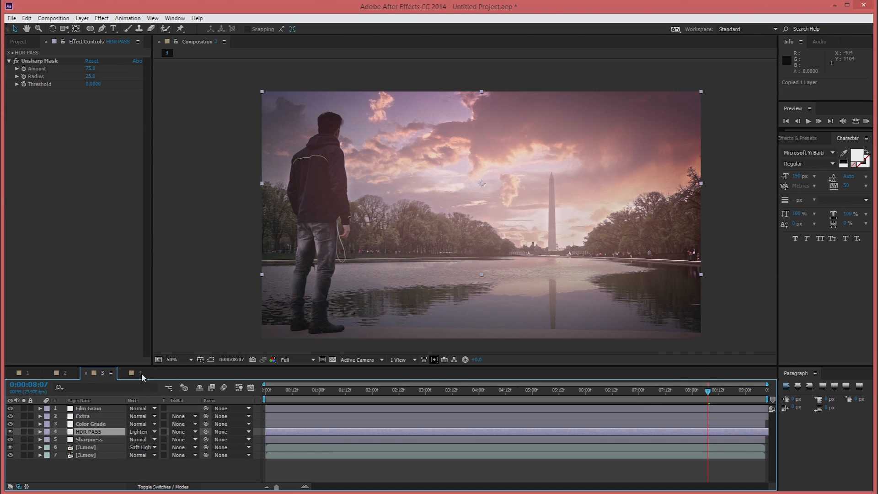
left_click(139, 372)
key("ctrl+v")
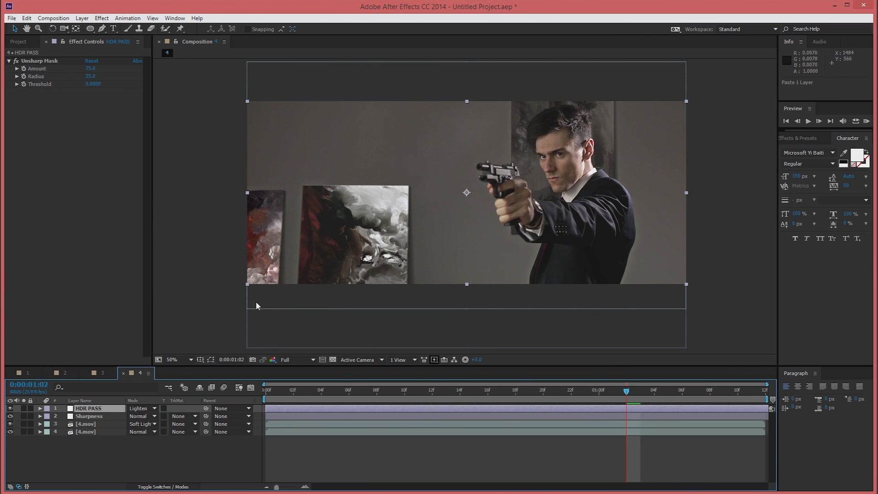
- Set the HDR PASS layer's Unsharp Mask amount to 50, comparing the shot with and without the effect
left_click(10, 408)
left_click(10, 408)
left_click(89, 69)
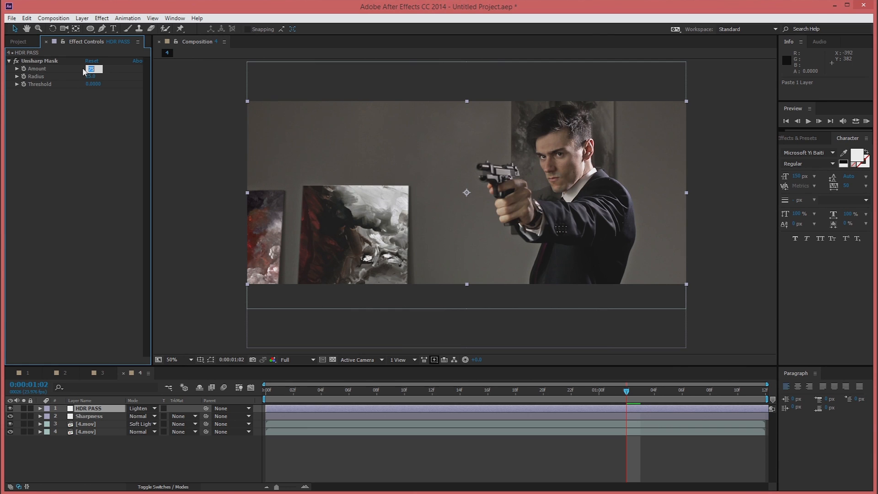
type("50")
key("Return")
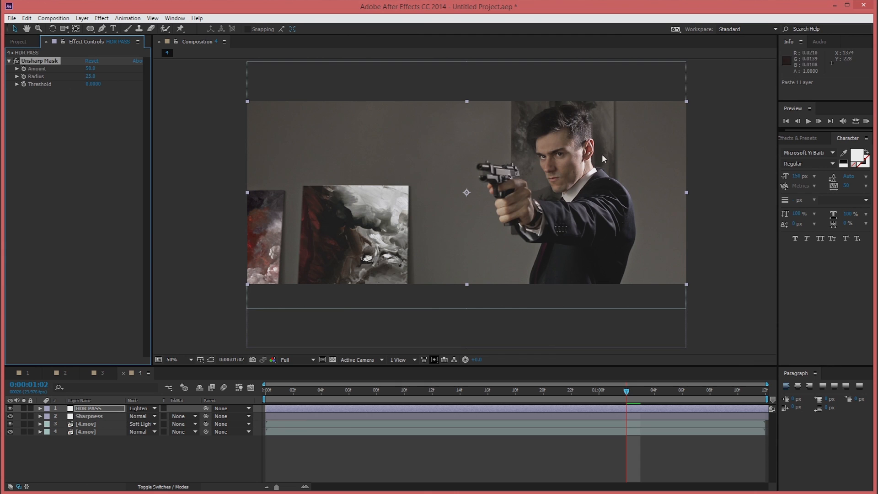
left_click(16, 61)
left_click(16, 62)
left_click(129, 448)
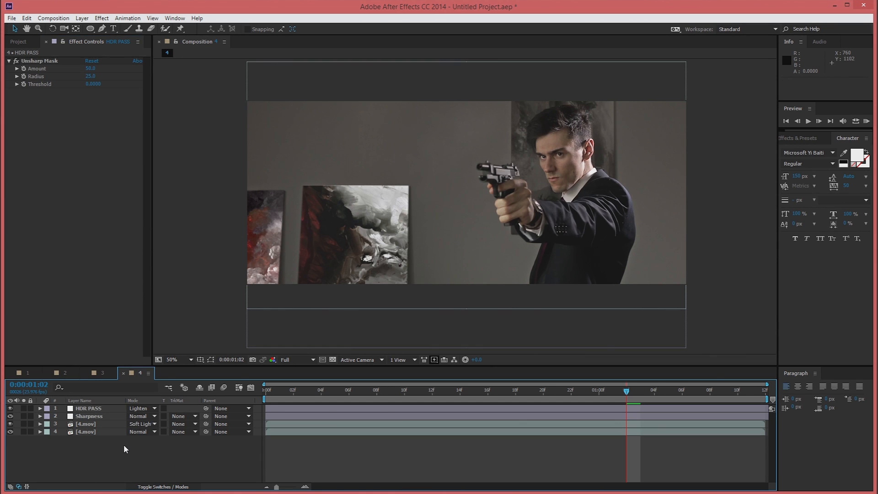
- Add a new adjustment layer at the top of composition 4 and name it Color Grade
left_click(82, 18)
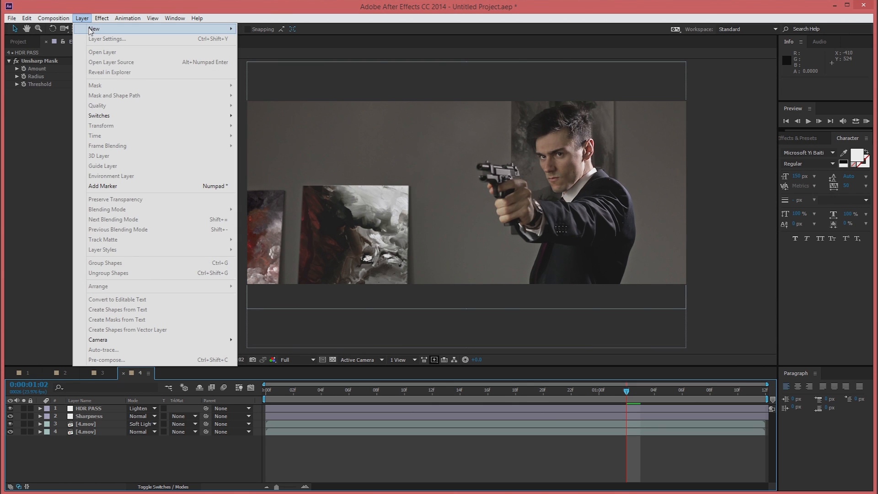
mouse_move(90, 31)
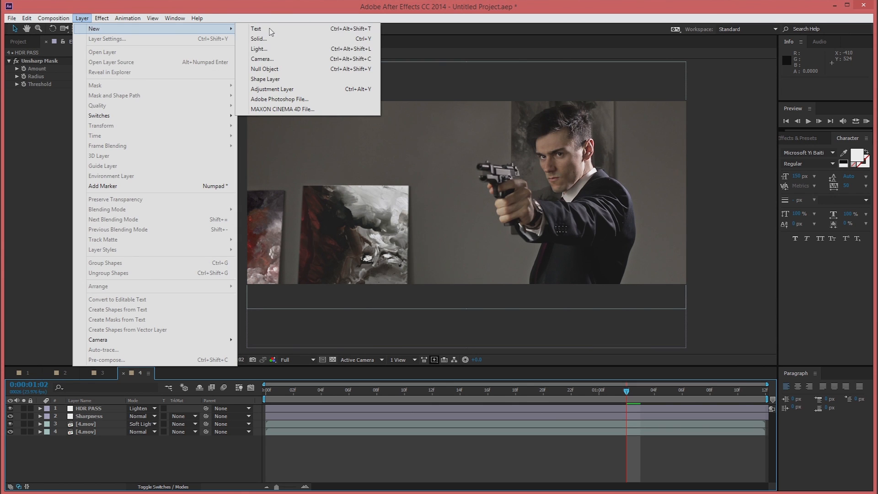
left_click(284, 89)
right_click(116, 411)
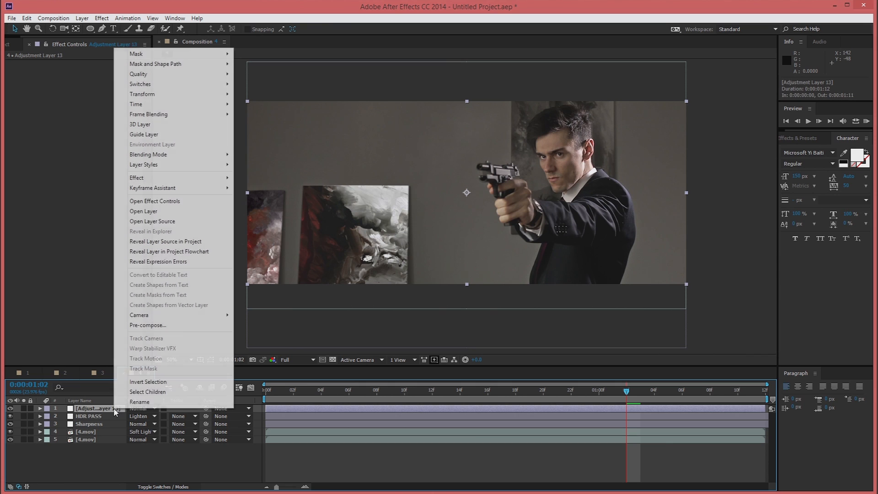
left_click(139, 402)
type("Color Grade")
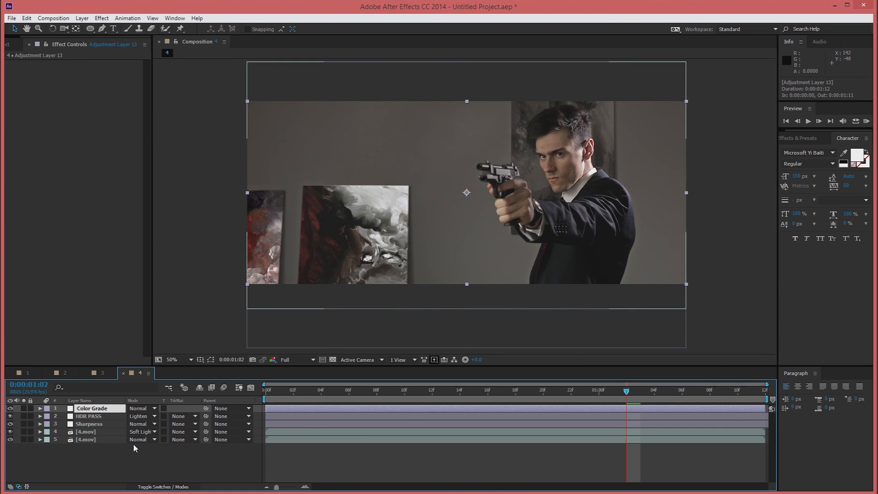
key("Return")
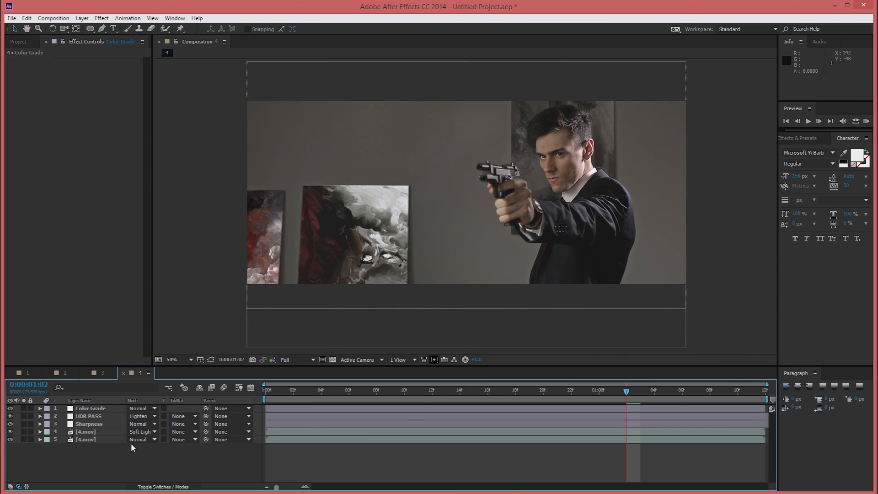
left_click(182, 188)
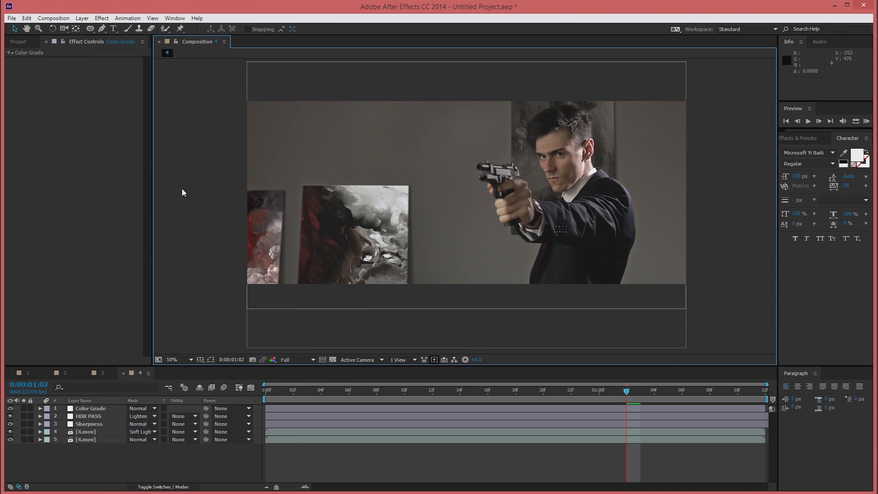
- Apply Hue/Saturation to the Color Grade layer and set its master saturation to 25
left_click(105, 20)
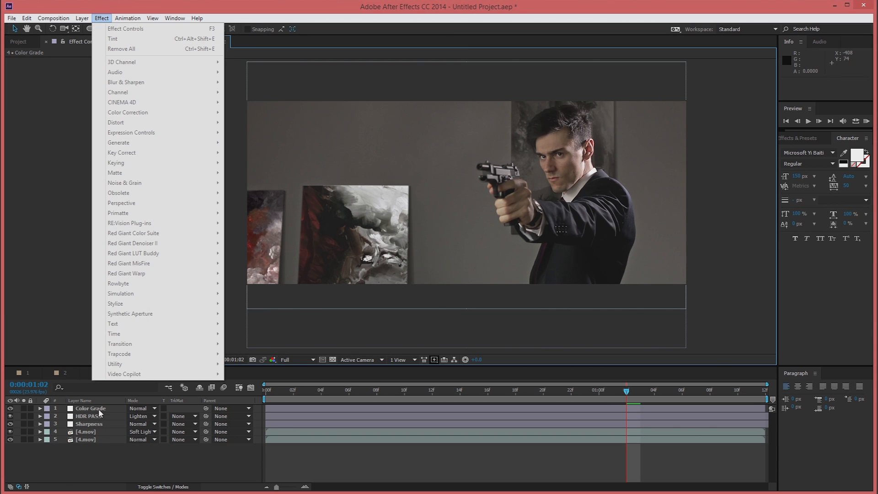
left_click(114, 39)
left_click(102, 18)
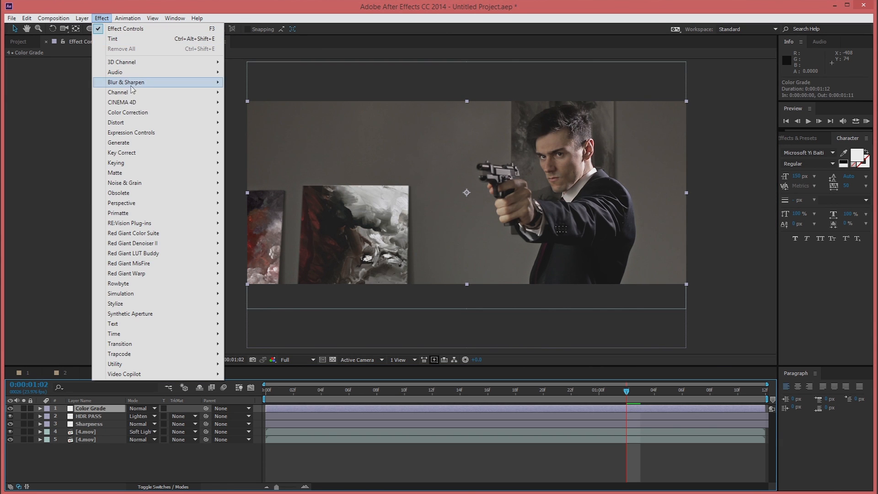
mouse_move(137, 115)
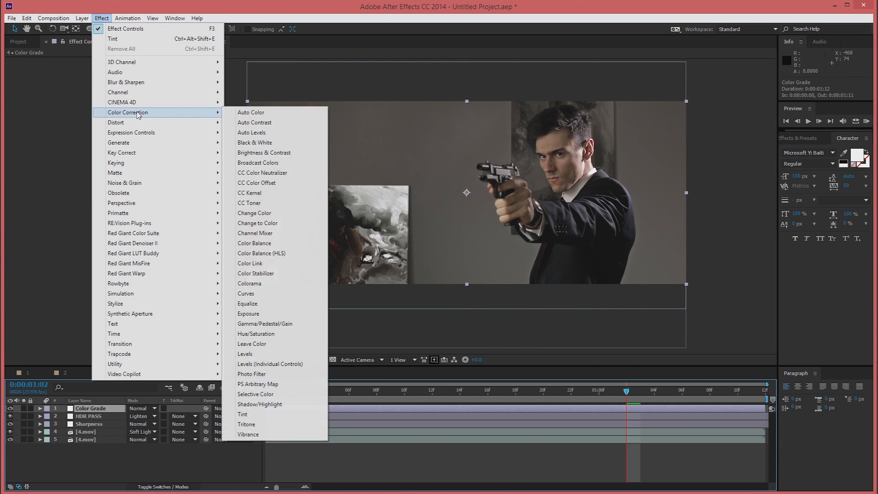
left_click(250, 332)
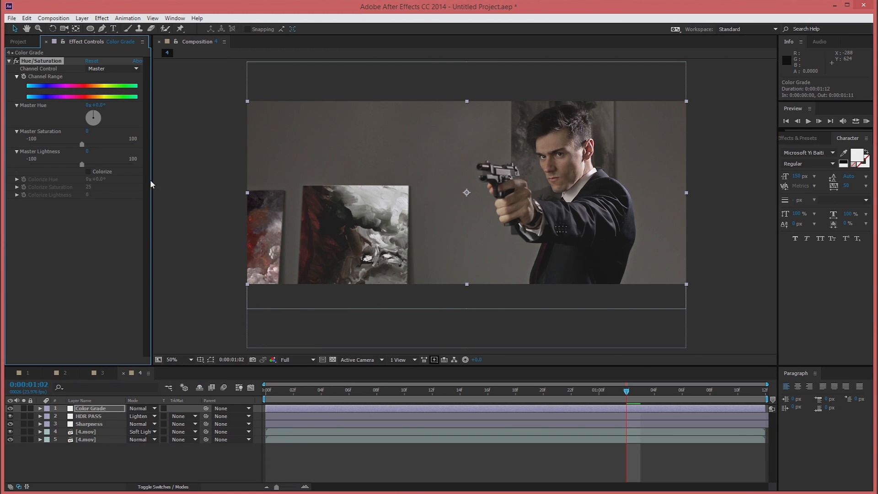
left_click(87, 132)
type("25")
key("Return")
- Set the lightness of the Reds channel to 25 in the Color Grade layer's Hue/Saturation effect
left_click(124, 69)
left_click(108, 89)
left_click(87, 152)
type("25")
key("Return")
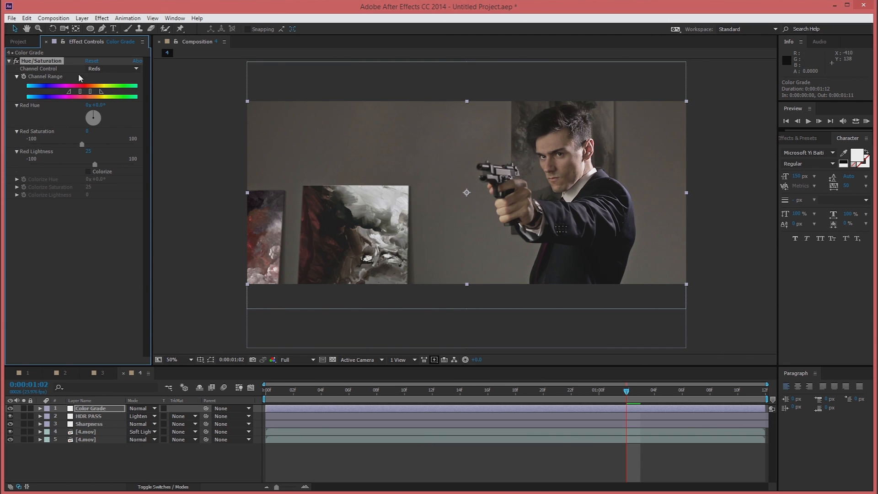
- Set the lightness of the Yellows channel to 25 in the Color Grade layer's Hue/Saturation effect
left_click(101, 69)
left_click(121, 99)
left_click(87, 151)
type("25")
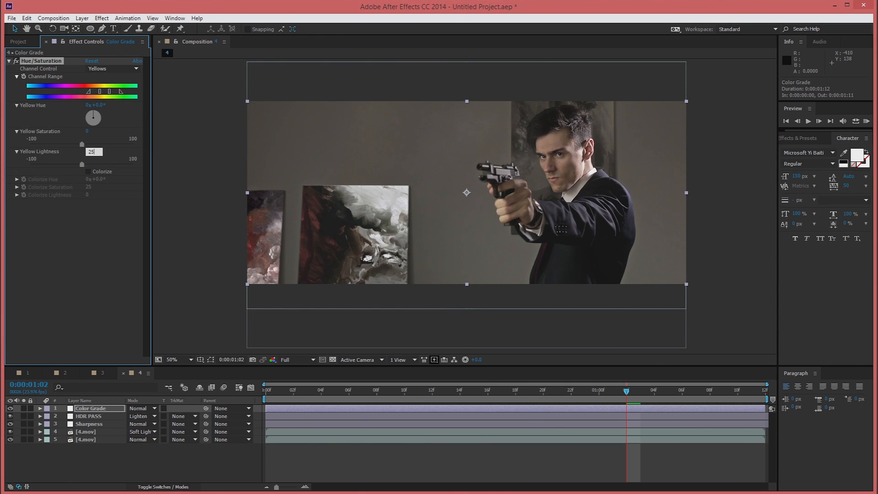
key("Return")
left_click(9, 61)
- Apply Color Balance to the Color Grade layer and set its midtone blue balance to 15
left_click(102, 18)
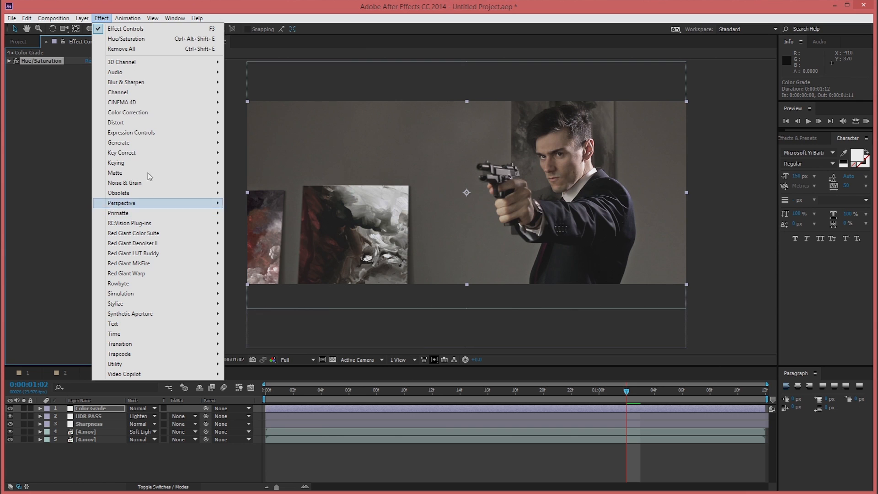
mouse_move(147, 114)
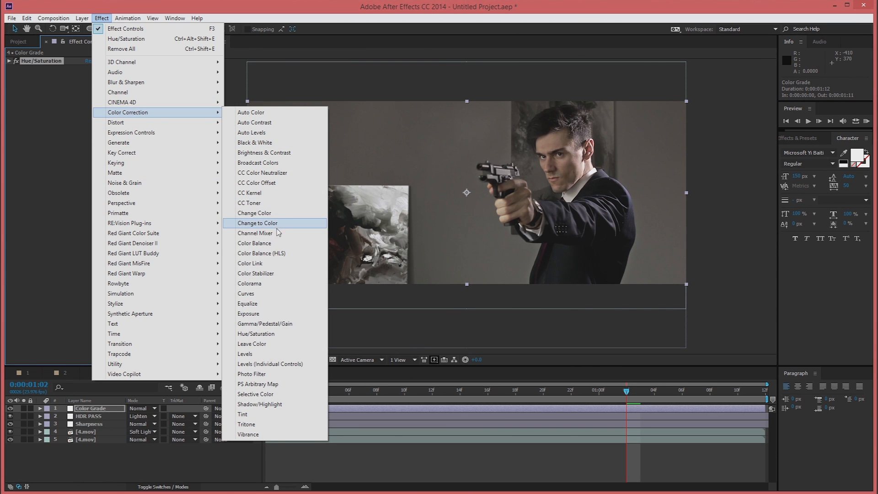
left_click(254, 243)
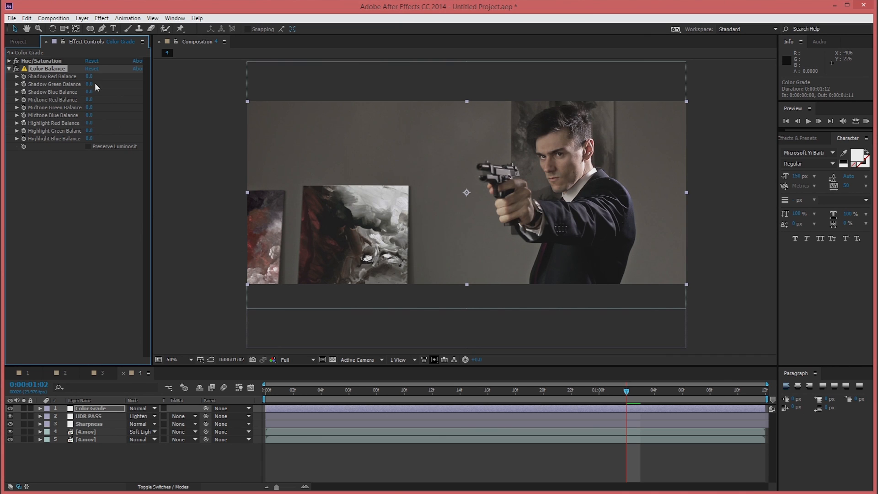
left_click(89, 115)
type("15")
key("Return")
- Set the shadow blue balance to 5 in the Color Grade layer's Color Balance effect
left_click(90, 92)
type("5")
key("Return")
left_click(16, 68)
left_click(15, 69)
left_click(10, 68)
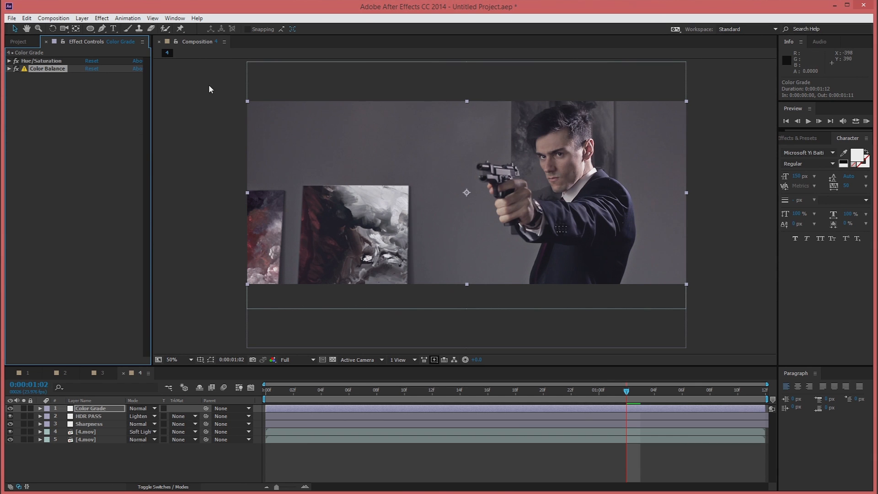
- Add a second Hue/Saturation effect to the Color Grade layer and adjust its master saturation
left_click(101, 18)
mouse_move(136, 114)
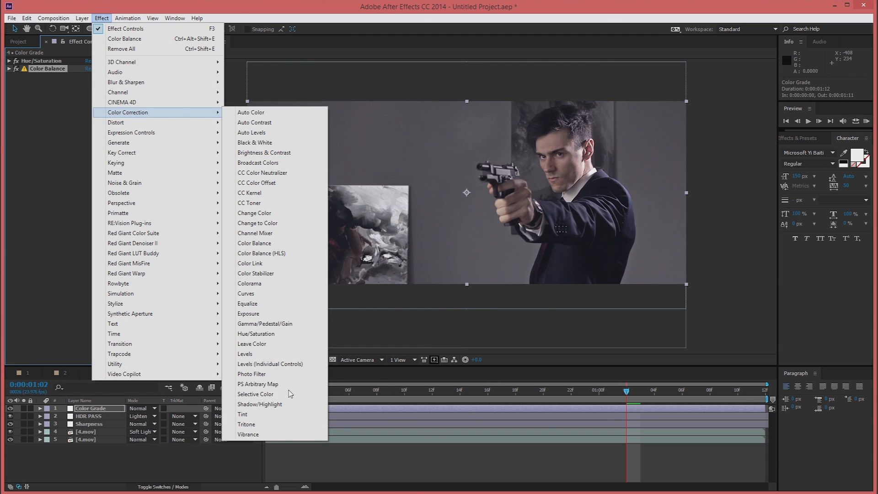
left_click(275, 337)
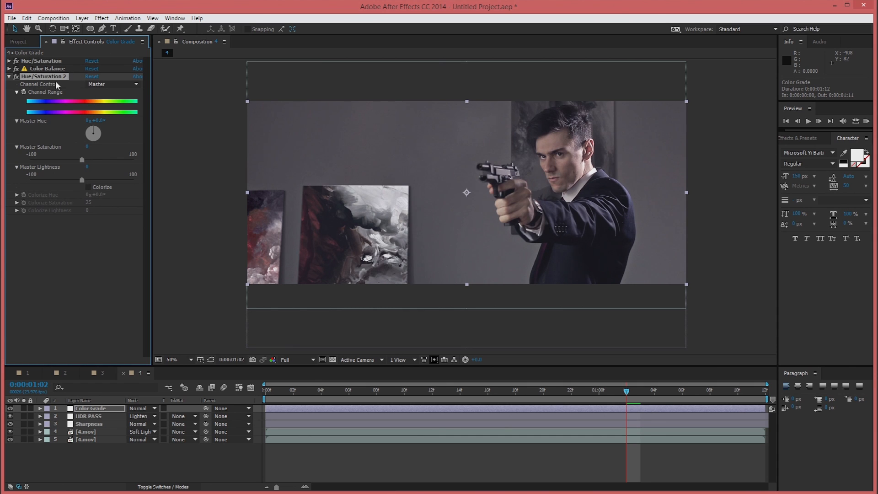
left_click(87, 147)
left_click(8, 77)
left_click(37, 101)
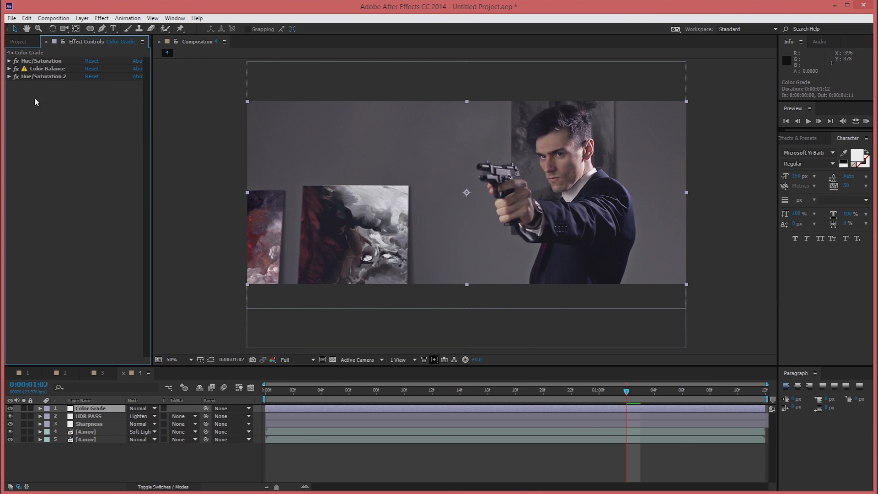
- Set the midtone green balance to 2.5 in the Color Grade layer's Color Balance effect
left_click(9, 68)
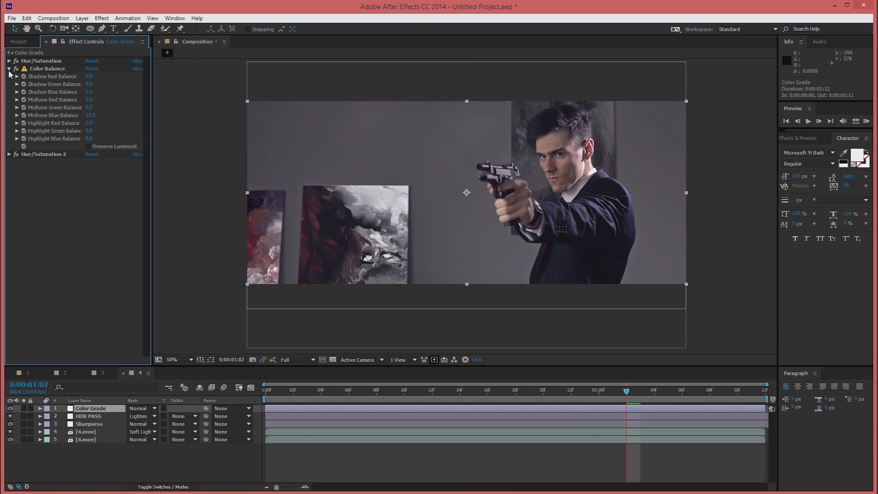
left_click(89, 108)
type("2.5")
key("Return")
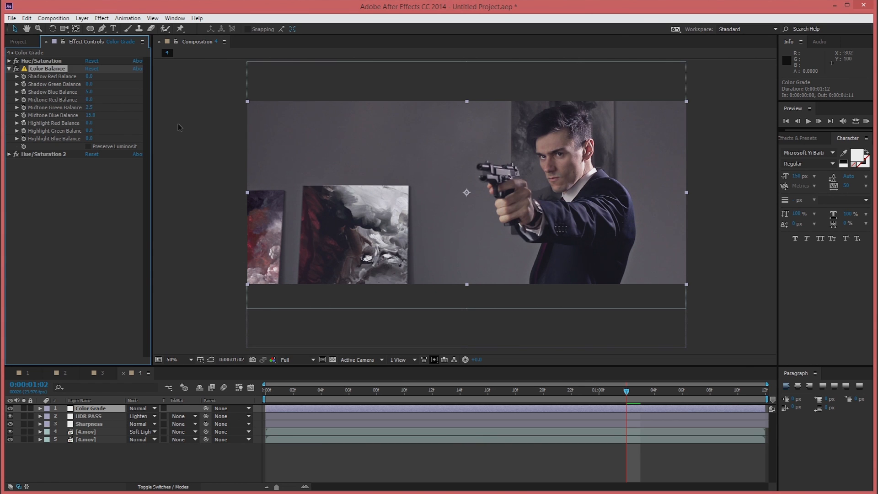
left_click(9, 69)
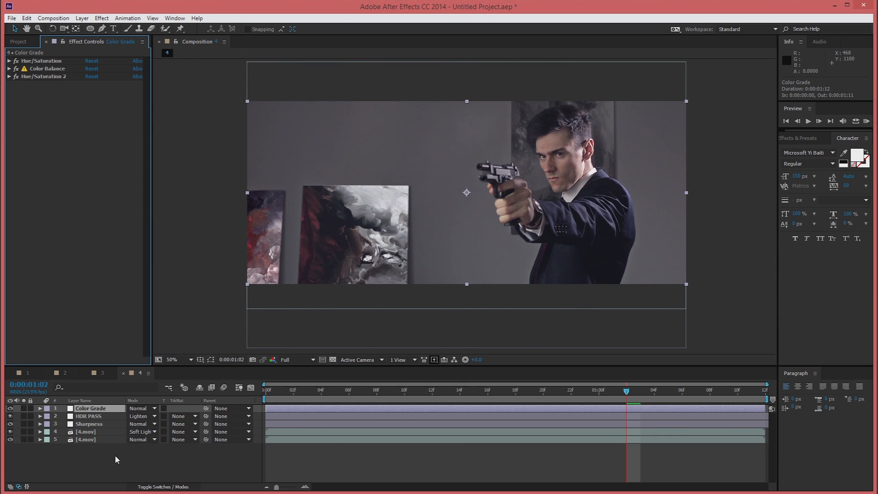
- Copy the Film Grain and Extra layers from composition 2 into composition 4, above Color Grade
left_click(63, 373)
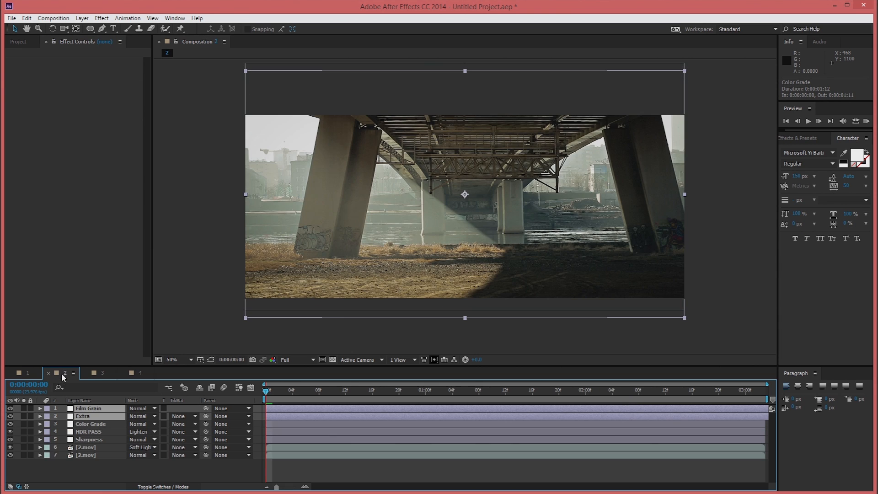
key("ctrl+c")
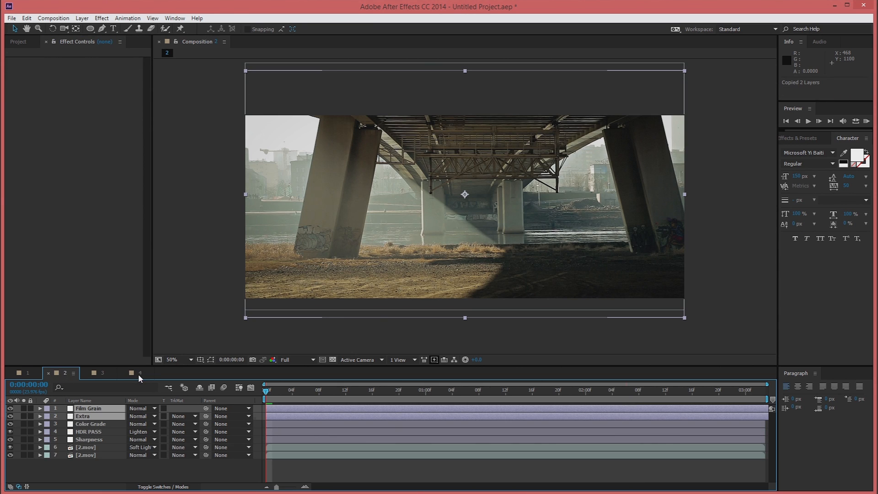
left_click(140, 374)
key("ctrl+v")
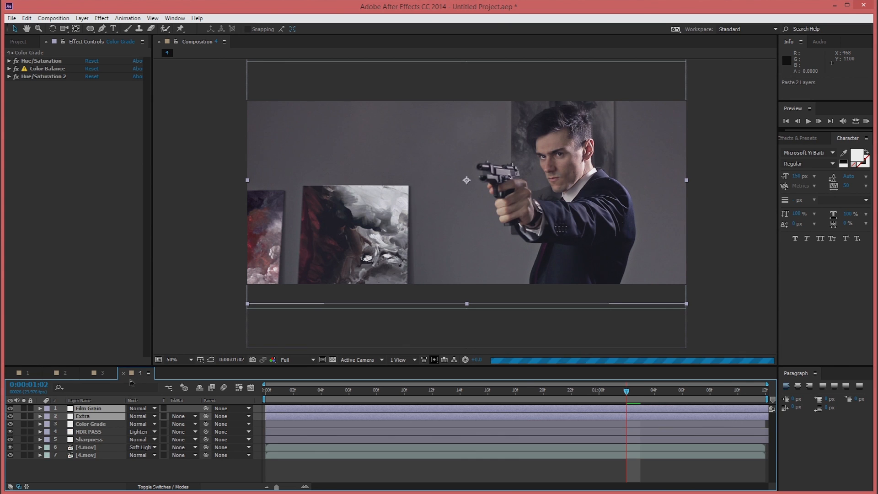
left_click(105, 455)
- Set the Extra layer's mask feather to 700 pixels and slightly shift the midpoint of its RGB curve to soften the darkening
left_click(89, 417)
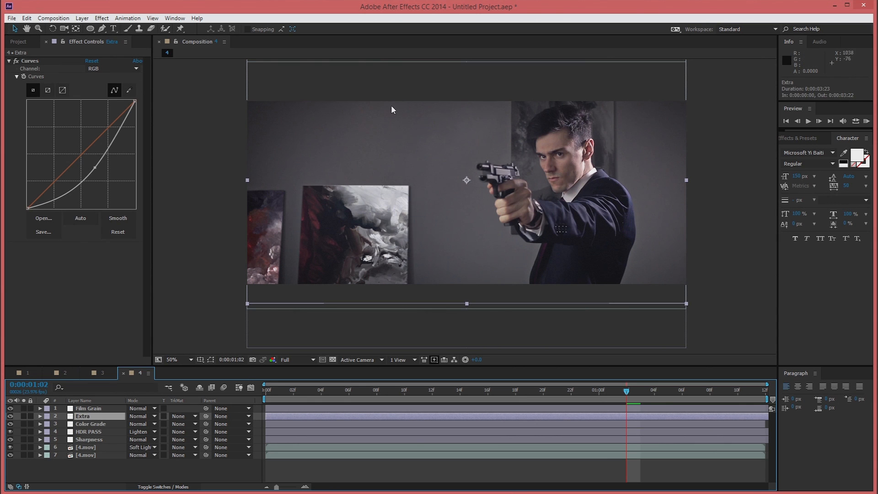
key("f")
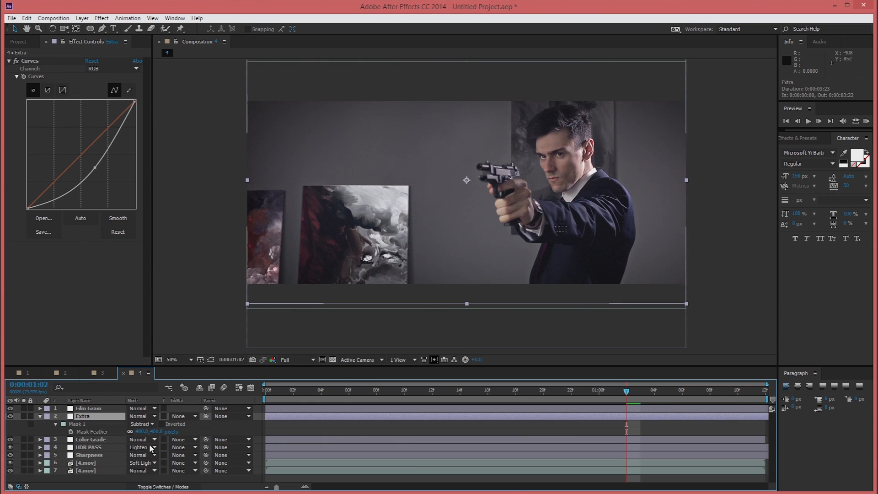
left_click(142, 431)
type("700")
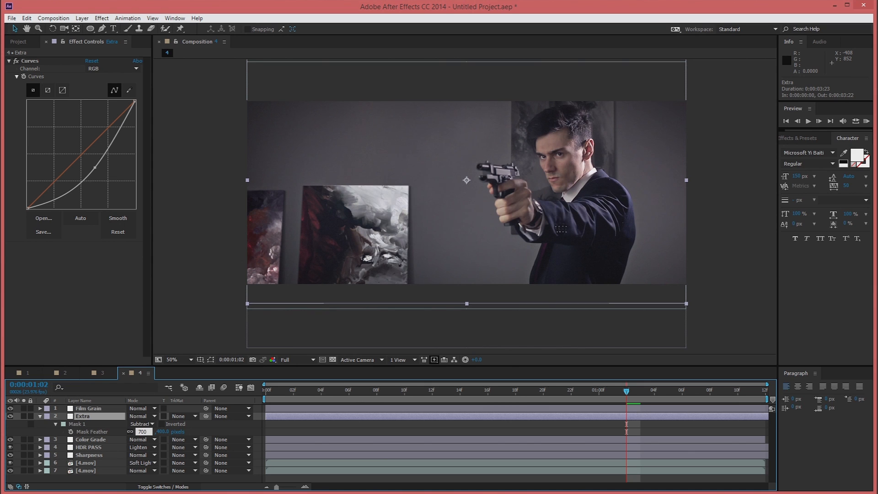
key("Return")
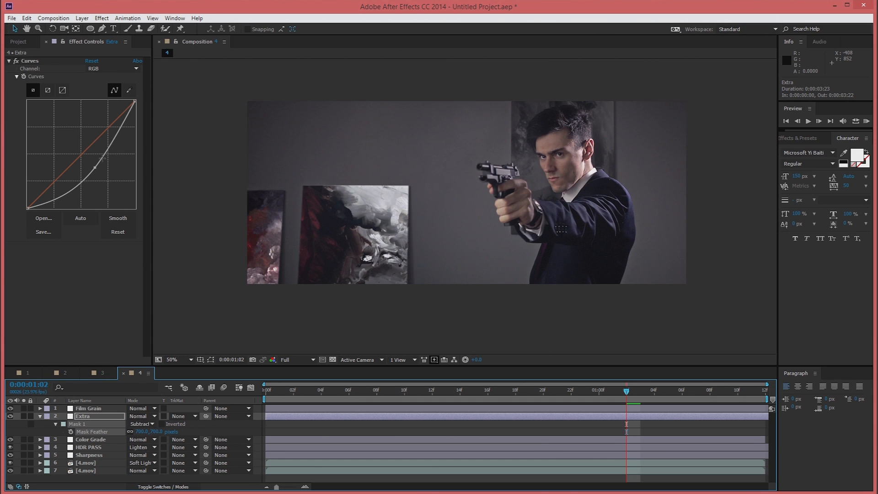
left_click_drag(95, 167, 91, 166)
- Tighten the Extra layer's oval vignette mask by moving all four of its points inward, with the mask outline shown only while editing
left_click(210, 360)
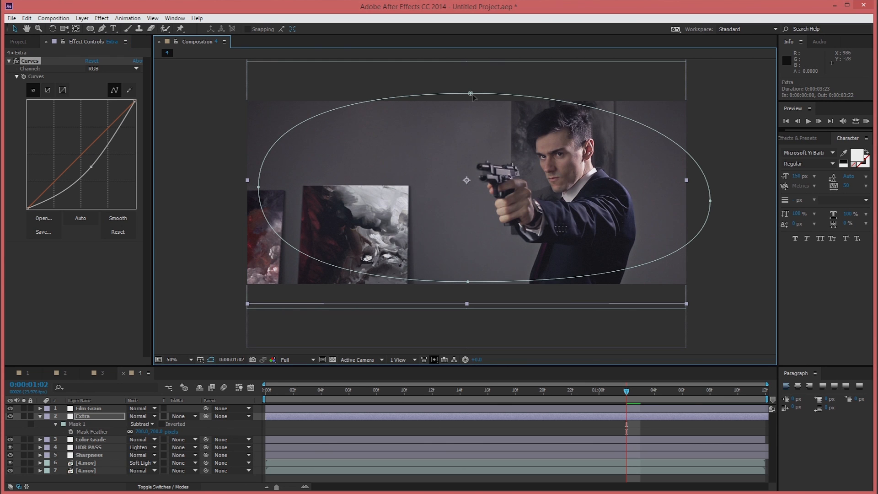
left_click_drag(473, 96, 477, 117)
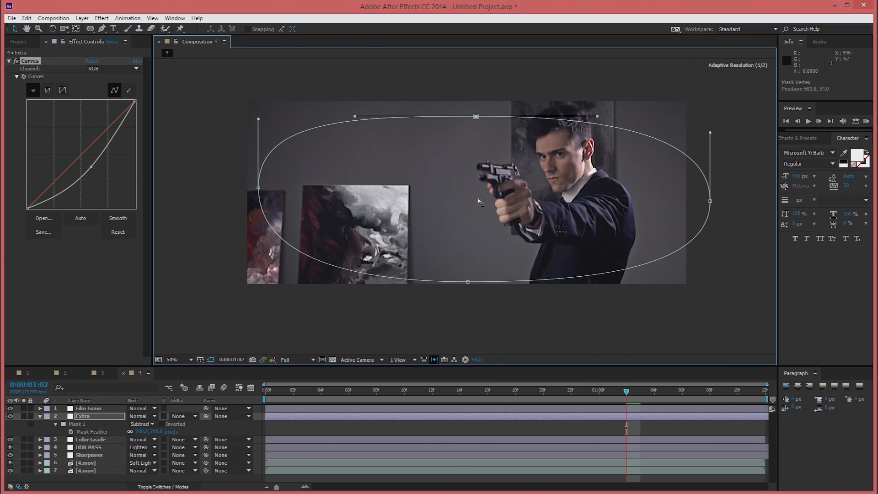
left_click_drag(467, 282, 467, 269)
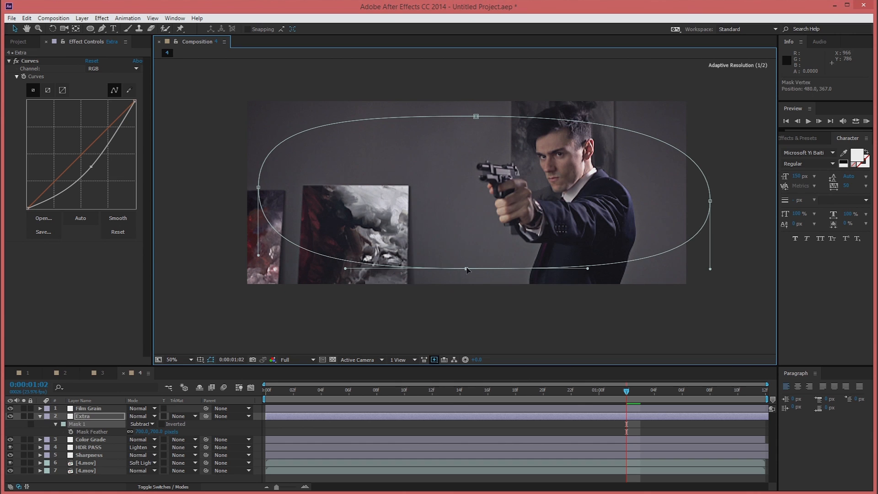
left_click(709, 201)
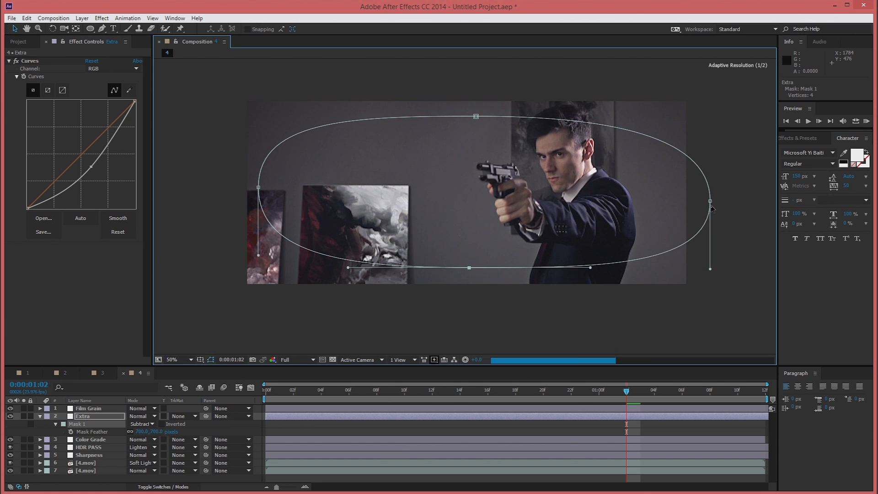
left_click_drag(698, 207, 682, 205)
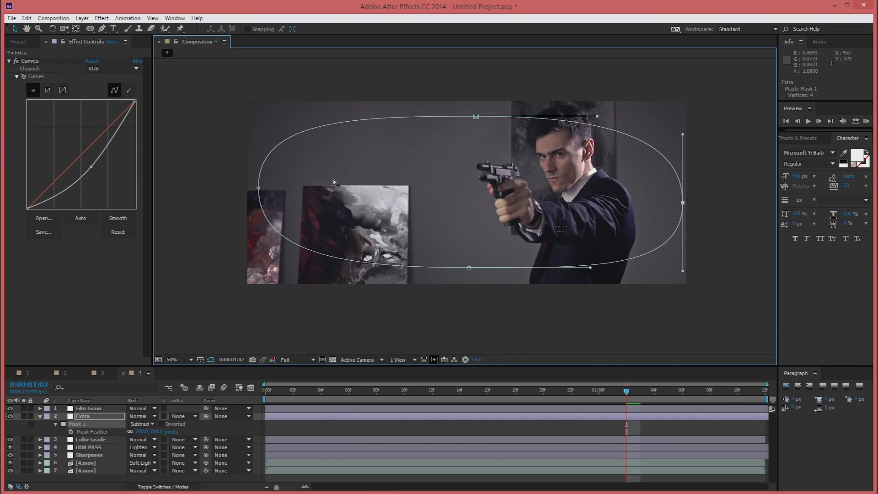
left_click_drag(259, 188, 310, 197)
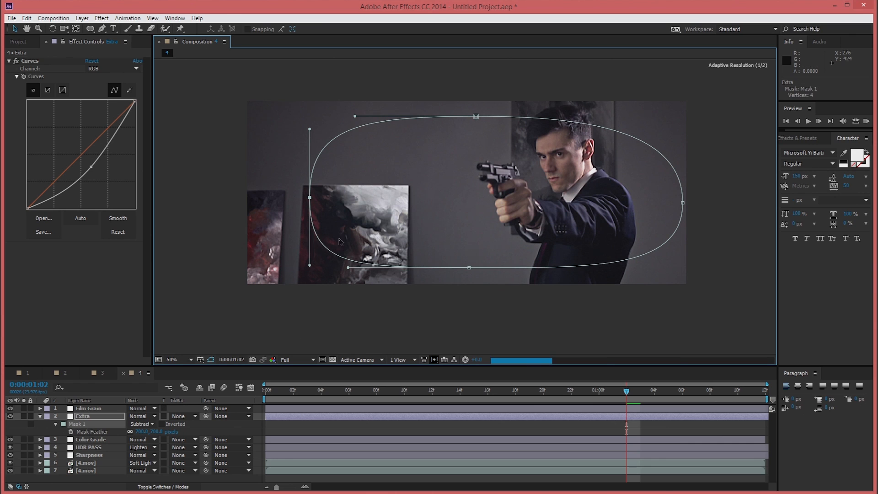
left_click(210, 359)
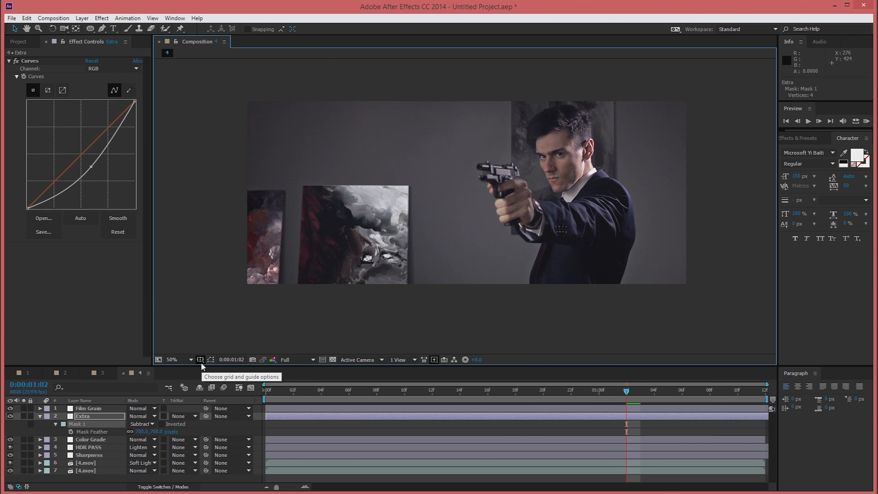
left_click(39, 416)
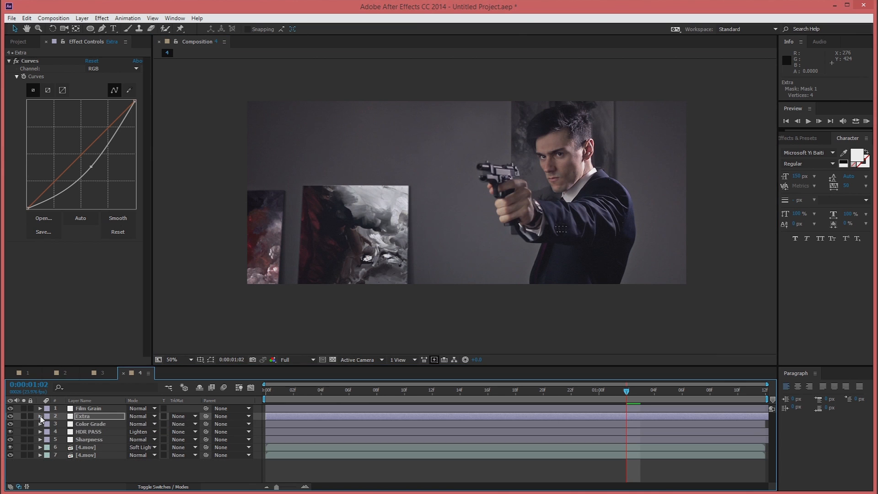
- Compare the graded shot with the original 4.mov layer and inspect the gunman up close at 0:00:01:08
left_click(24, 455)
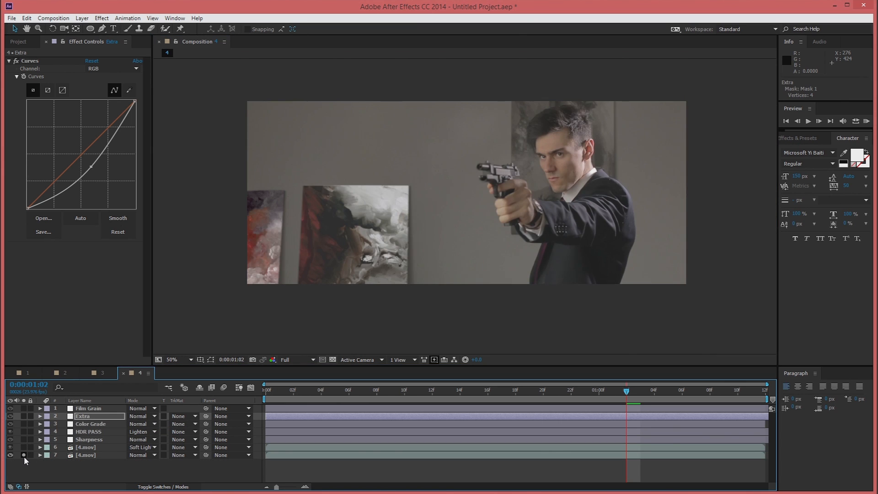
left_click(24, 454)
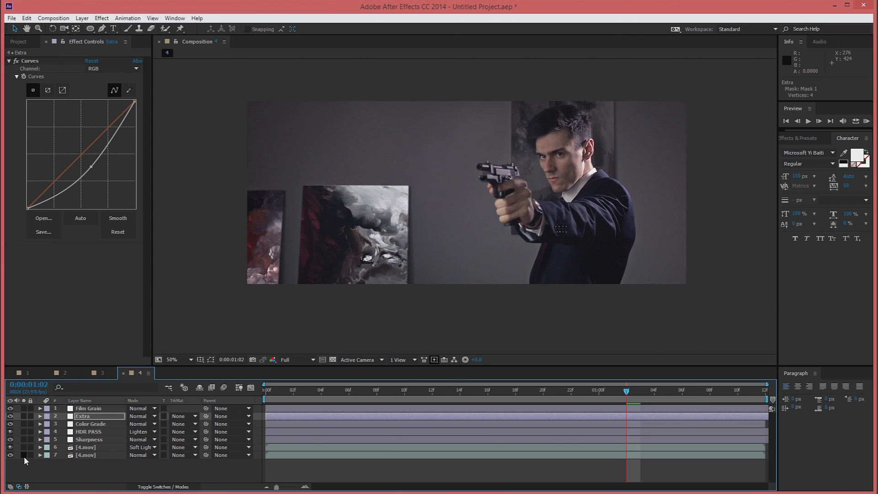
left_click(705, 394)
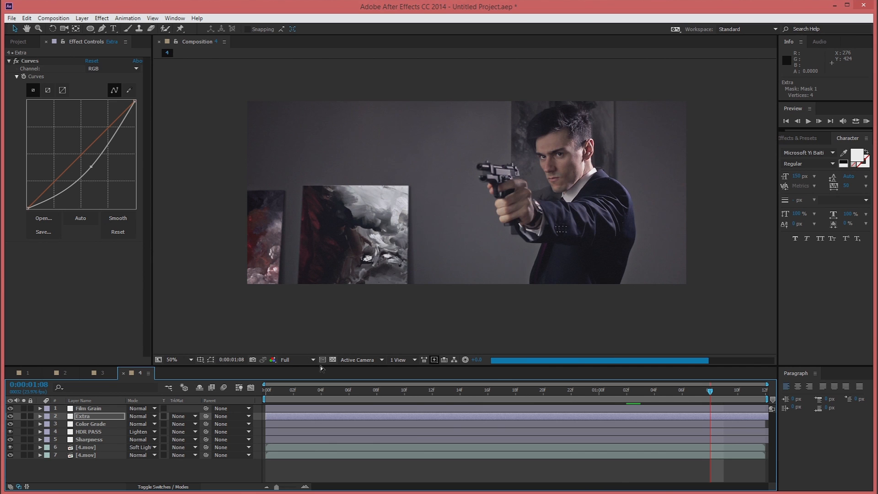
scroll(622, 208, "up", 2)
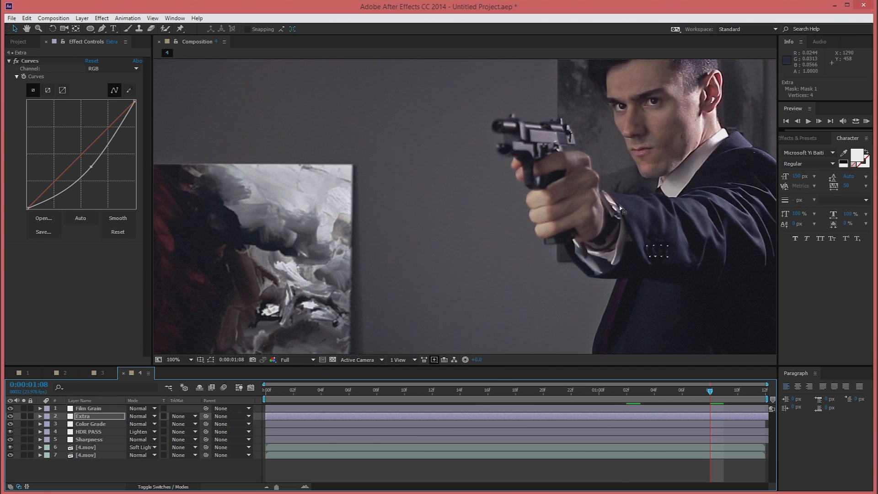
scroll(622, 208, "down", 2)
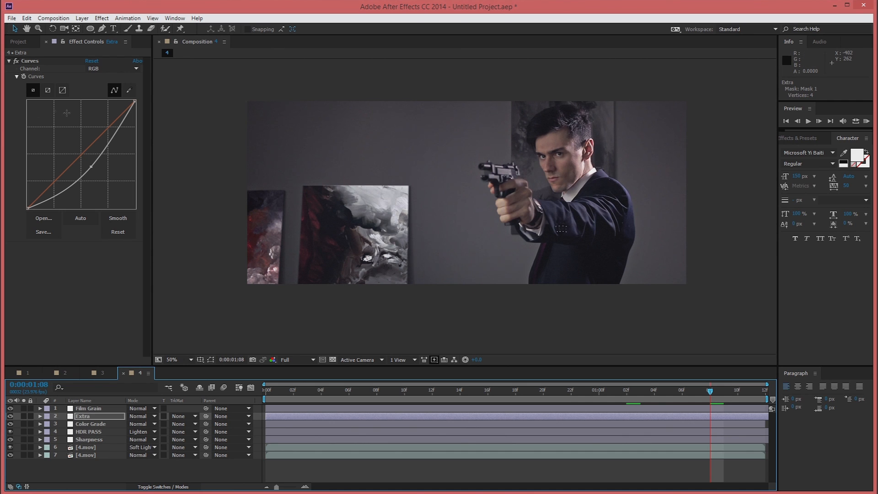
- Create a new composition 5 from the 5.mov padlock clip
left_click(23, 40)
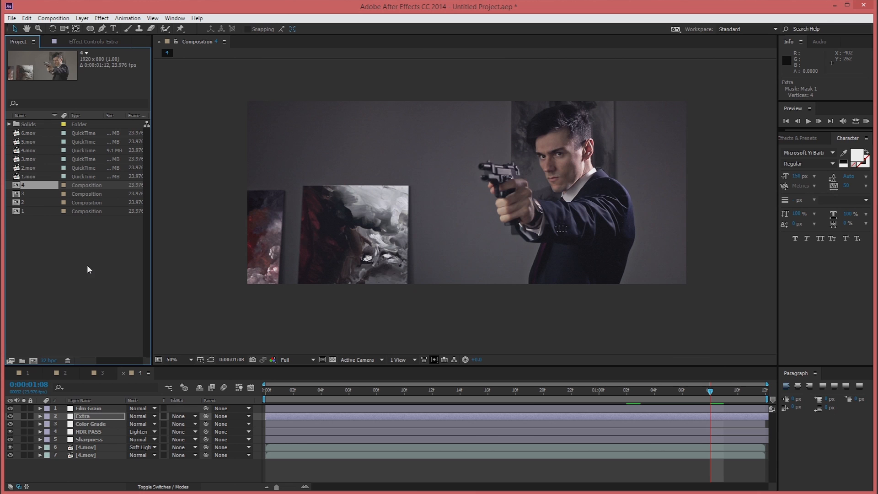
left_click(86, 263)
left_click(32, 142)
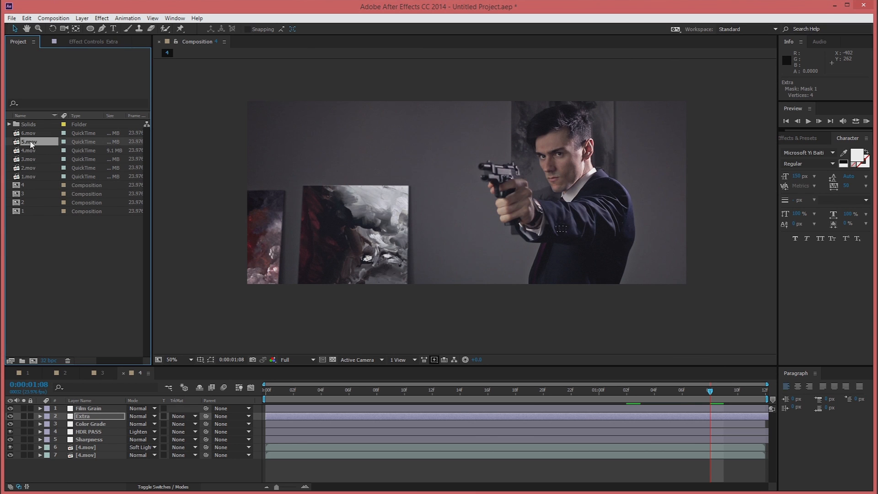
left_click(33, 361)
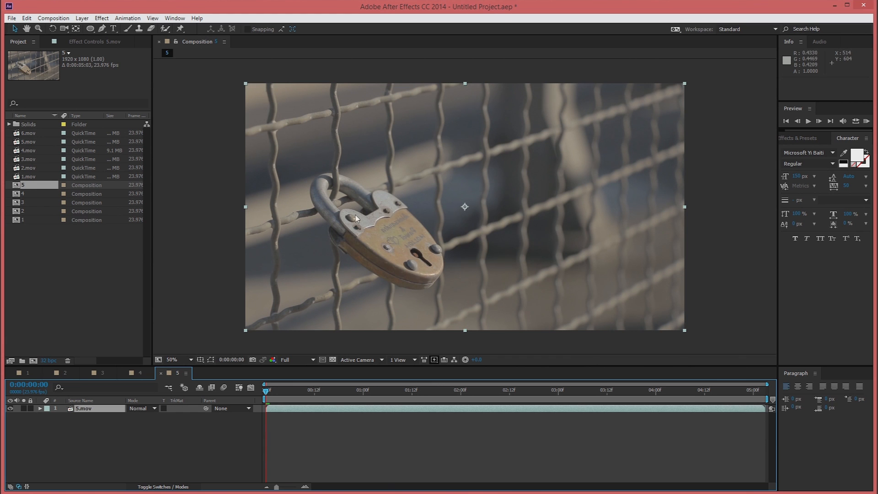
key(".")
key("space")
left_click_drag(274, 188, 390, 155)
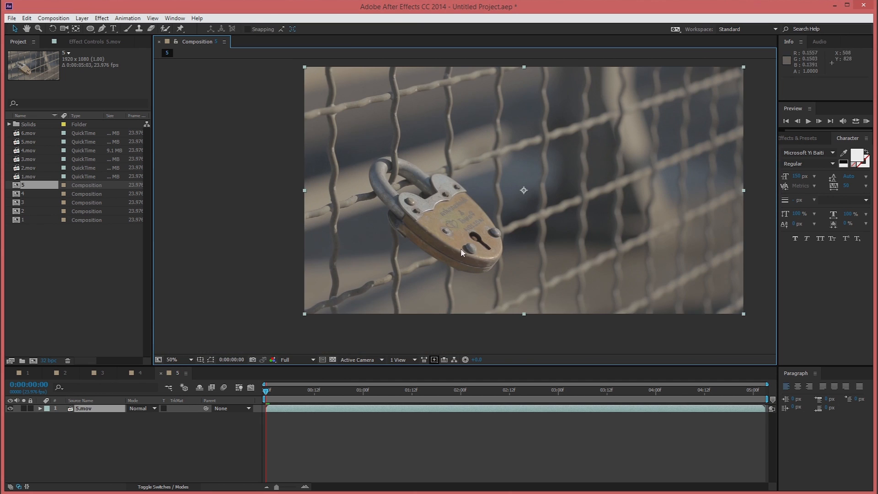
key("space")
left_click_drag(549, 159, 529, 189)
left_click_drag(603, 232, 579, 214)
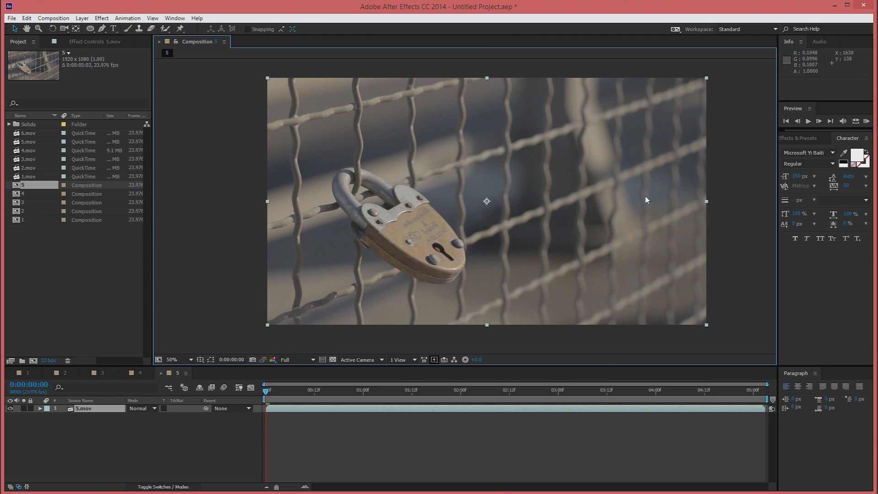
key("h")
left_click_drag(434, 241, 455, 221)
key("v")
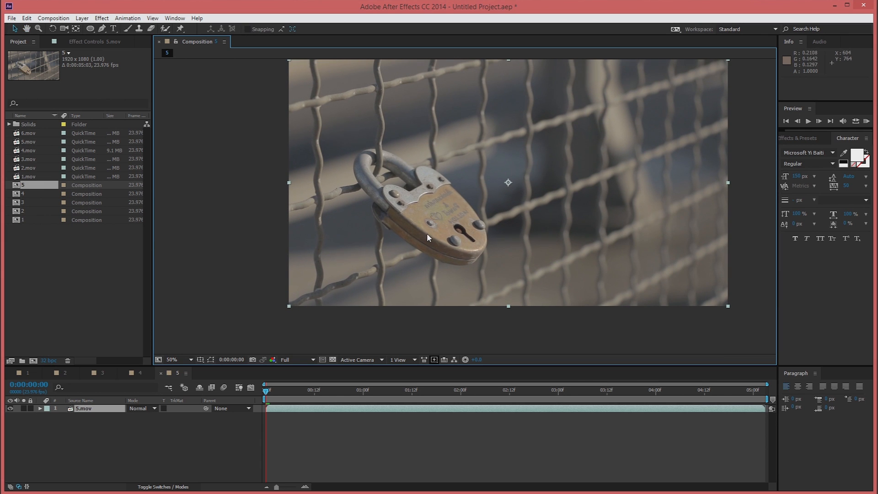
- Set the height of composition 5 to 800 pixels for a widescreen crop
left_click(96, 410)
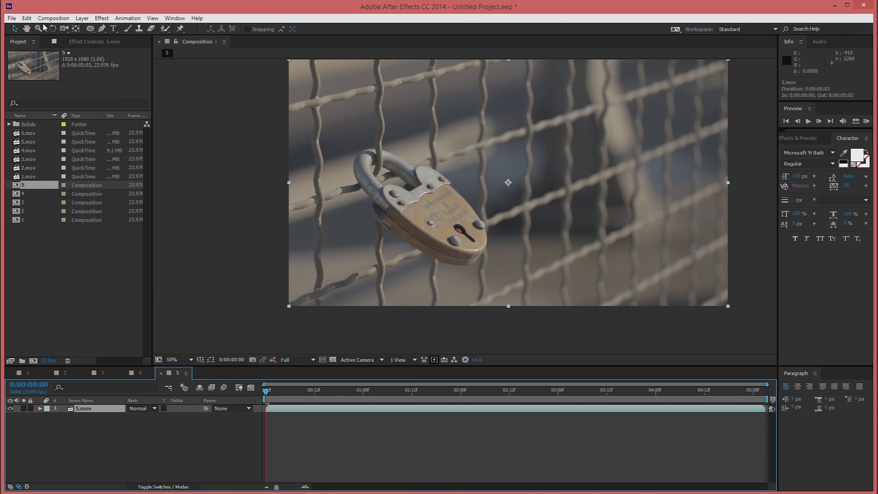
left_click(53, 18)
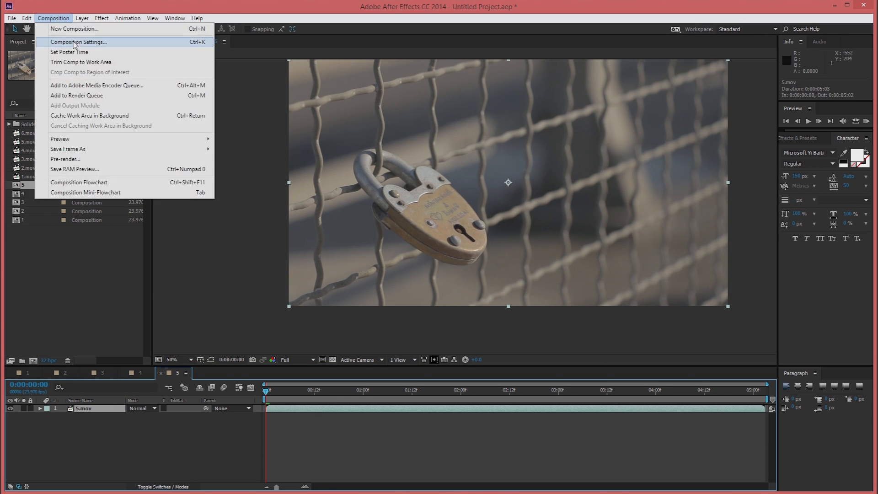
left_click(74, 42)
left_click(585, 274)
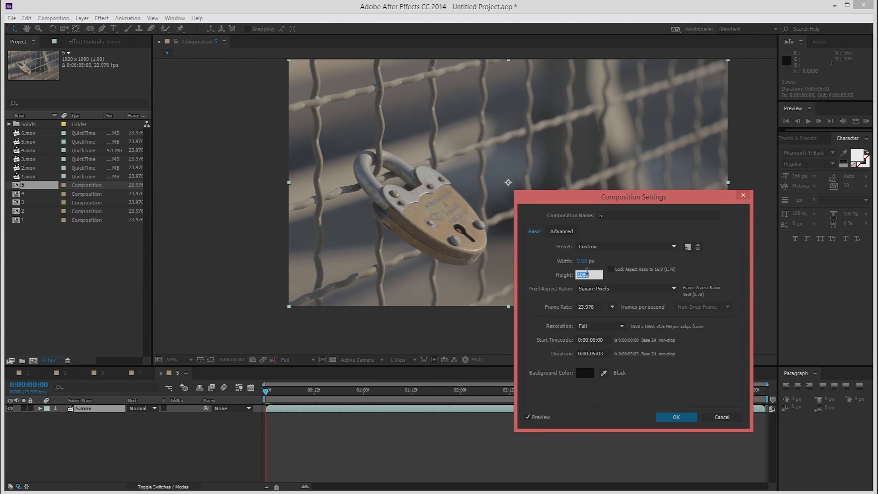
type("800")
left_click(678, 422)
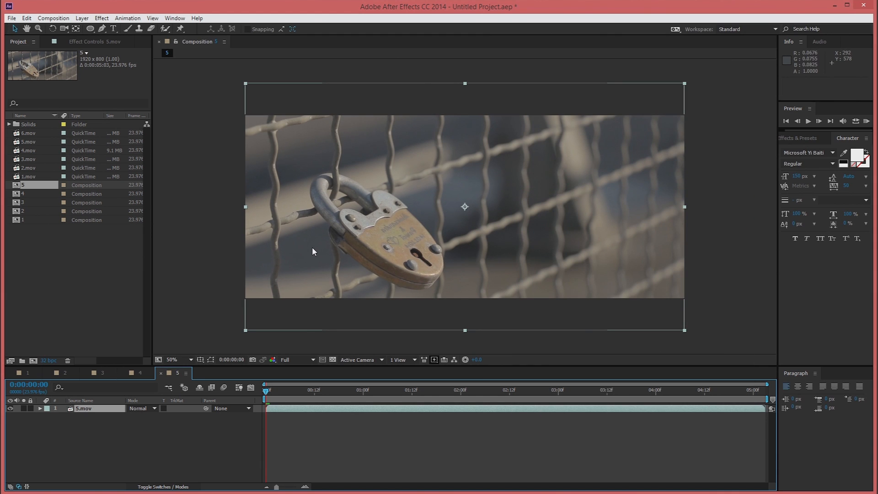
- Reframe the padlock shot by moving the 5.mov layer up to a vertical position of about 334
key("p")
left_click_drag(147, 416, 124, 414)
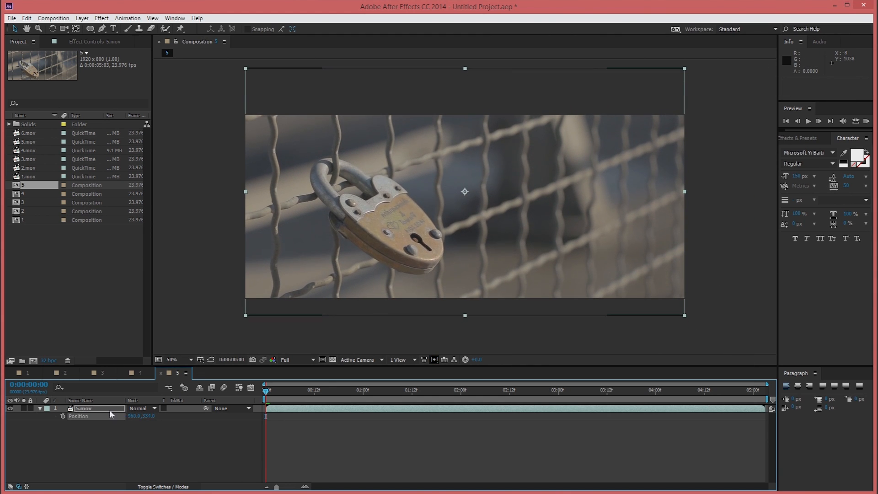
key("p")
- Duplicate the 5.mov layer and apply the Tint color correction effect to the upper copy
left_click(107, 409)
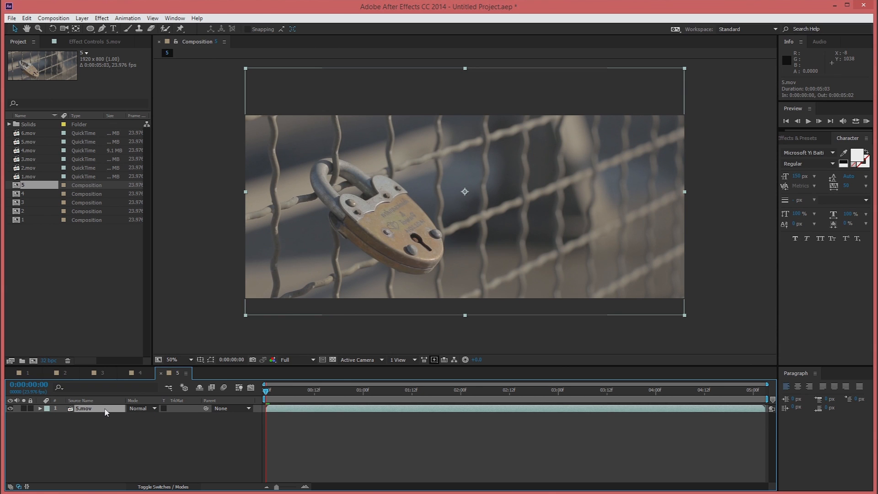
key("ctrl+d")
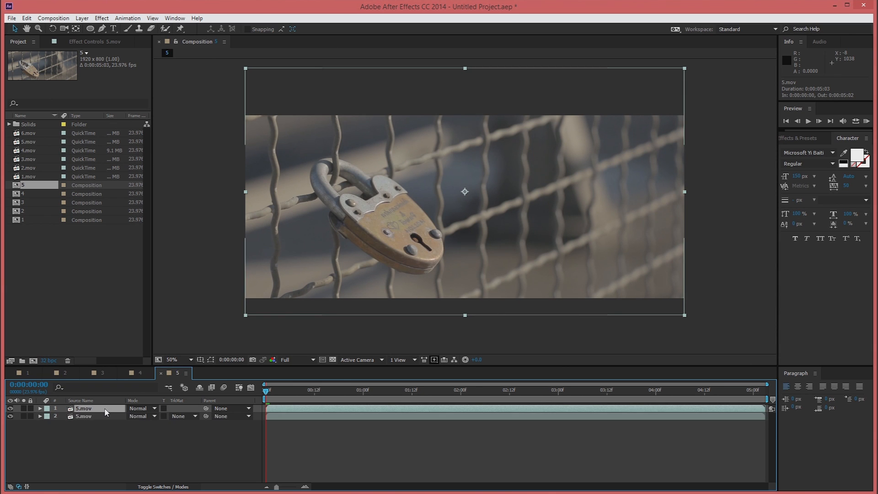
left_click(101, 18)
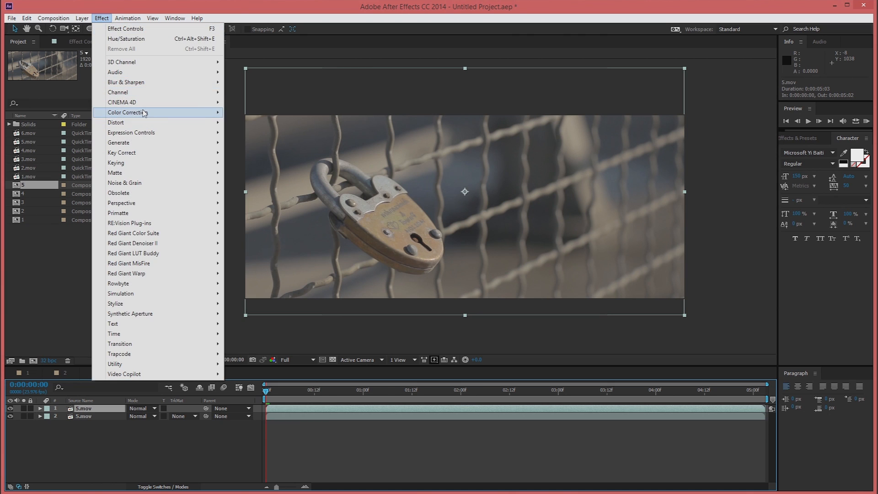
mouse_move(202, 112)
left_click(249, 414)
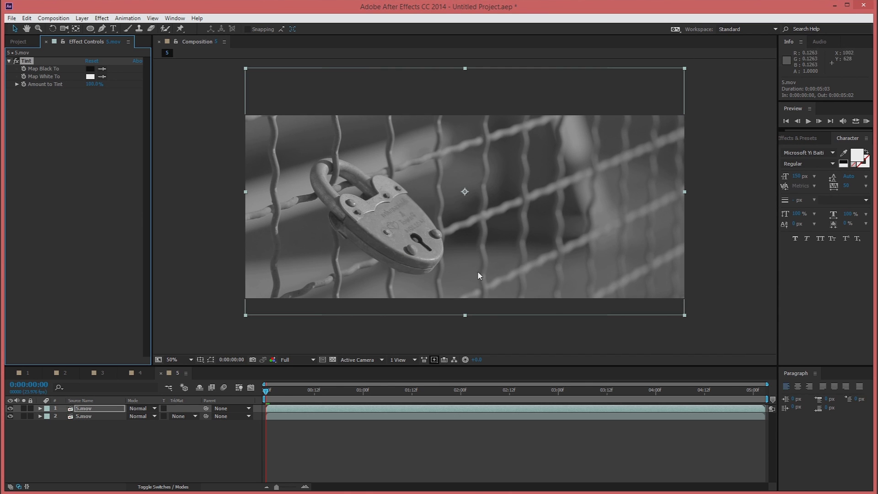
- Blend the tinted 5.mov copy over the original in Soft Light mode at 65% opacity
left_click(146, 413)
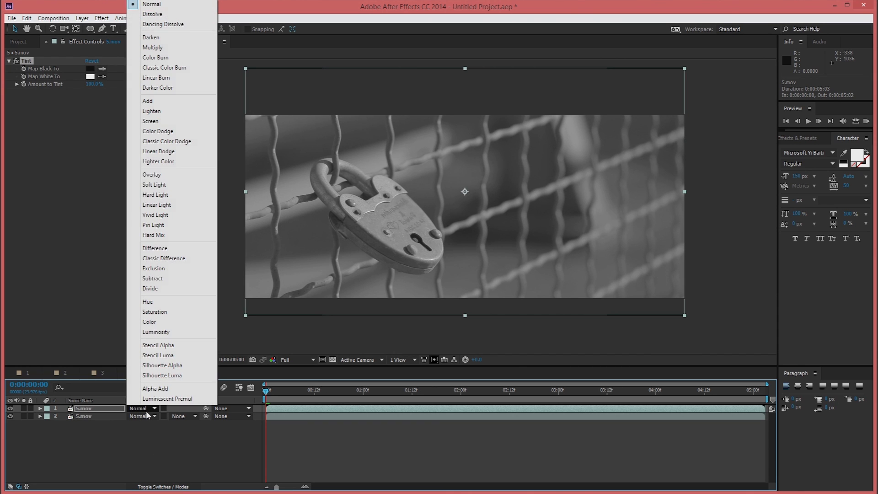
left_click(163, 186)
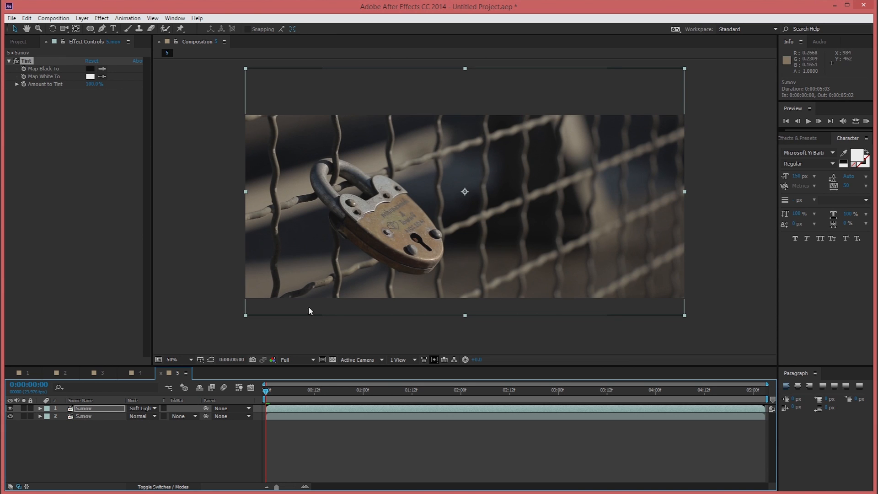
key("t")
left_click(131, 416)
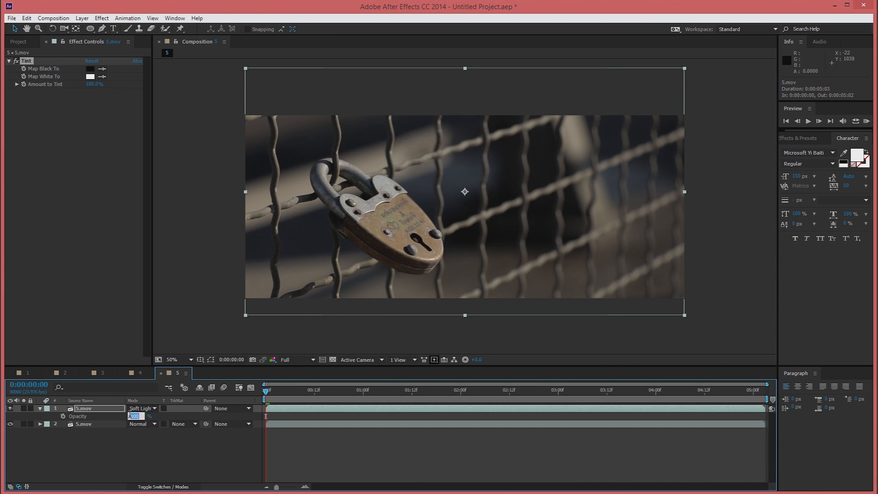
type("65")
key("Return")
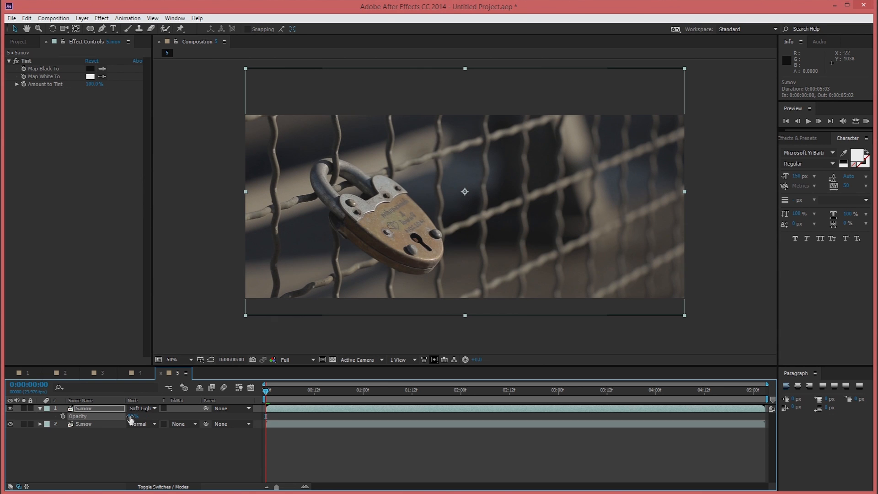
left_click(132, 417)
key("Return")
left_click(40, 408)
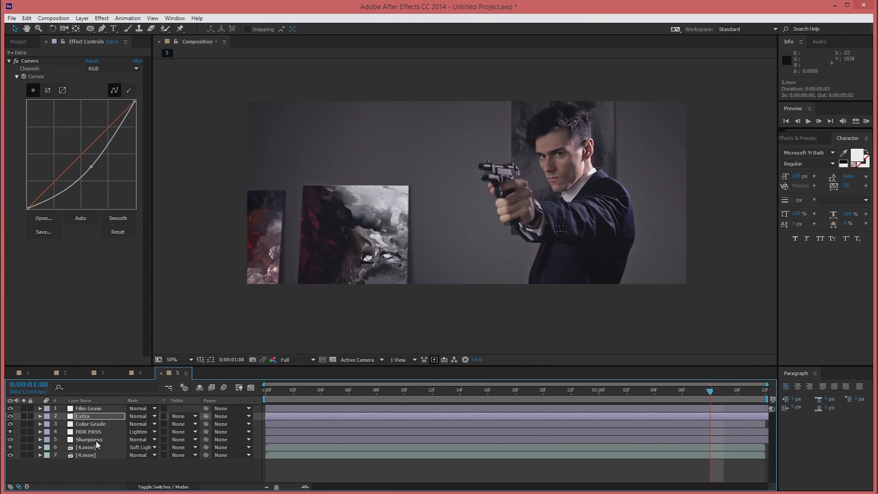
- Copy the Sharpness adjustment layer from composition 4 to the top of composition 5 and name it Sharpness
left_click(96, 440)
key("ctrl+c")
left_click(177, 373)
key("ctrl+v")
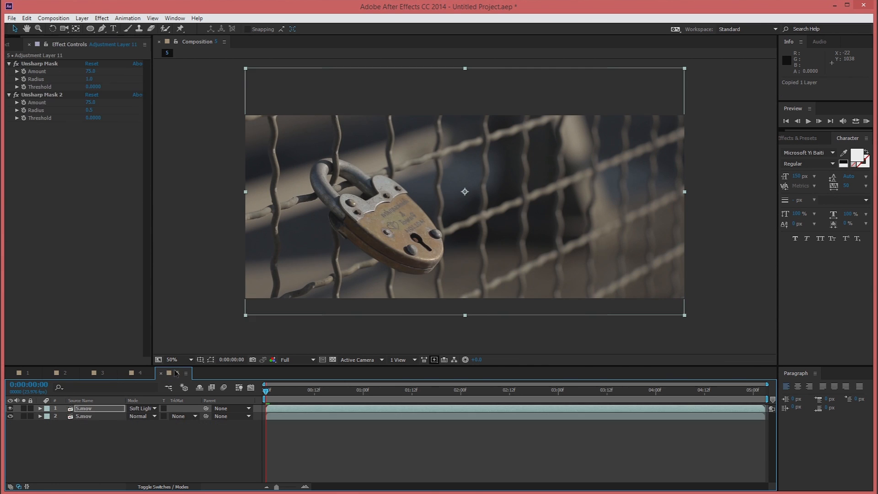
right_click(99, 410)
left_click(126, 404)
type("Sharpness")
key("Return")
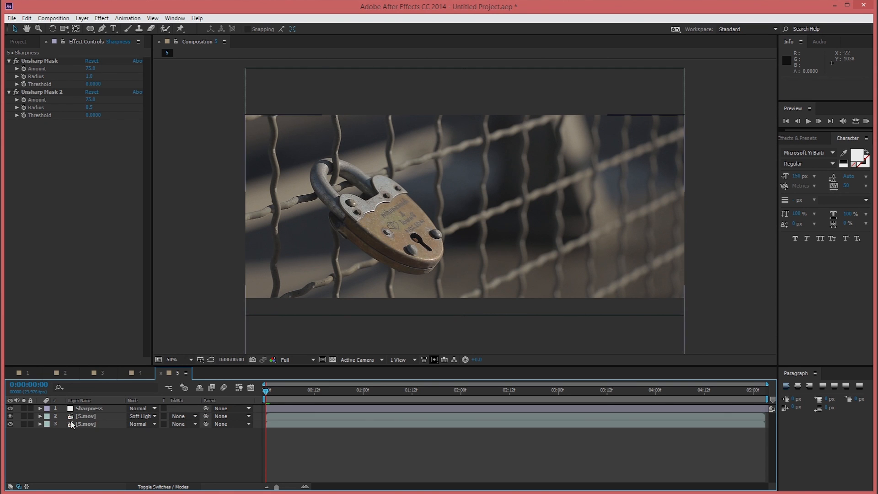
- Inspect the padlock up close at 100% zoom with the Sharpness layer hidden and shown
scroll(396, 211, "up", 1)
key("space")
left_click_drag(270, 204, 367, 192)
scroll(436, 193, "down", 1)
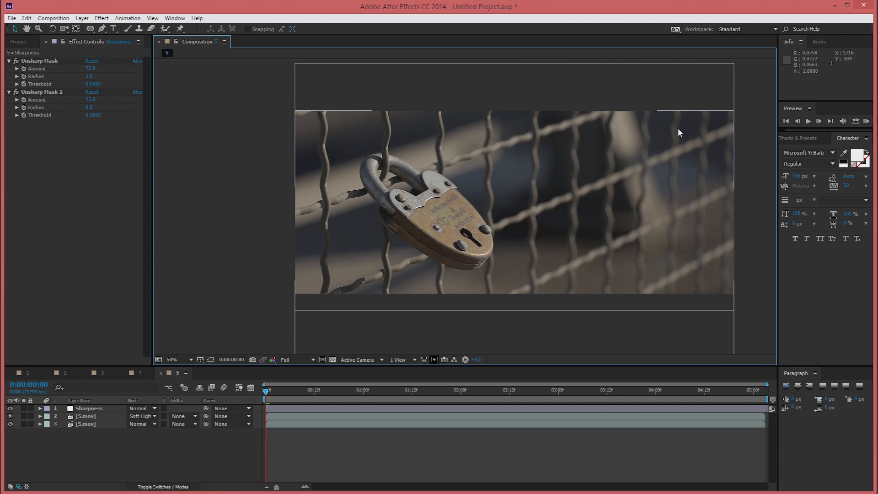
scroll(443, 185, "up", 1)
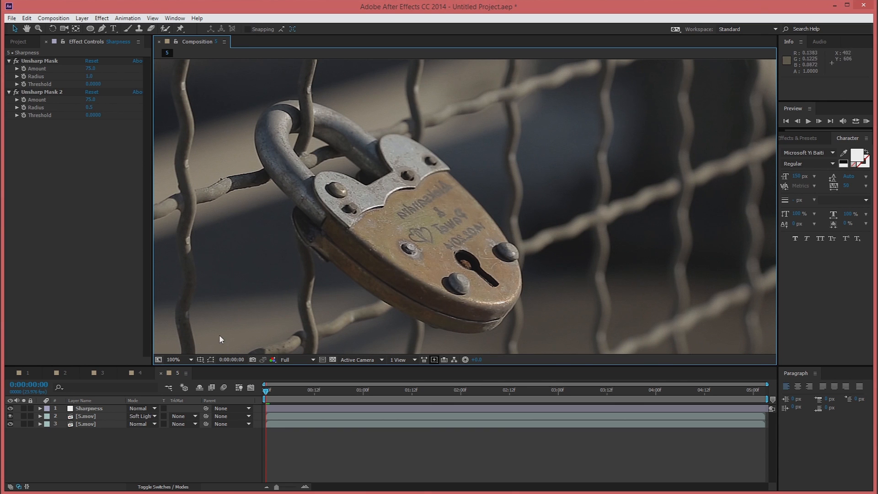
left_click(10, 408)
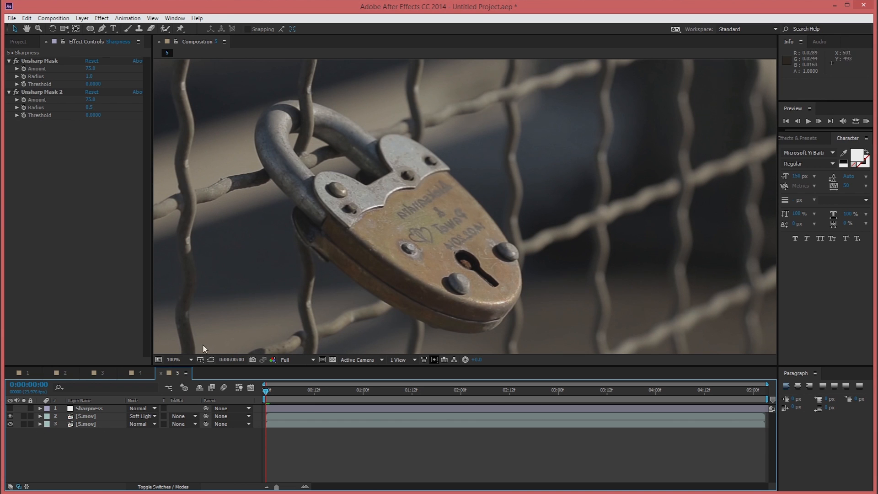
left_click(10, 409)
- Set the Amount of both Unsharp Mask effects on the Sharpness layer to 100 and compare the padlock with and without the layer
left_click(91, 68)
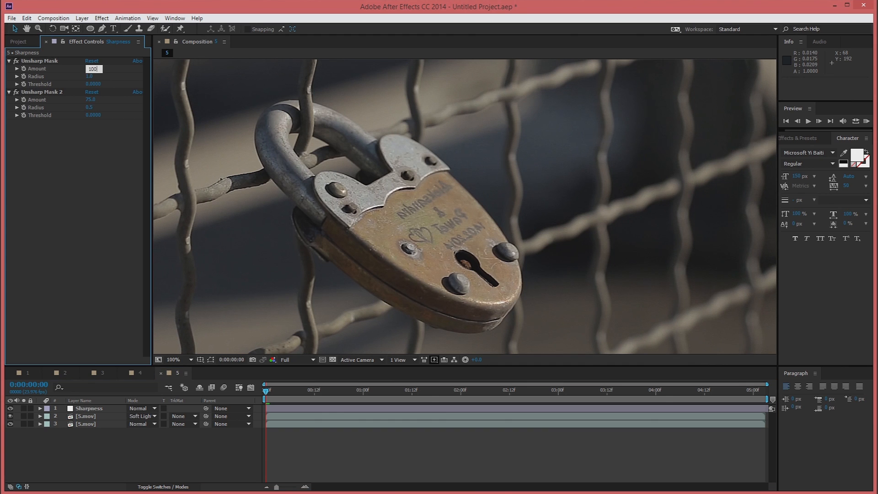
key("Return")
left_click(90, 100)
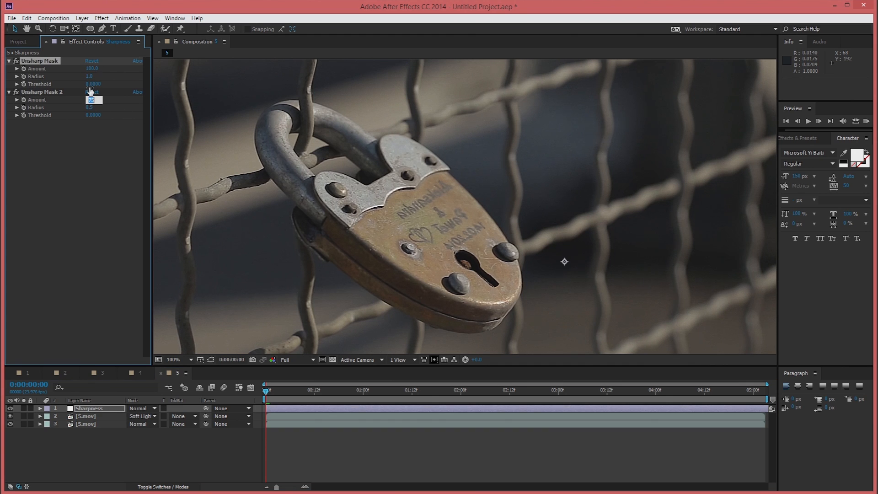
type("100")
key("Return")
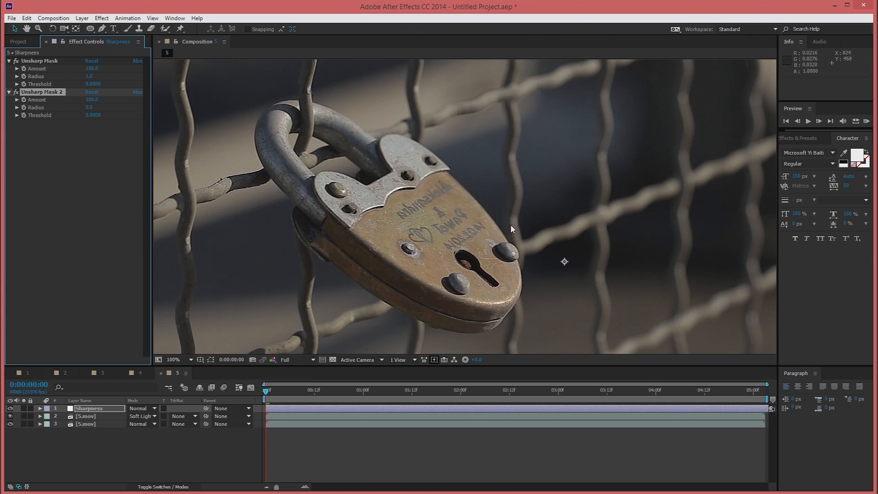
left_click(86, 439)
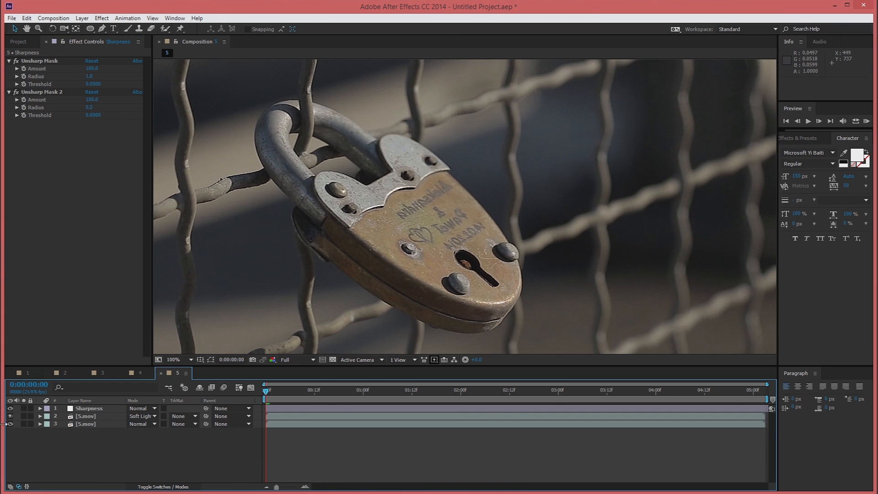
left_click(10, 408)
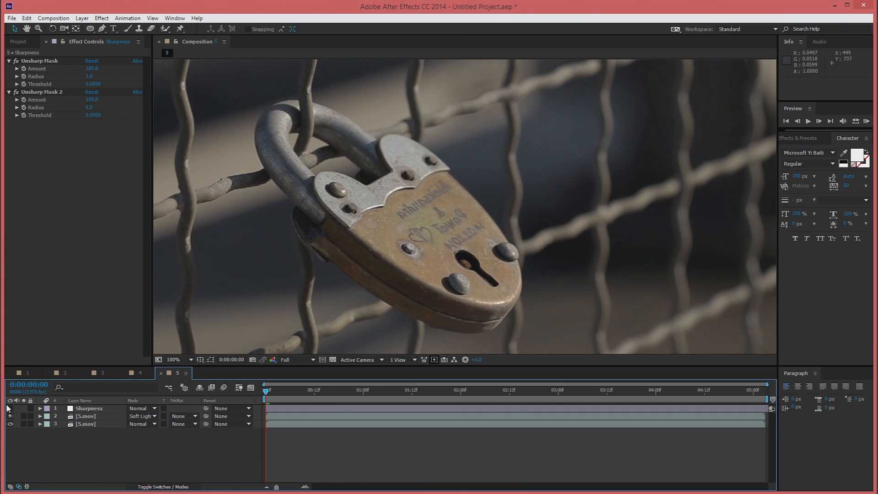
left_click(10, 408)
scroll(459, 209, "down", 1)
key("space")
left_click_drag(636, 151, 599, 150)
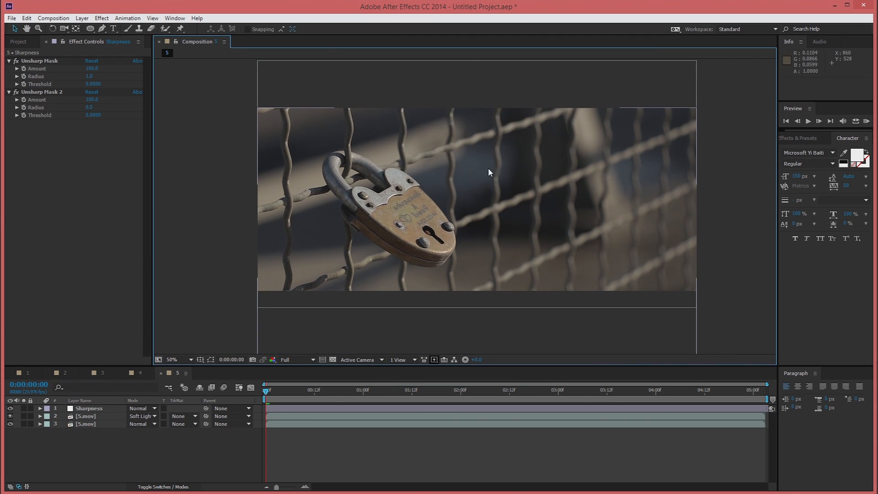
- Copy the HDR PASS layer from composition 4 and paste it above the Sharpness layer in composition 5
left_click(94, 439)
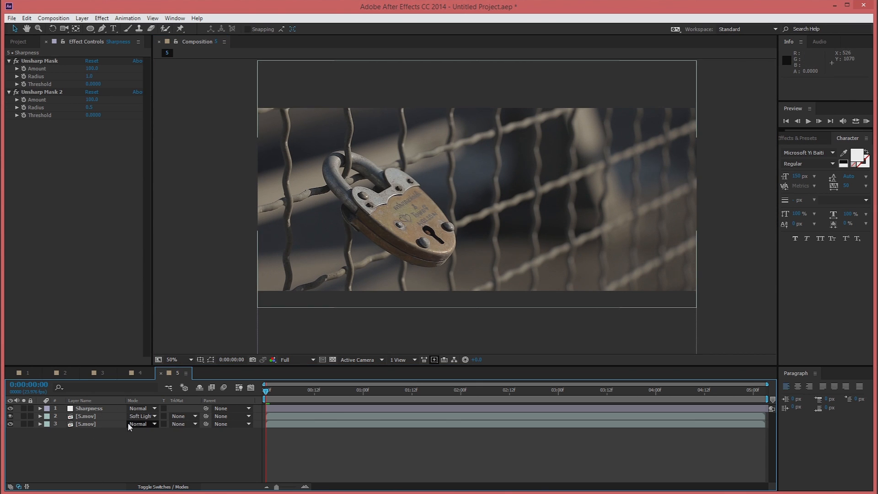
left_click(138, 373)
left_click(89, 432)
key("ctrl+c")
left_click(176, 373)
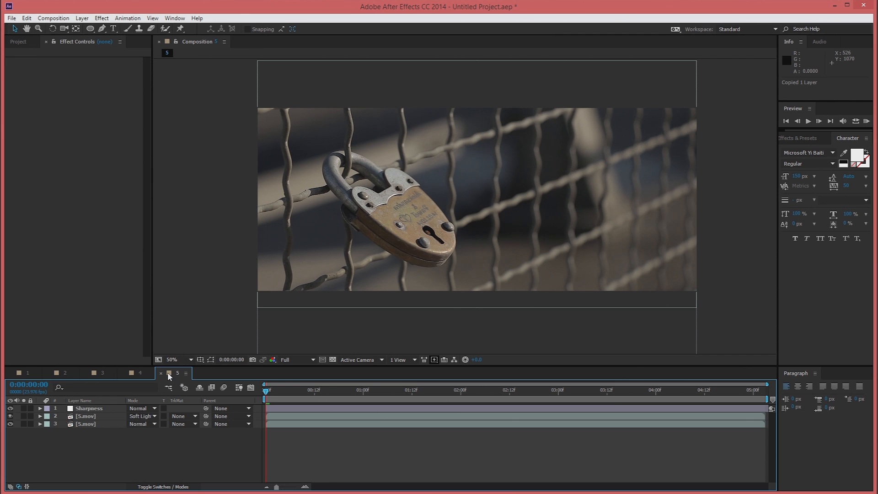
key("ctrl+v")
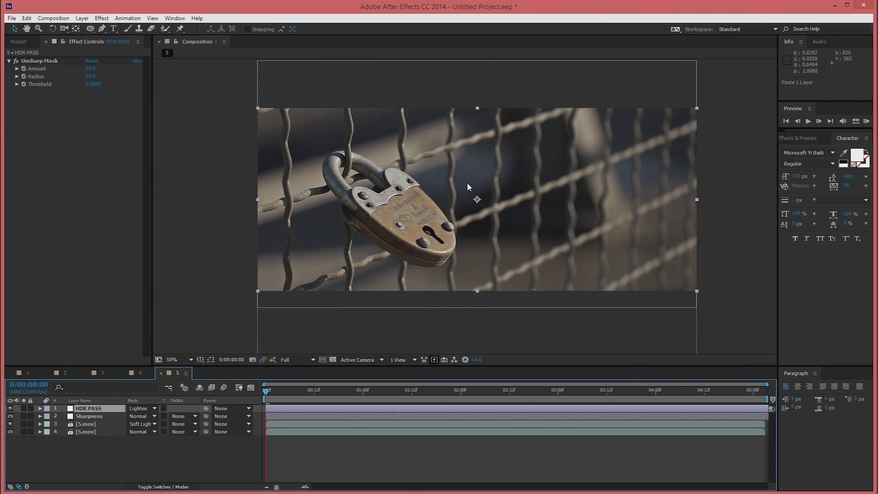
- Examine the padlock and fence up close with the HDR PASS layer hidden and shown
key("period")
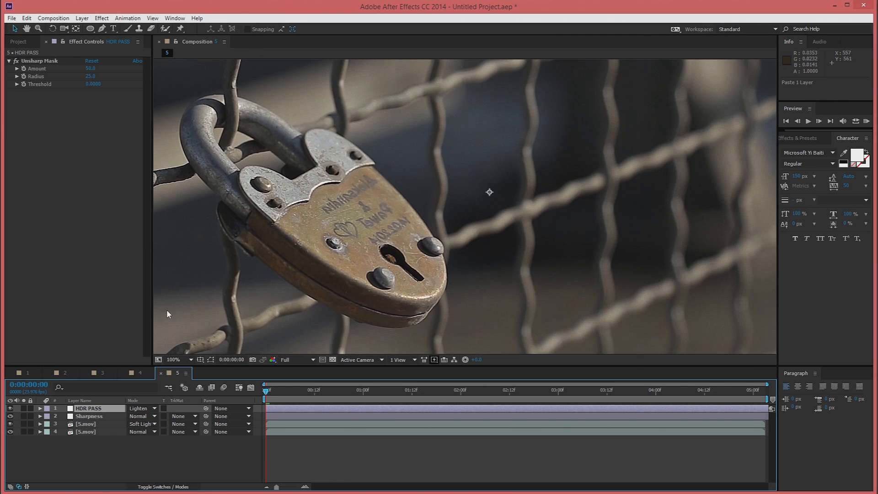
left_click(11, 408)
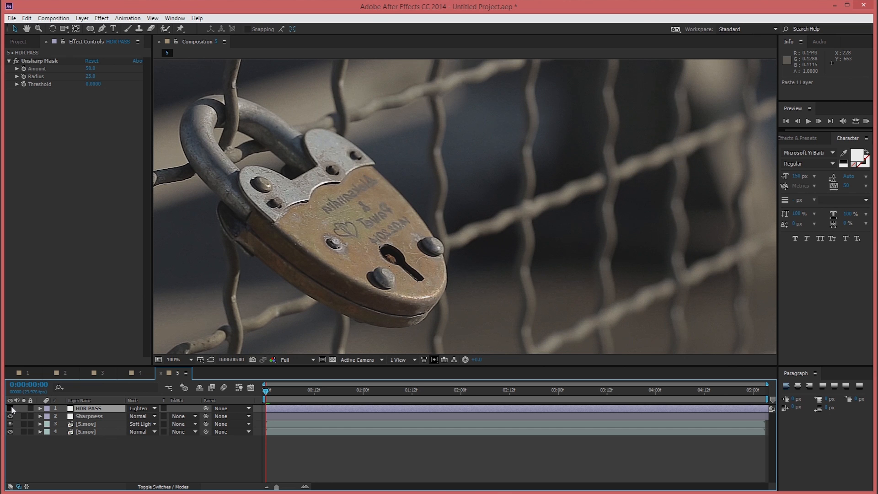
left_click(11, 408)
left_click(11, 408)
key("h")
left_click_drag(441, 145, 480, 232)
key("v")
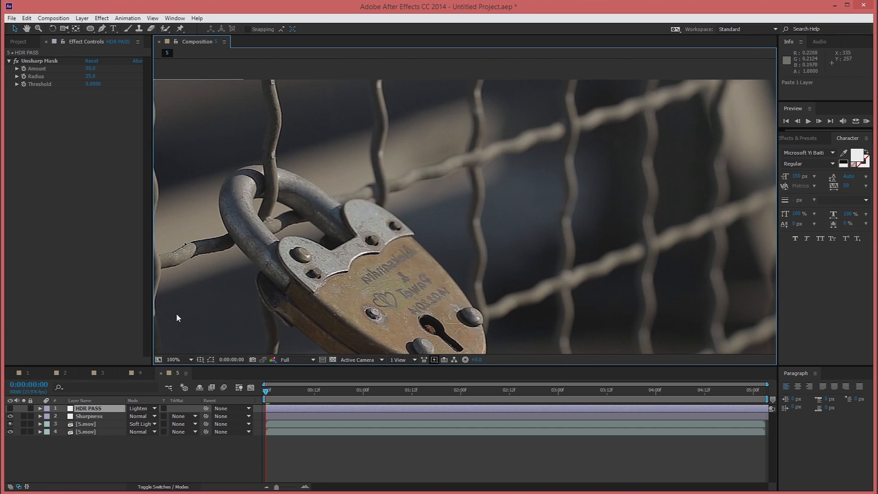
left_click(10, 408)
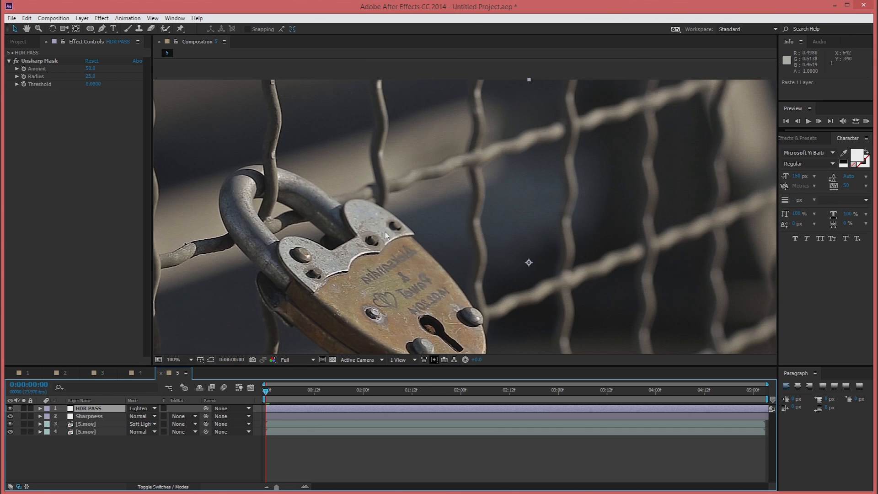
scroll(494, 226, "down", 2)
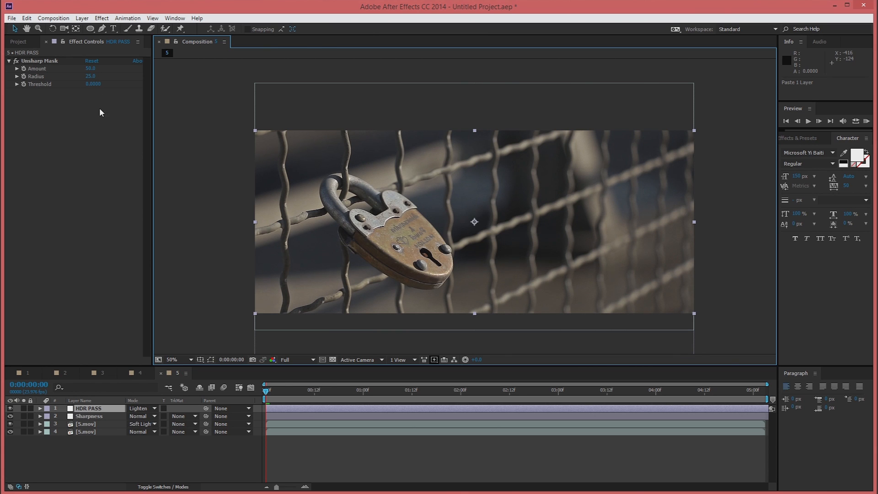
- Add a new adjustment layer above the HDR PASS layer in composition 5 and name it Color Grade
left_click_drag(513, 177, 497, 162)
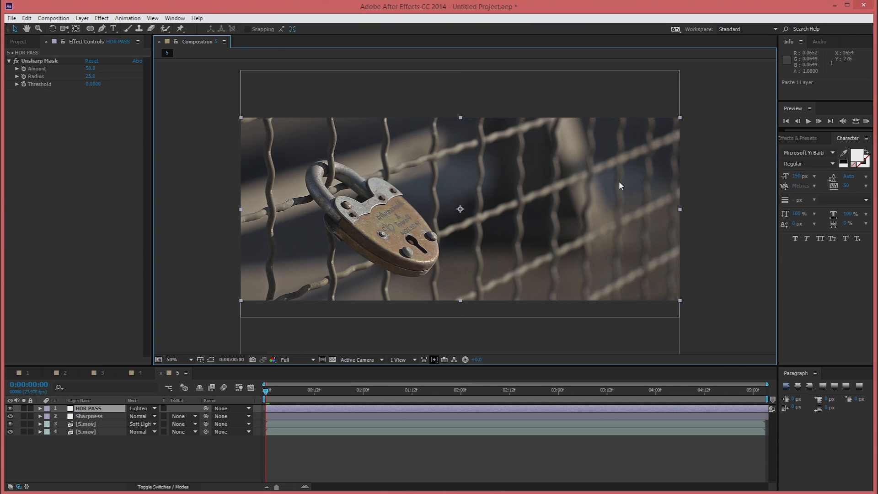
left_click(128, 463)
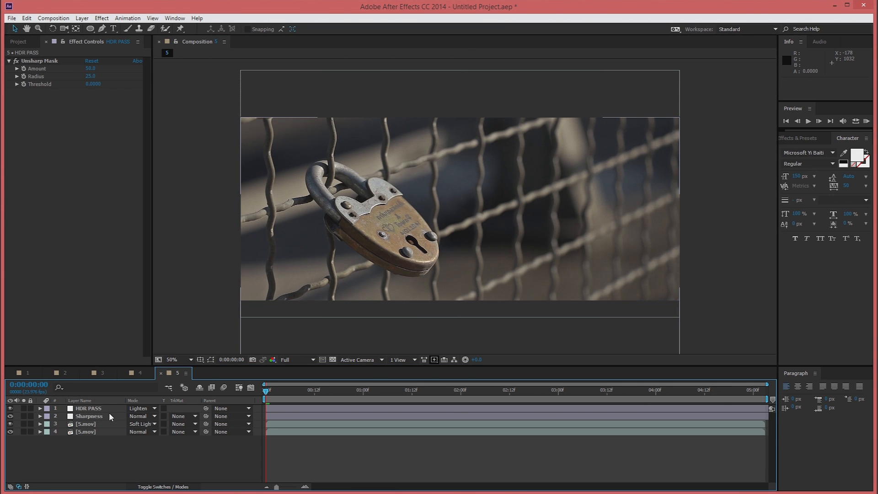
key("ctrl+alt+y")
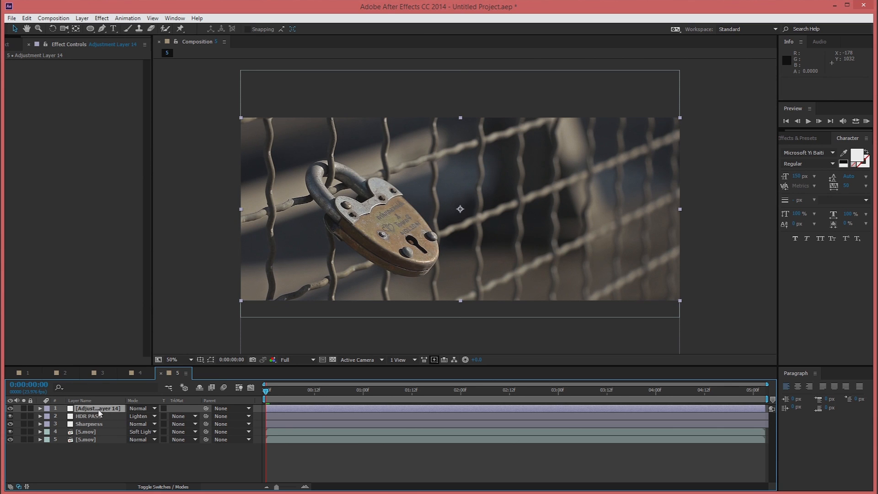
right_click(99, 413)
left_click(115, 406)
type("col")
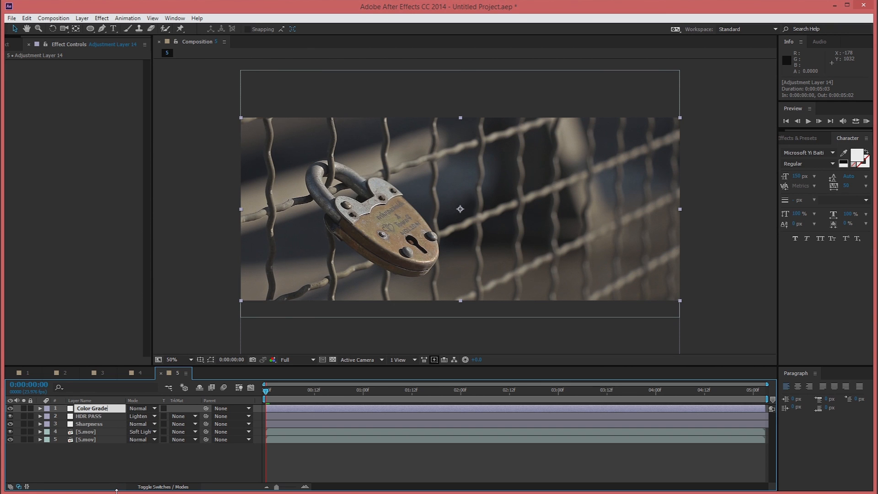
key("Return")
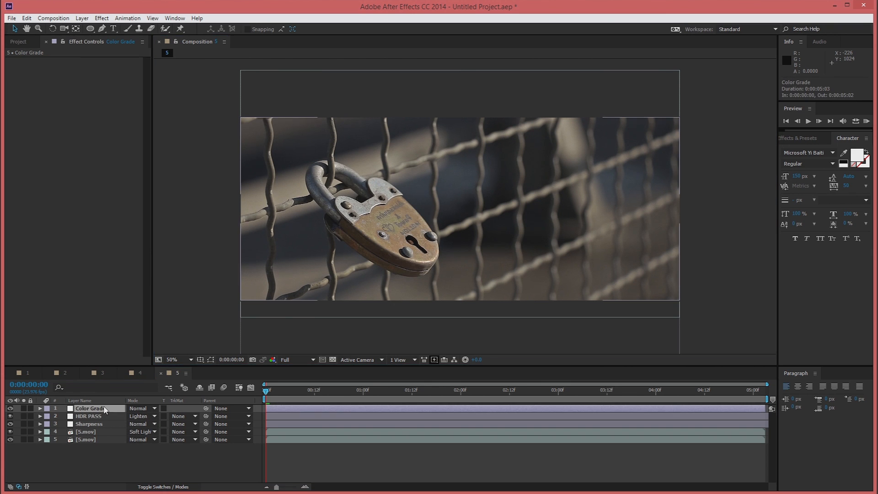
- Apply the Hue/Saturation effect to the Color Grade layer with Master Saturation set to 25
left_click(102, 18)
mouse_move(138, 112)
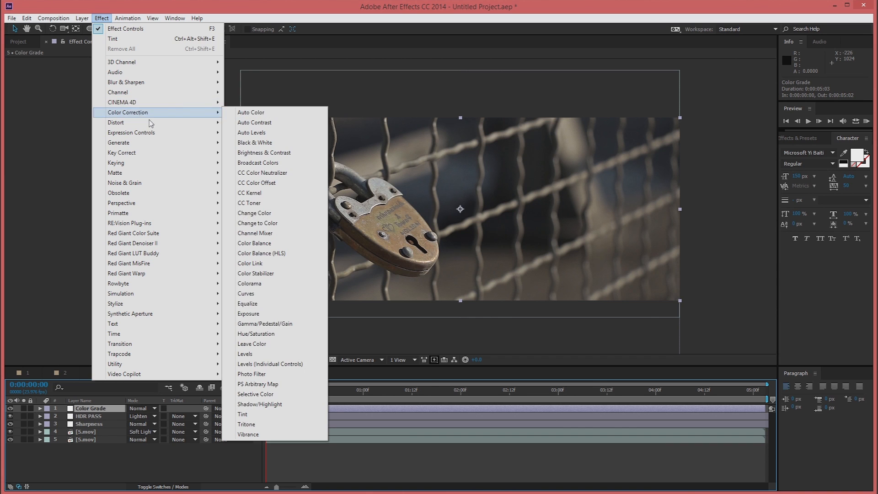
left_click(274, 333)
left_click(87, 131)
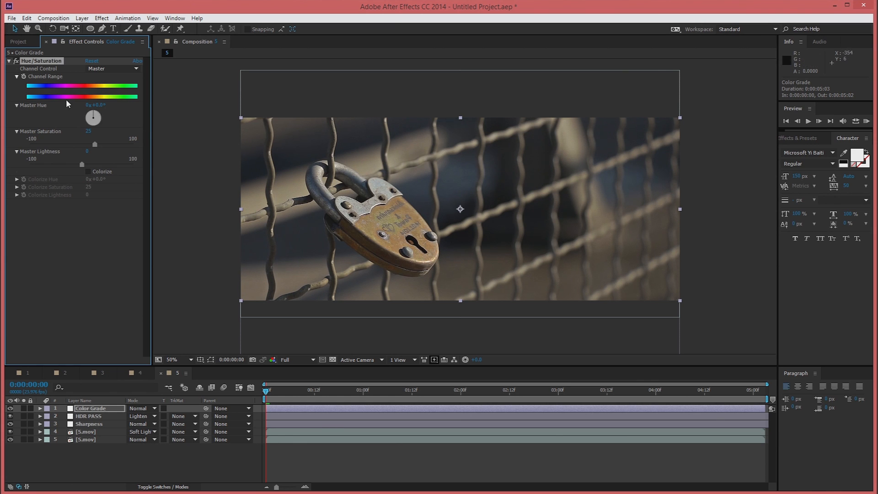
left_click(9, 61)
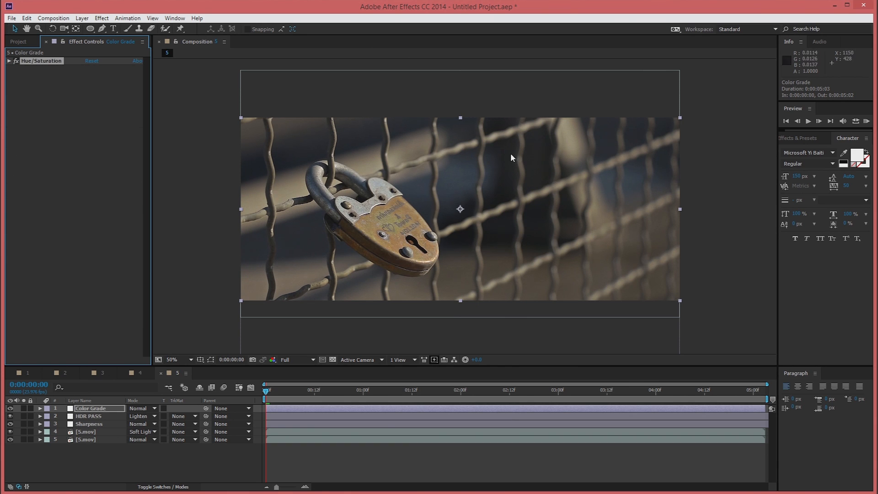
left_click(60, 109)
- Apply Color Balance to the Color Grade layer with Shadow Blue -2, Midtone Red -5 and Midtone Green 5
left_click(101, 18)
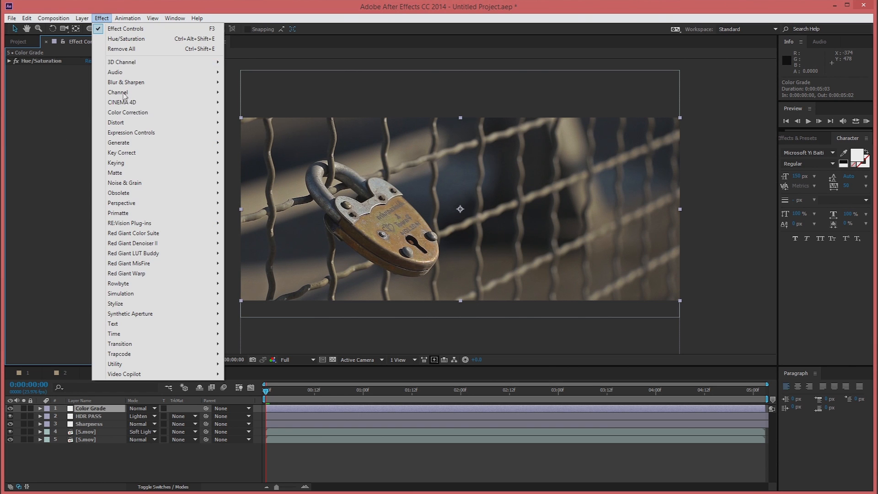
mouse_move(130, 115)
left_click(255, 243)
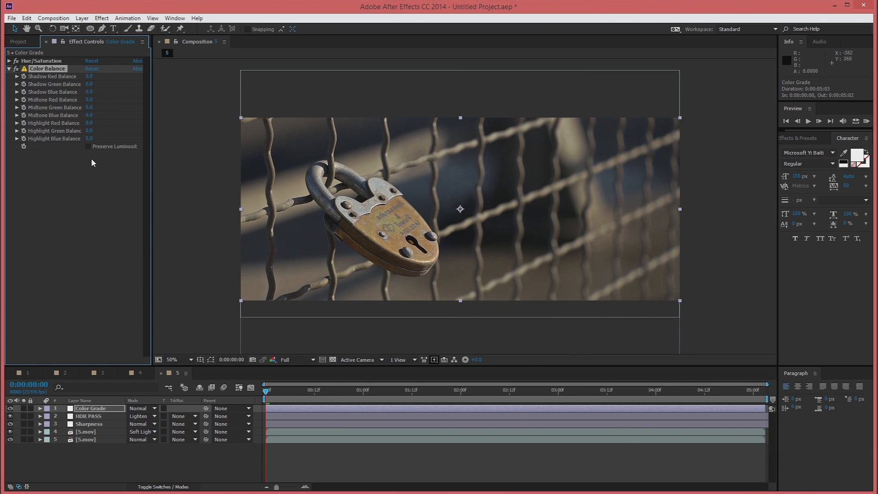
left_click(90, 92)
type("-2")
key("Return")
left_click(89, 100)
type("-5")
key("Return")
left_click(87, 107)
type("5")
key("Return")
- Compare the shot with Color Balance off and on, and set its Midtone Blue Balance to 10
left_click(16, 69)
left_click(16, 69)
left_click(91, 115)
type("1")
key("Return")
left_click(92, 115)
type("10")
key("Return")
left_click(10, 69)
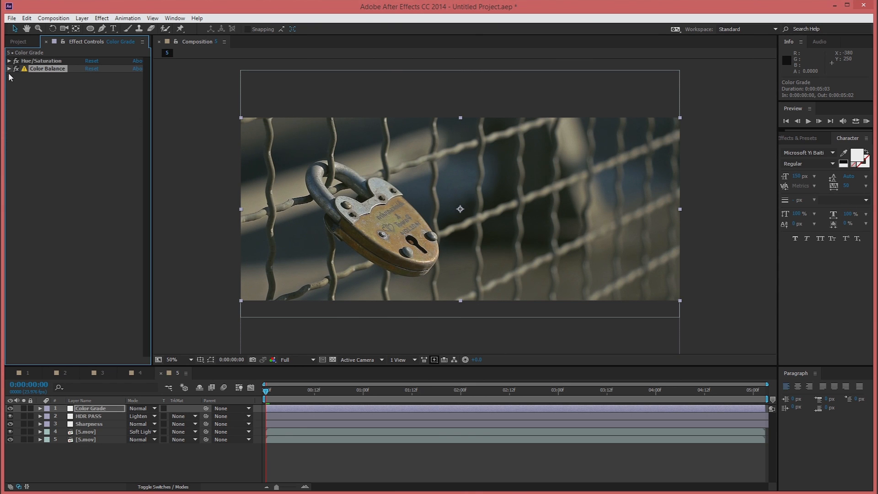
- Compare the graded padlock shot with the original by briefly soloing the bottom 5.mov layer
left_click(191, 473)
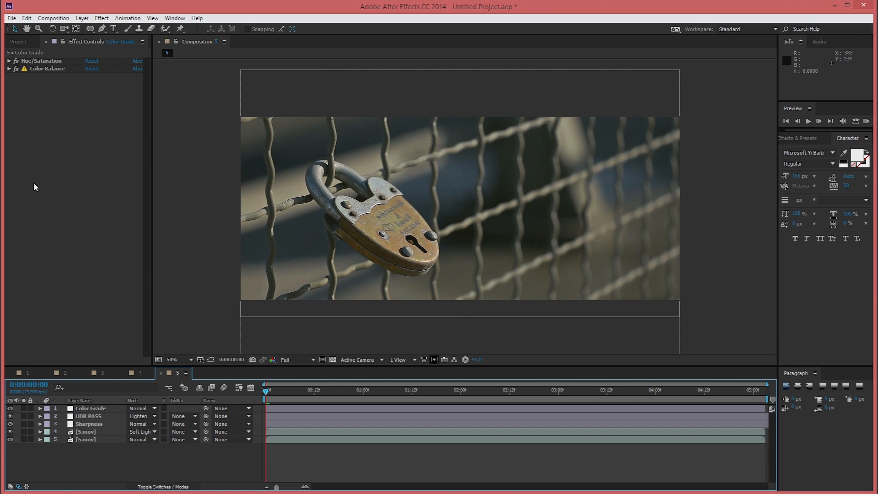
left_click(25, 440)
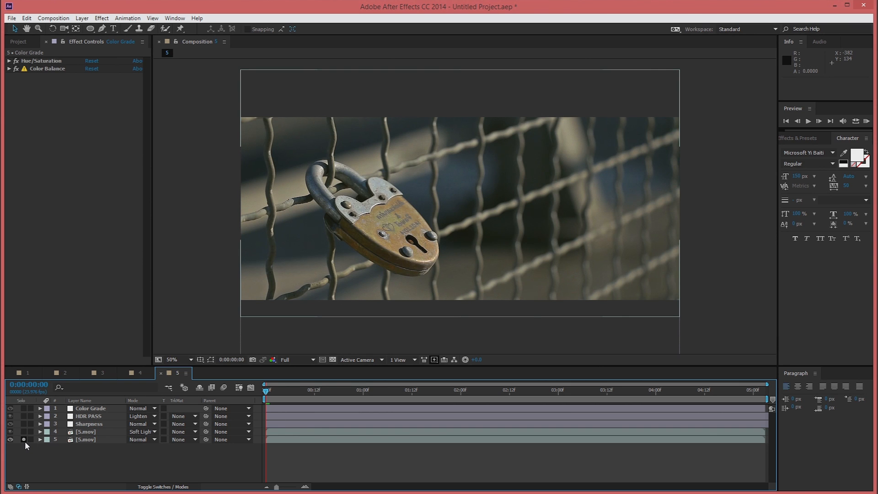
left_click(24, 440)
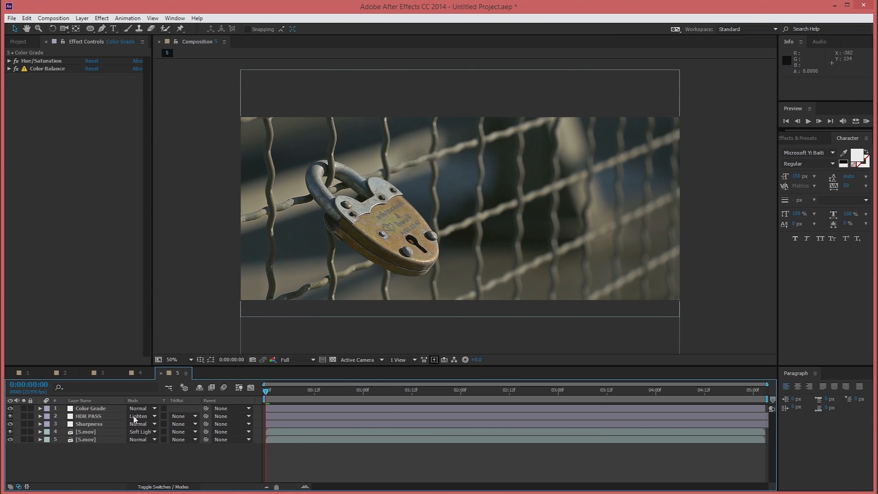
- Copy the Film Grain and Extra layers from composition 2 and paste them above Color Grade in composition 5
left_click(61, 371)
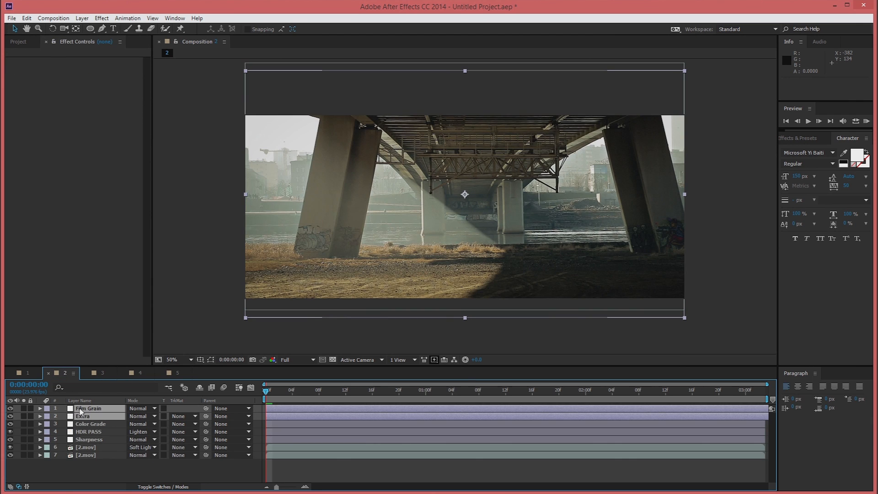
key("ctrl+c")
left_click(176, 373)
key("ctrl+v")
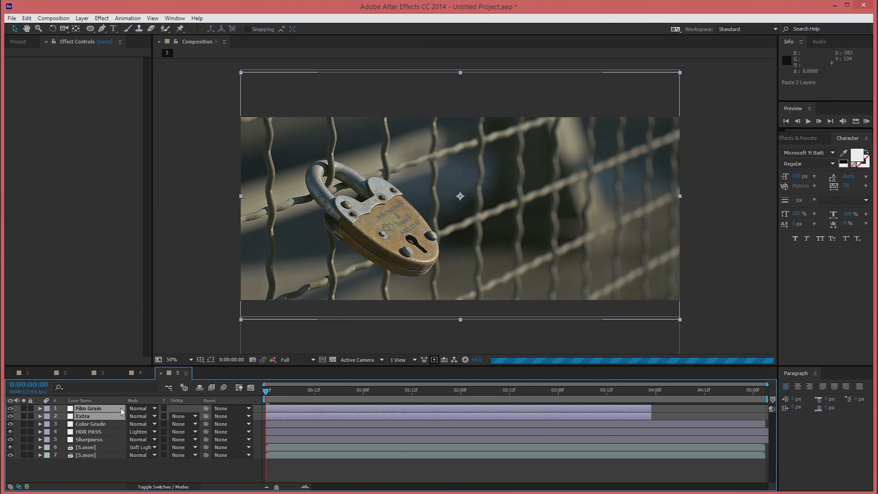
left_click(155, 474)
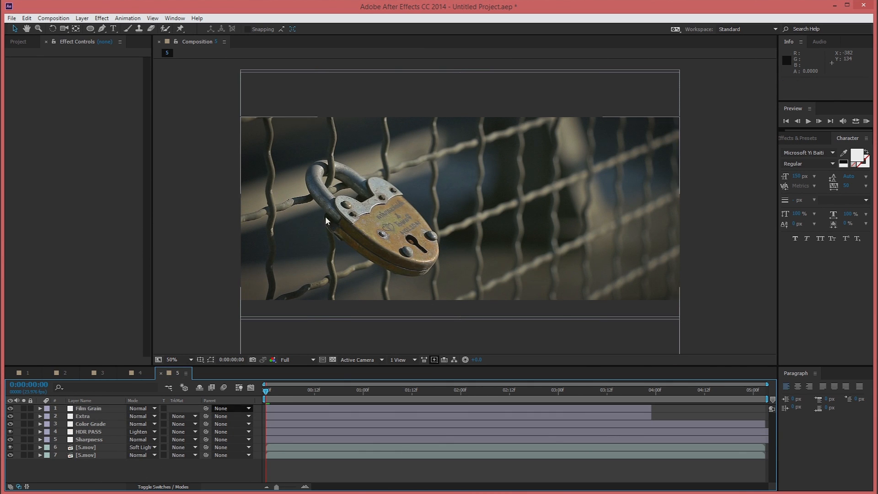
key("comma")
key("period")
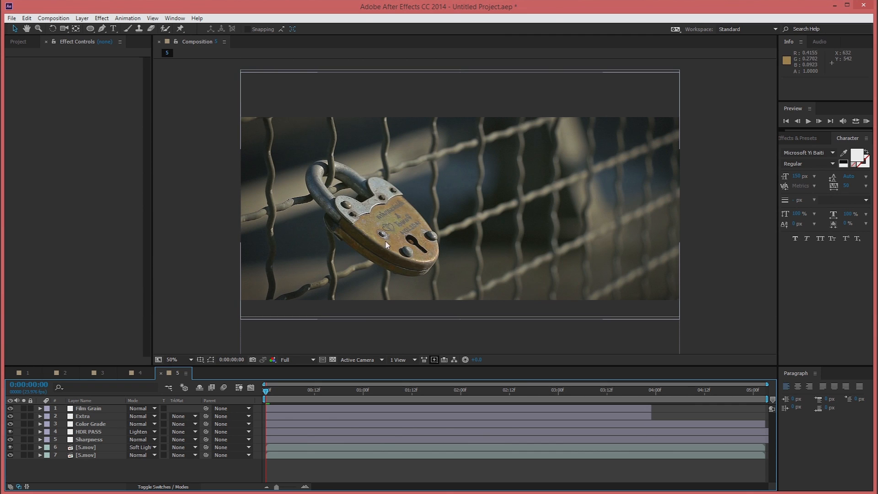
- Extend the Film Grain and Extra layers to the end of composition 5
left_click(646, 409)
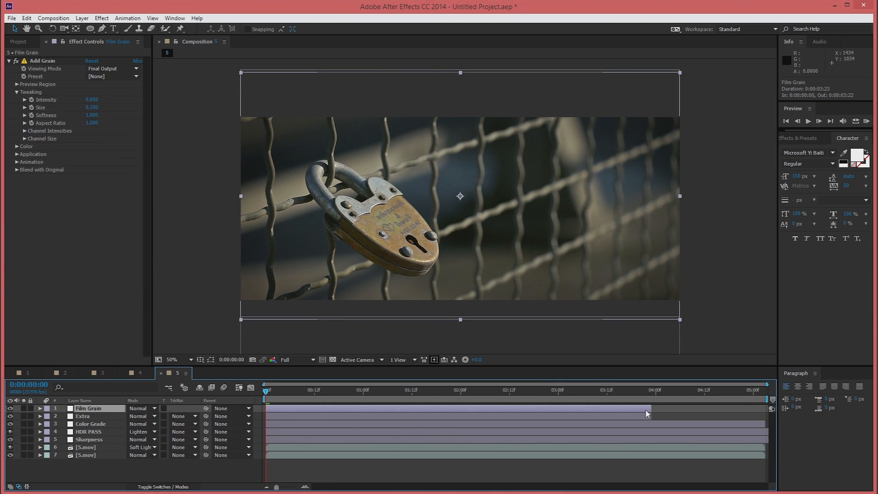
left_click(646, 414, "shift")
left_click_drag(680, 404, 766, 405)
left_click(198, 471)
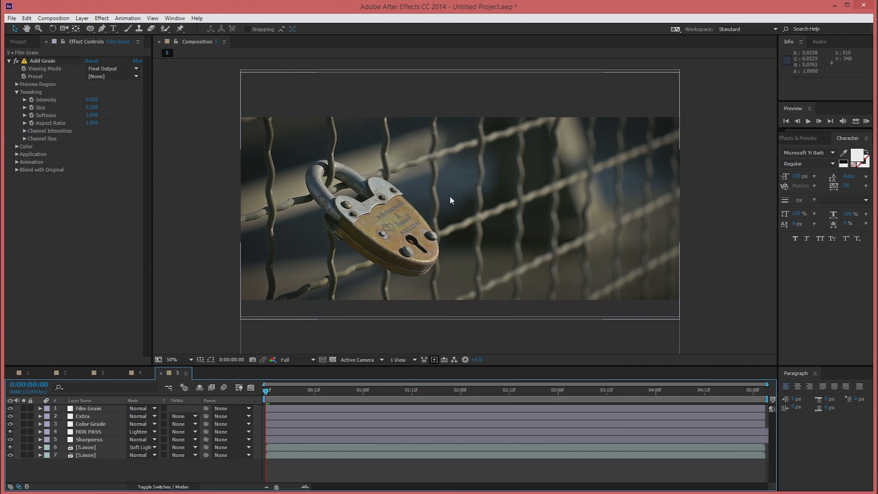
- Pre-compose all seven layers of composition 5, moving all attributes into the new composition
left_click_drag(117, 477, 85, 405)
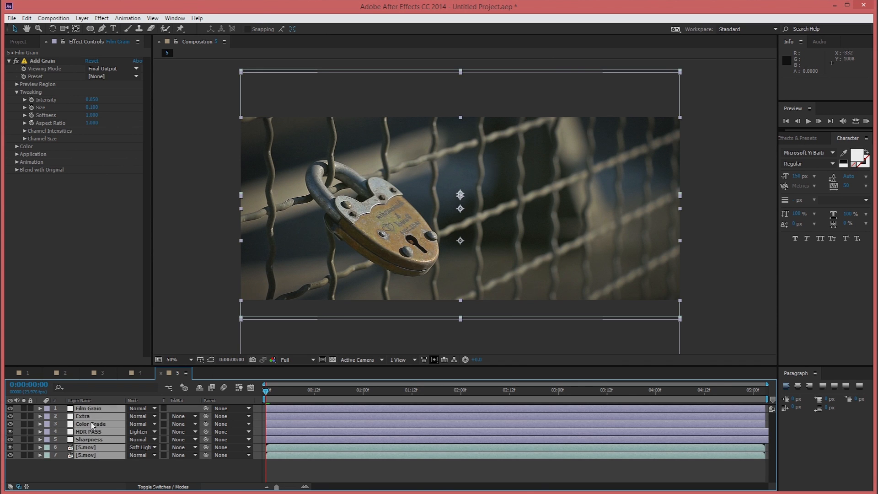
right_click(92, 419)
left_click(146, 338)
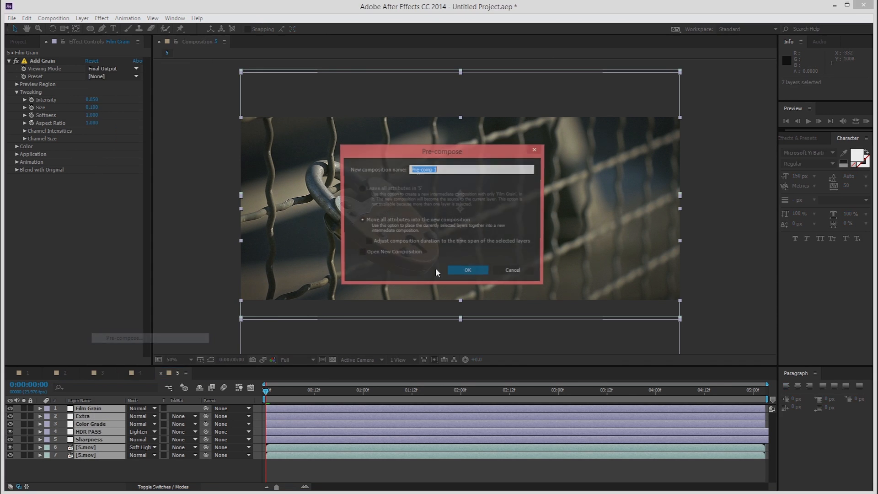
left_click(474, 271)
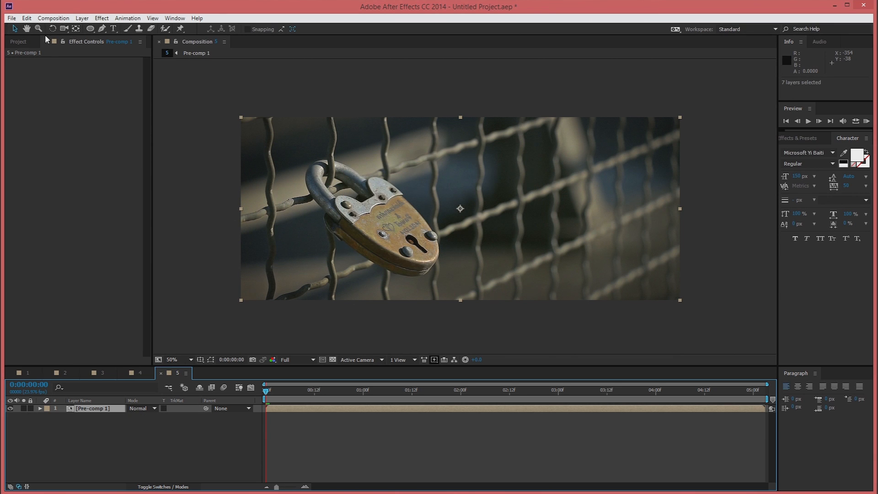
- Set the height of composition 5 to 1080 px to frame the shot with black bars
left_click(52, 20)
left_click(86, 53)
left_click(53, 18)
left_click(73, 40)
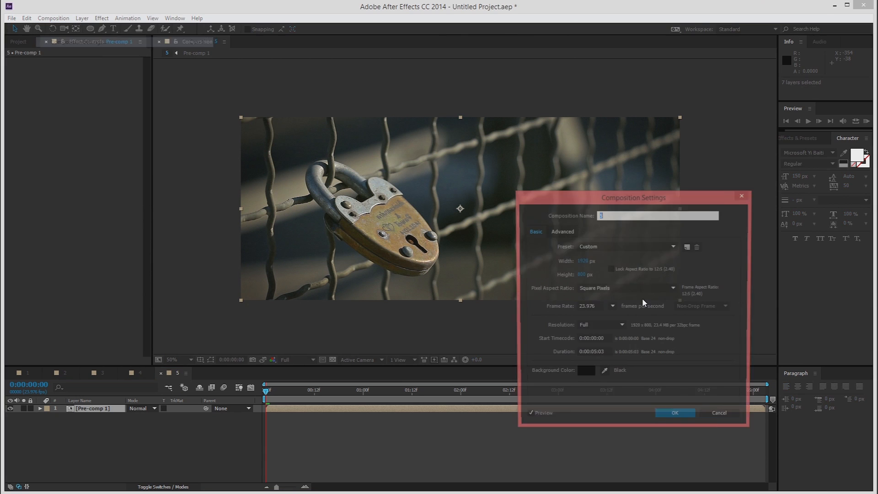
left_click(580, 275)
type("1")
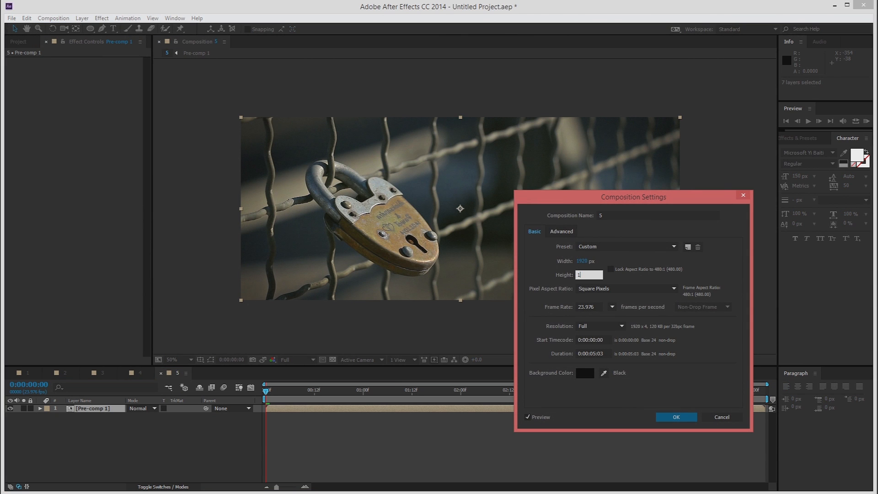
type("080")
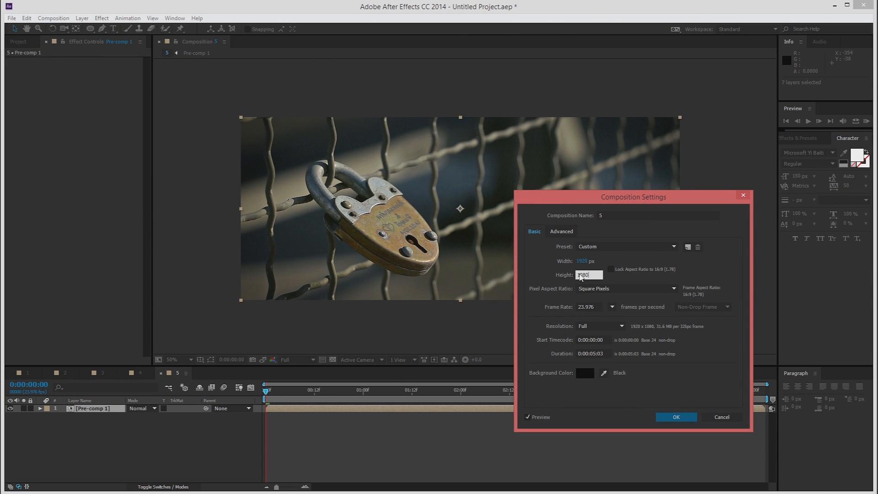
key("Return")
left_click(224, 438)
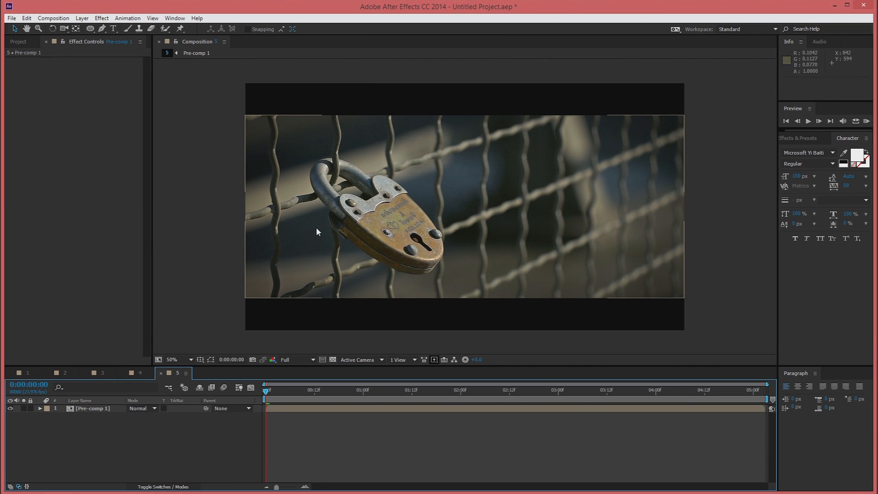
- View composition 4, return to composition 5 and undo its height change
left_click(143, 372)
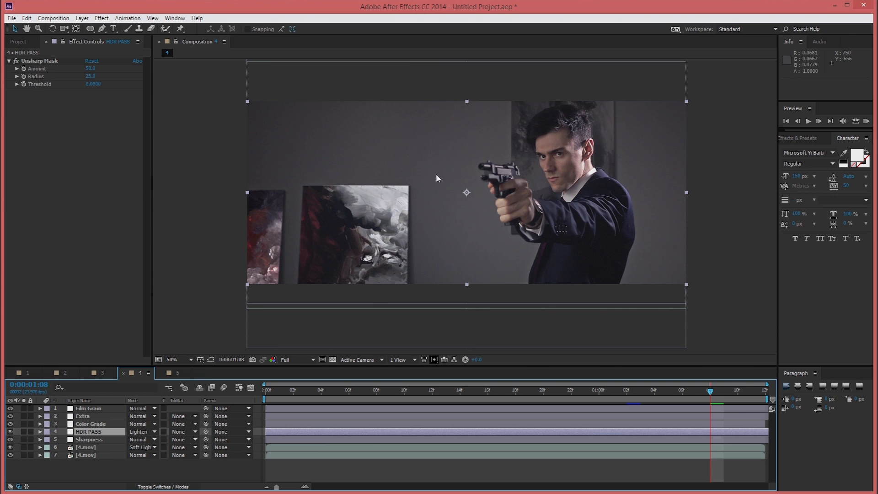
left_click(170, 374)
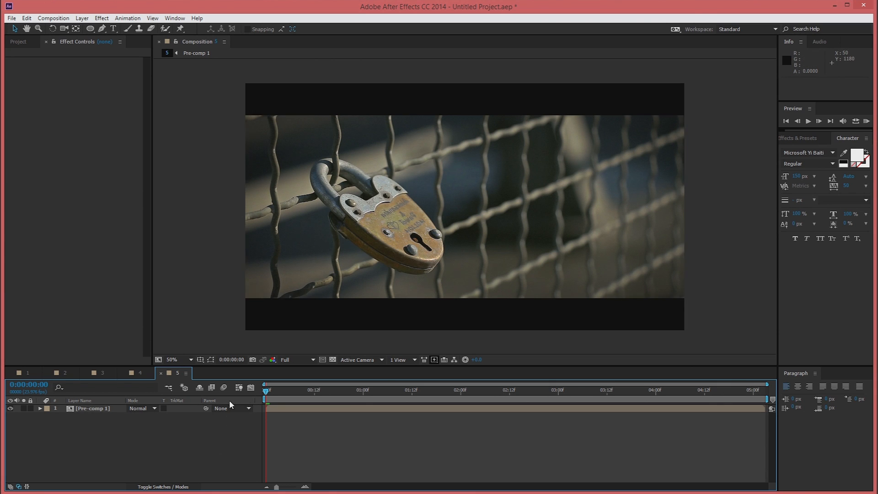
key("ctrl+z")
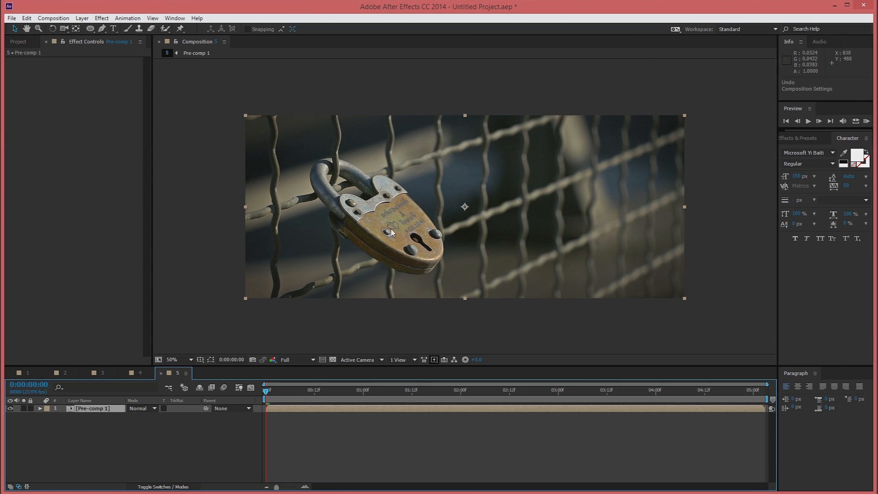
left_click(185, 429)
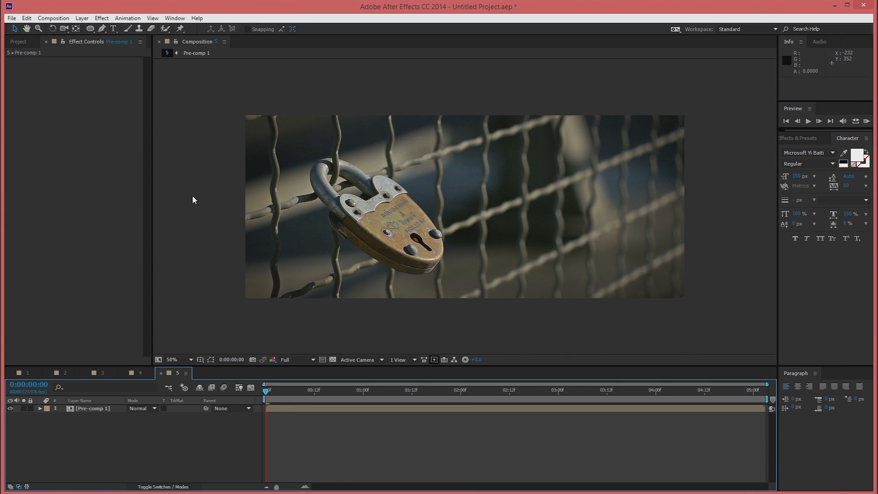
- Create a new composition from the 6.mov footage in the project
left_click(20, 42)
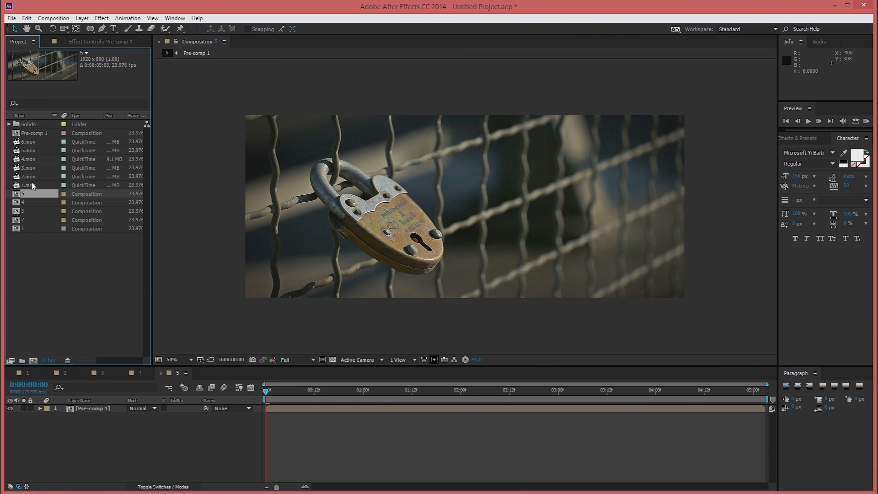
left_click(35, 143)
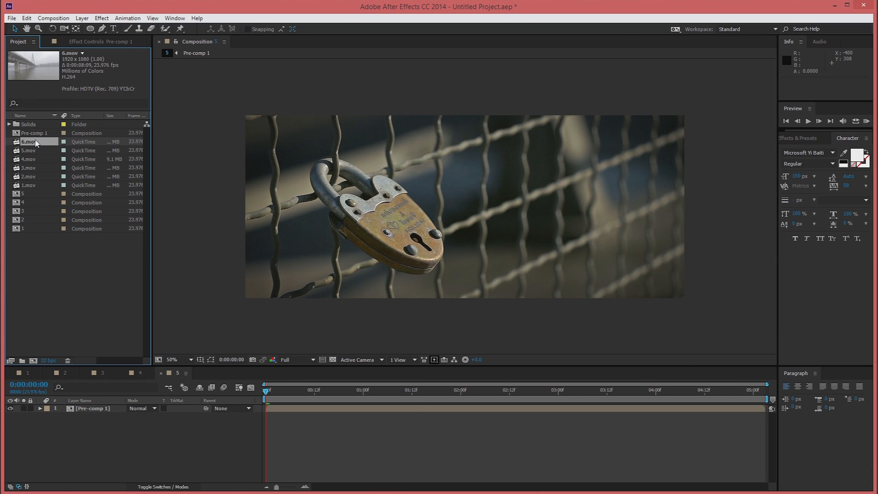
left_click(297, 228)
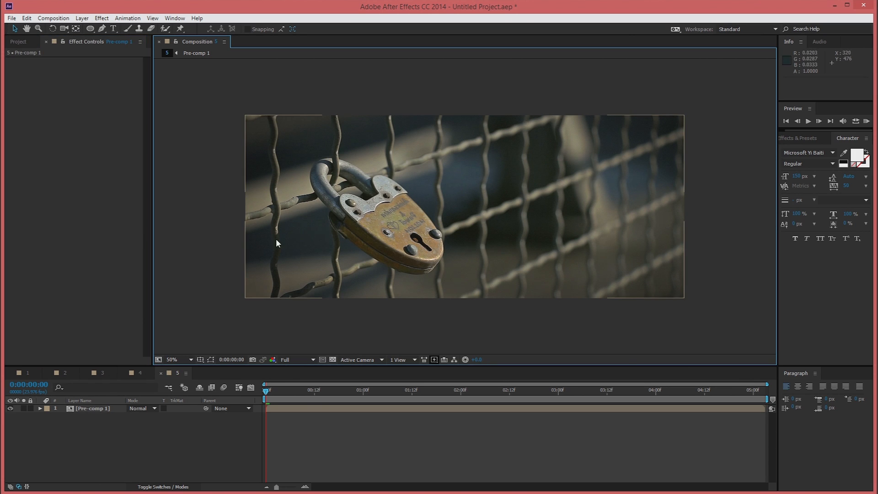
left_click(18, 42)
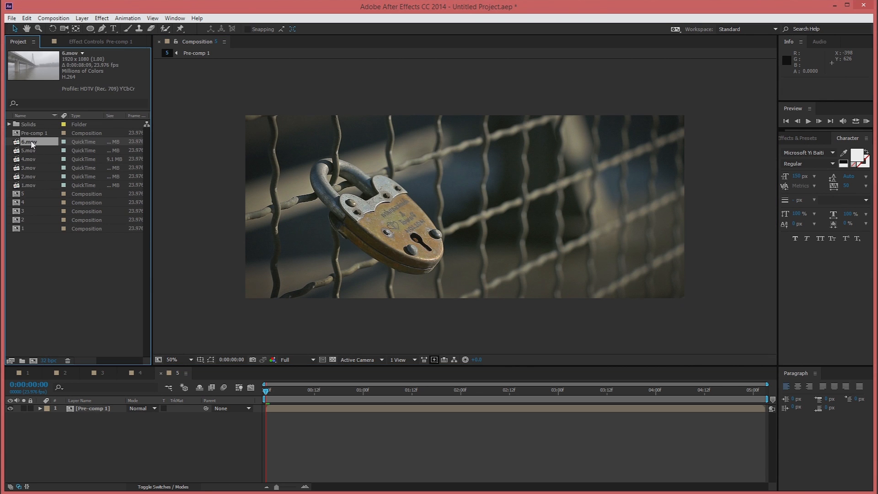
left_click(33, 359)
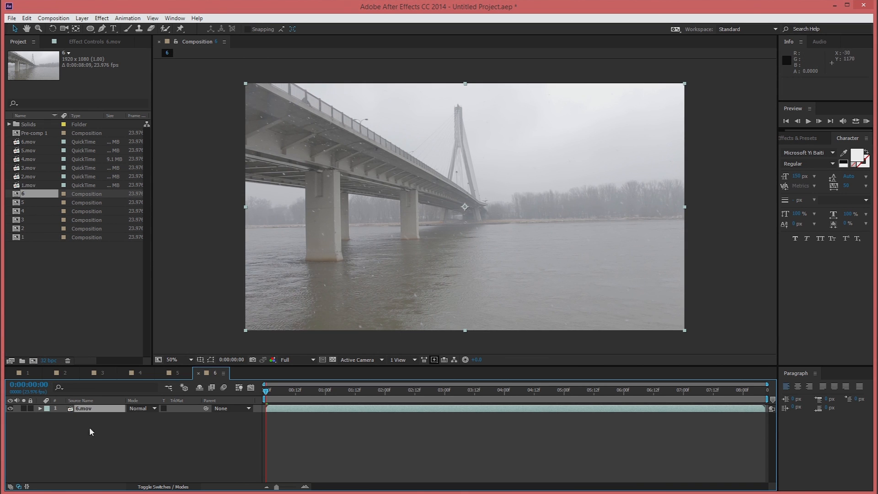
- Flip the 6.mov layer horizontally so the bridge runs in the opposite direction
right_click(96, 415)
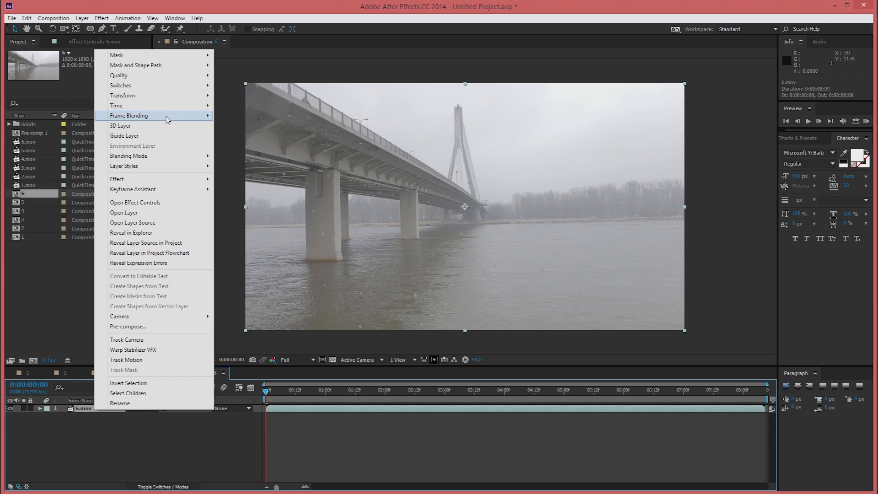
mouse_move(162, 102)
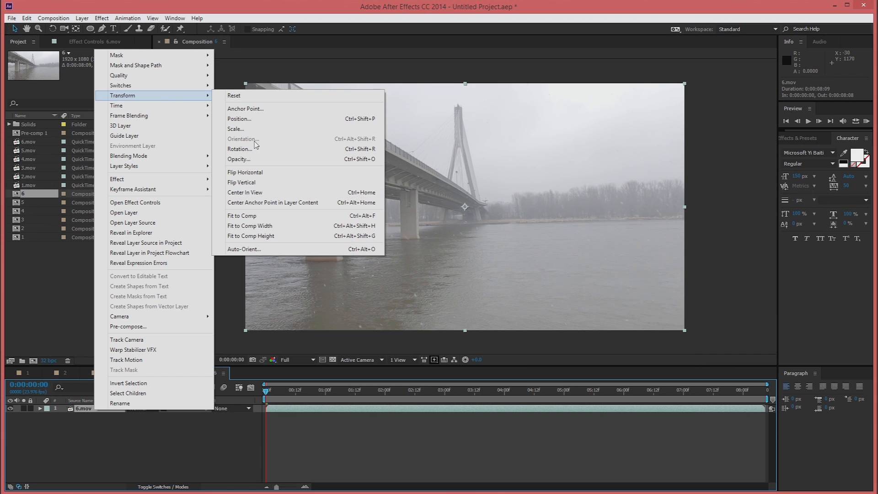
left_click(259, 172)
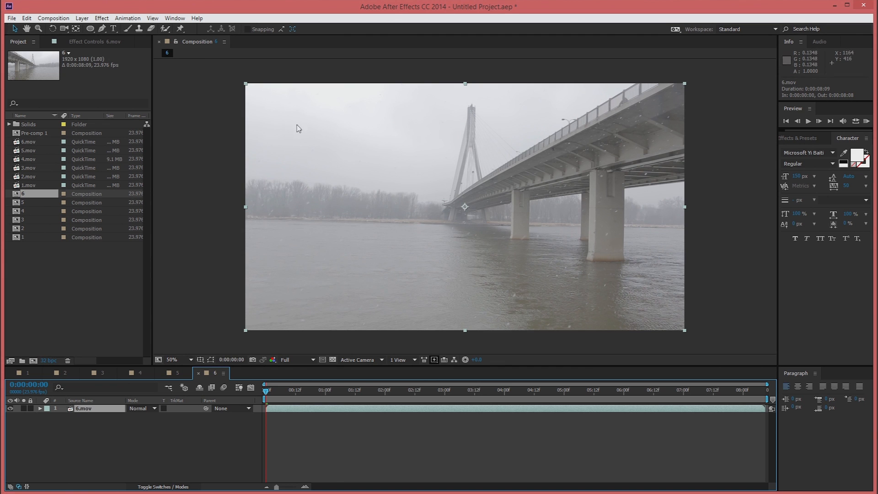
- Set the height of composition 6 to 800 px
left_click(53, 18)
left_click(75, 40)
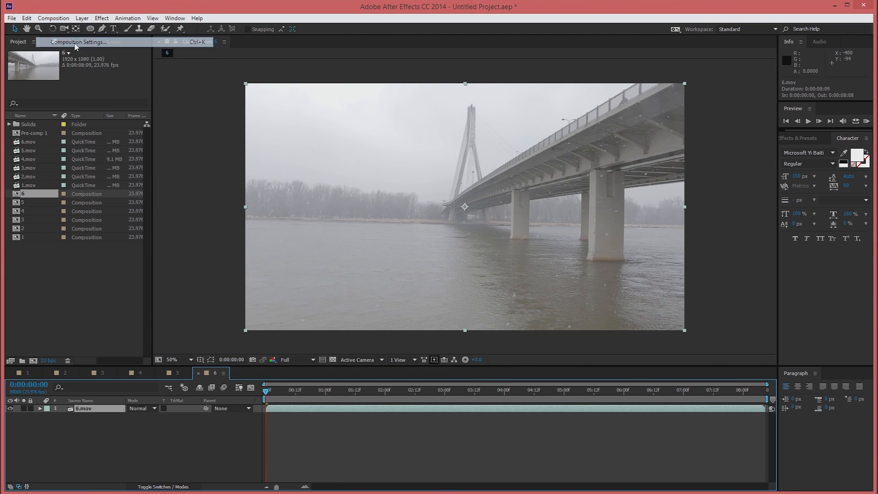
left_click(582, 274)
type("800")
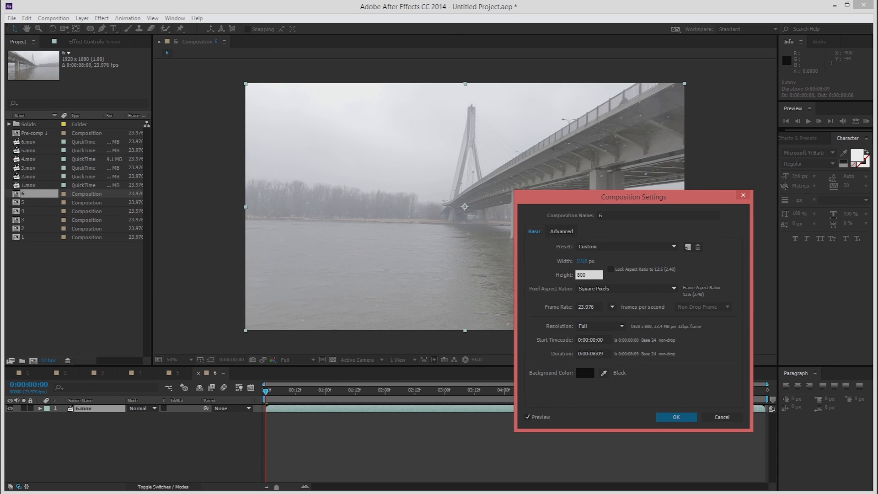
key("Return")
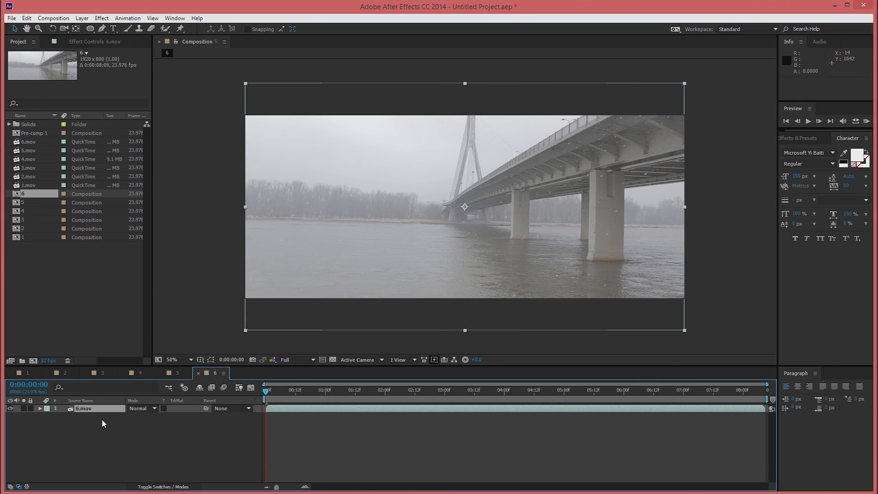
- Reframe the bridge shot by moving the 6.mov layer down to a vertical position of about 471
key("p")
left_click_drag(152, 415, 175, 423)
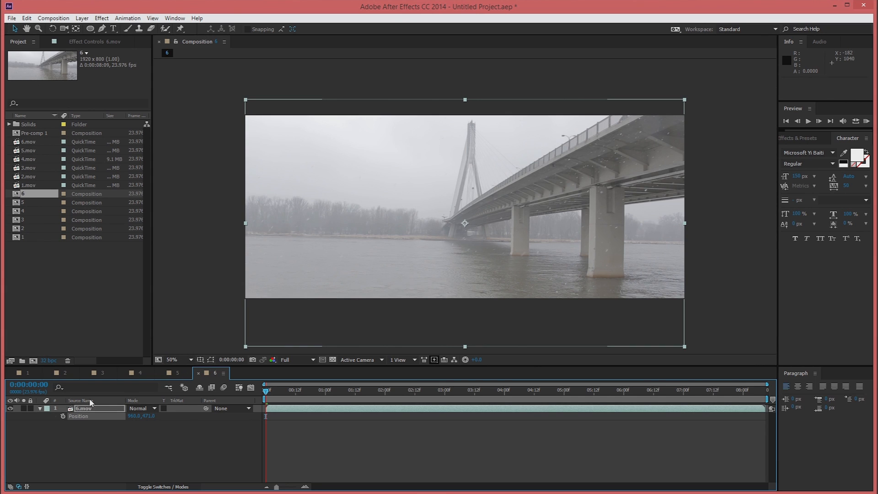
left_click(40, 409)
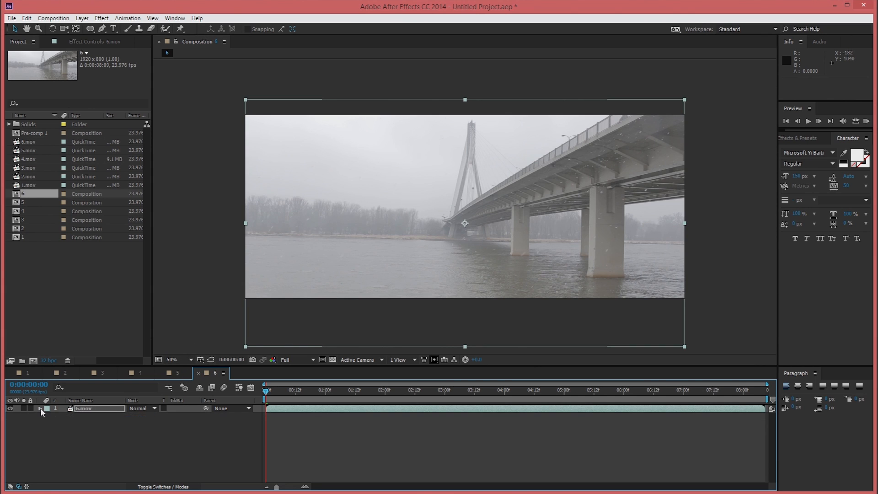
- Duplicate the 6.mov layer and apply the Tint effect to the upper copy
left_click(91, 409)
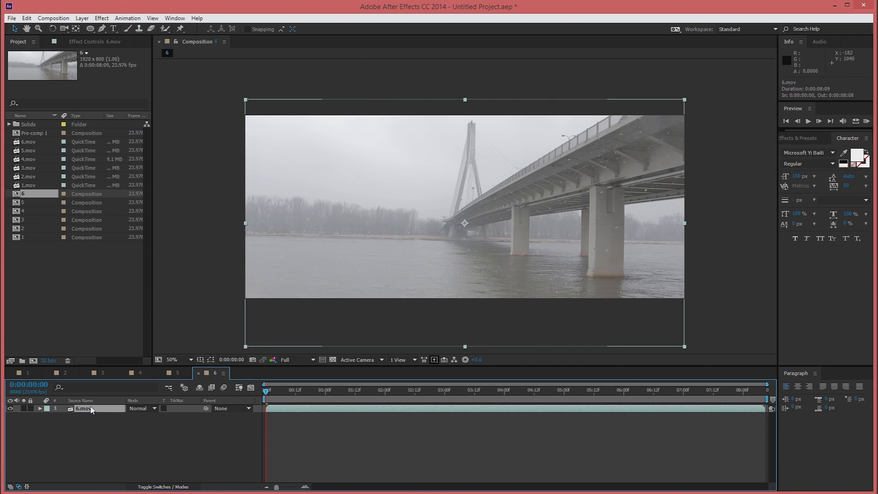
key("ctrl+d")
left_click(102, 18)
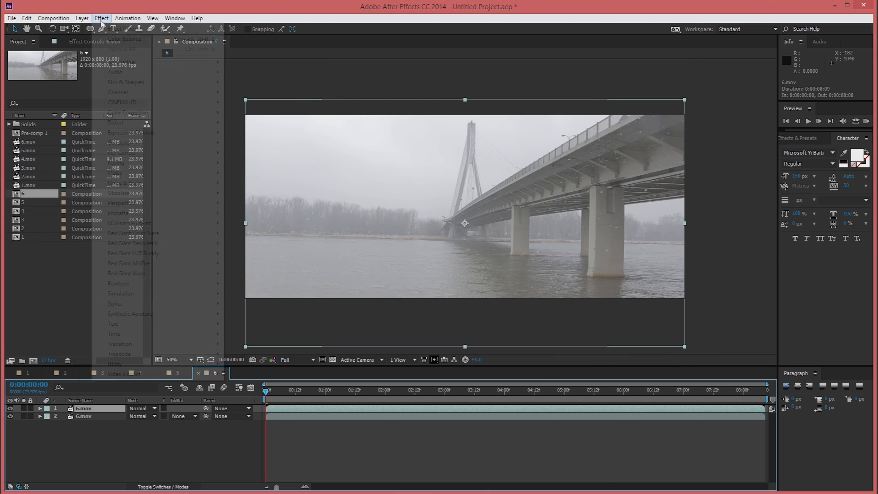
mouse_move(128, 112)
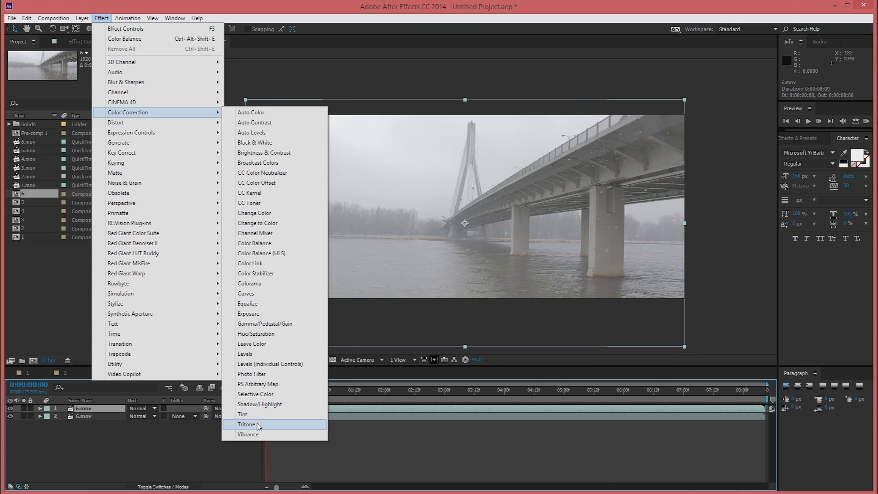
left_click(244, 414)
- Set the tinted 6.mov copy to the Soft Light blending mode and compare the shot with and without it
left_click(154, 408)
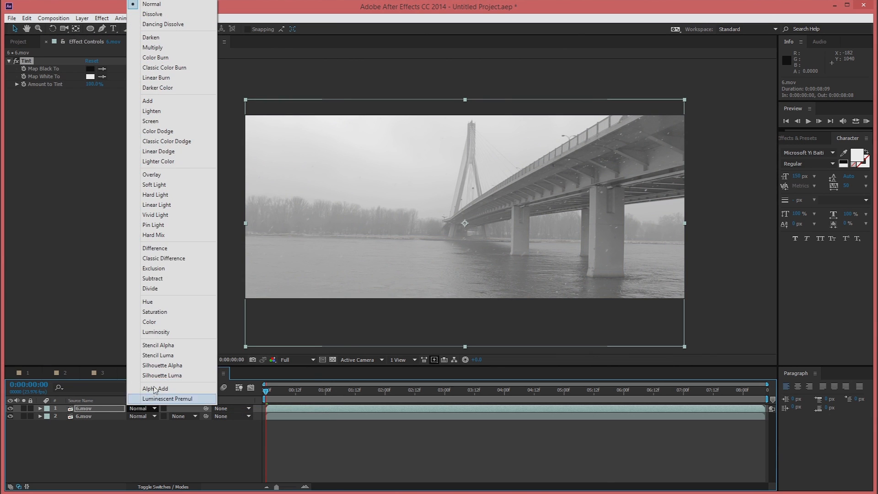
left_click(161, 185)
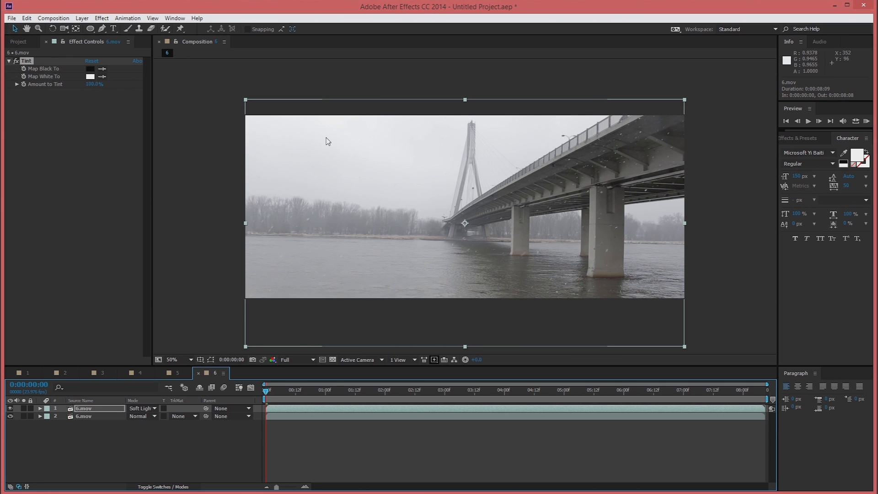
left_click(10, 408)
left_click(10, 408)
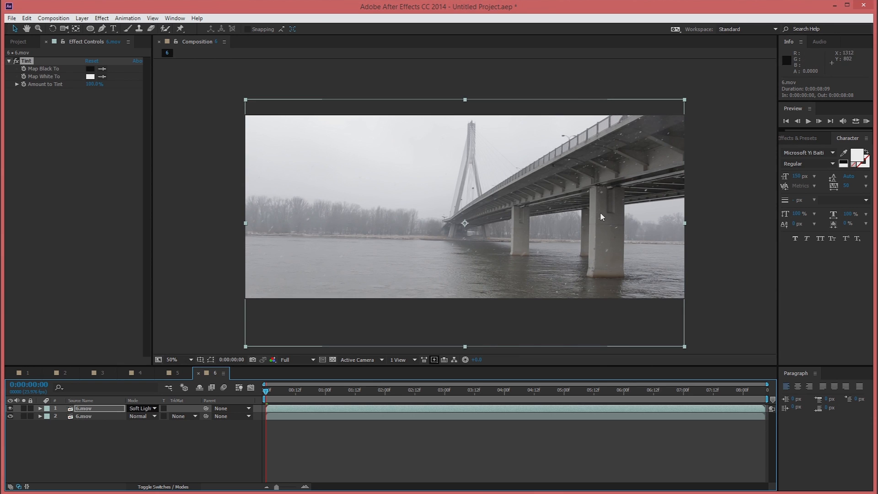
left_click(156, 461)
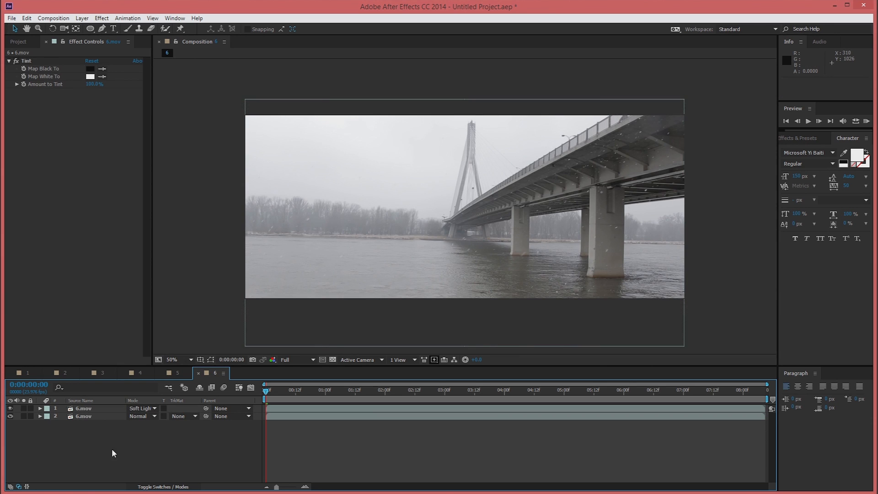
- Copy the HDR PASS and Sharpness layers from composition 2 into composition 6 and extend both to its end
left_click(175, 372)
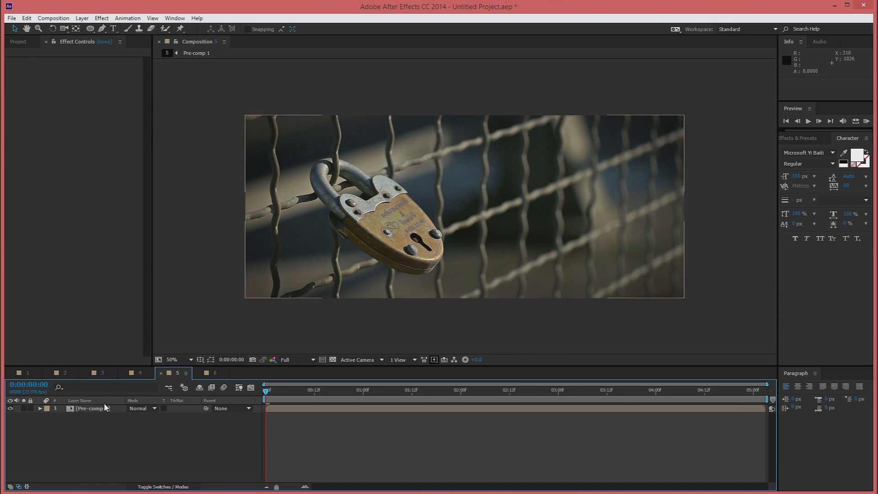
left_click(135, 372)
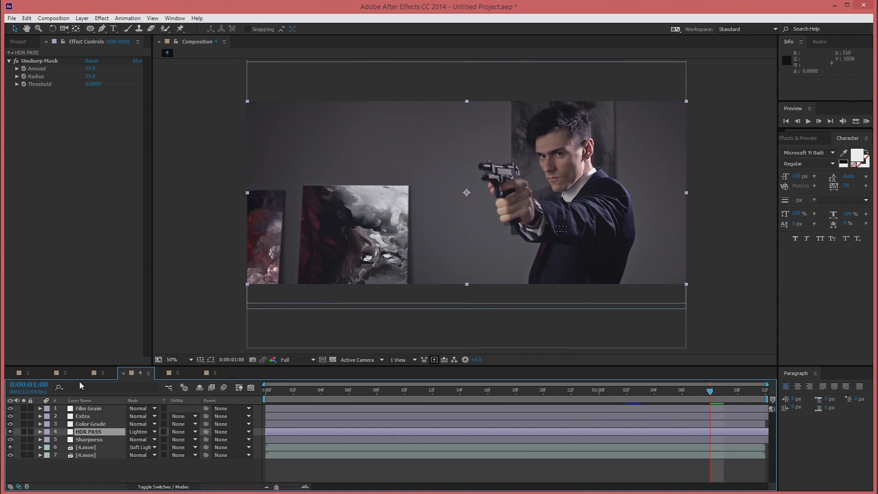
left_click(67, 374)
left_click(90, 440)
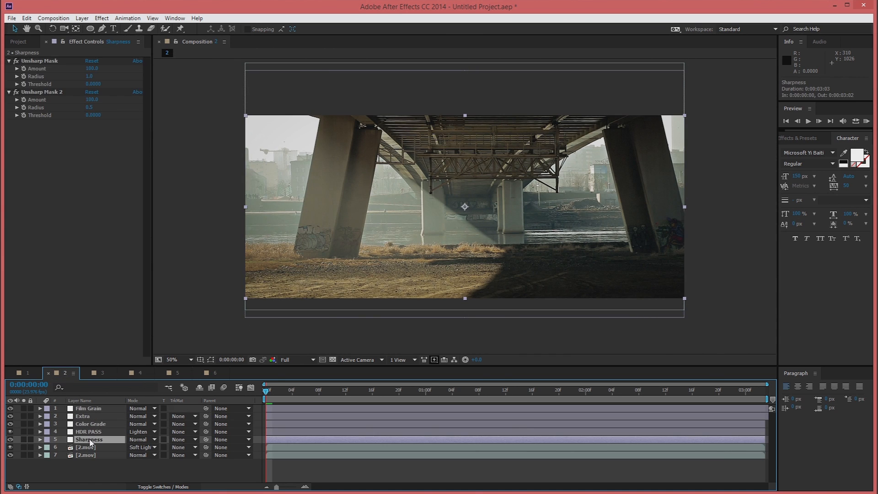
left_click(94, 432)
left_click(96, 439, "shift")
key("ctrl+c")
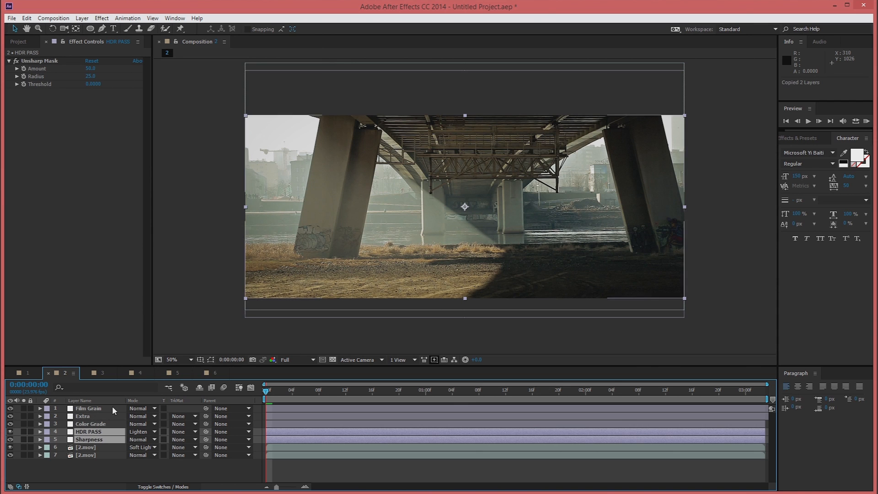
left_click(216, 373)
key("ctrl+v")
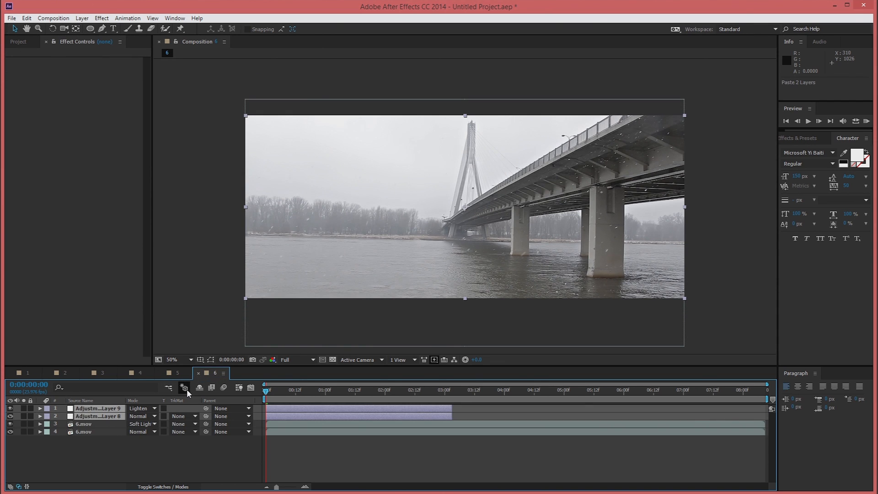
left_click_drag(452, 411, 768, 412)
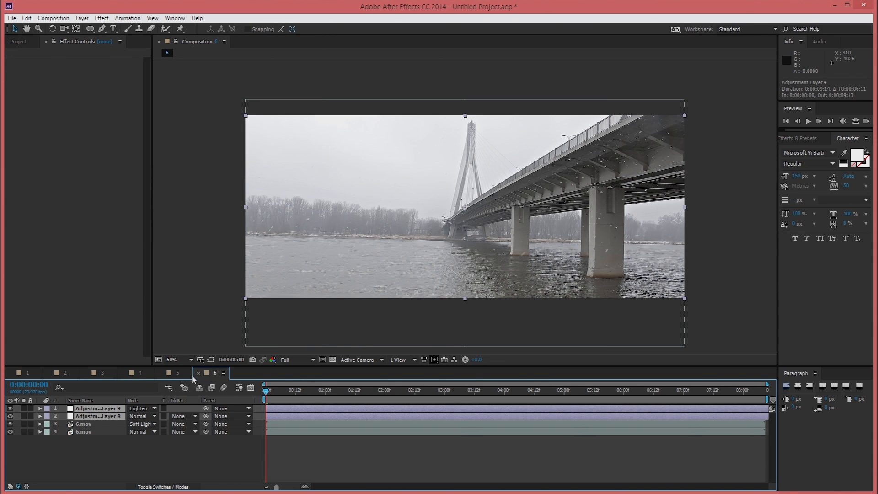
left_click(106, 401)
- Check the Sharpness layer's effect at 100% magnification and set the Amount of both its Unsharp Masks to 50
left_click(101, 416)
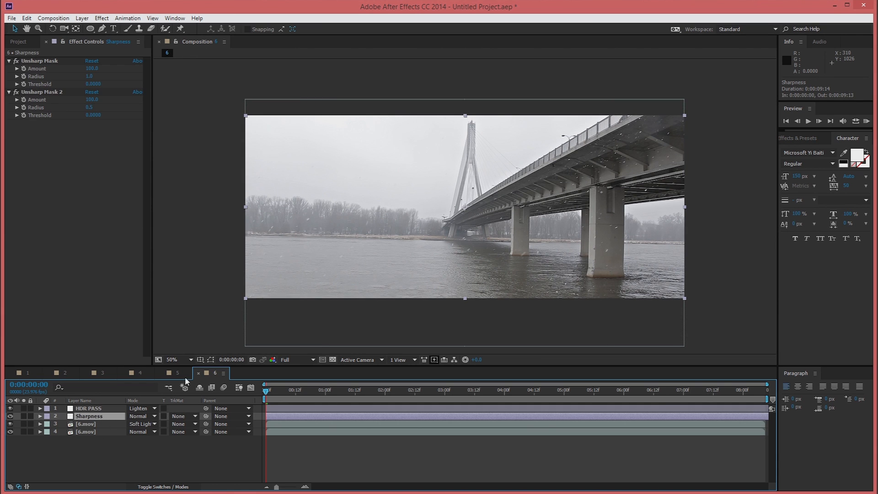
key("slash")
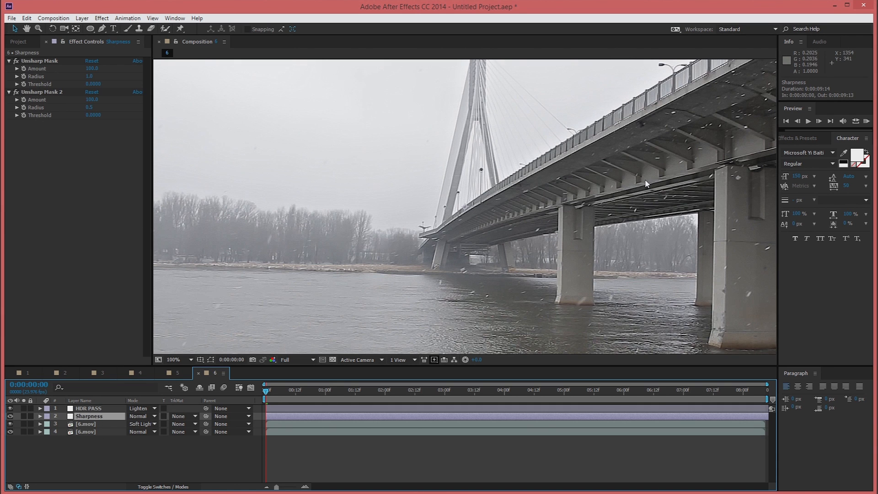
key("h")
left_click_drag(667, 151, 479, 204)
left_click(10, 416)
left_click(10, 416)
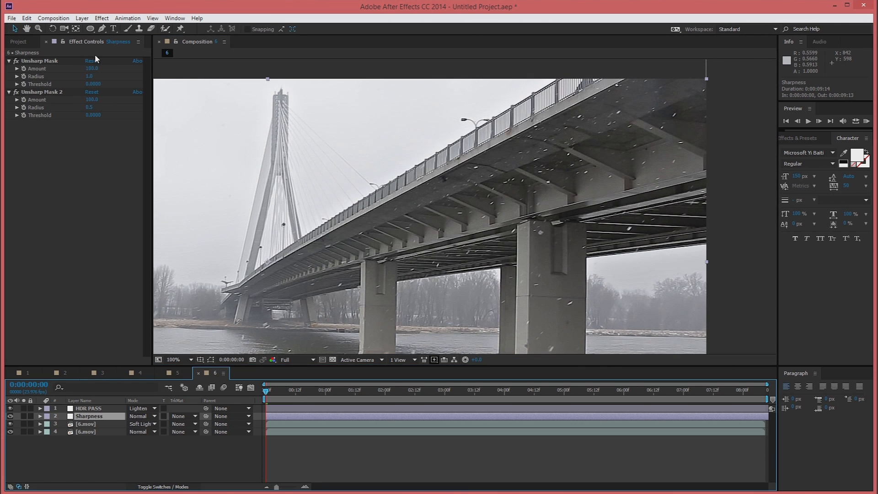
left_click(93, 69)
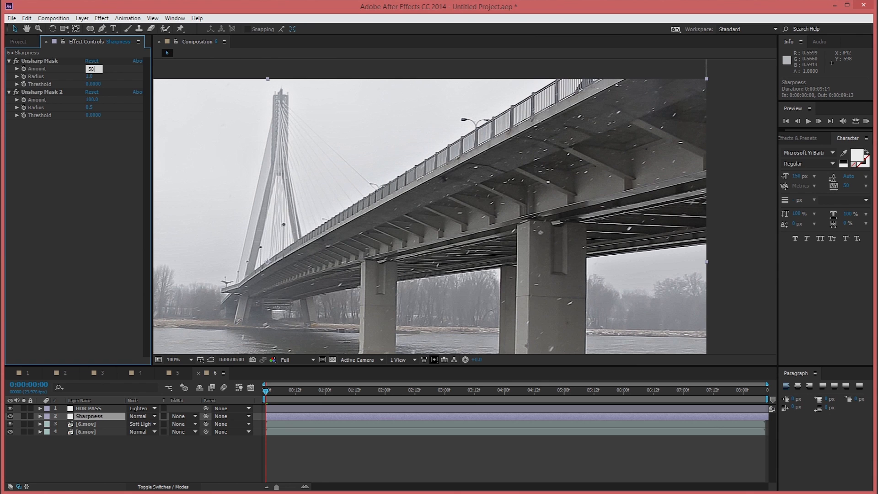
key("Return")
left_click(92, 100)
type("50")
key("Return")
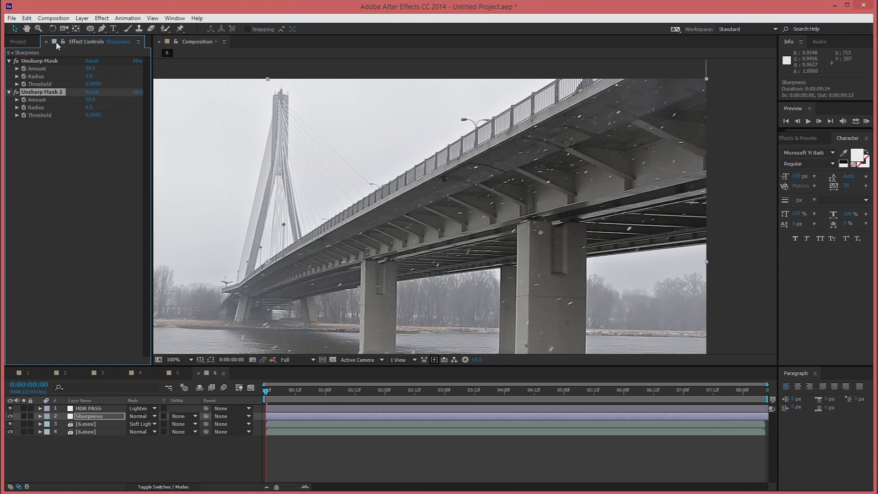
- Compare the bridge shot with the HDR PASS layer hidden and shown, both close up and at full frame
scroll(452, 254, "down", 1)
key("space")
left_click_drag(424, 216, 491, 215)
scroll(460, 209, "up", 1)
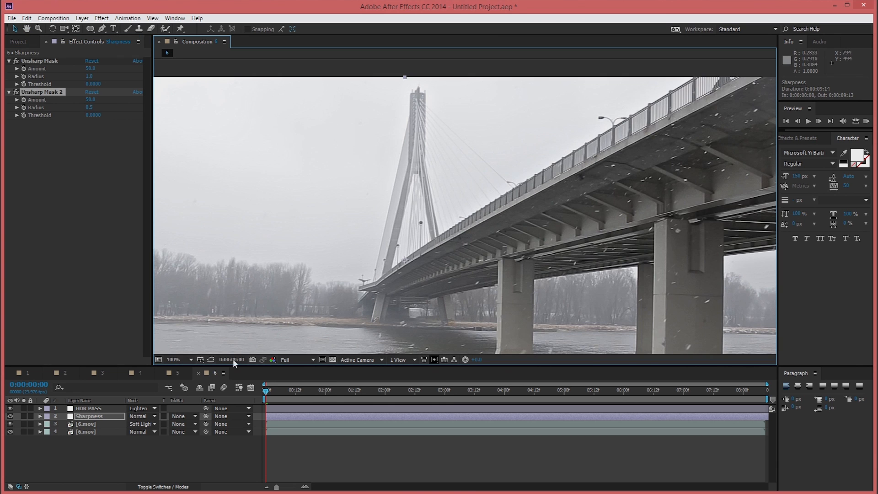
left_click(92, 408)
left_click(83, 400)
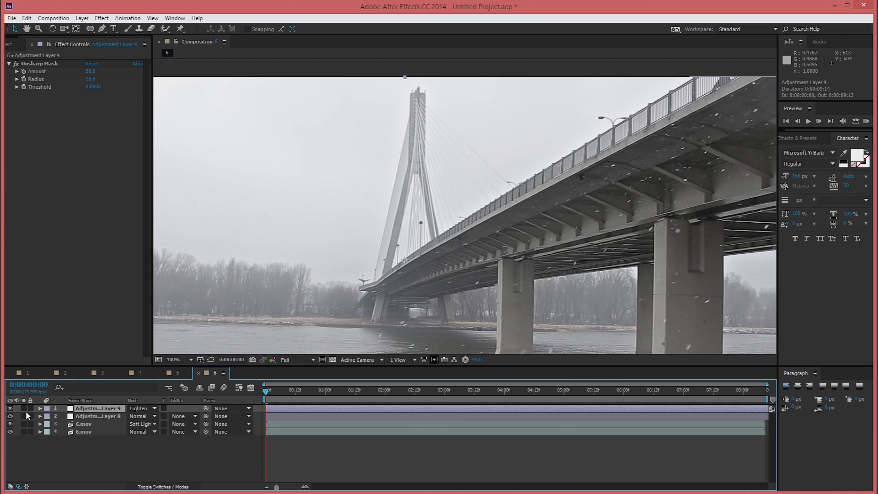
left_click(10, 408)
key("space")
left_click_drag(460, 225, 482, 221)
scroll(481, 221, "down", 1)
left_click(10, 408)
left_click(10, 409)
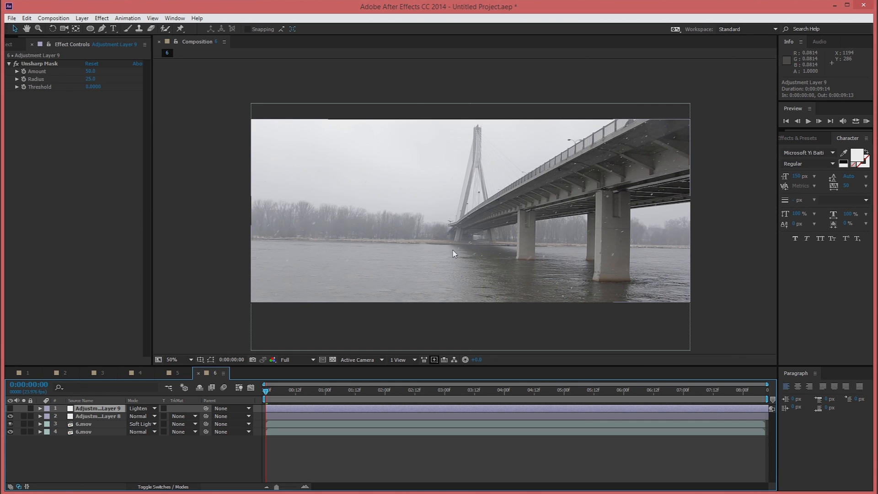
left_click(9, 408)
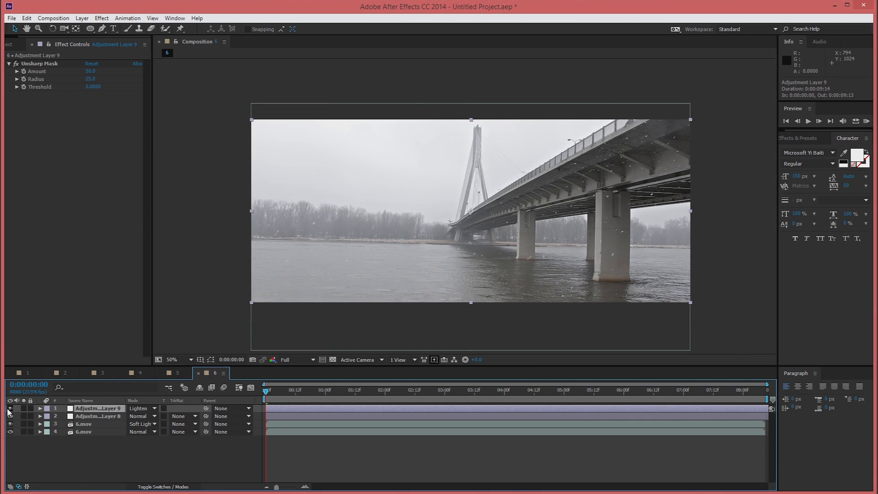
- Compare the shot with the HDR PASS layer hidden and shown, and set its Unsharp Mask Amount to 35
left_click(9, 408)
left_click(10, 408)
left_click(90, 70)
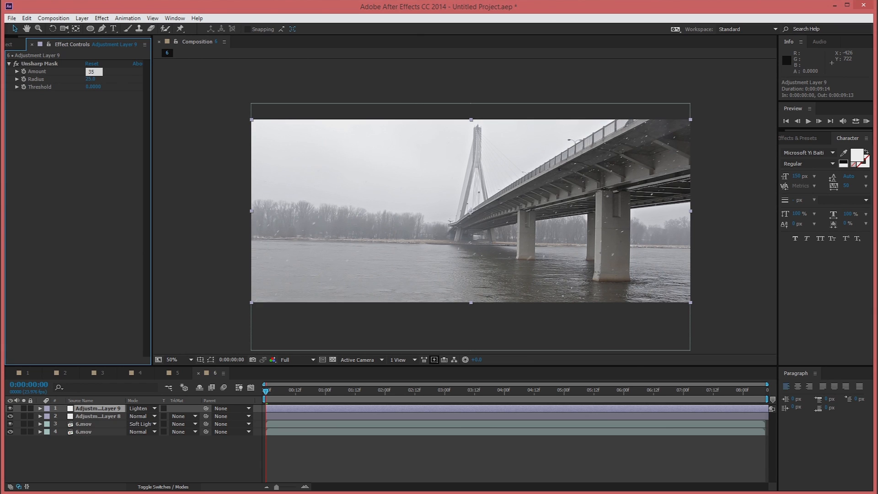
type("35")
key("Return")
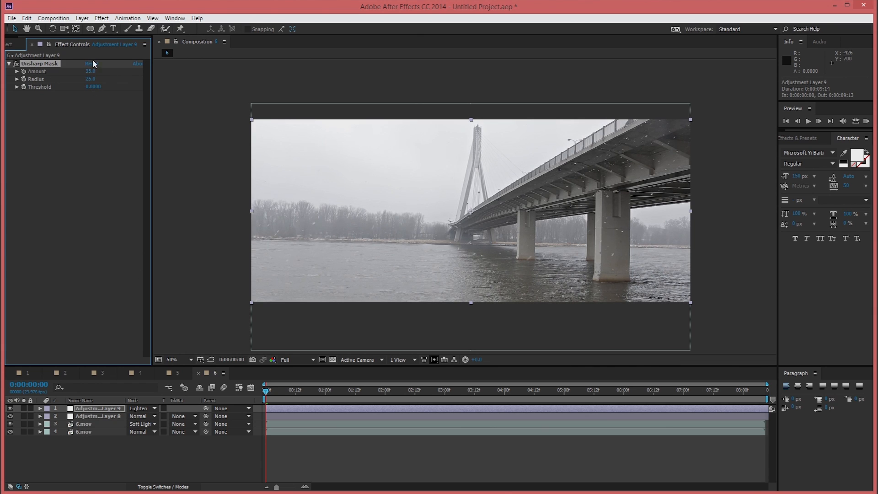
left_click(67, 110)
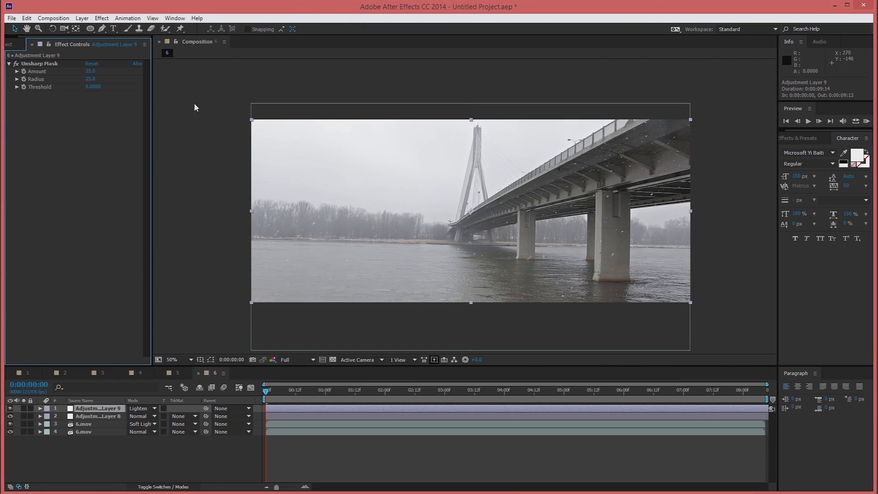
left_click(147, 460)
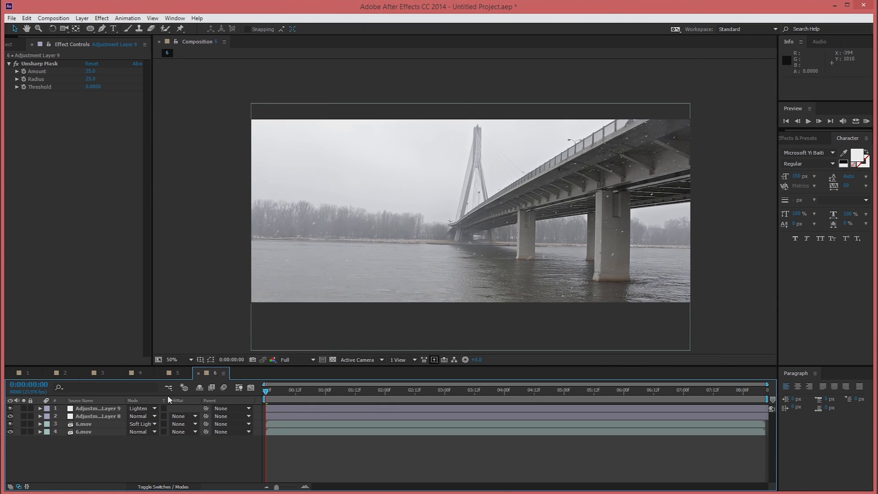
- Display the layer names and add an adjustment layer named Color Grading above HDR PASS in composition 6
left_click(94, 400)
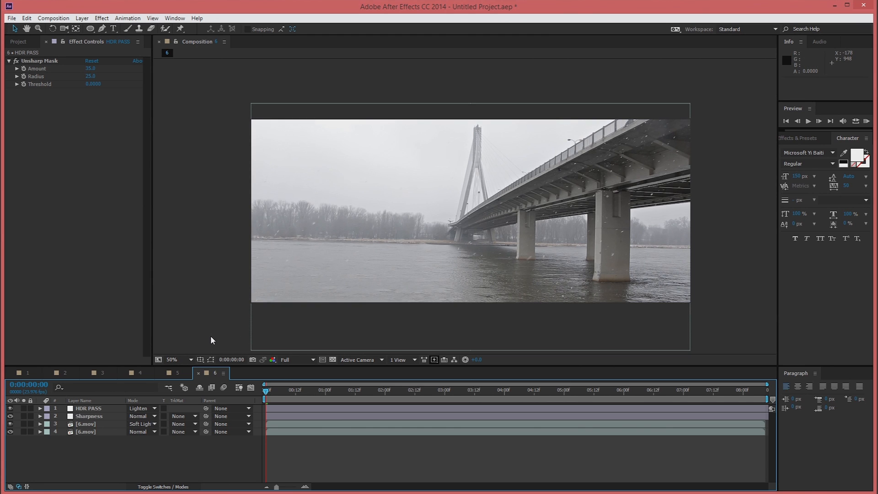
key("ctrl+alt+y")
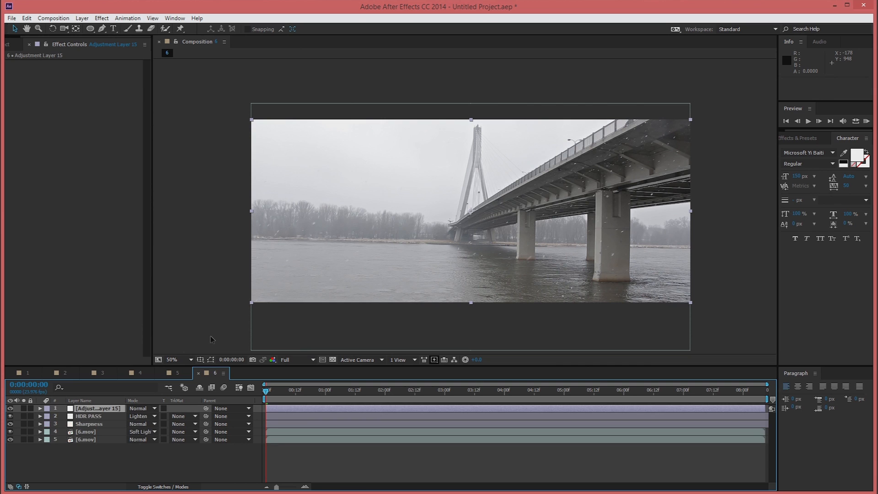
right_click(101, 410)
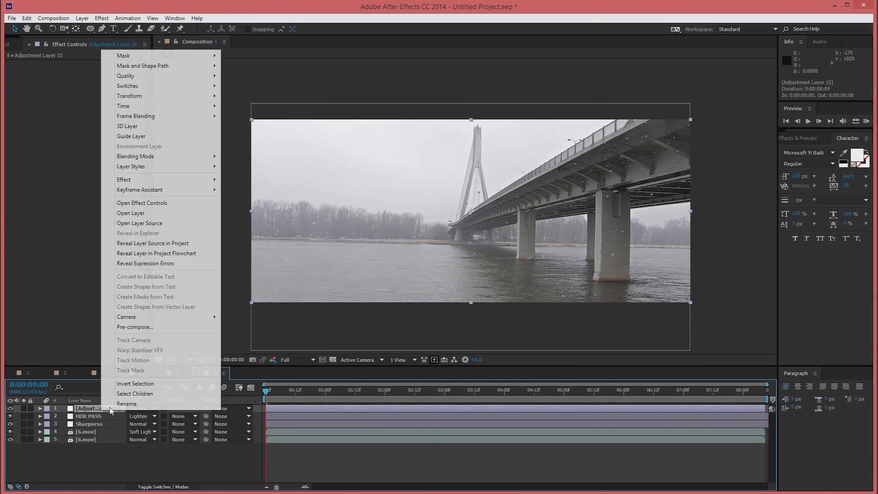
left_click(145, 412)
type("Color Grading")
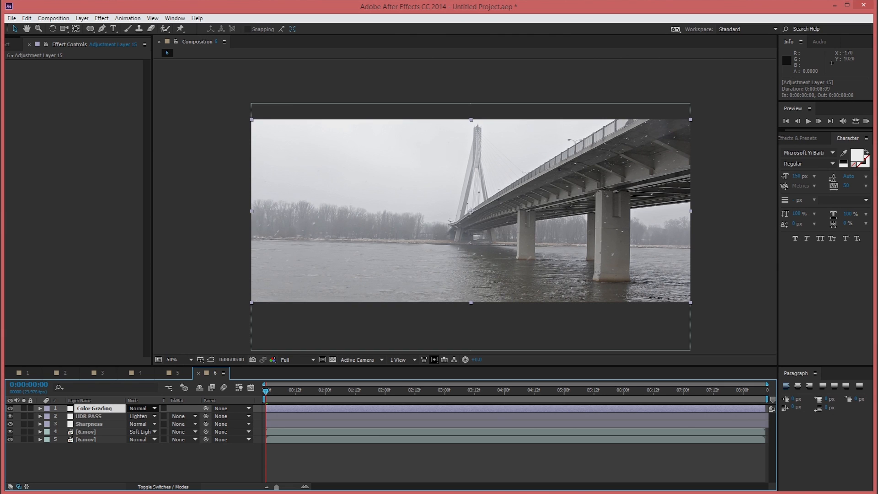
left_click(108, 456)
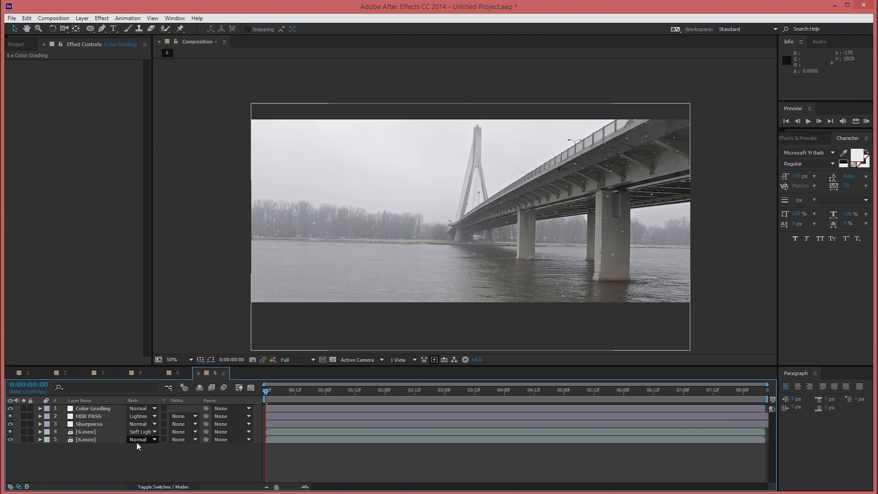
right_click(552, 252)
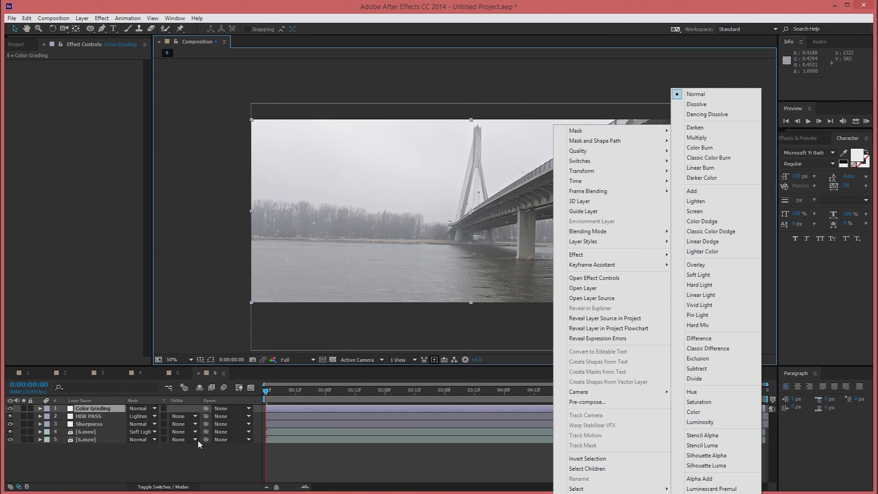
left_click(150, 459)
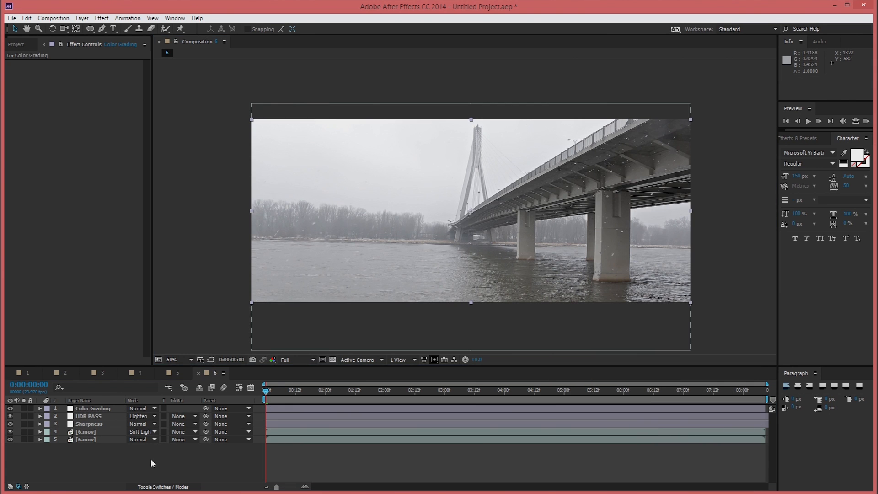
left_click(109, 417)
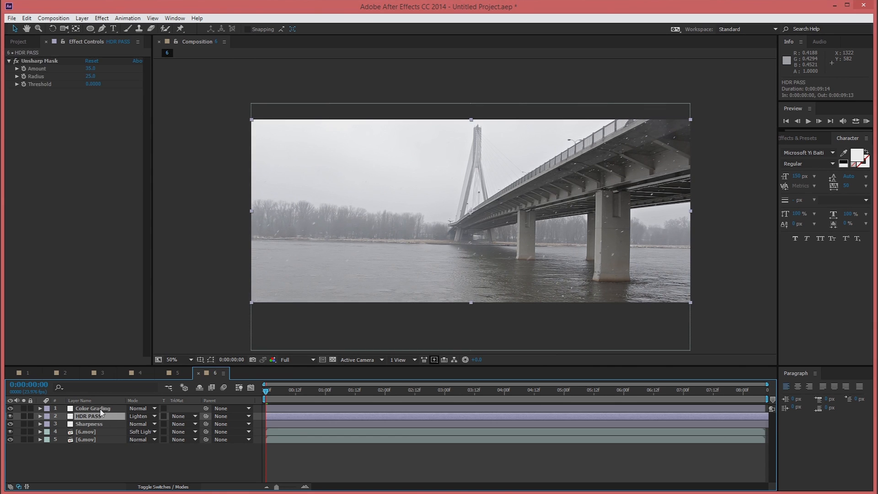
left_click(101, 410)
key("t")
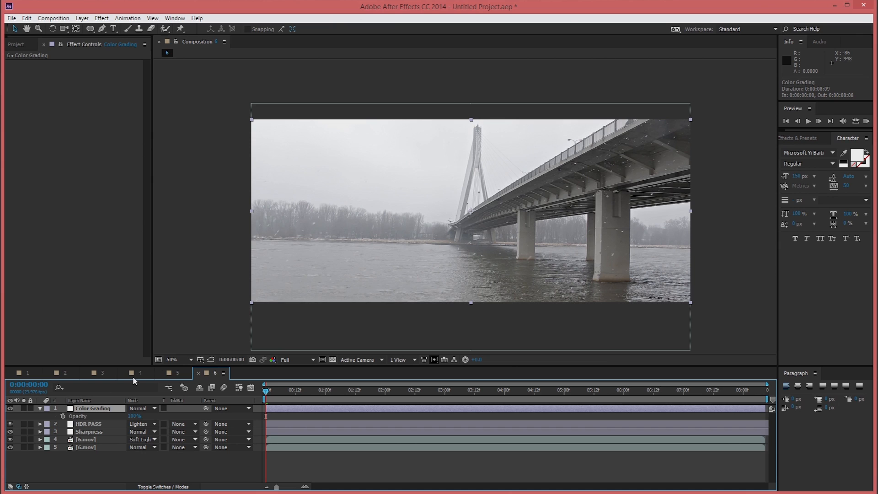
left_click(39, 409)
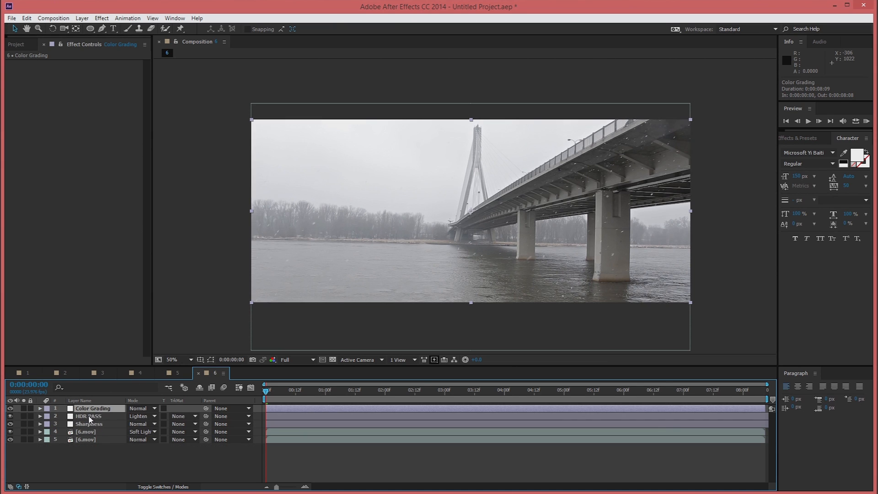
left_click(93, 438)
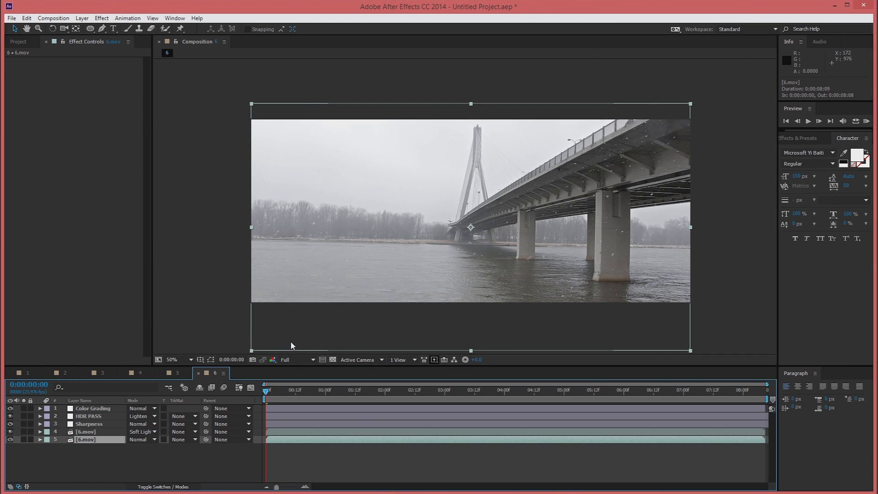
left_click(187, 456)
- Apply the Exposure effect to the Color Grading layer and set its master Exposure to -0.5
left_click(97, 410)
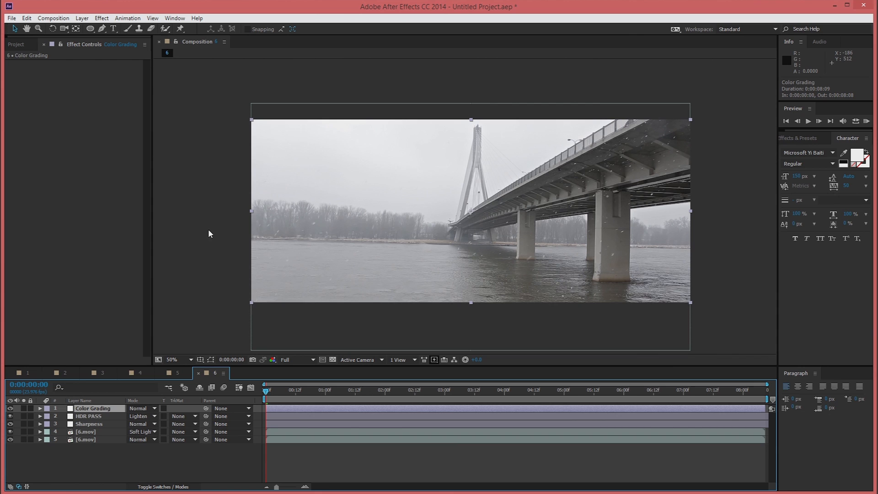
left_click_drag(209, 230, 231, 232)
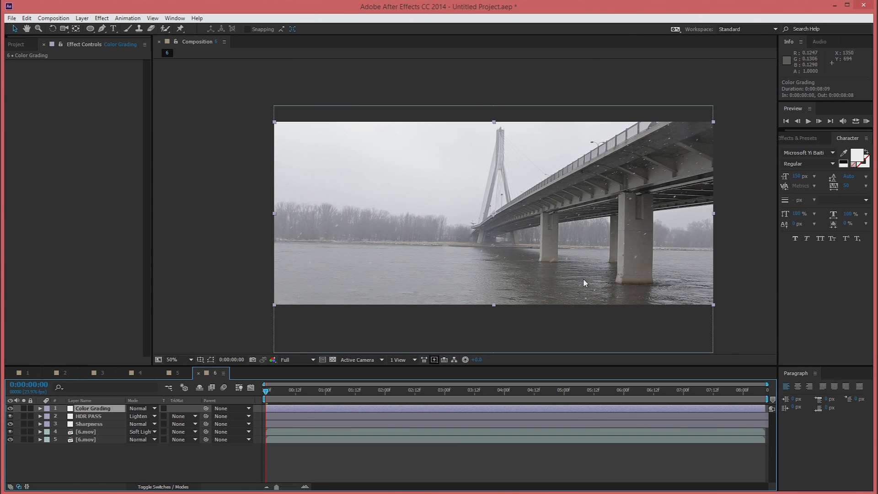
left_click(102, 19)
mouse_move(139, 115)
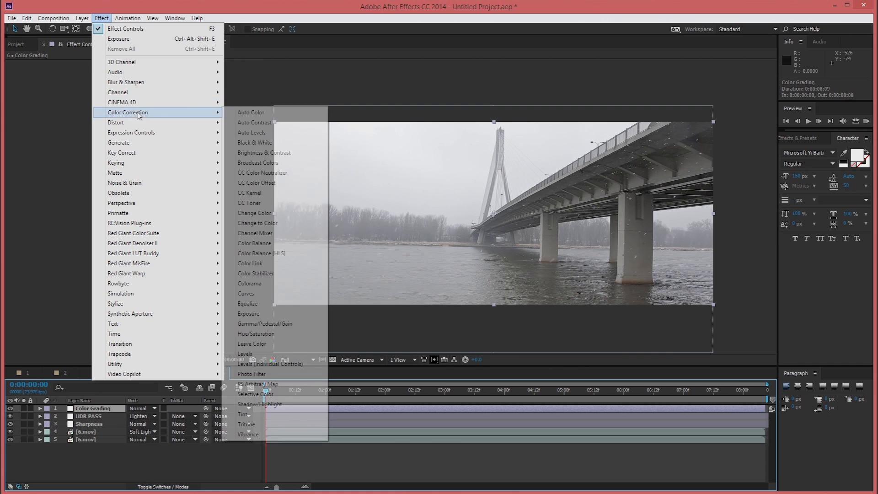
left_click(249, 314)
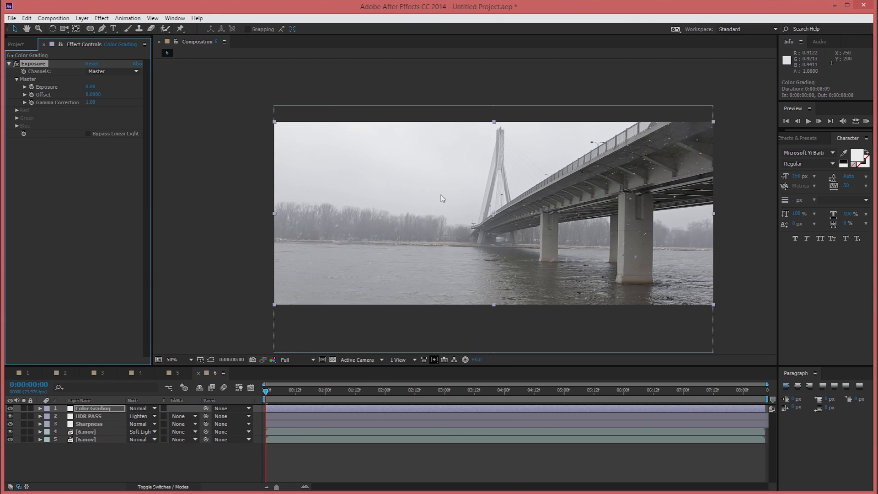
left_click(90, 87)
type("-.5")
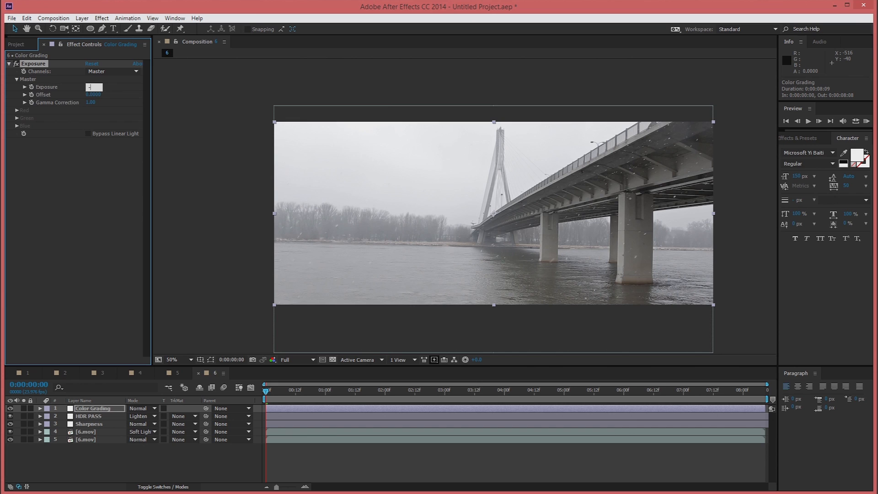
key("Return")
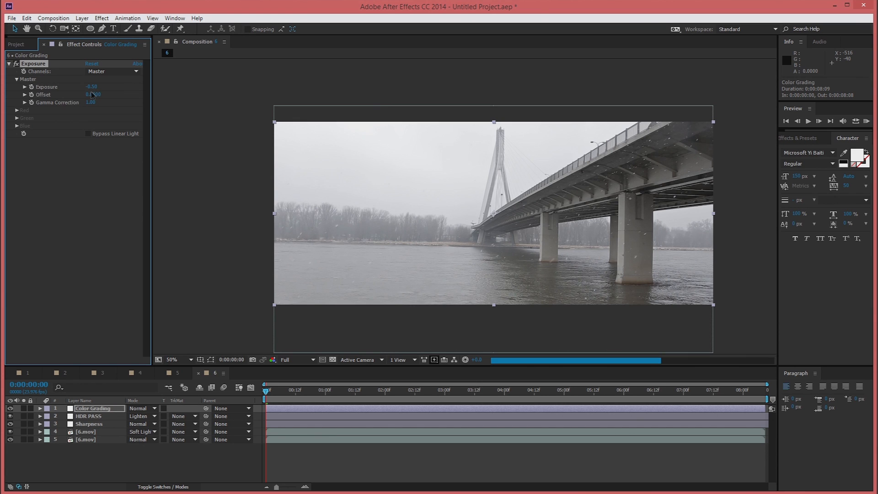
- Lessen the darkening by giving the Color Grading layer's Exposure effect a weaker negative Exposure, and collapse the effect
left_click(91, 86)
type("-")
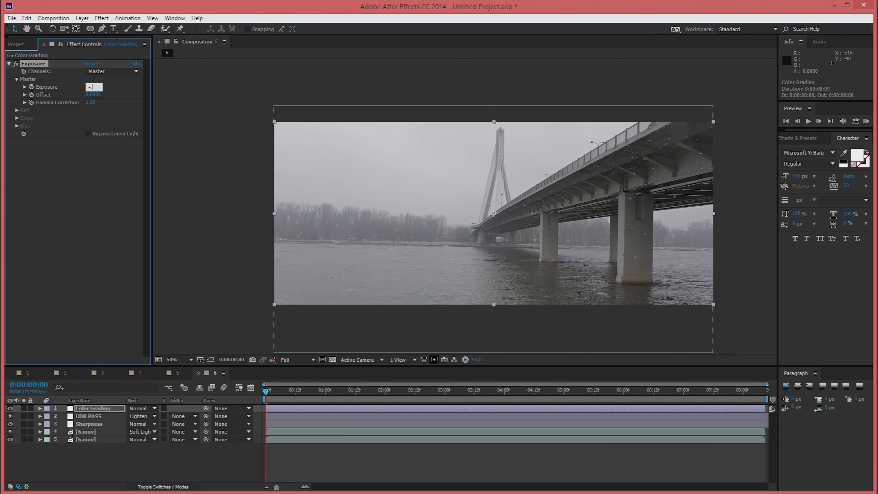
key("Return")
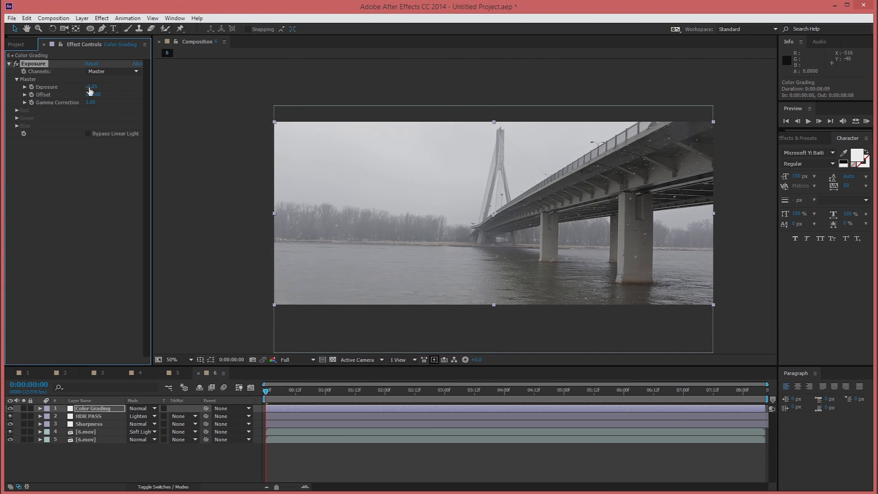
left_click(9, 64)
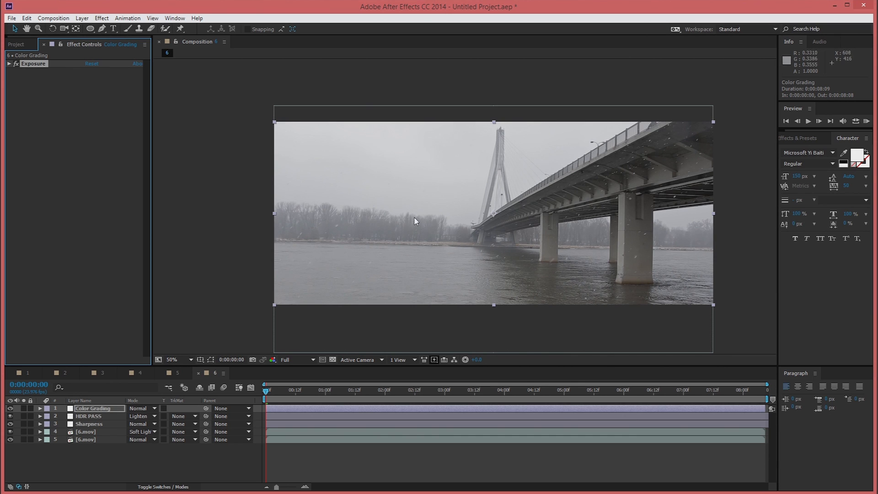
- Apply Color Balance to the Color Grading layer and set the shadow balance to red -2, green 2 and blue -2
left_click(101, 18)
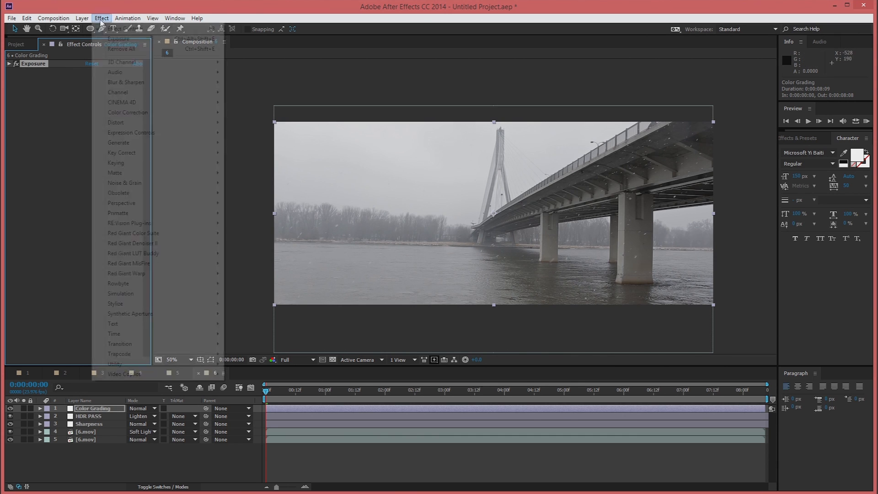
mouse_move(144, 112)
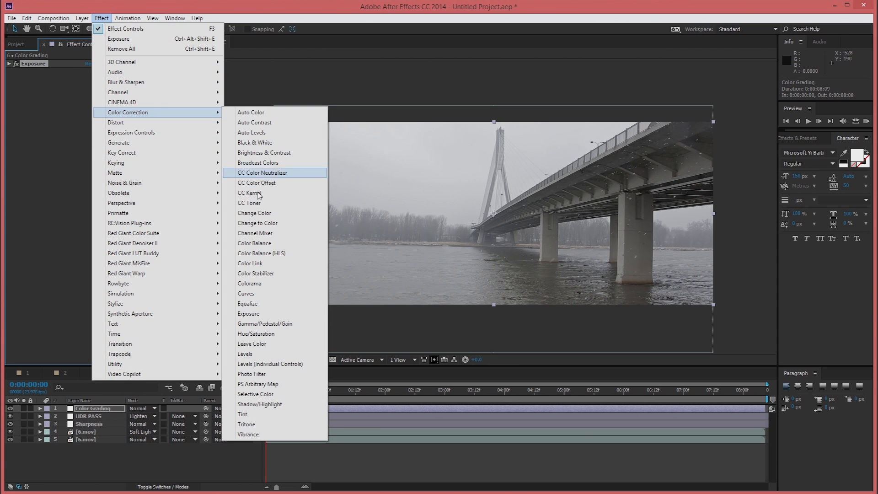
left_click(270, 243)
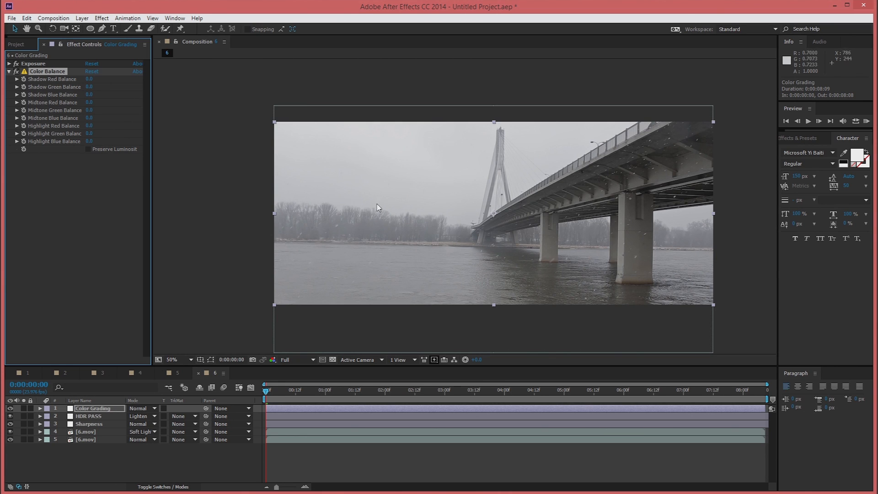
left_click(90, 95)
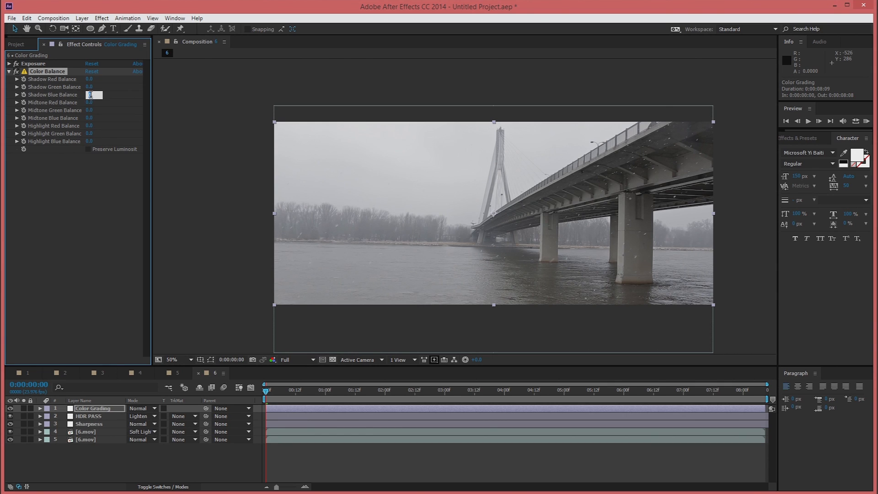
key("Return")
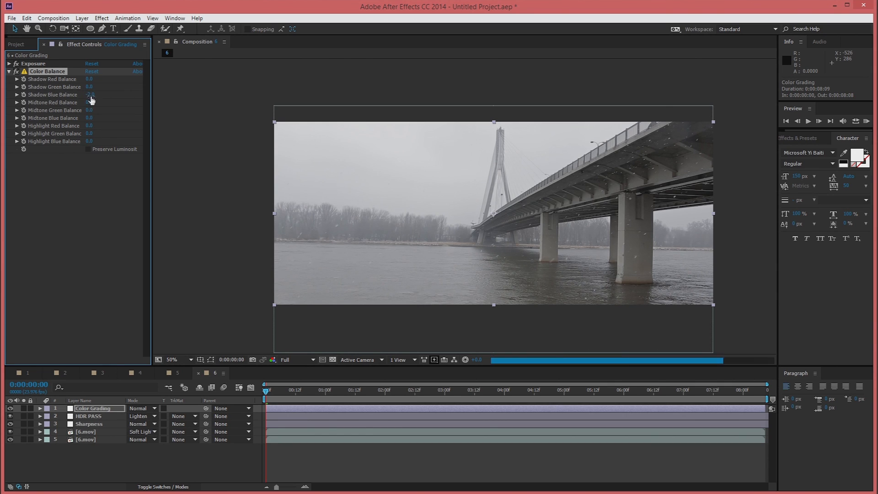
left_click(89, 79)
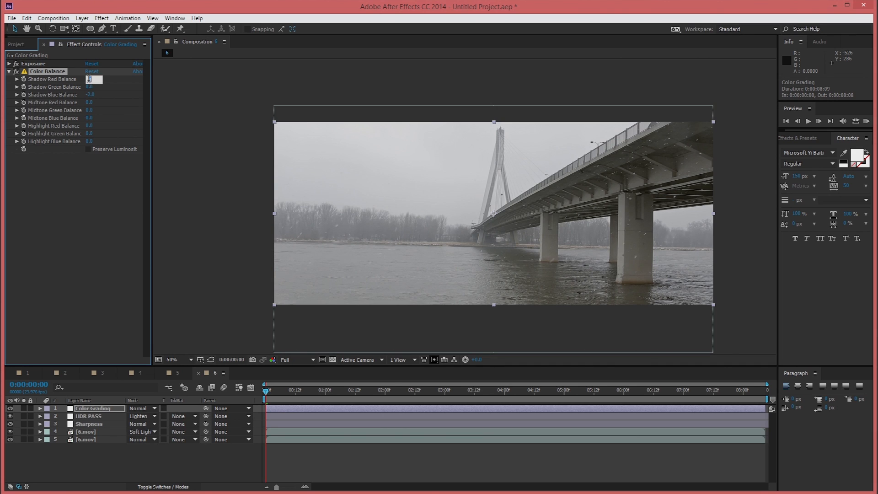
key("Return")
left_click(91, 87)
key("Return")
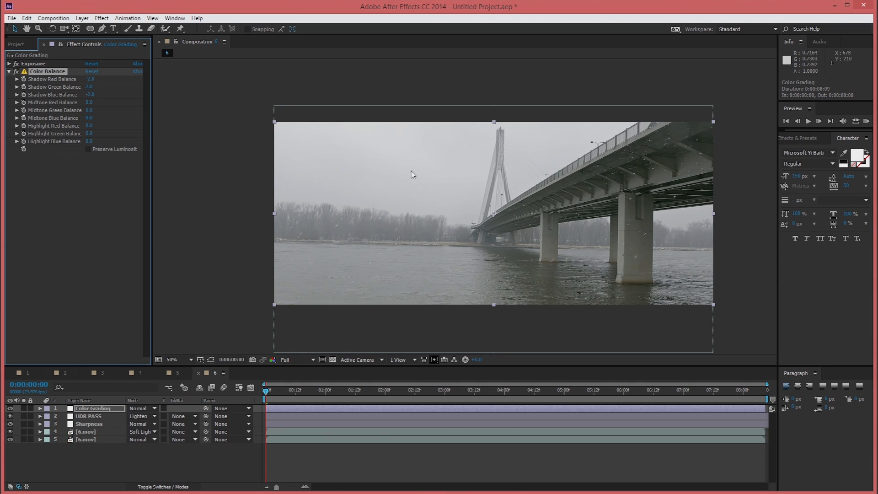
- Check the look of composition 1, then set composition 6's Color Balance midtones to green 5 and blue -5 and adjust midtone red
left_click(27, 373)
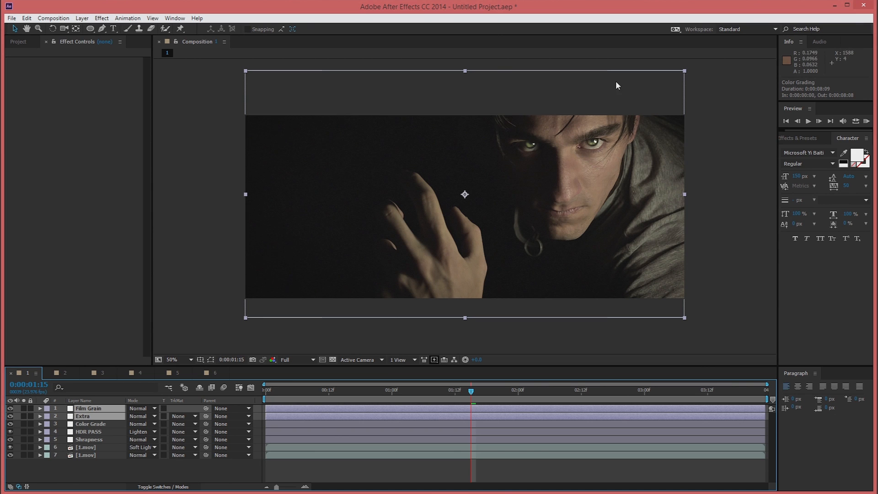
left_click(213, 373)
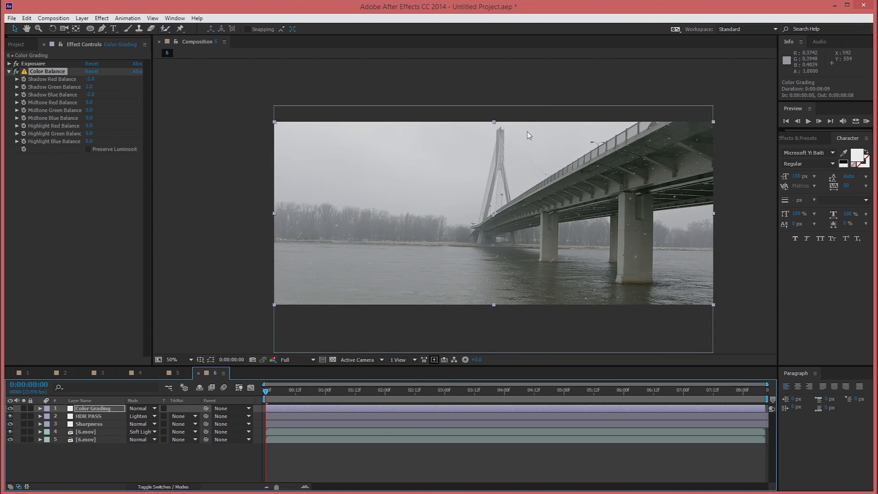
left_click(89, 118)
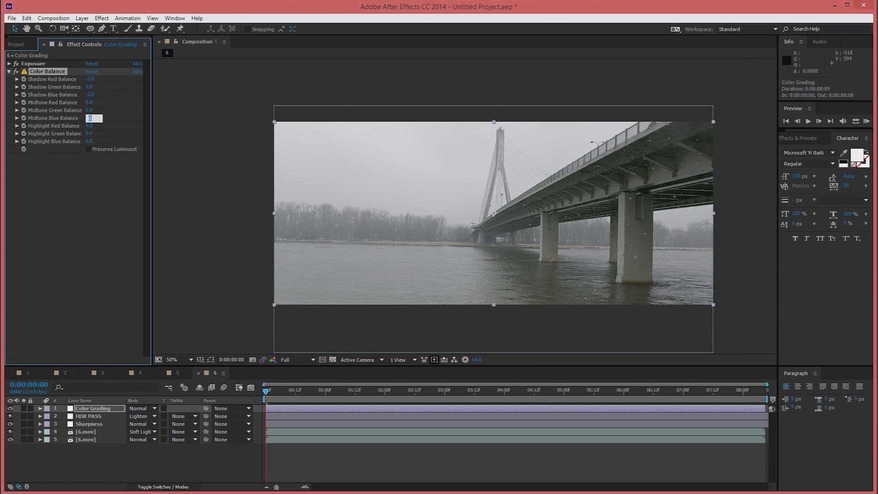
type("-5")
key("Return")
left_click(89, 103)
key("Return")
left_click(88, 110)
type("5")
key("Return")
left_click(9, 71)
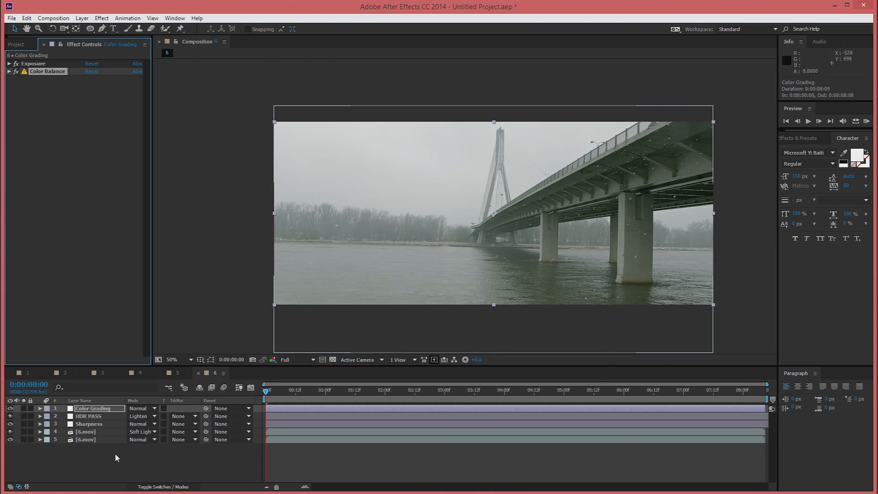
- Copy the Film Grain and Extra layers from composition 2 and paste them at the top of composition 6
left_click(65, 372)
left_click(100, 408)
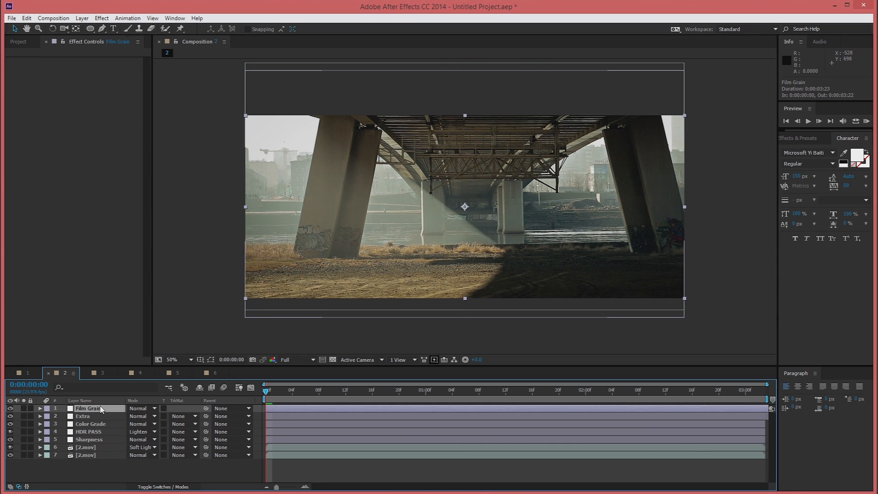
left_click(96, 415, "ctrl")
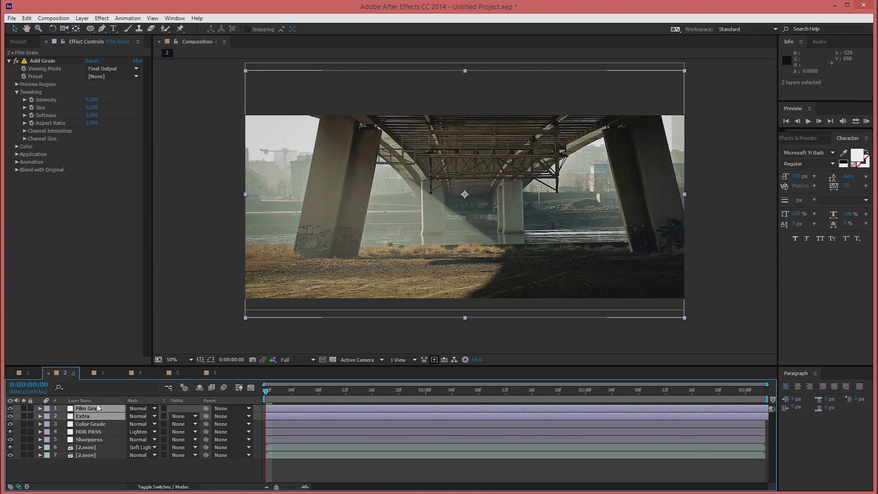
left_click(213, 373)
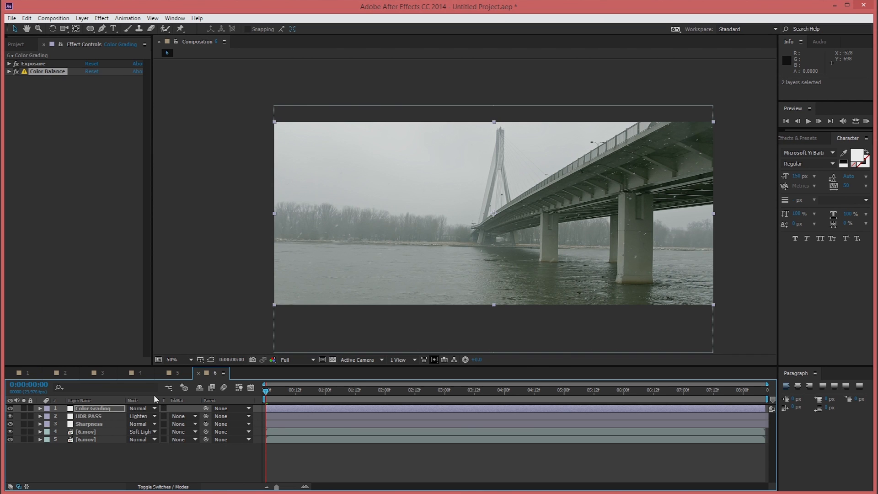
key("ctrl+v")
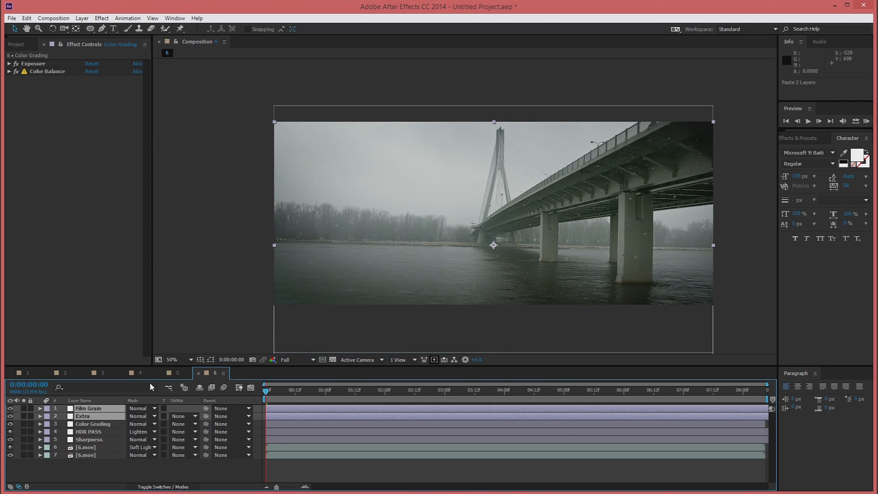
left_click(91, 471)
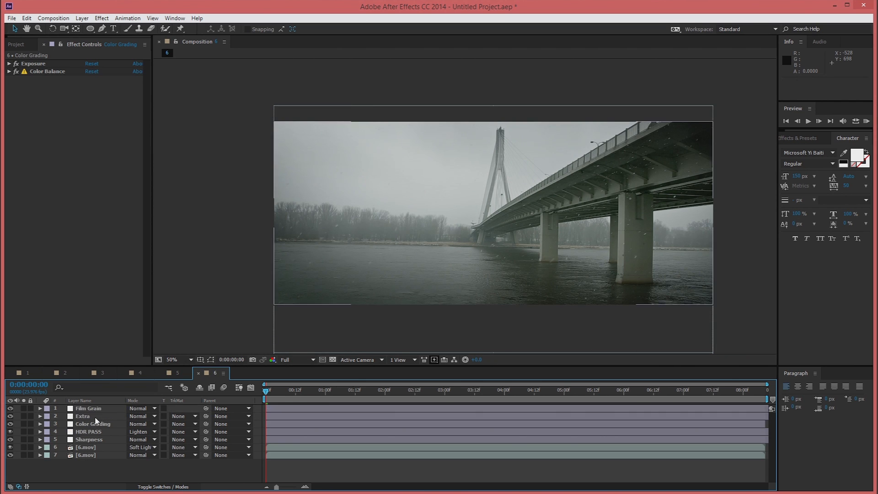
- Reshape the Extra layer's mask to fit the bridge shot, lowering its top and left points and extending its right point, and compare with the original footage
left_click(94, 417)
left_click(210, 359)
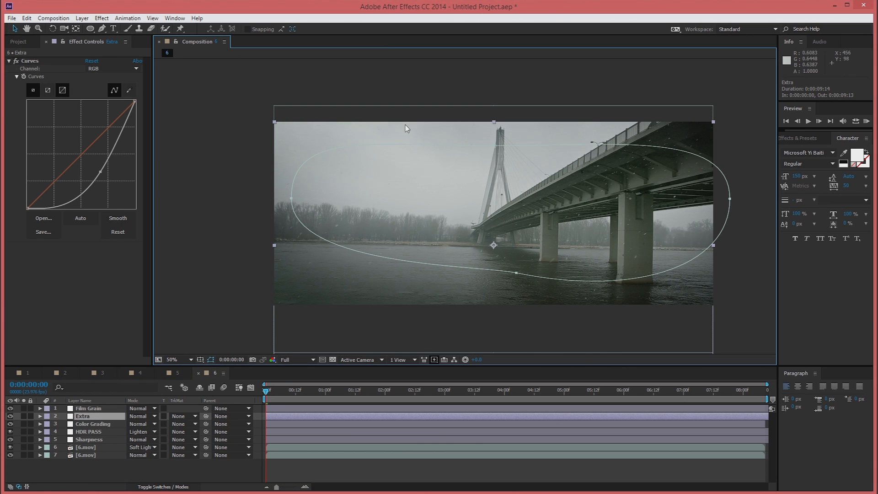
left_click_drag(496, 146, 507, 174)
mouse_move(290, 203)
left_mouse_down()
mouse_move(294, 226)
mouse_move(293, 215)
left_mouse_up()
left_click_drag(732, 199, 740, 192)
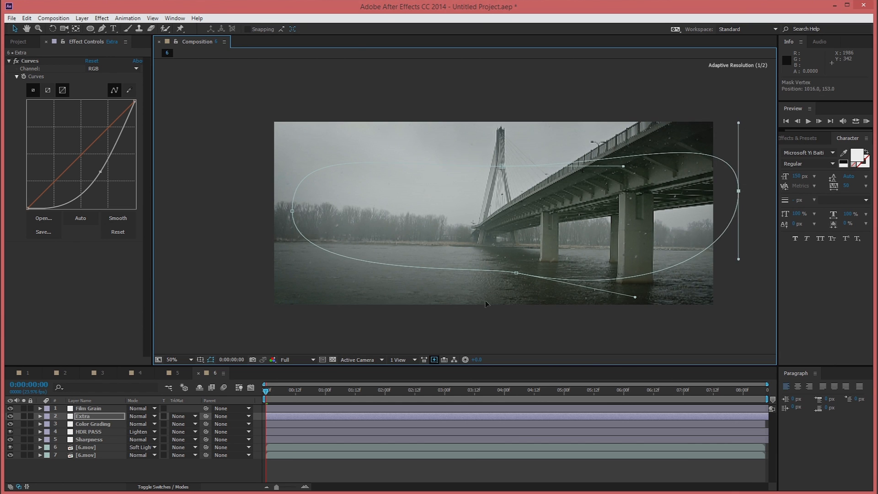
left_click(211, 360)
key("comma")
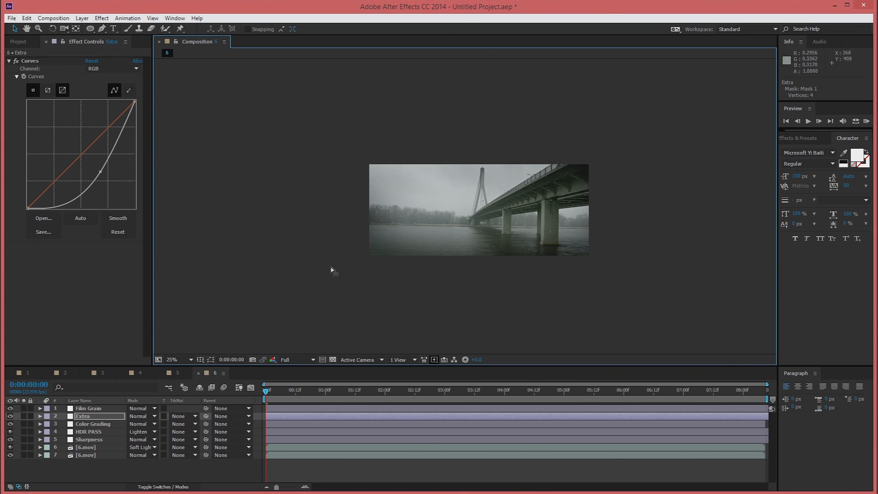
left_click(25, 455)
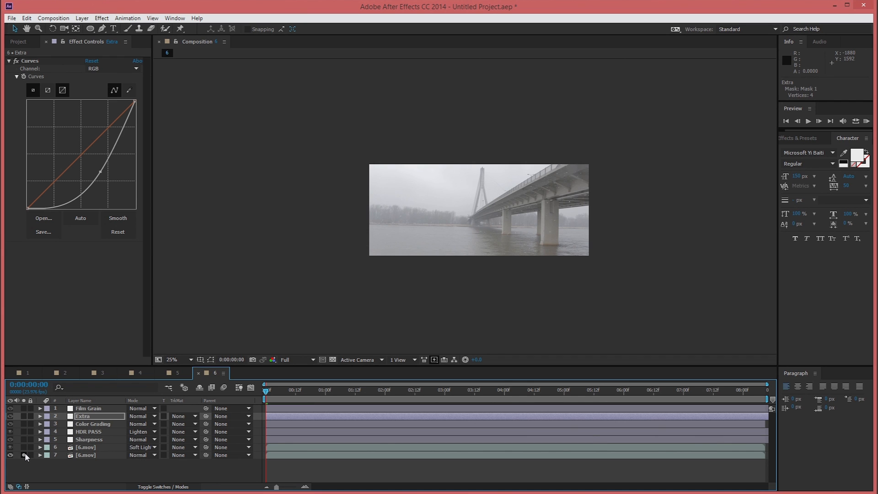
left_click(25, 455)
key("period")
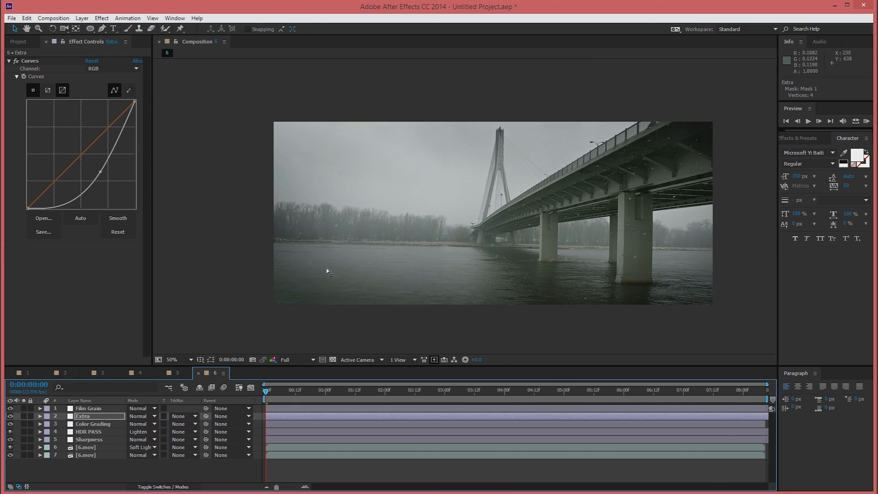
- Duplicate the Extra layer and widen the copy's mask, moving its left, right and bottom points beyond the frame edges
left_click(90, 416)
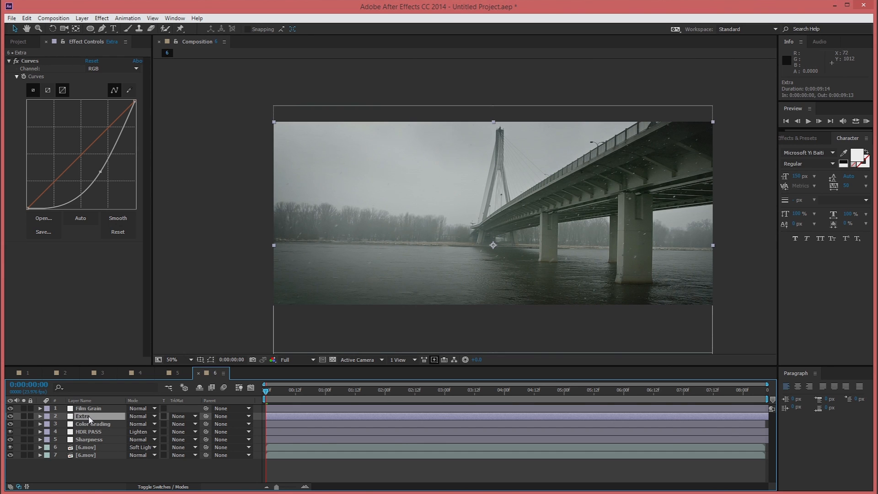
key("ctrl+d")
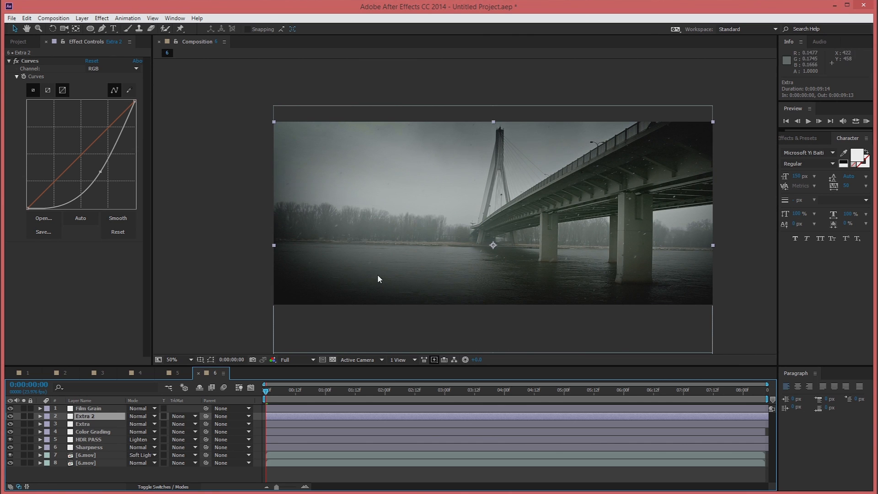
left_click(210, 359)
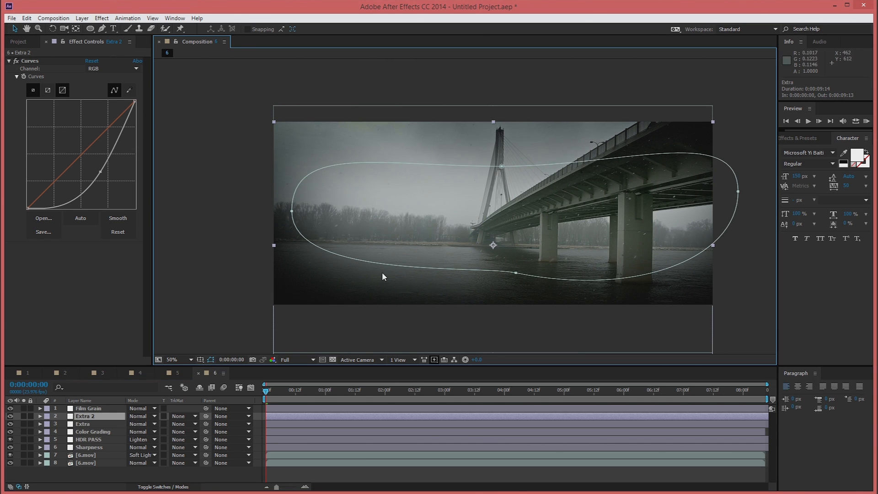
left_click_drag(515, 273, 524, 315)
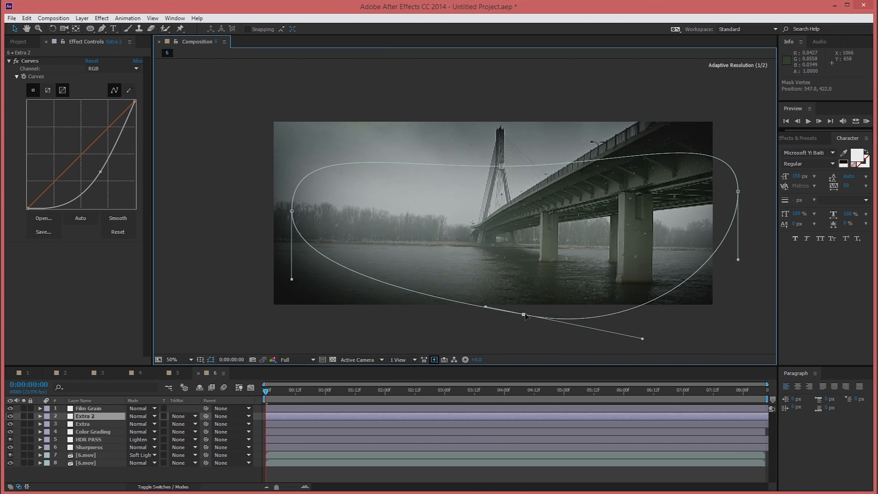
left_click_drag(777, 165, 770, 149)
left_click_drag(287, 212, 202, 252)
left_click_drag(499, 171, 491, 161)
left_click_drag(516, 314, 560, 316)
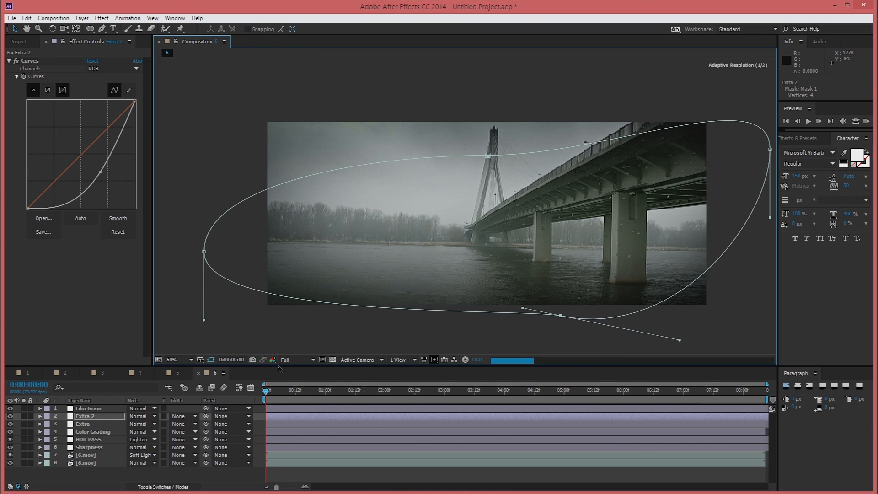
left_click(211, 360)
key("comma")
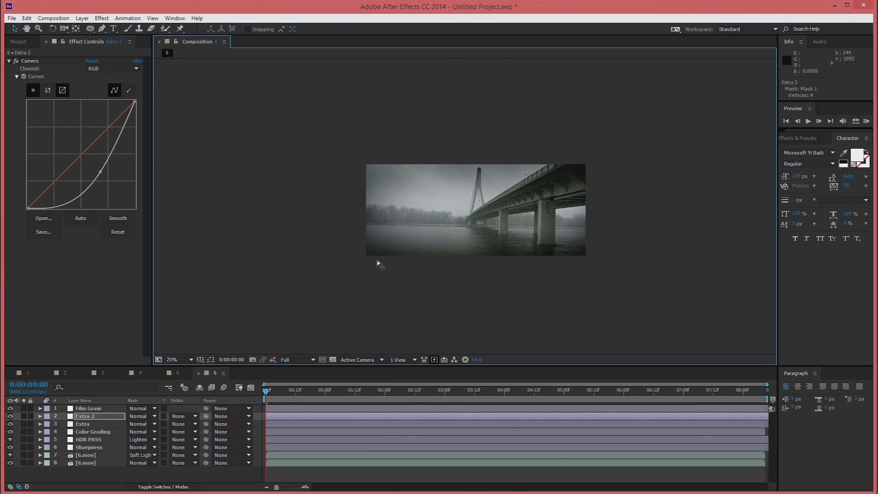
- Refine the Extra 2 mask by moving its left point further down and outward and its bottom point slightly lower
left_click(211, 359)
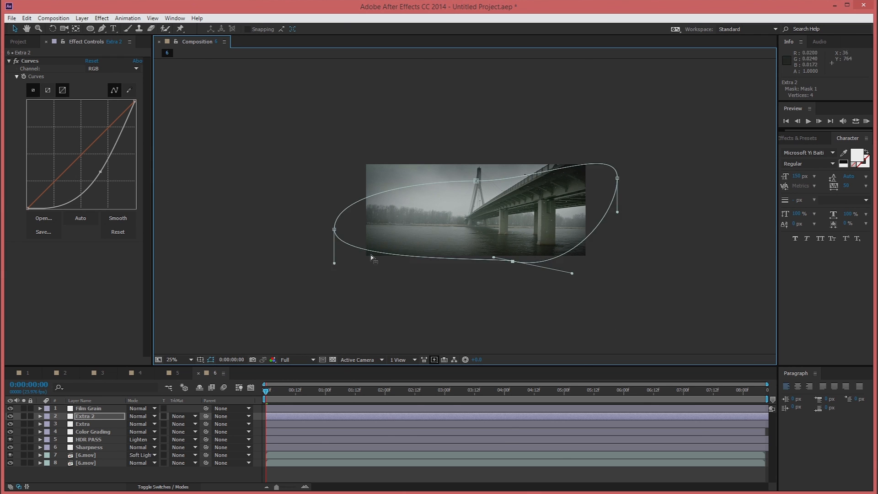
key("period")
left_click_drag(204, 254, 192, 277)
left_click_drag(560, 315, 567, 320)
left_click(211, 359)
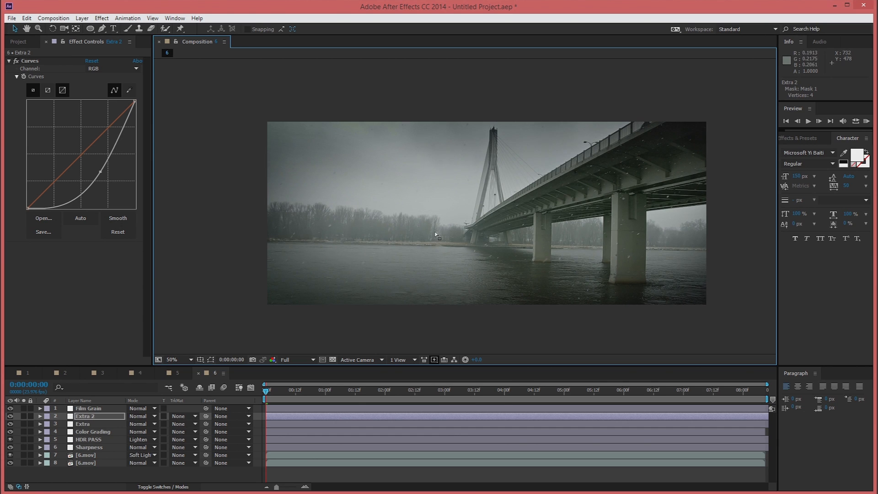
- Compare the graded bridge shot with the original 6.mov footage, examining the whole frame and the sky close up
key("comma")
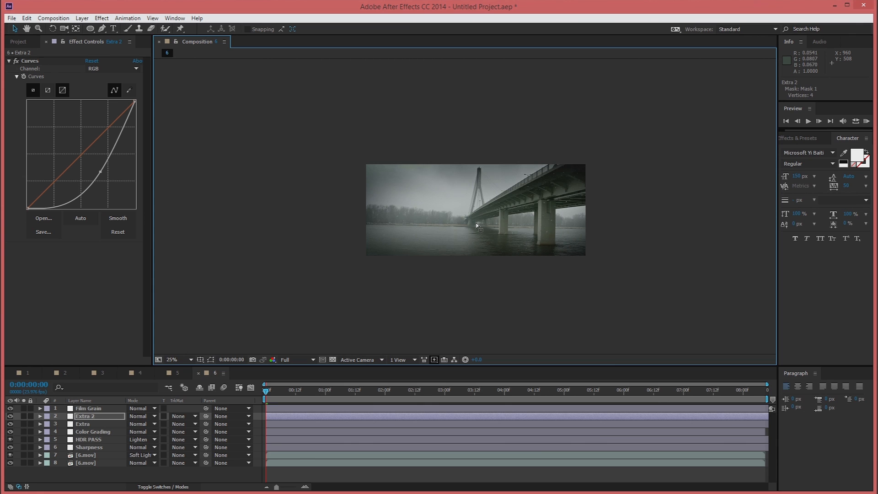
scroll(476, 226, "up", 2)
scroll(319, 268, "down", 2)
left_click(23, 462)
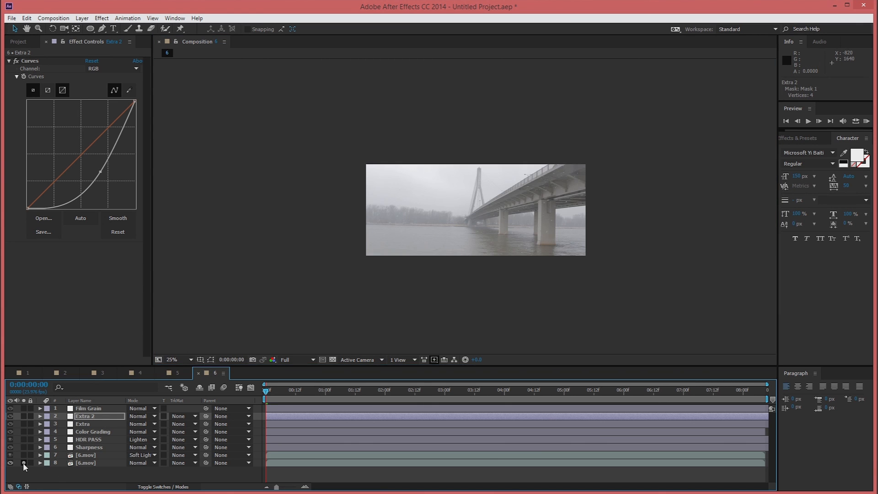
left_click(23, 462)
scroll(410, 230, "up", 2)
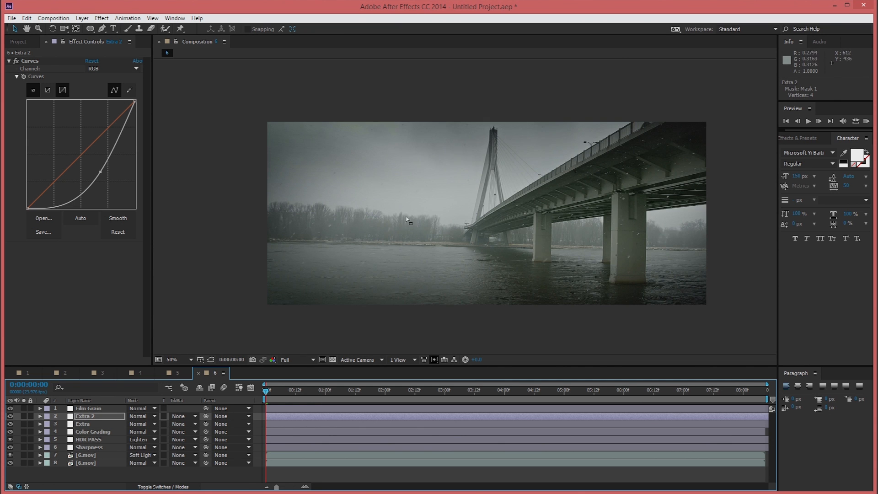
scroll(397, 163, "up", 2)
left_click_drag(257, 131, 359, 188)
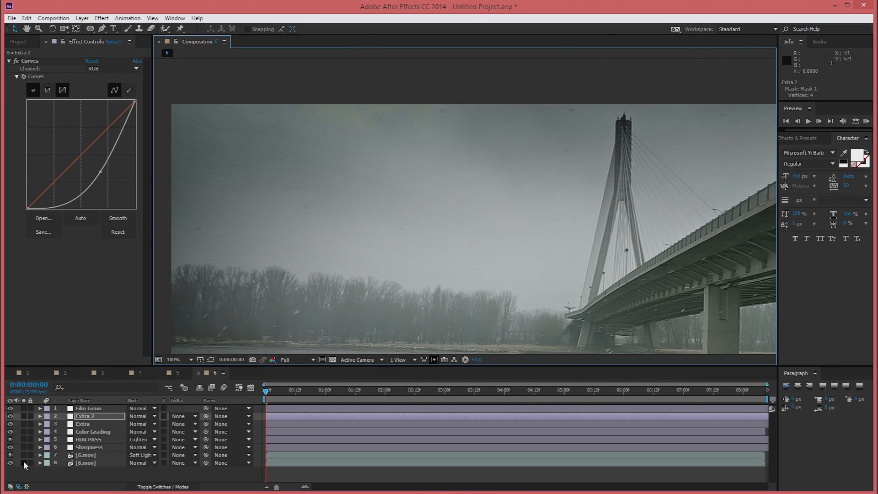
left_click(23, 463)
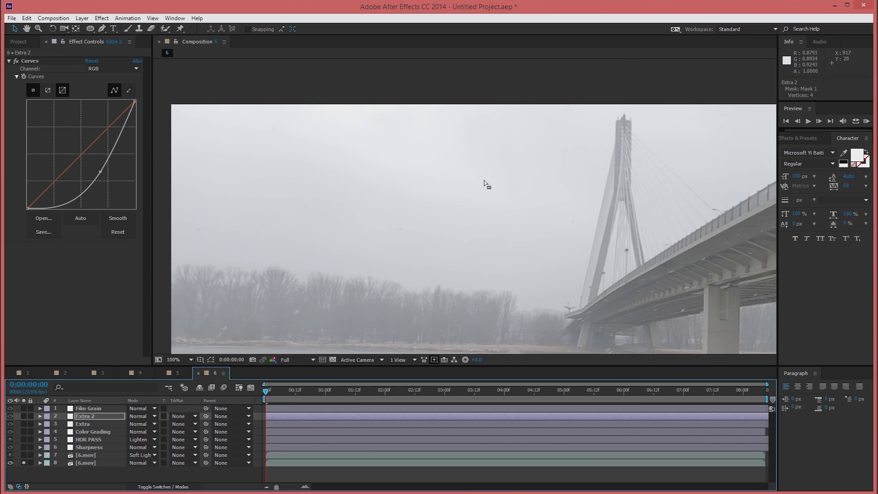
left_click(23, 463)
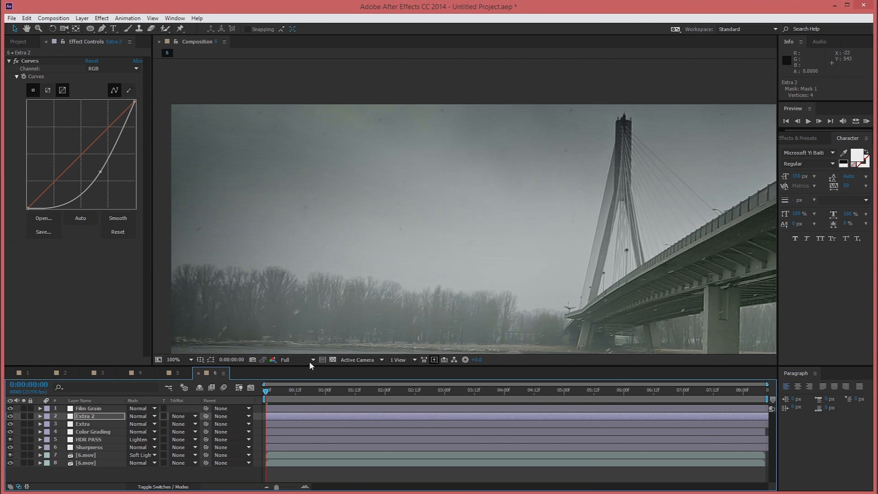
scroll(528, 181, "down", 1)
key("space")
left_click_drag(584, 228, 557, 223)
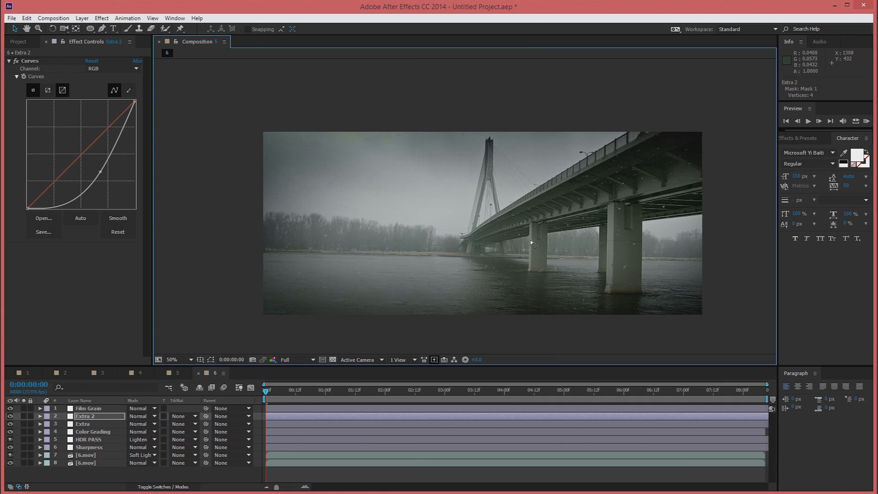
key("space")
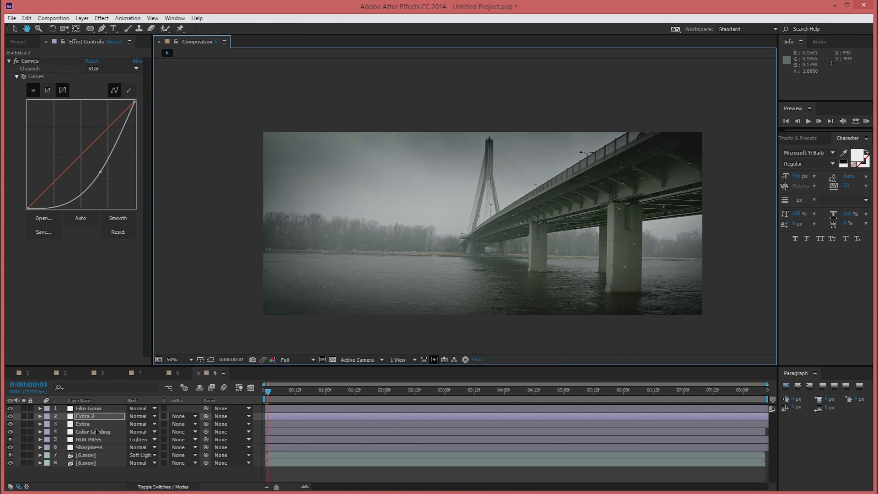
- Apply the Curves effect to the Color Grading layer and pull the RGB midpoint slightly down
left_click(109, 432)
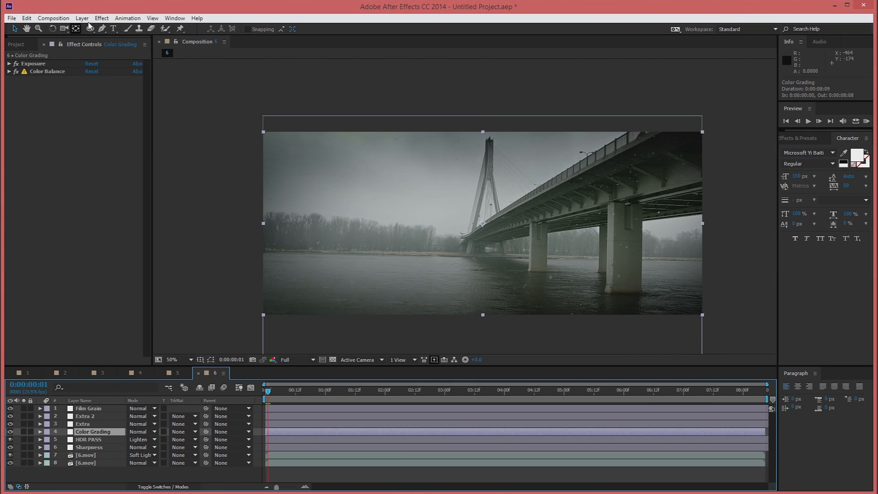
left_click(101, 19)
mouse_move(128, 112)
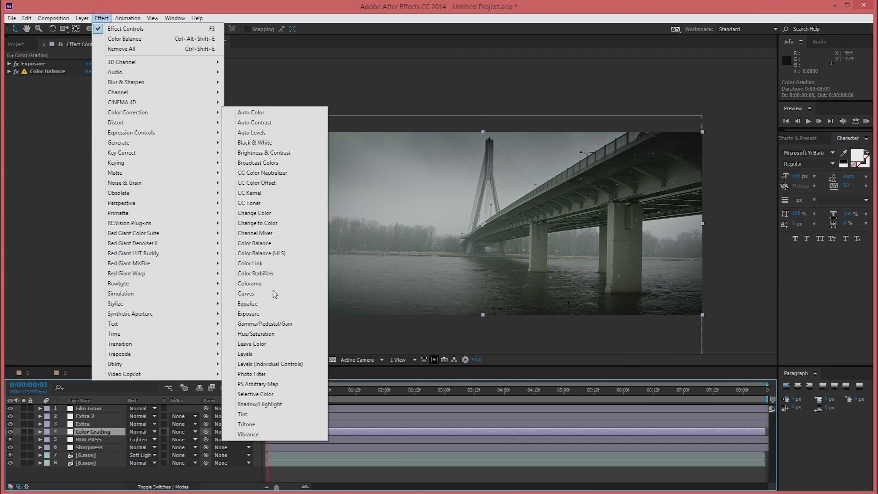
left_click(247, 294)
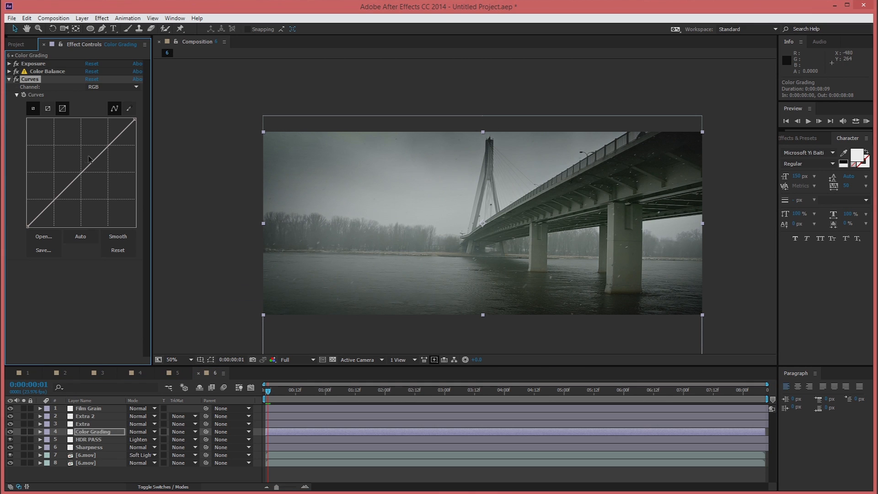
left_click(82, 176)
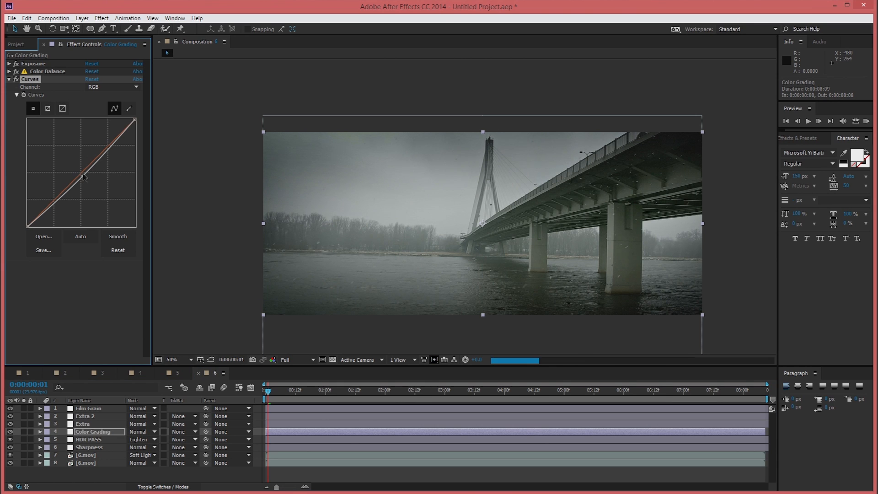
left_click(110, 86)
left_click(116, 131)
left_click_drag(82, 176, 85, 178)
key("ctrl+z")
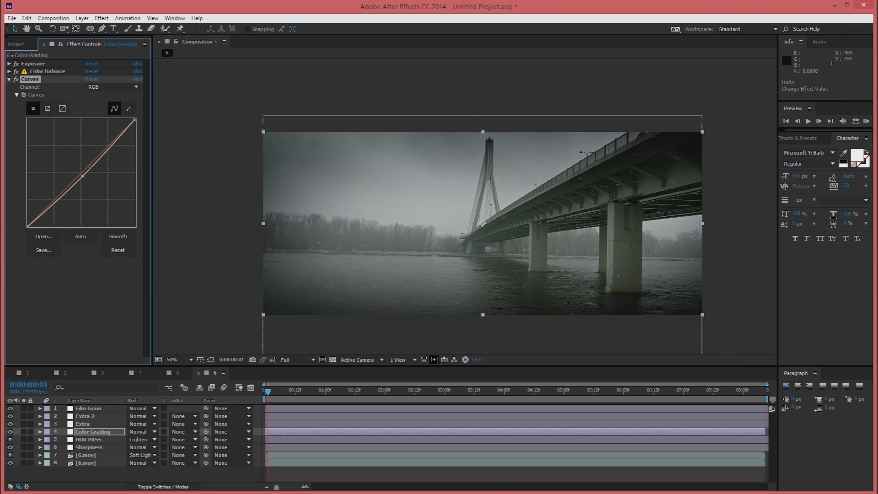
- Adjust the Blue channel of the Color Grading layer's Curves, trying a lowered midpoint and settling on one slightly above the diagonal
left_click(101, 86)
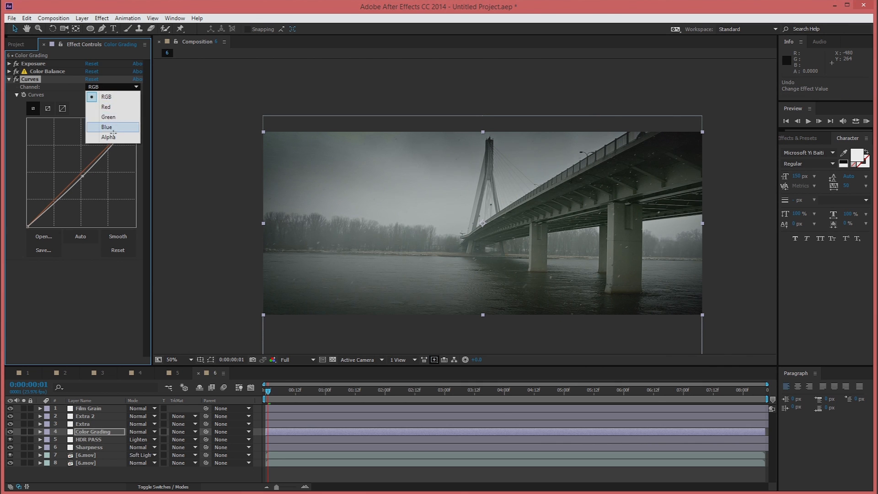
left_click(113, 129)
left_click_drag(83, 175, 86, 180)
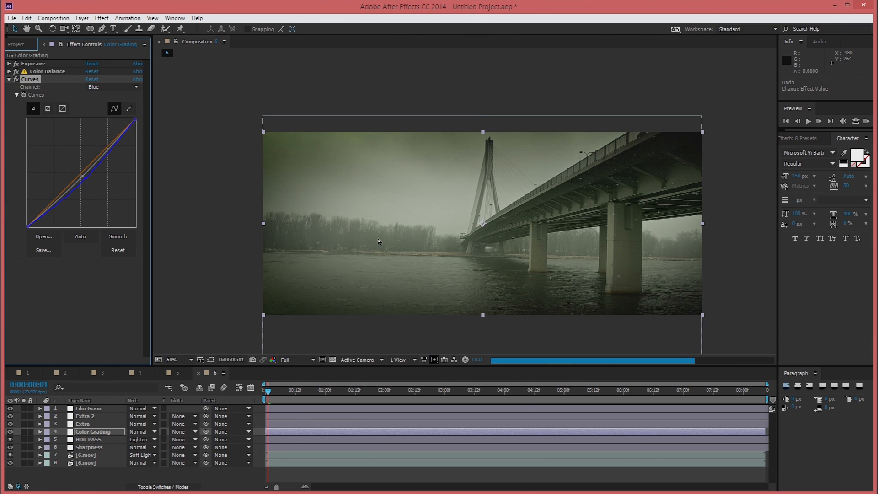
scroll(378, 213, "down", 2)
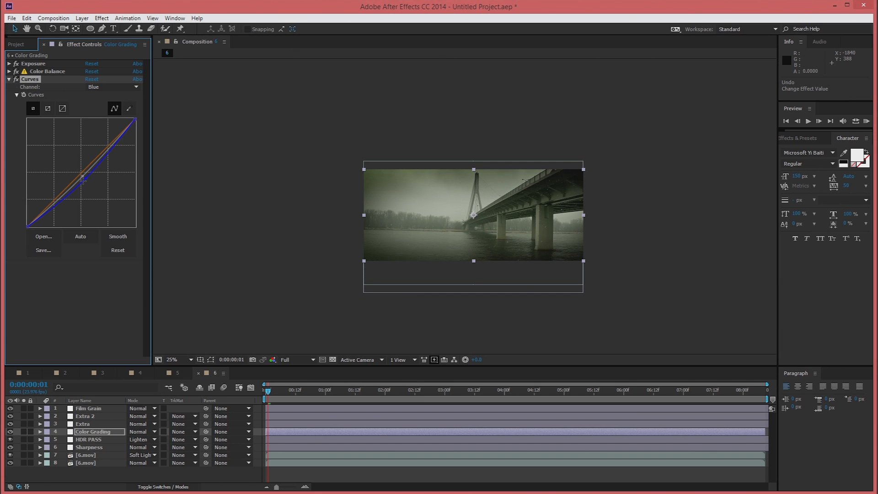
left_click_drag(80, 181, 72, 179)
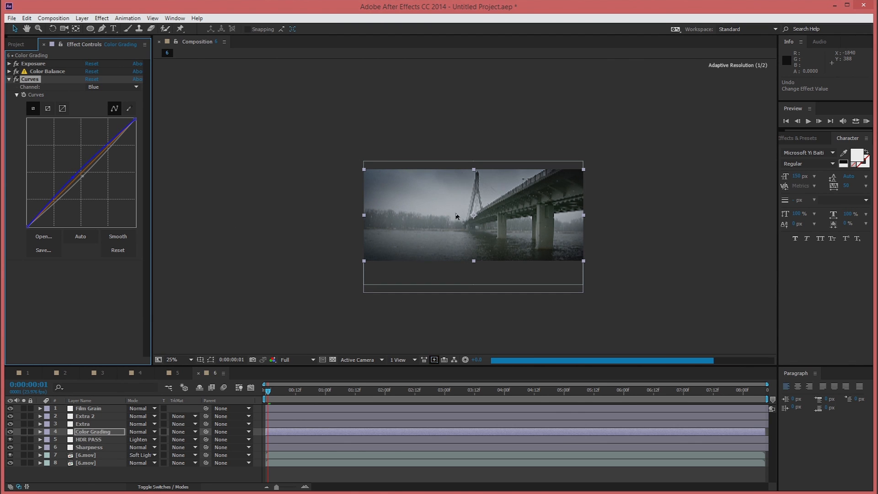
- Undo the last two Blue channel curve adjustments on the Color Grading layer and collapse its Curves effect
scroll(449, 215, "up", 2)
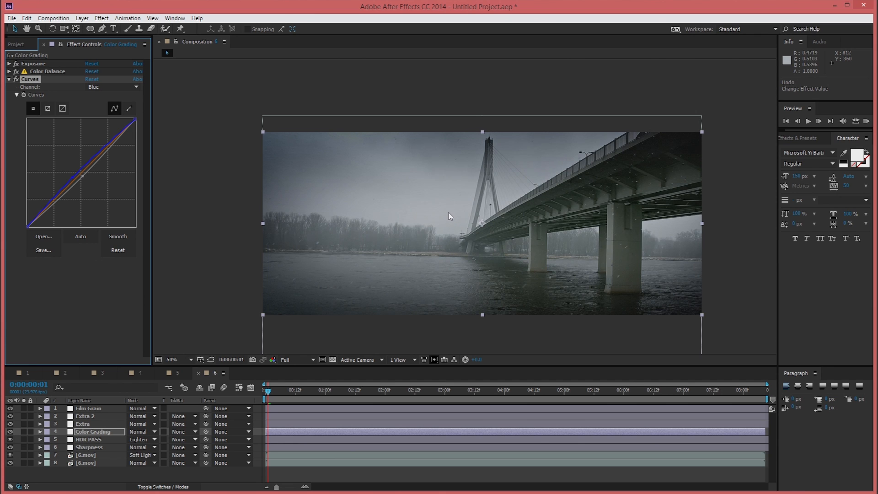
key("ctrl+z")
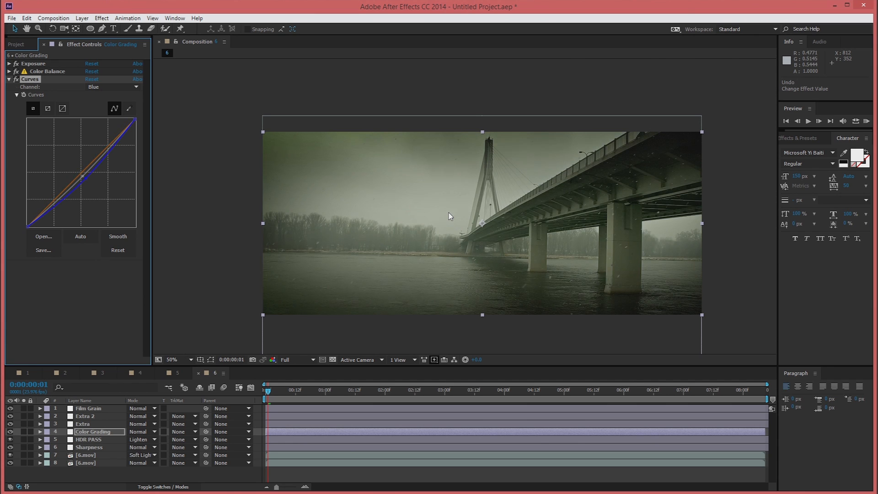
key("ctrl+z")
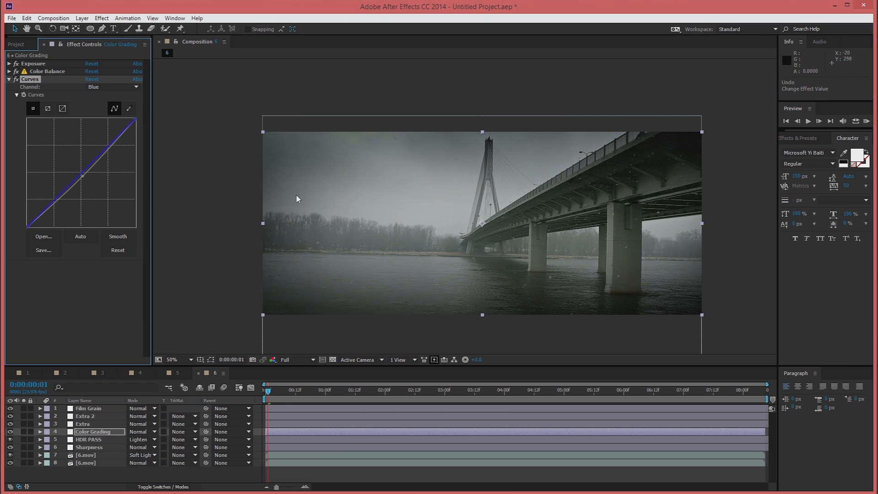
left_click(9, 79)
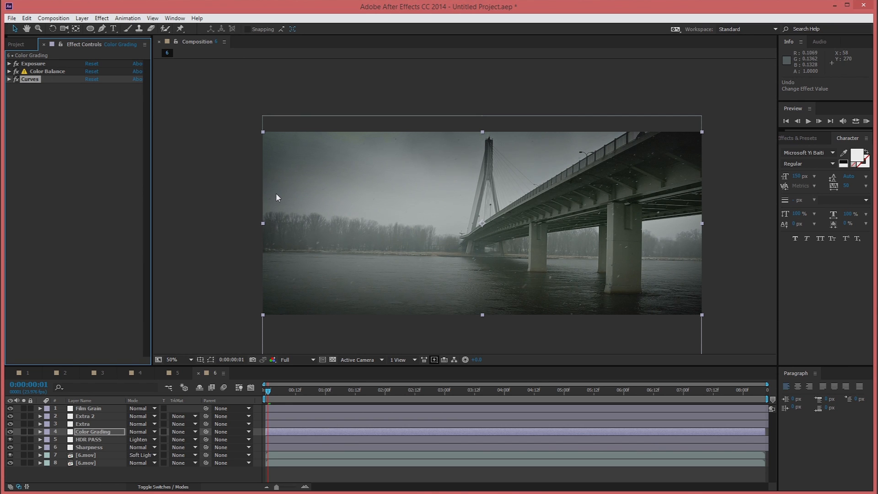
key("comma")
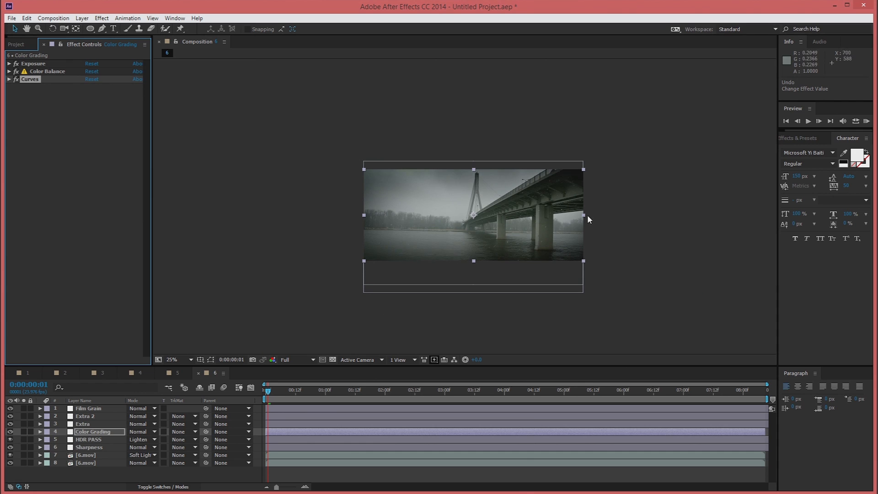
key("period")
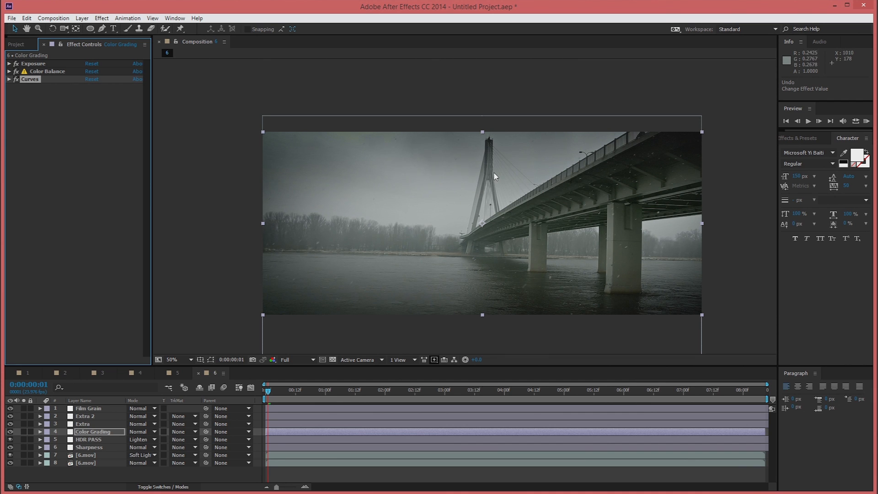
- Pre-compose all eight layers of composition 6, moving all attributes into the new composition
key("comma")
left_click_drag(124, 461, 75, 405)
right_click(82, 424)
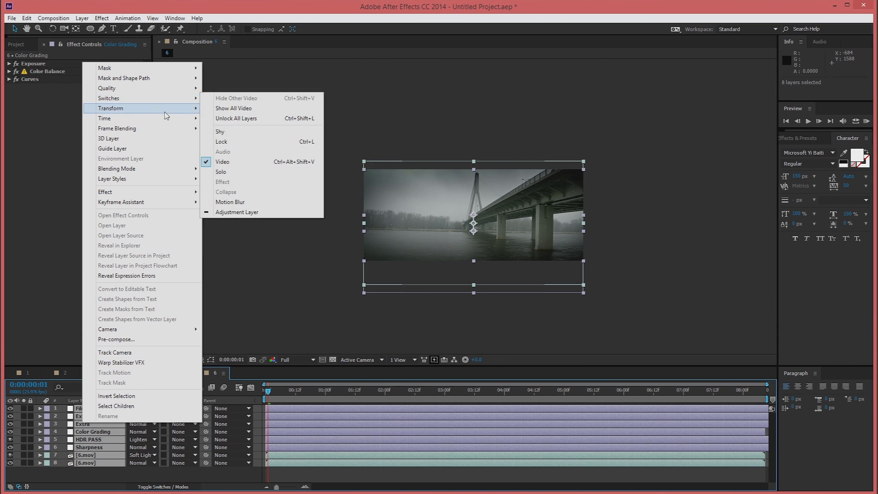
left_click(144, 339)
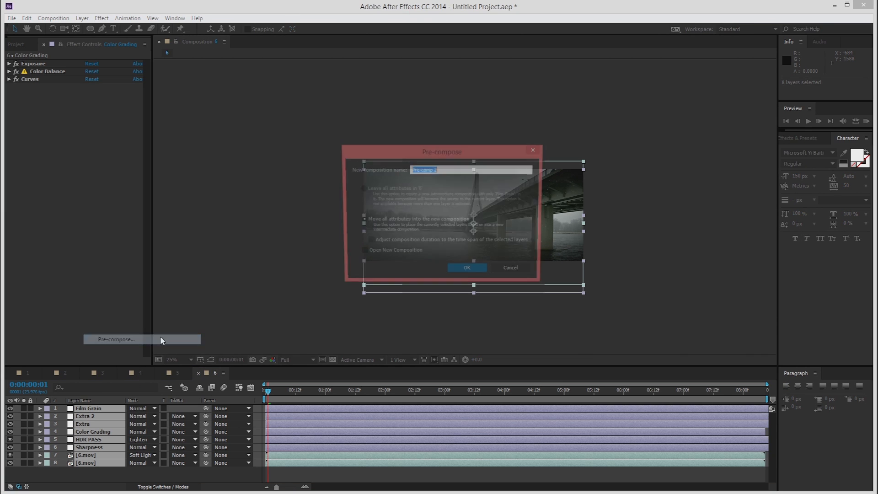
left_click(464, 267)
- Set composition 6's height to 1080 px so the bridge shot gets black letterbox bars
left_click(54, 19)
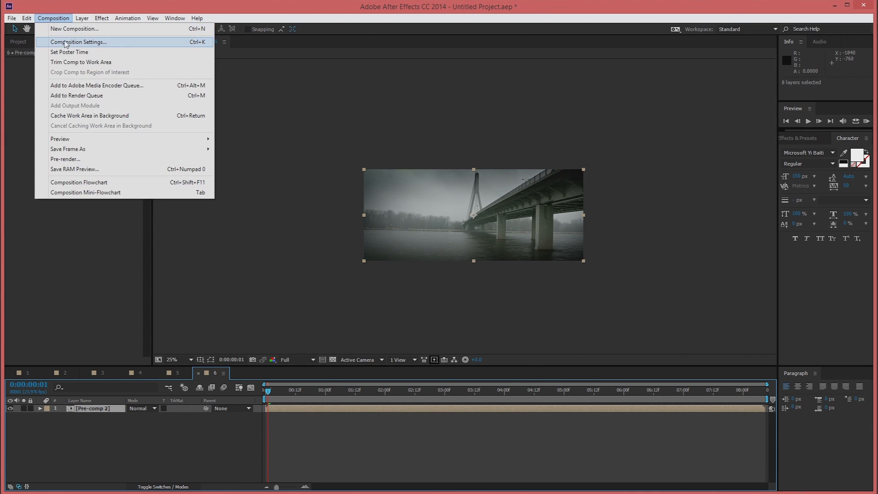
left_click(65, 42)
left_click(580, 274)
type("1080")
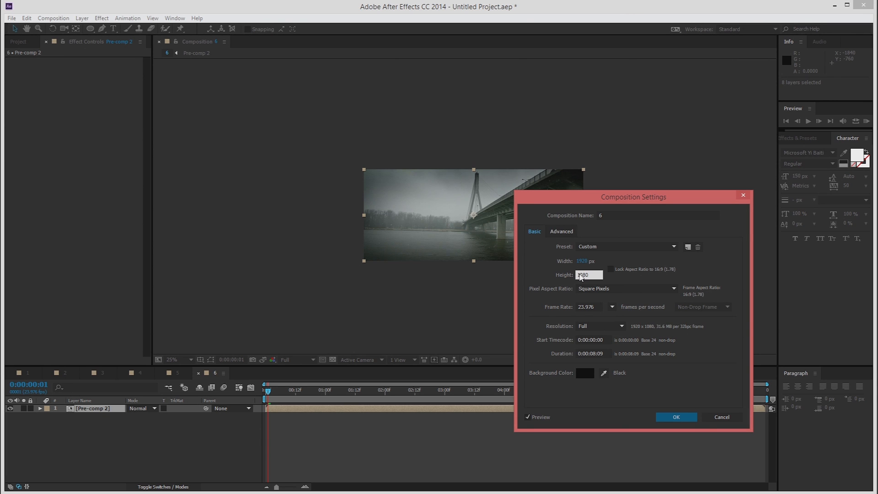
key("Return")
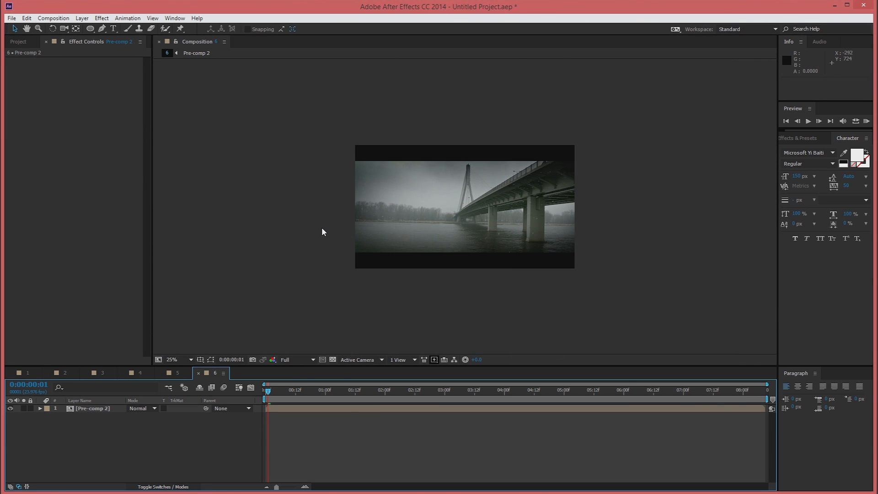
key("period")
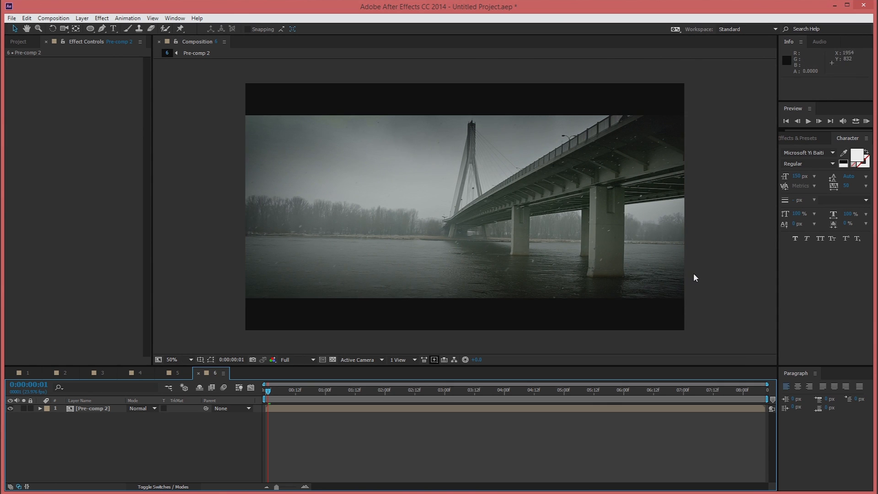
key("comma")
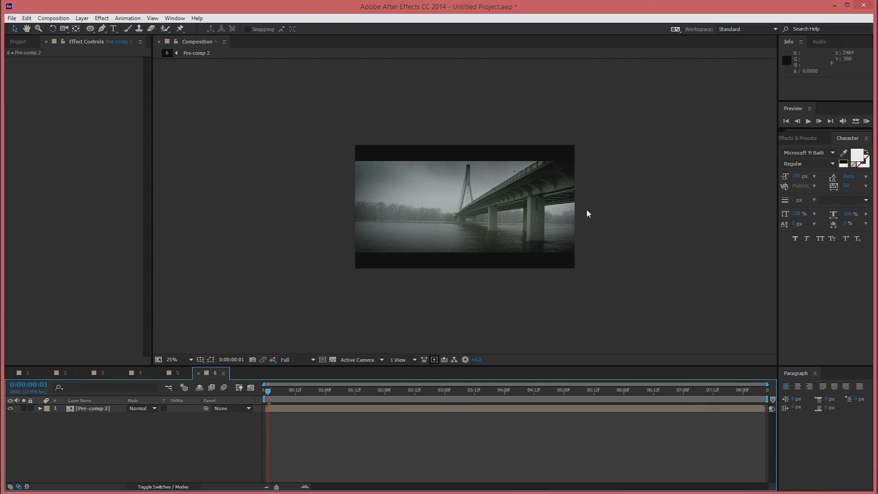
- Set the Extra layer's opacity to 85% inside the bridge shot's pre-composition
double_click(104, 407)
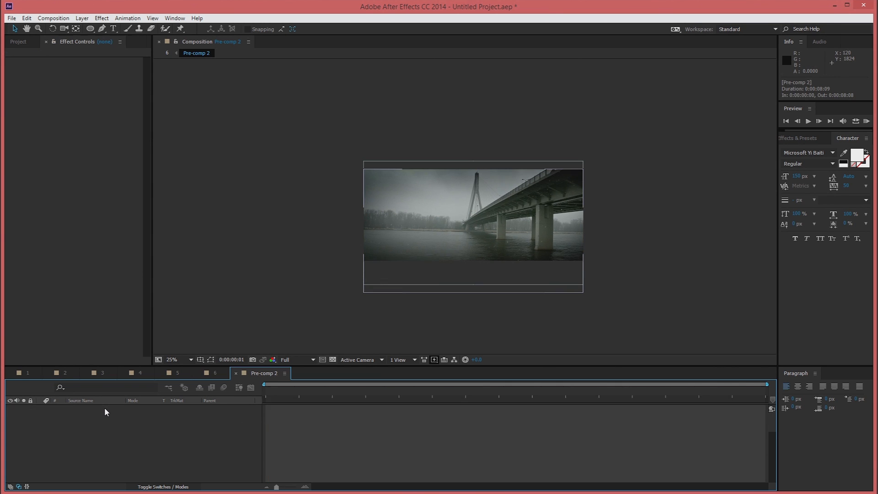
left_click(106, 424)
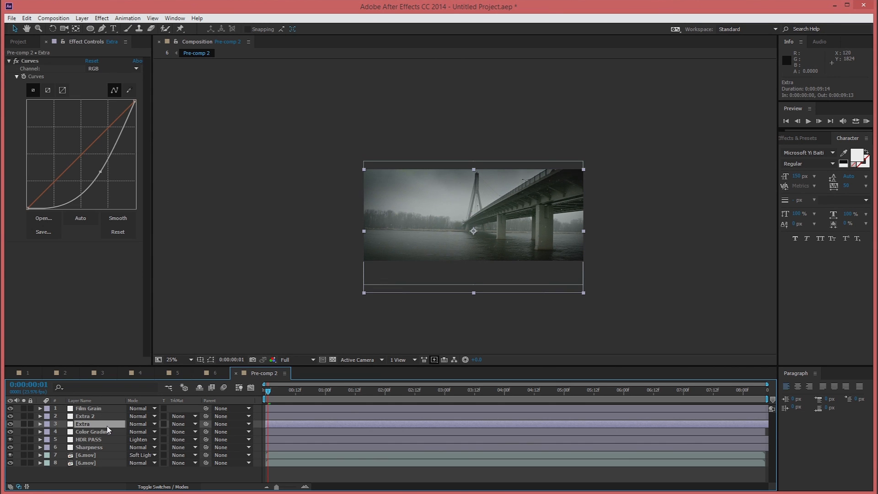
key("t")
left_click(134, 432)
type("85")
key("Return")
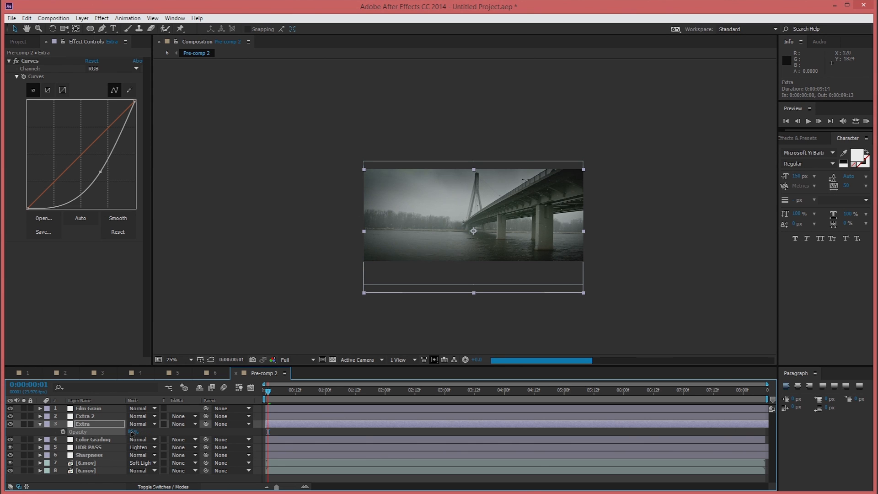
- Compare the letterboxed bridge shot in composition 6 with and without the Extra layer's opacity change
left_click(211, 374)
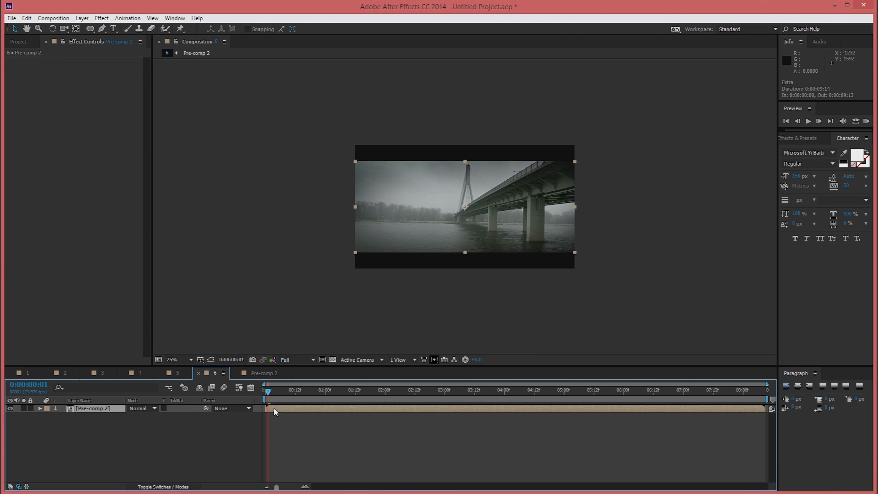
left_click(233, 442)
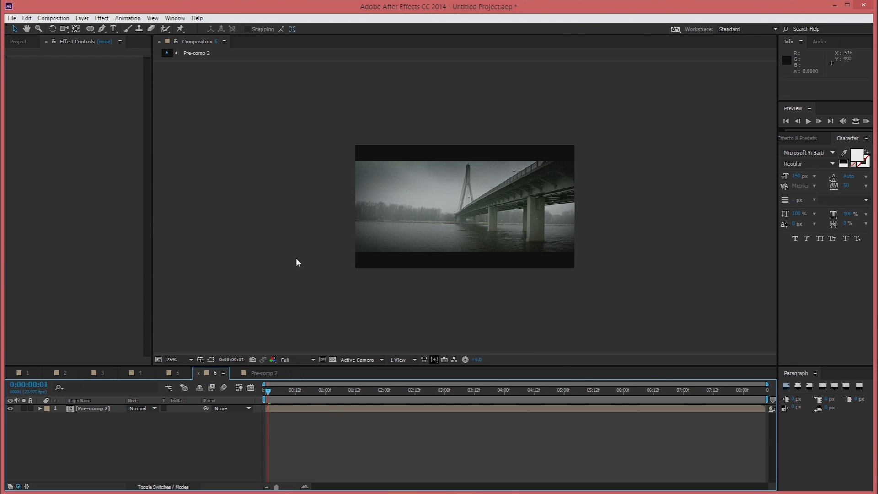
key("ctrl+z")
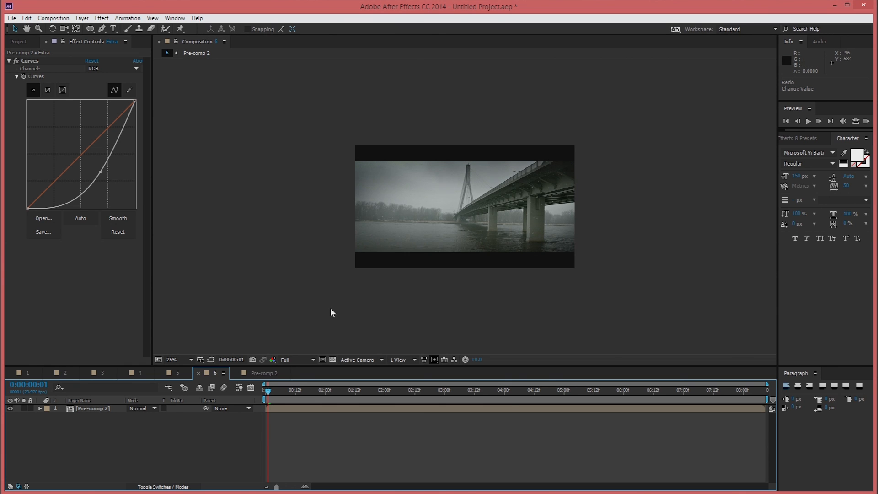
left_click(220, 456)
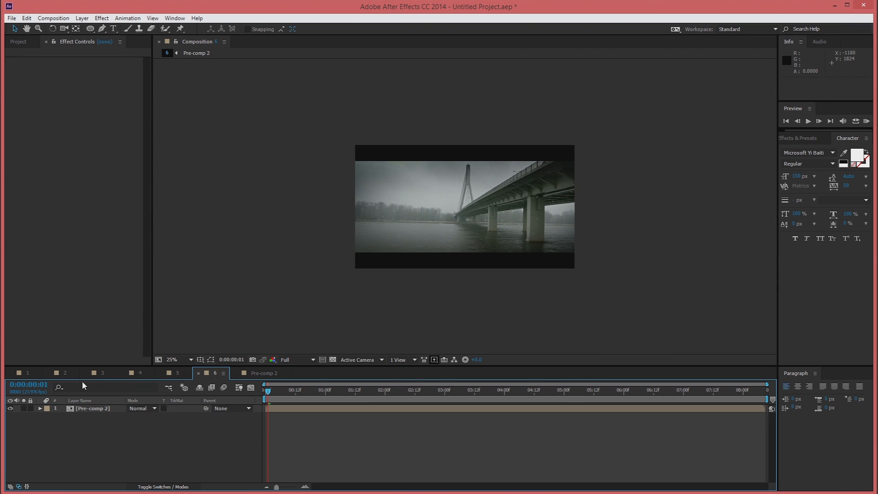
- Review the graded shots in compositions 3, 2 and 1, returning to composition 3 for a closer look
left_click(98, 373)
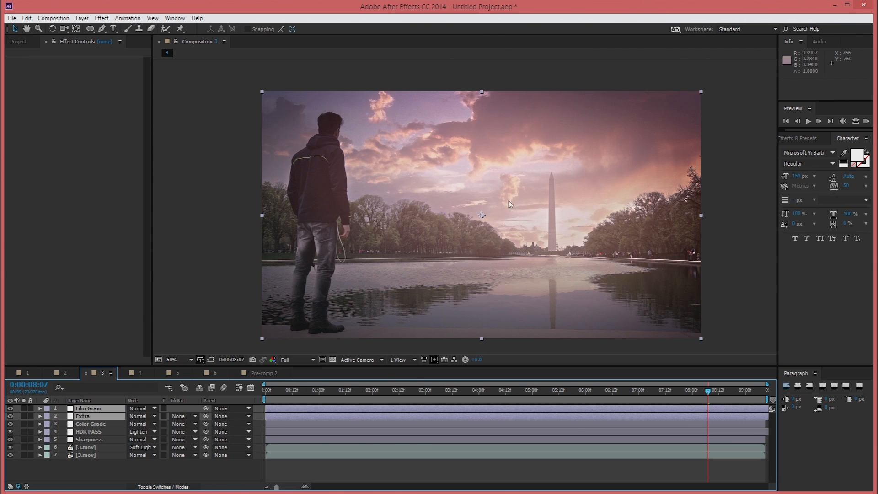
key("comma")
left_click(67, 372)
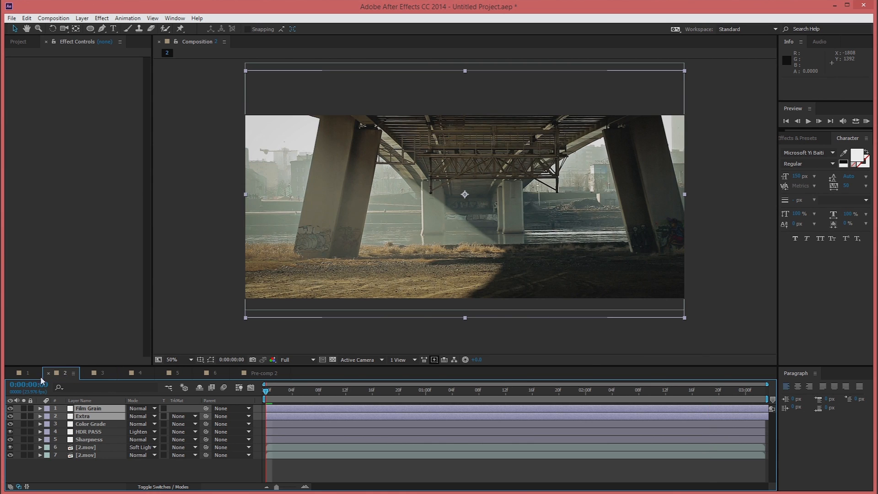
left_click(21, 374)
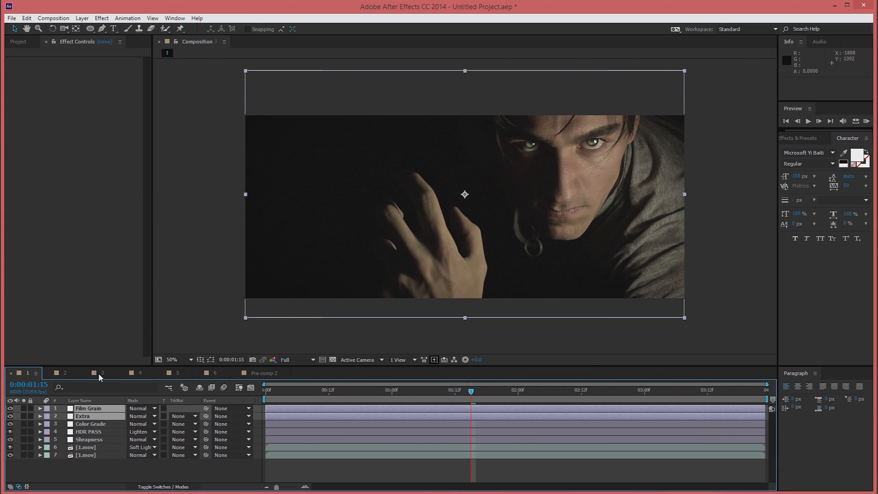
left_click(98, 373)
left_click(651, 249)
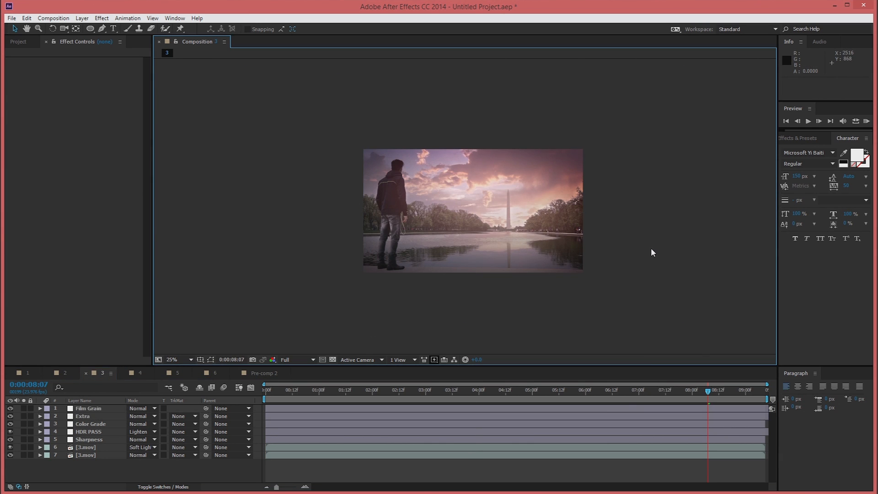
key("period")
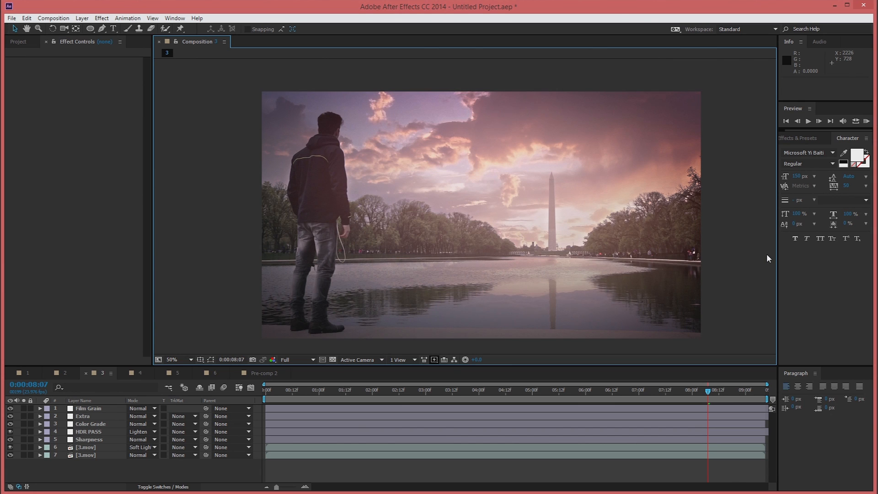